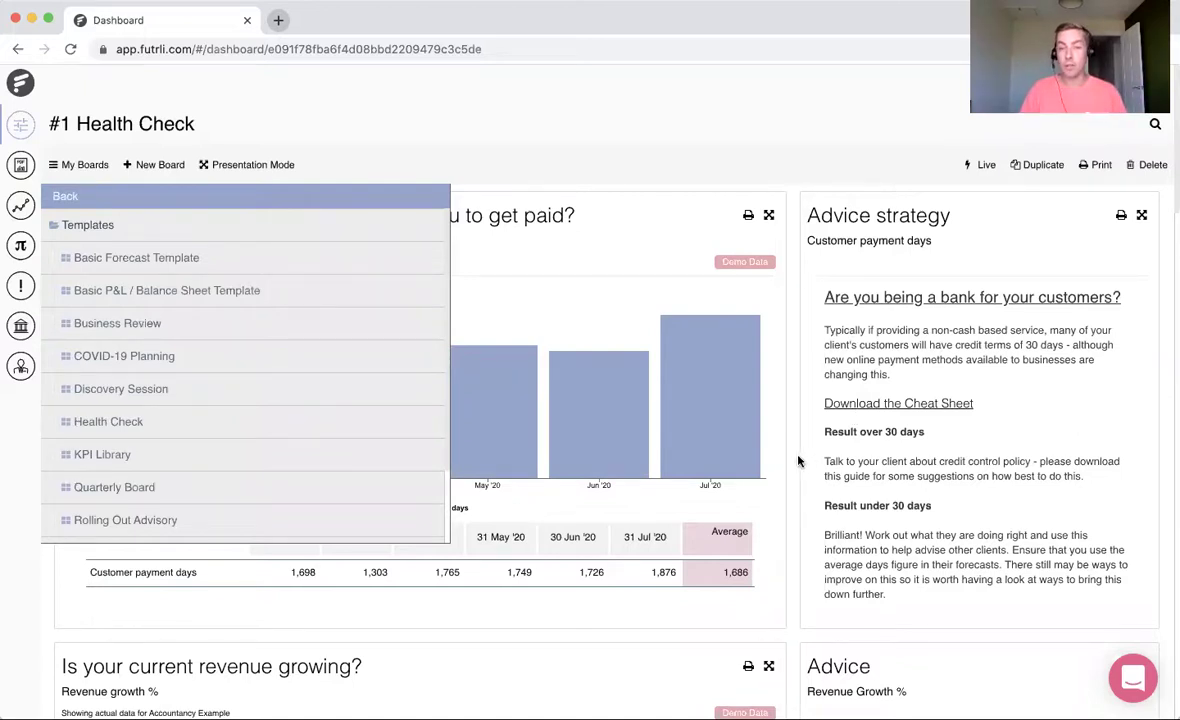
View the support messenger's new conversation form and close the messenger without sending a message
{"action": "left_click", "coordinate": [1134, 680]}
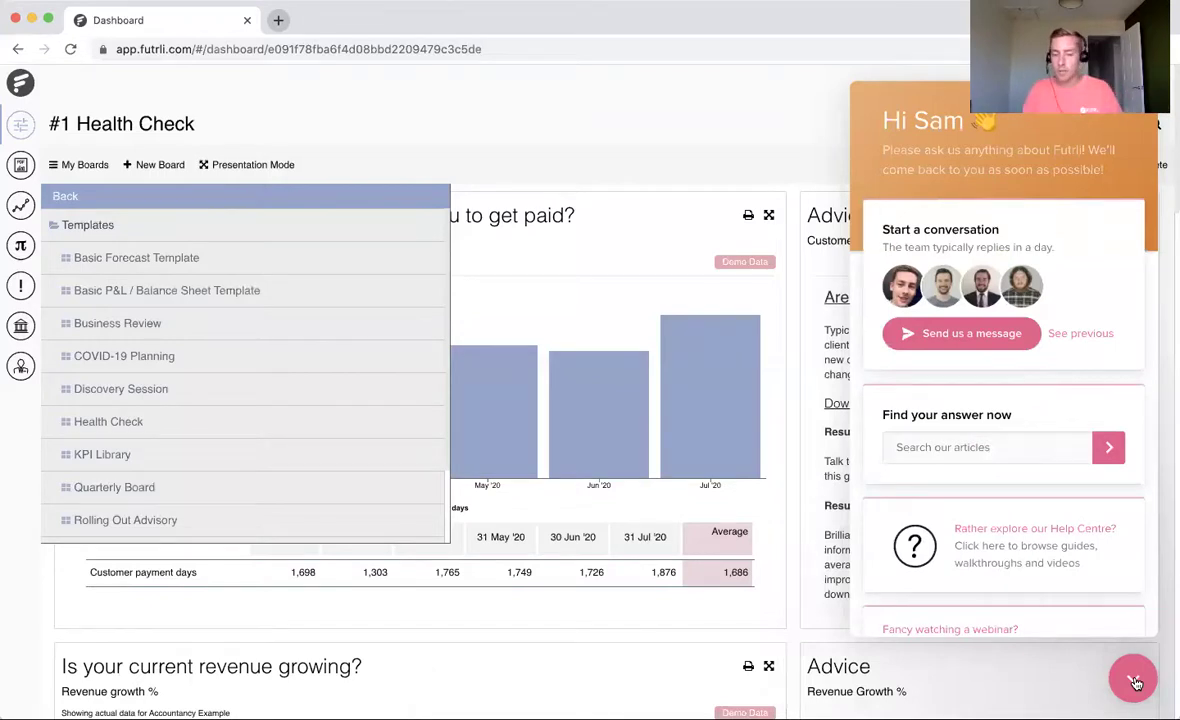
{"action": "left_click", "coordinate": [888, 334]}
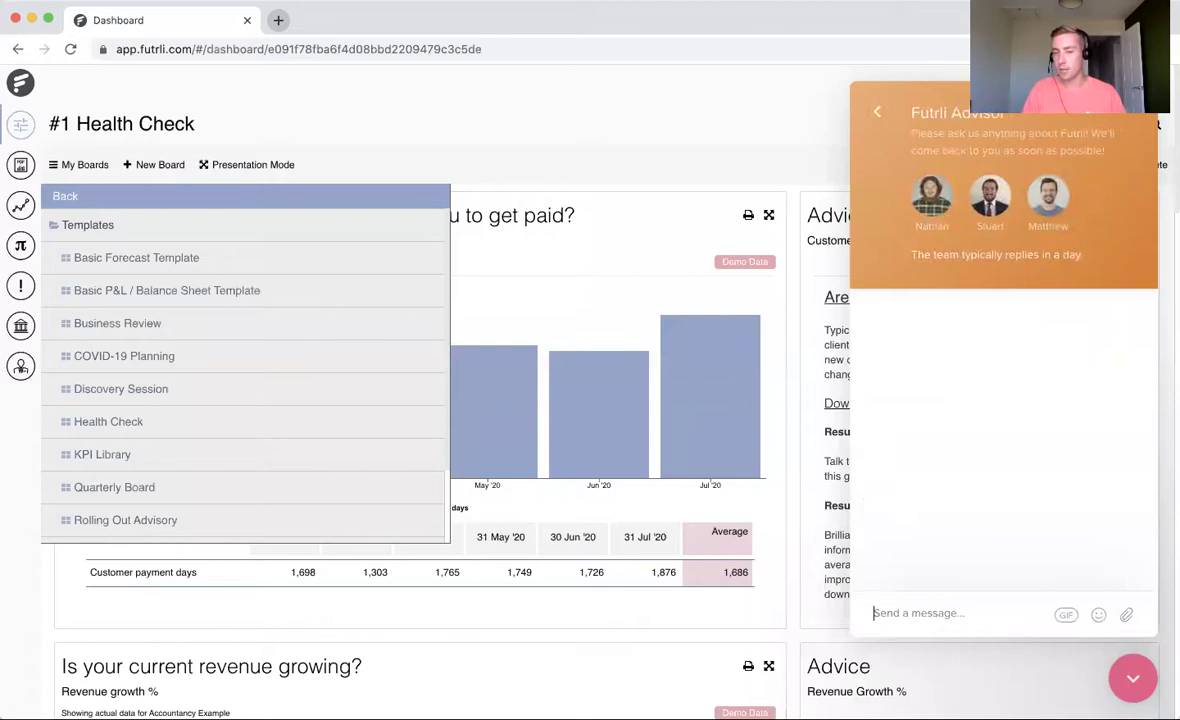
{"action": "left_click", "coordinate": [1133, 678]}
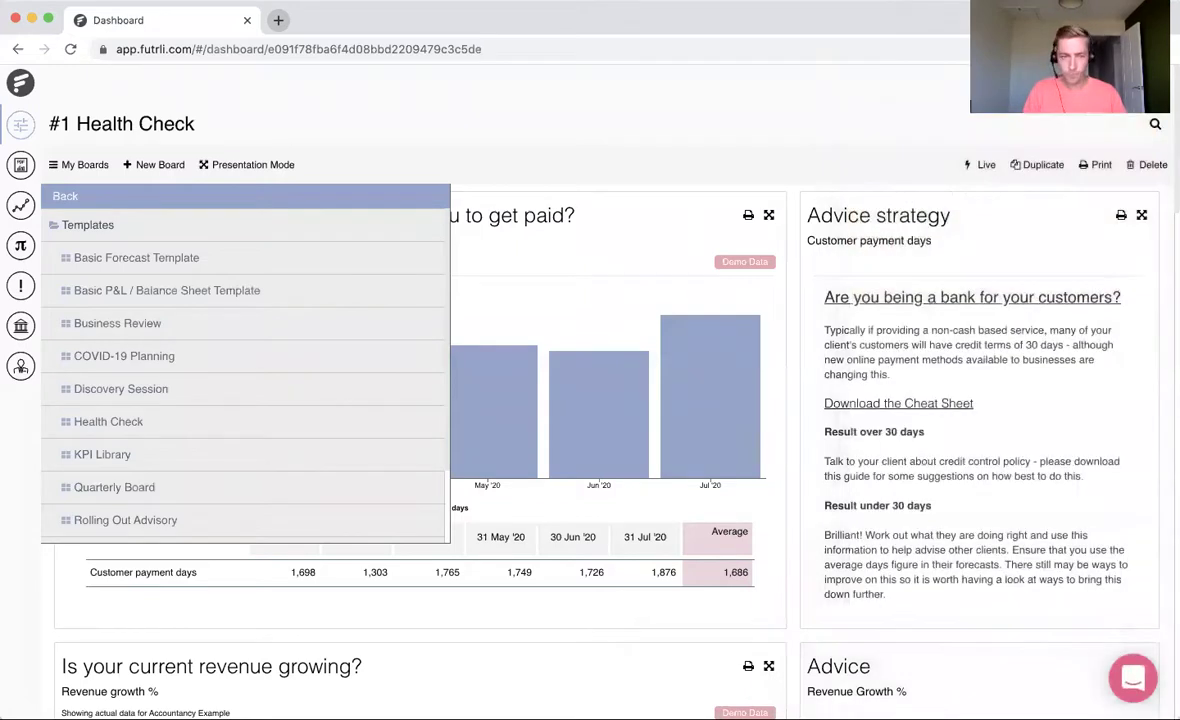
Open the Basic P&L / Balance Sheet Template board and review its cards from the instructions down to Balance Sheet vs Prior Year
{"action": "left_click", "coordinate": [199, 294]}
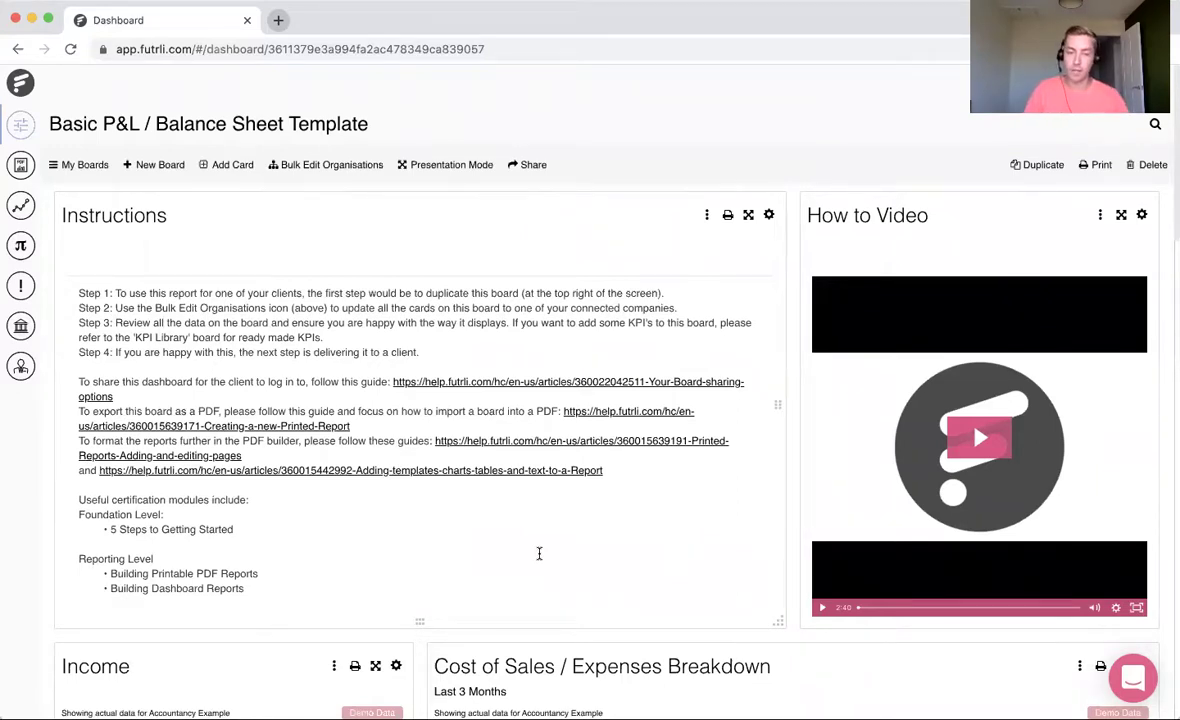
{"action": "scroll", "coordinate": [539, 553], "scroll_direction": "down", "scroll_amount": 5}
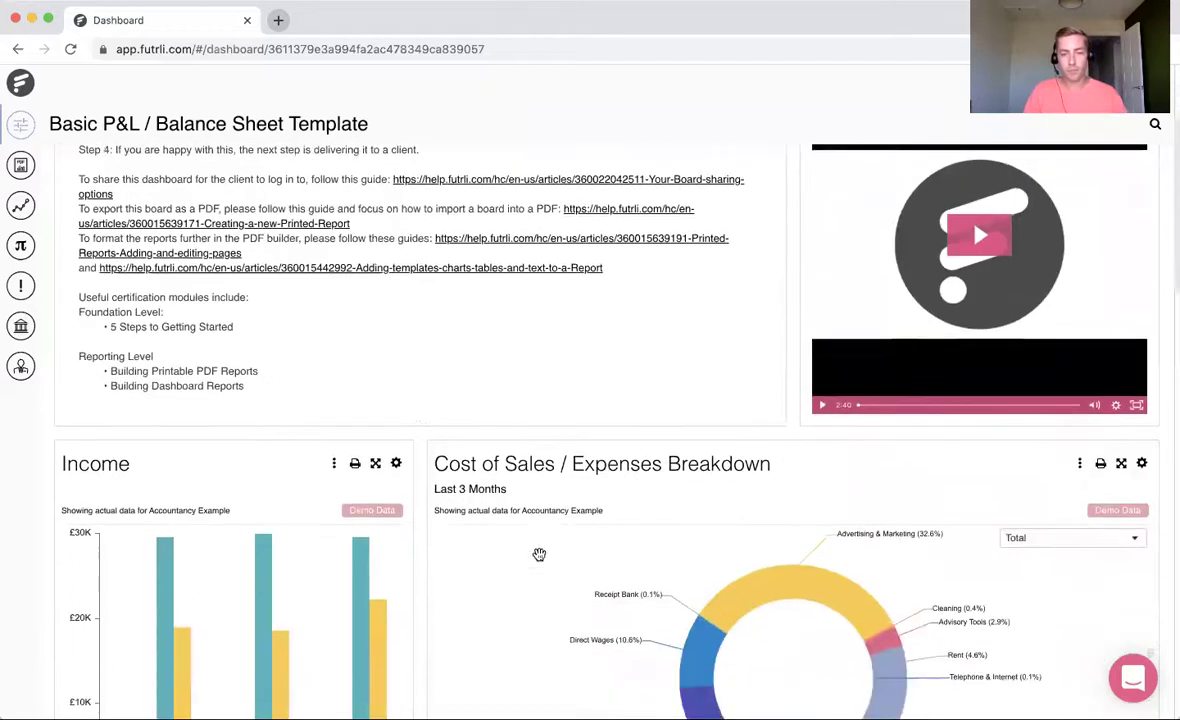
{"action": "scroll", "coordinate": [539, 560], "scroll_direction": "down", "scroll_amount": 3}
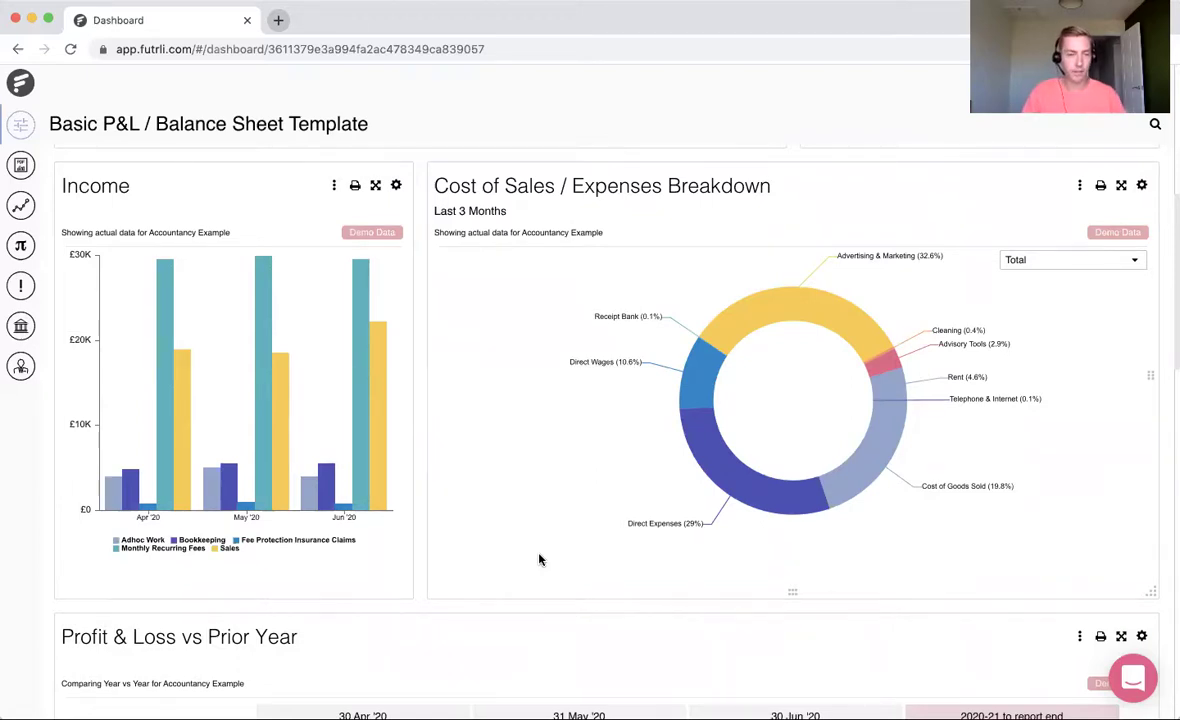
{"action": "scroll", "coordinate": [539, 560], "scroll_direction": "down", "scroll_amount": 5}
{"action": "scroll", "coordinate": [539, 560], "scroll_direction": "down", "scroll_amount": 3}
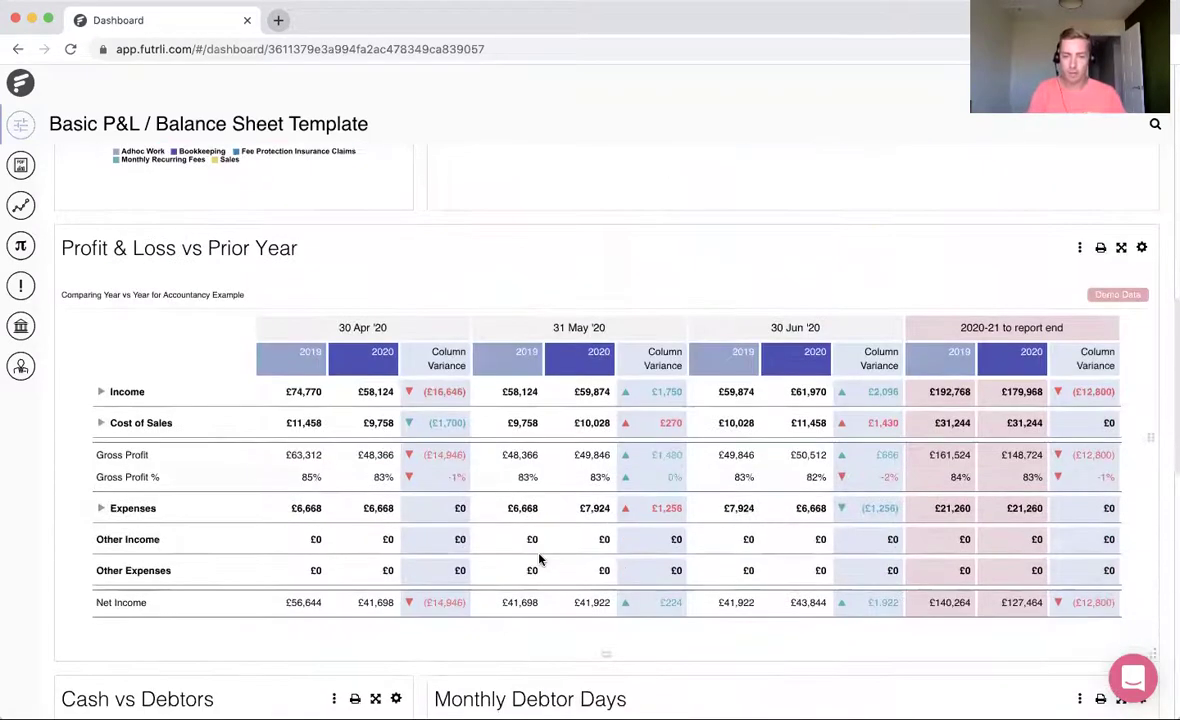
{"action": "scroll", "coordinate": [539, 560], "scroll_direction": "down", "scroll_amount": 10}
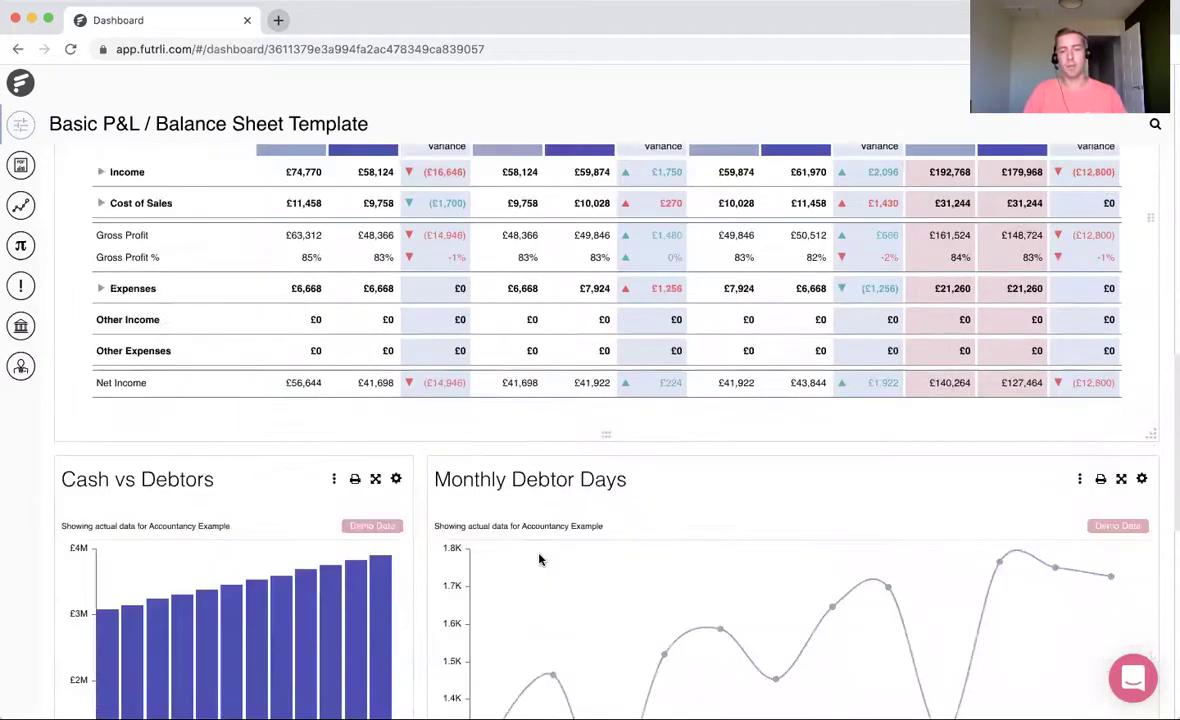
{"action": "scroll", "coordinate": [539, 560], "scroll_direction": "down", "scroll_amount": 7}
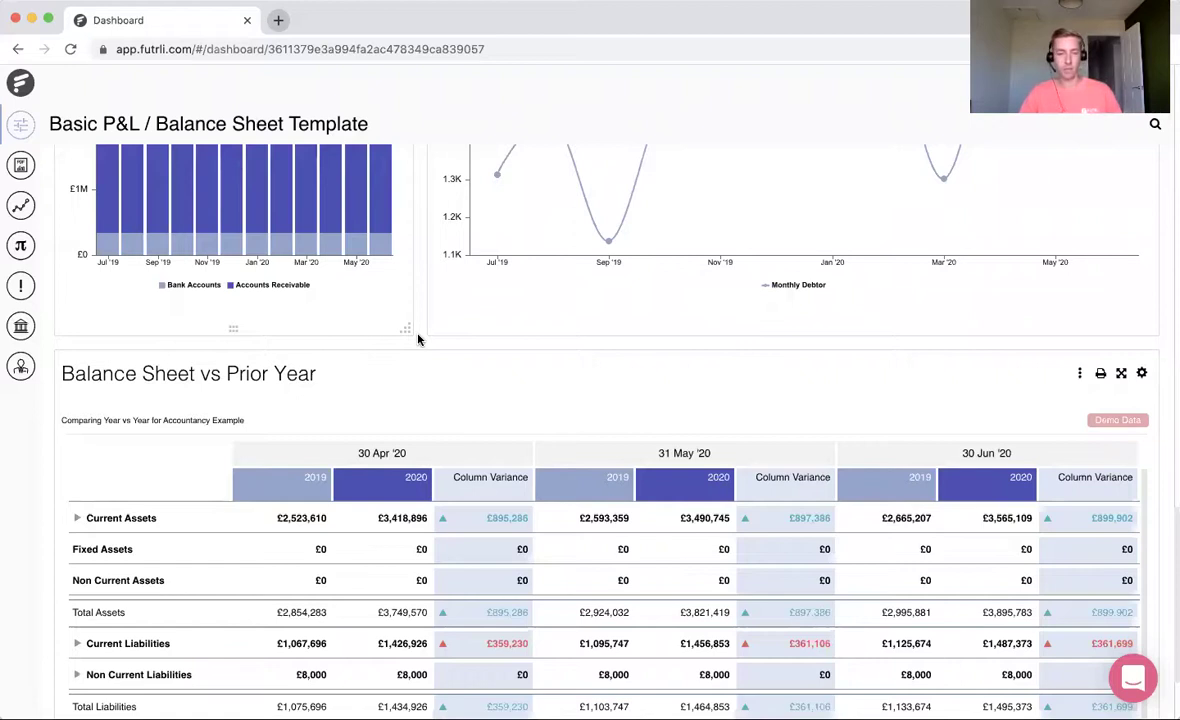
{"action": "scroll", "coordinate": [421, 345], "scroll_direction": "up", "scroll_amount": 5}
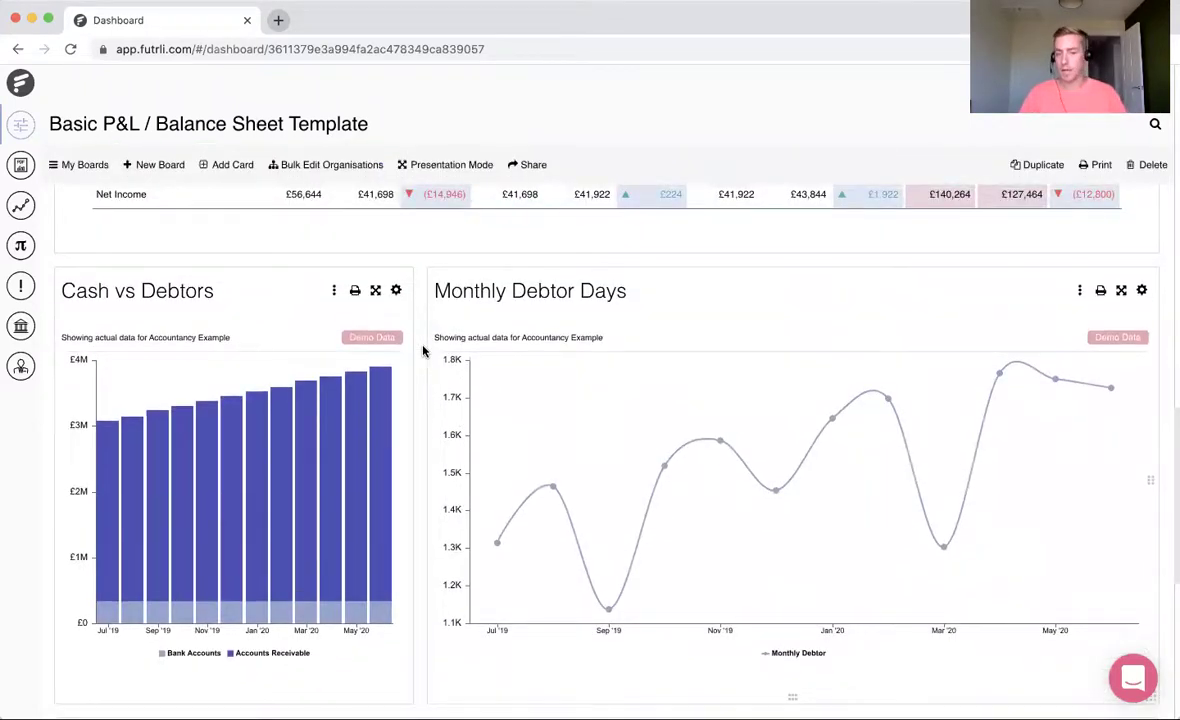
{"action": "scroll", "coordinate": [422, 350], "scroll_direction": "up", "scroll_amount": 8}
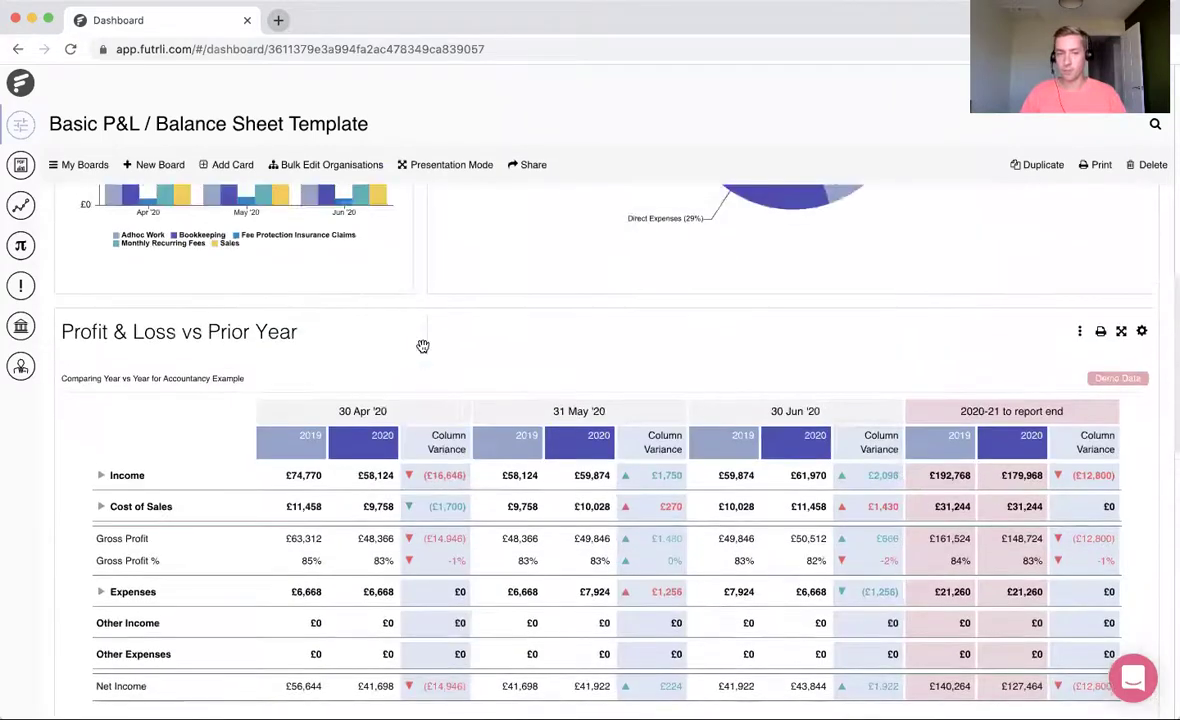
{"action": "scroll", "coordinate": [422, 350], "scroll_direction": "up", "scroll_amount": 1}
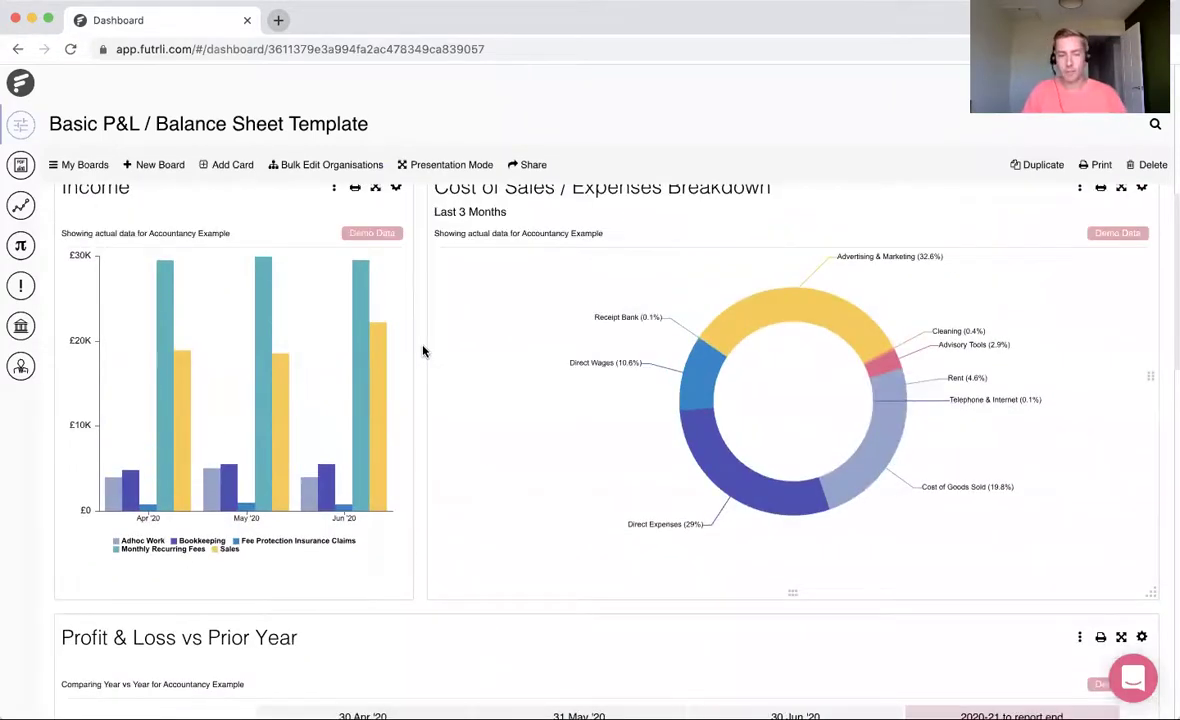
{"action": "scroll", "coordinate": [422, 350], "scroll_direction": "up", "scroll_amount": 1}
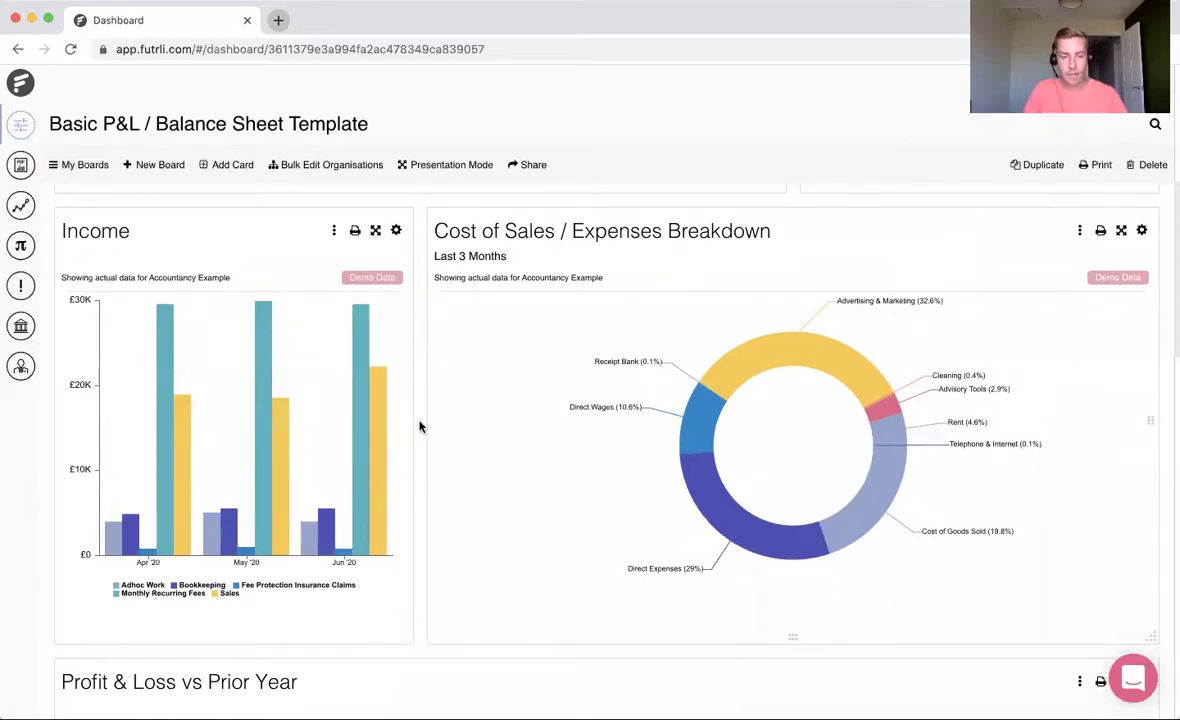
{"action": "scroll", "coordinate": [420, 427], "scroll_direction": "up", "scroll_amount": 3}
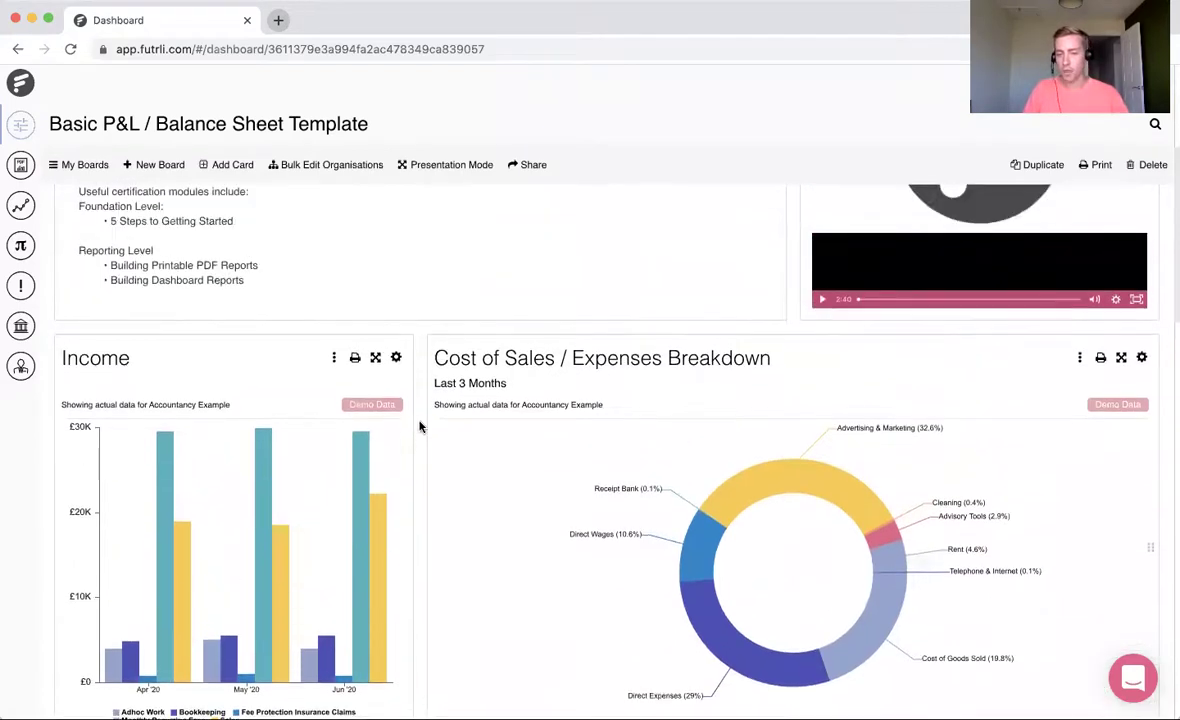
{"action": "scroll", "coordinate": [420, 427], "scroll_direction": "up", "scroll_amount": 4}
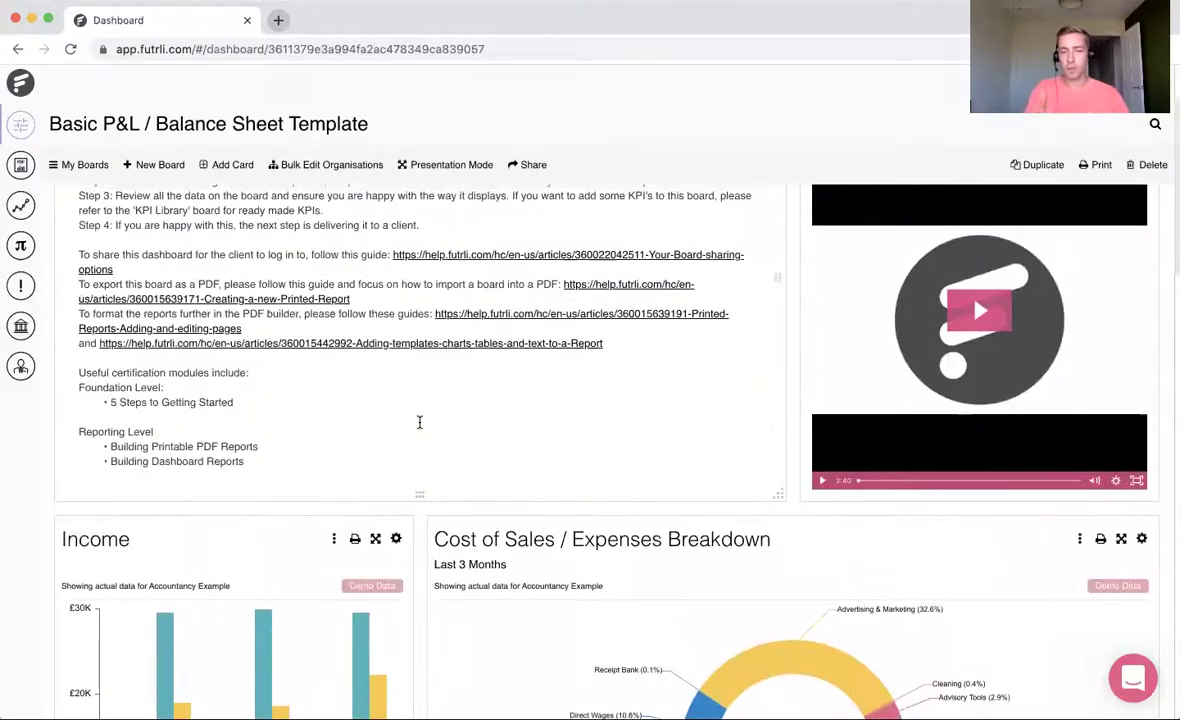
{"action": "scroll", "coordinate": [420, 422], "scroll_direction": "up", "scroll_amount": 3}
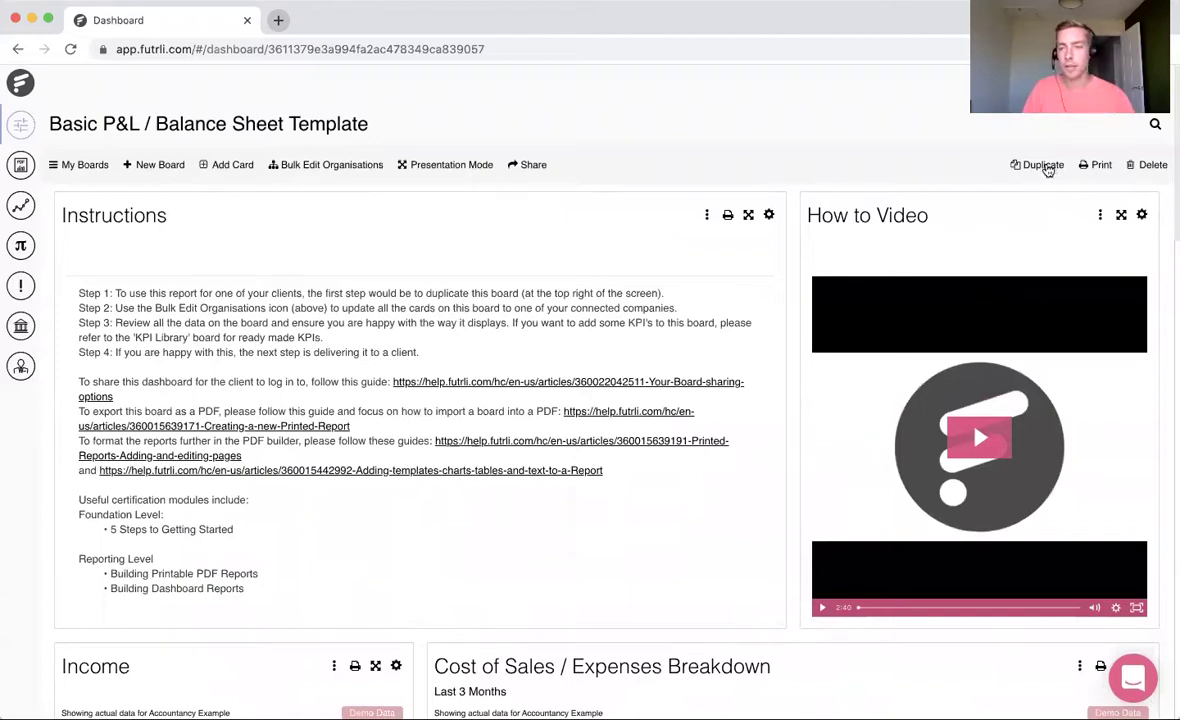
Duplicate the template board and rename the copy as Simple P&L/BS
{"action": "left_click", "coordinate": [1043, 165]}
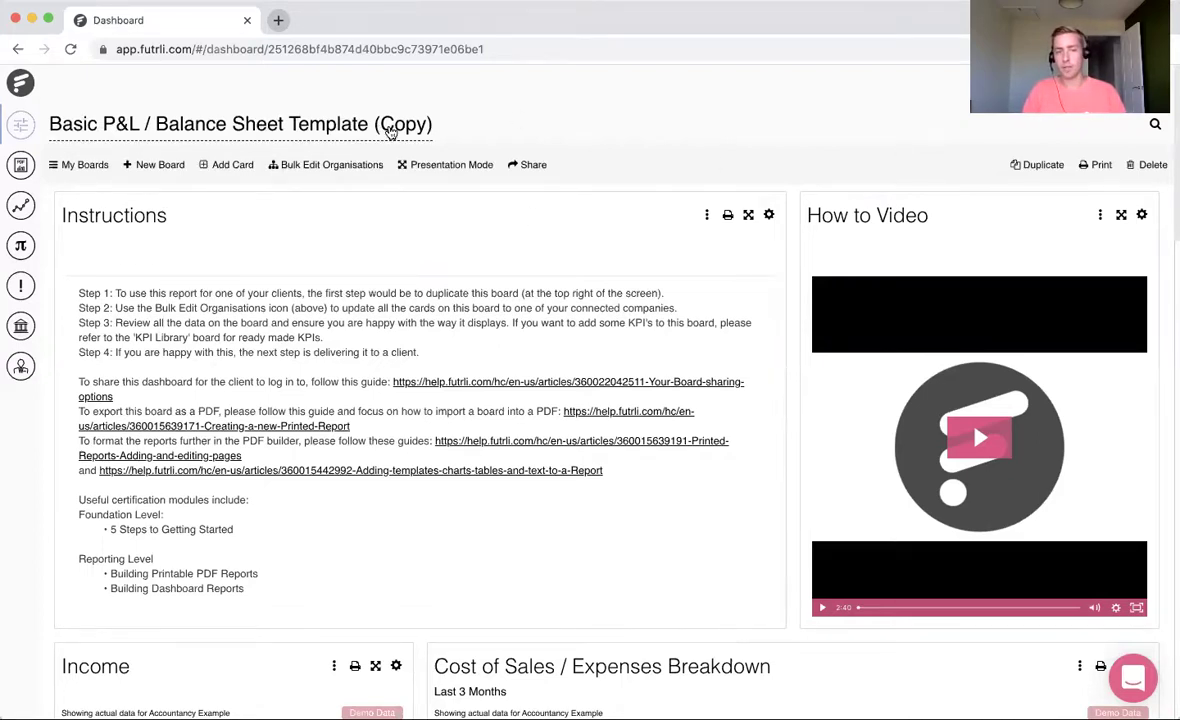
{"action": "left_click", "coordinate": [391, 133]}
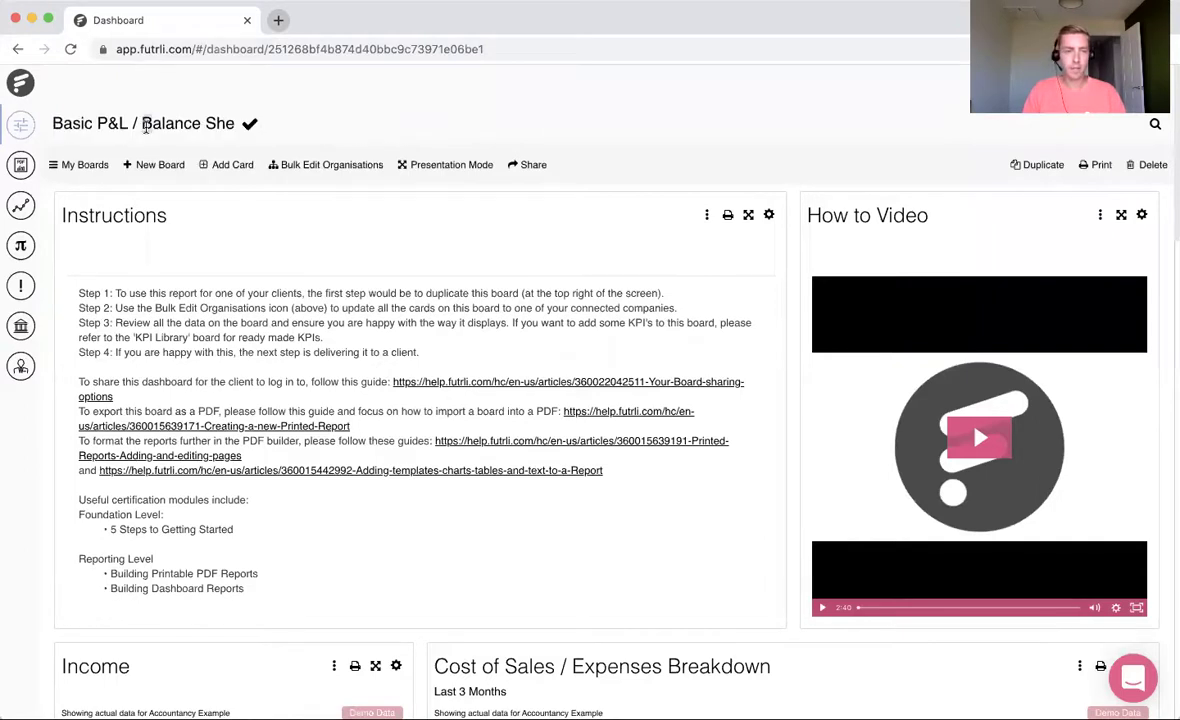
{"action": "key", "text": "super+a"}
{"action": "type", "text": "Sim"}
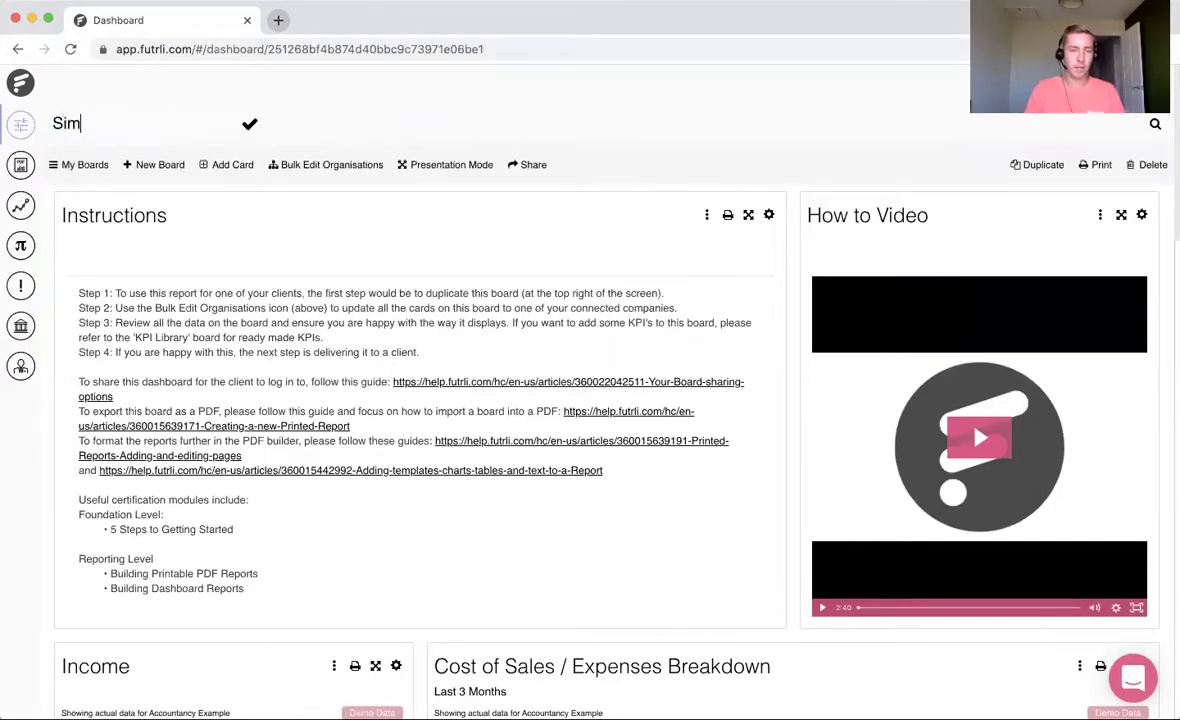
{"action": "type", "text": "ple P&"}
{"action": "key", "text": "BackSpace"}
{"action": "type", "text": "P&L/BS"}
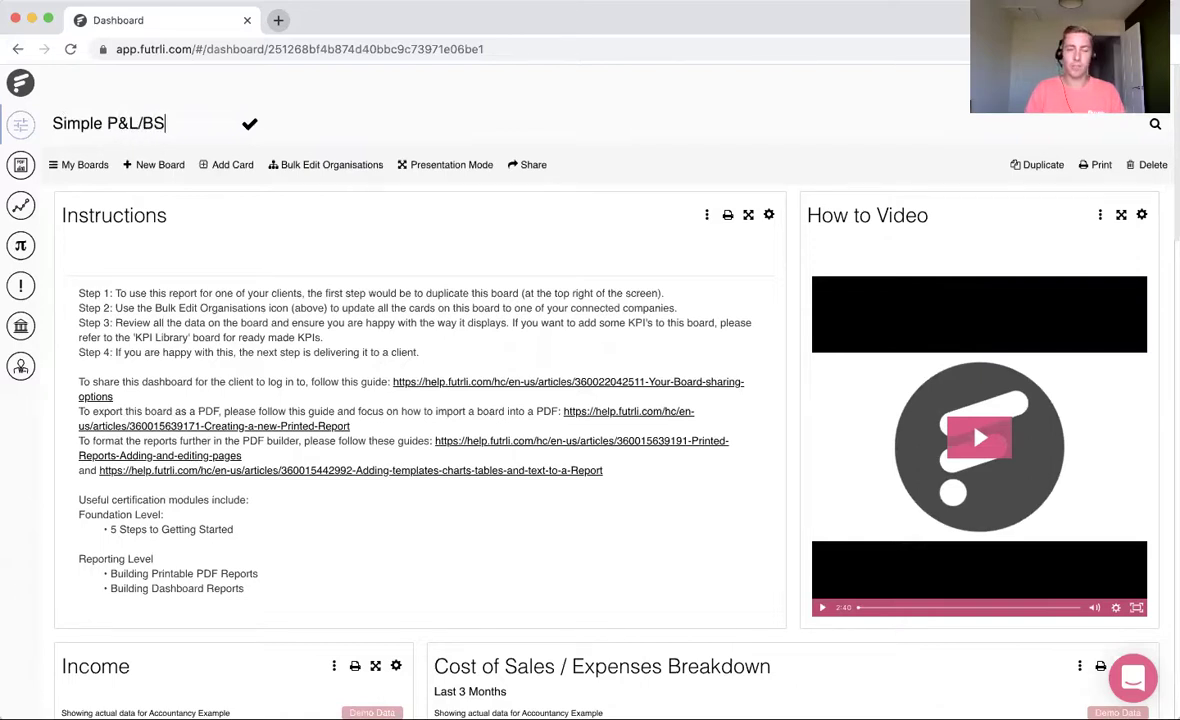
{"action": "key", "text": "Escape"}
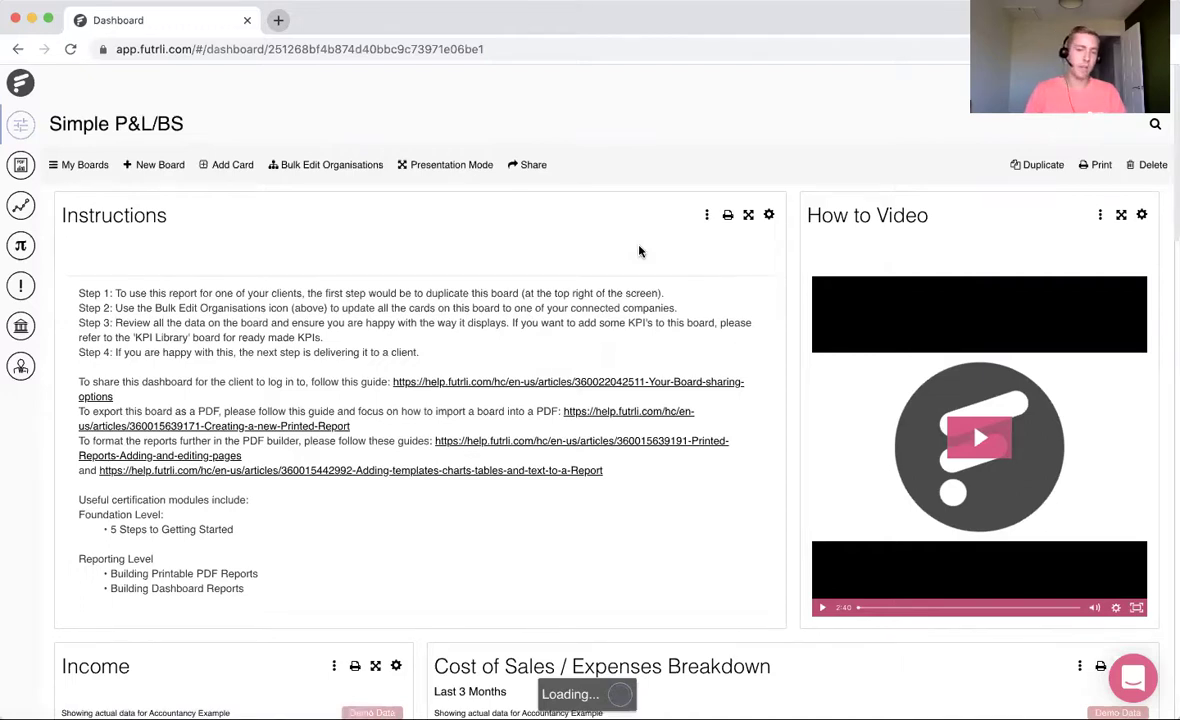
Remove the Instructions and How to Video cards from the Simple P&L/BS board and reload the page
{"action": "left_click", "coordinate": [707, 215]}
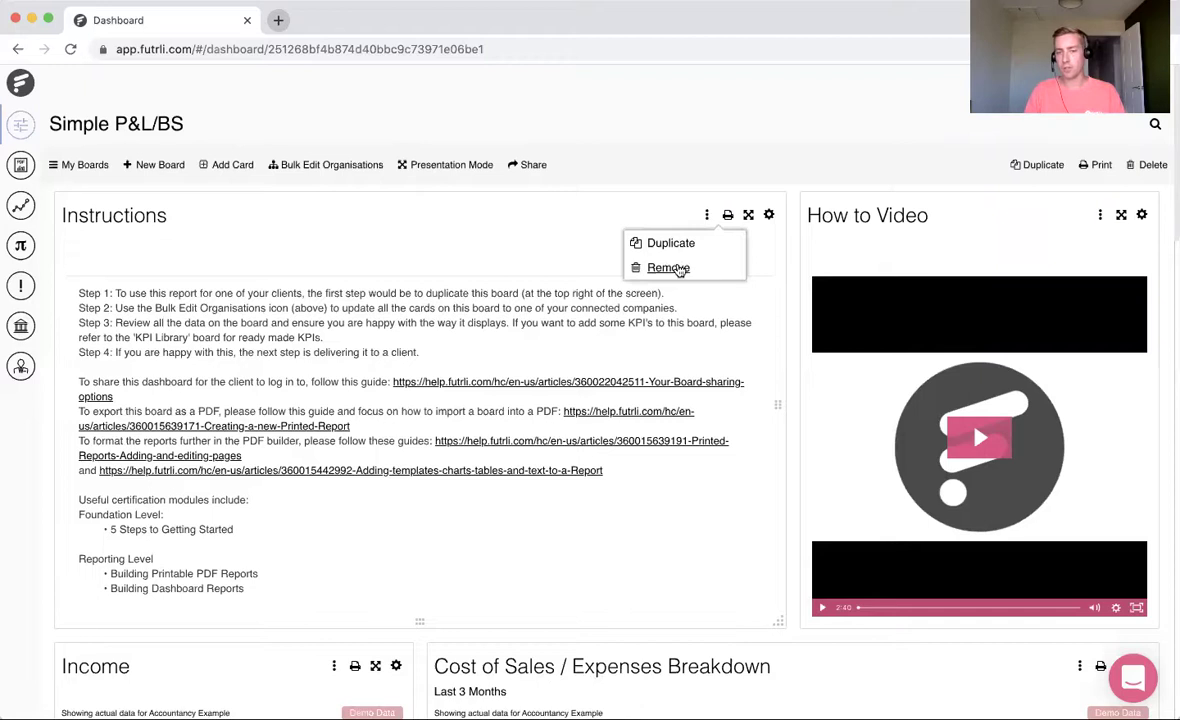
{"action": "left_click", "coordinate": [678, 268]}
{"action": "left_click", "coordinate": [776, 263]}
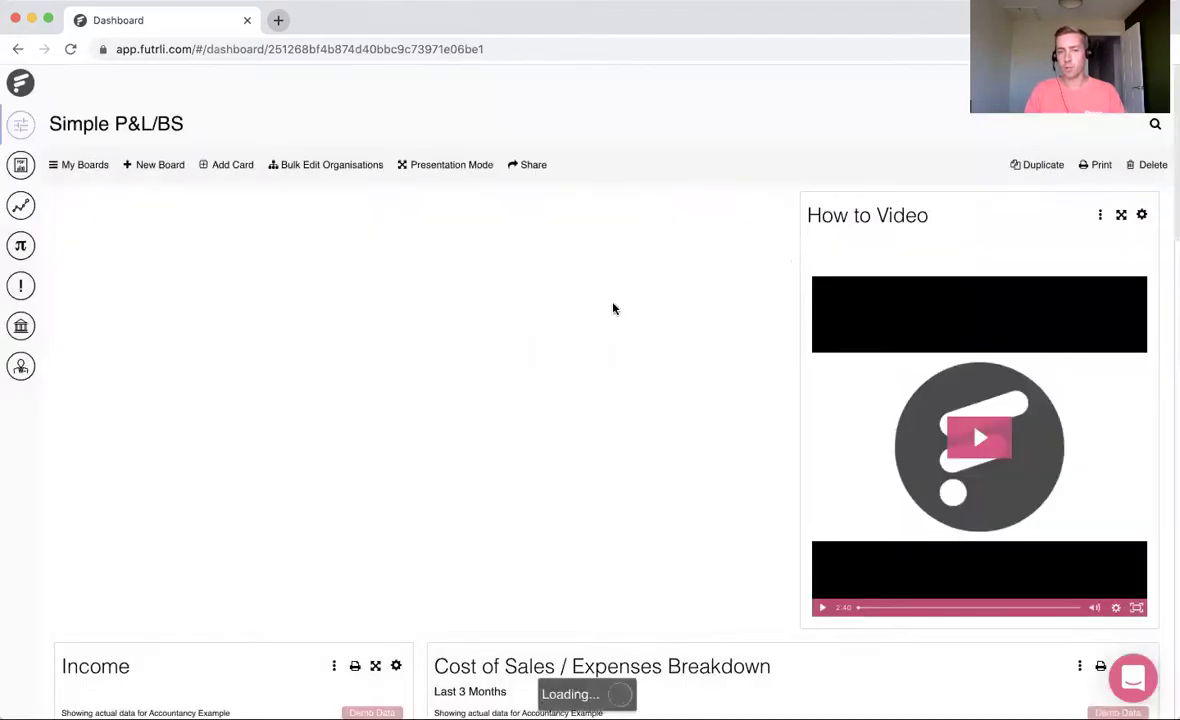
{"action": "left_click", "coordinate": [354, 215]}
{"action": "left_click", "coordinate": [325, 264]}
{"action": "left_click", "coordinate": [760, 266]}
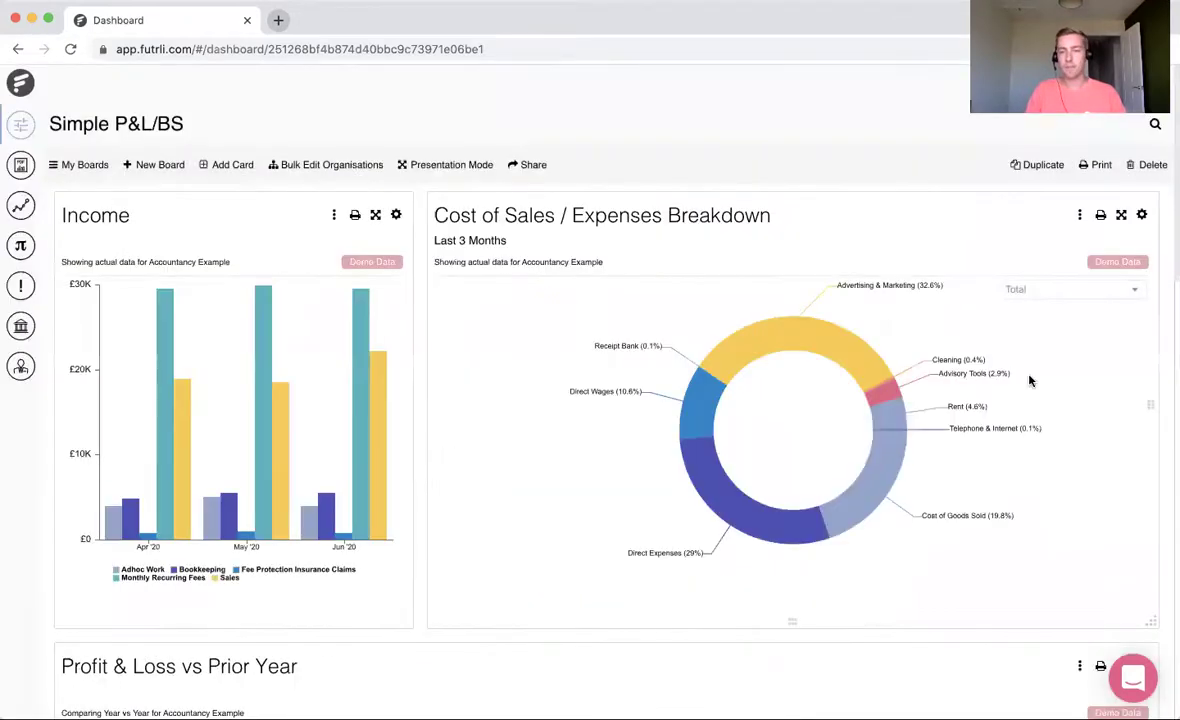
{"action": "left_click", "coordinate": [70, 48]}
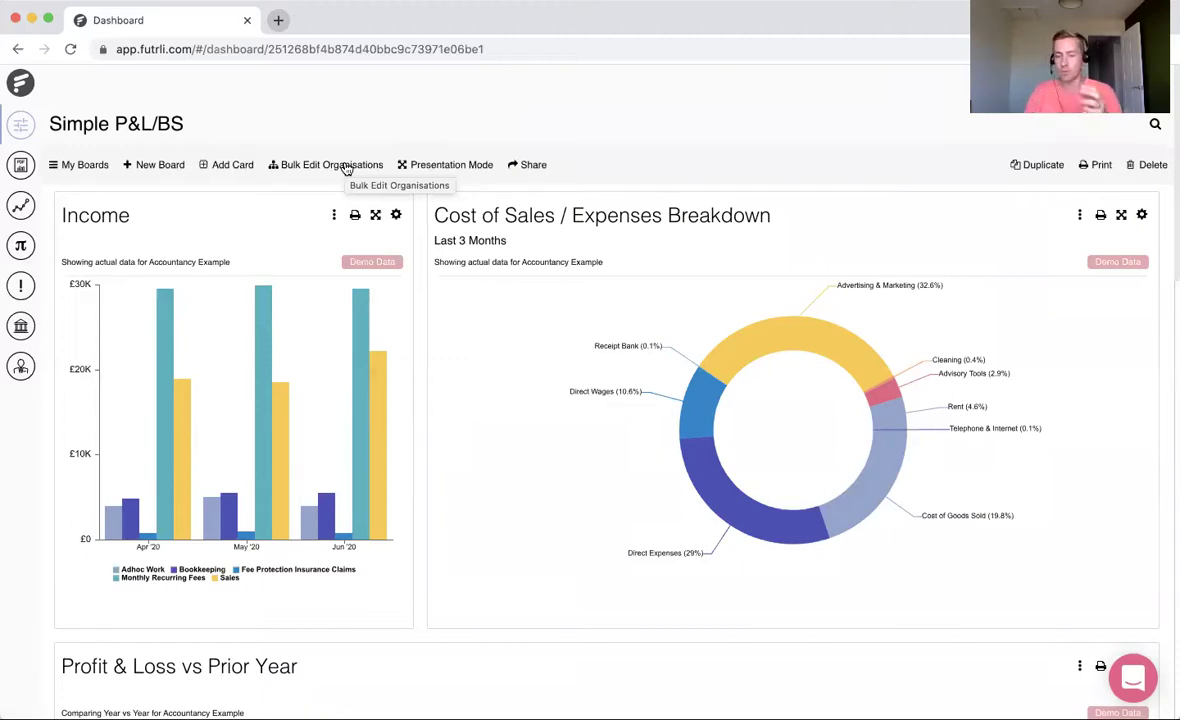
View the organisations available in the Income card's settings and close the settings without changing the selection
{"action": "left_click", "coordinate": [398, 217]}
{"action": "left_click", "coordinate": [242, 382]}
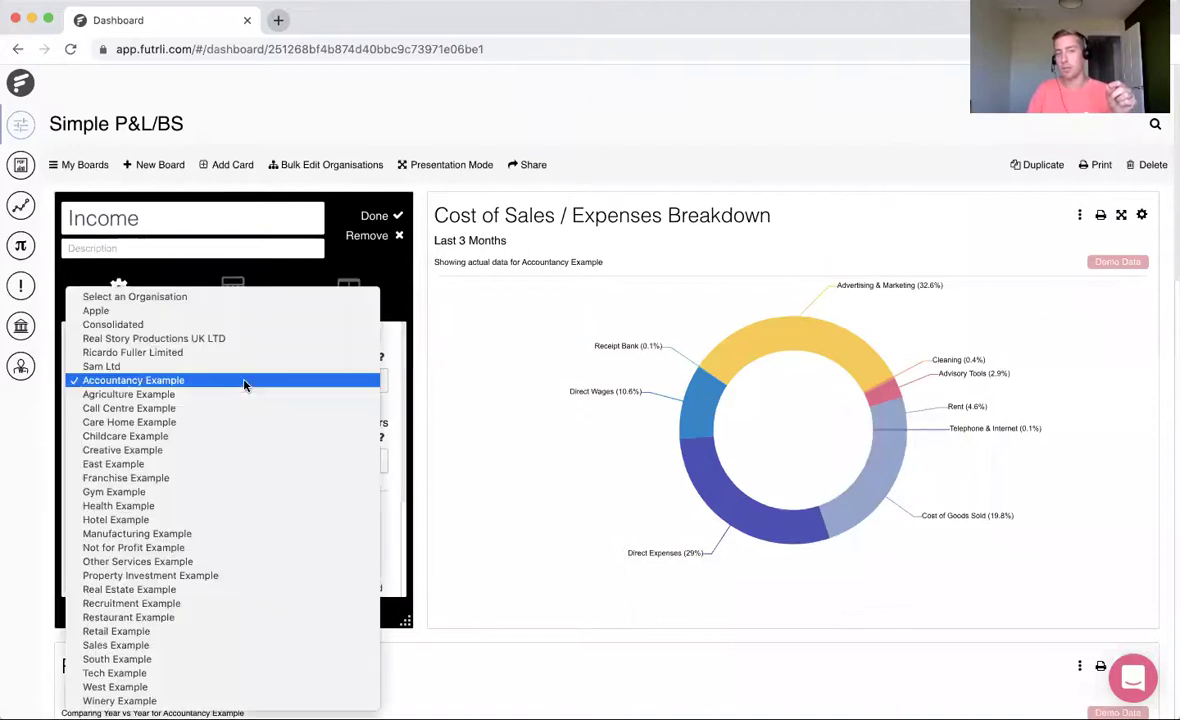
{"action": "left_click", "coordinate": [370, 216]}
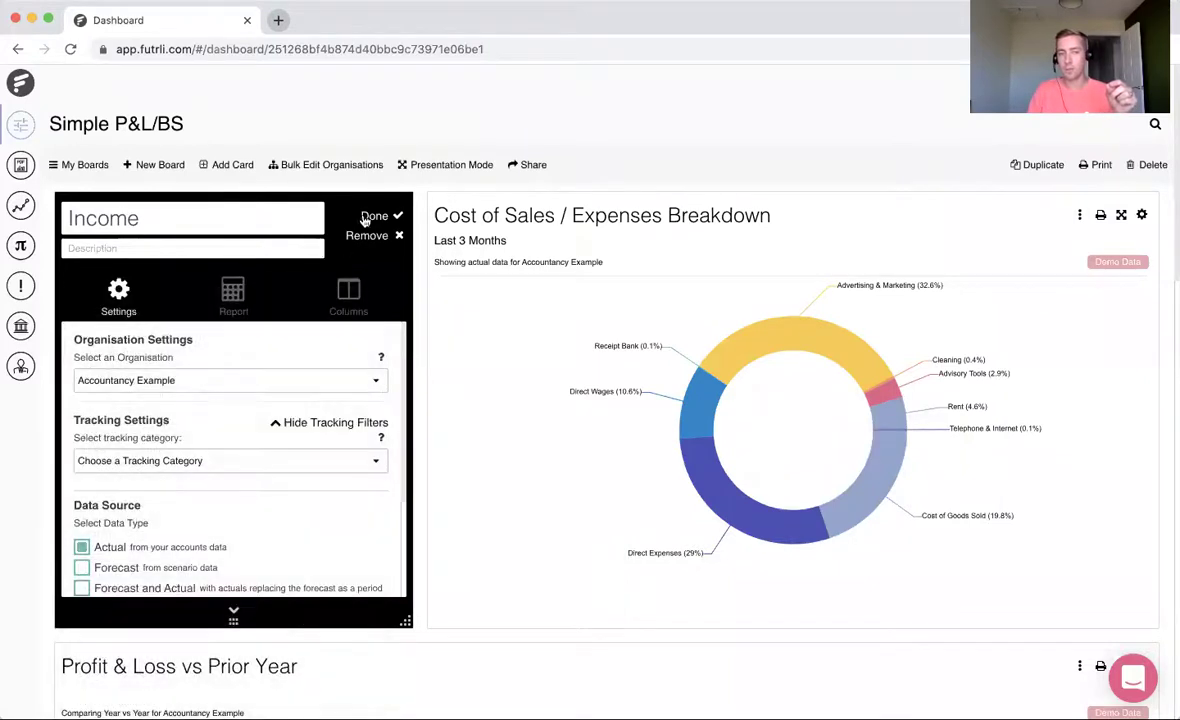
{"action": "left_click", "coordinate": [373, 217]}
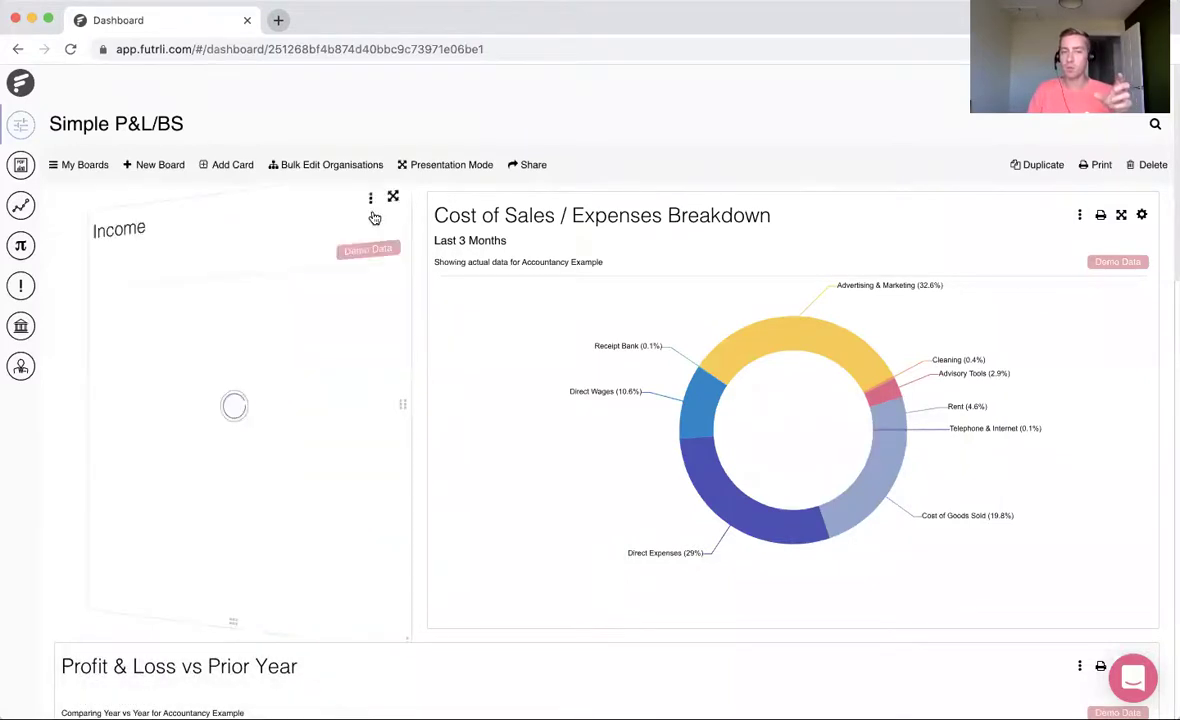
Bulk edit all cards on the board to the organisation Real Story Productions UK LTD and review them down to Balance Sheet vs Prior Year
{"action": "left_click", "coordinate": [320, 166]}
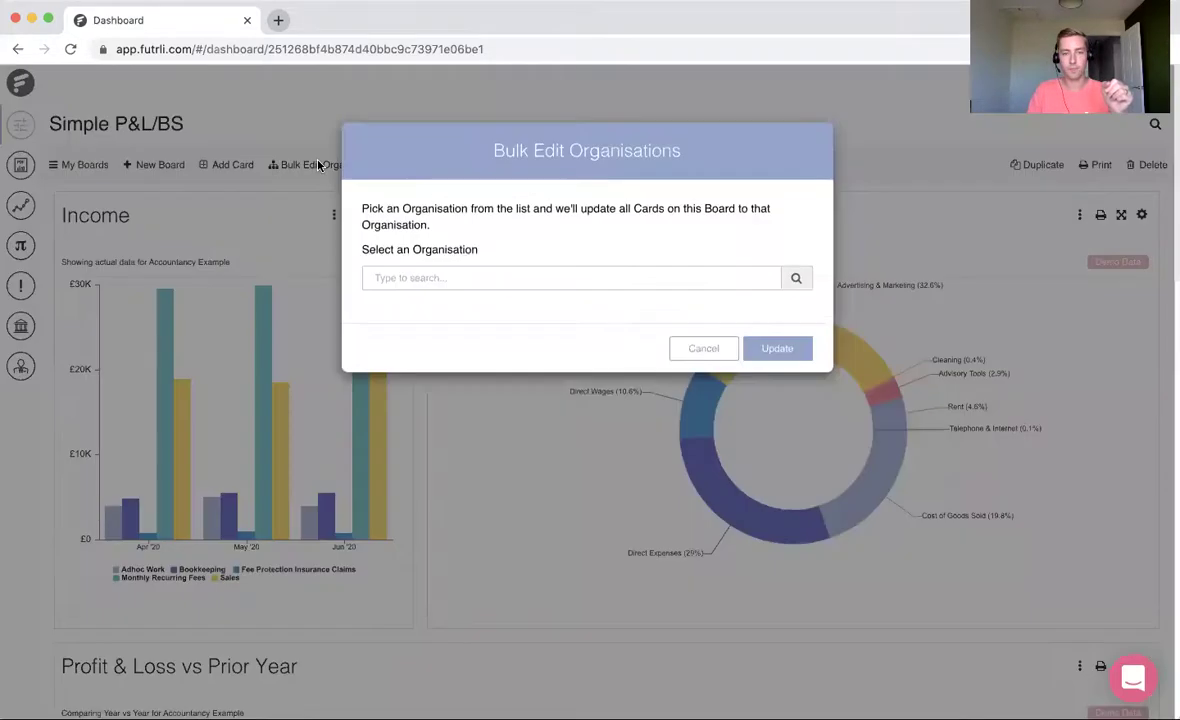
{"action": "left_click", "coordinate": [454, 270]}
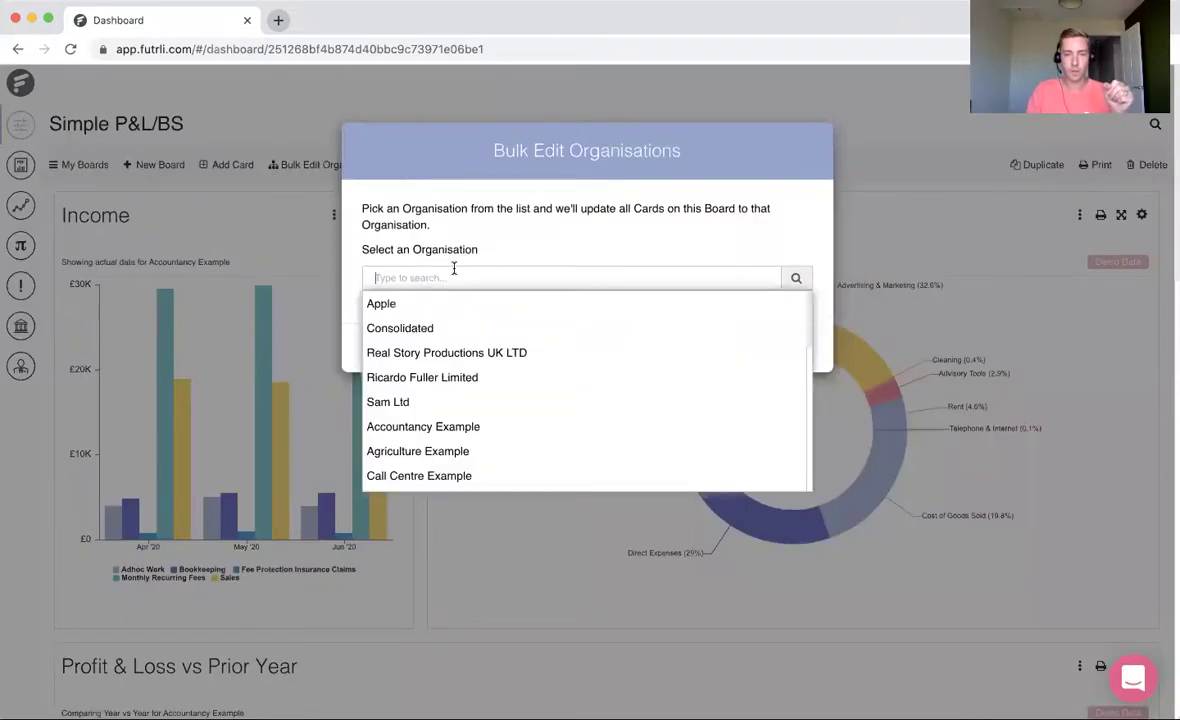
{"action": "left_click", "coordinate": [468, 355]}
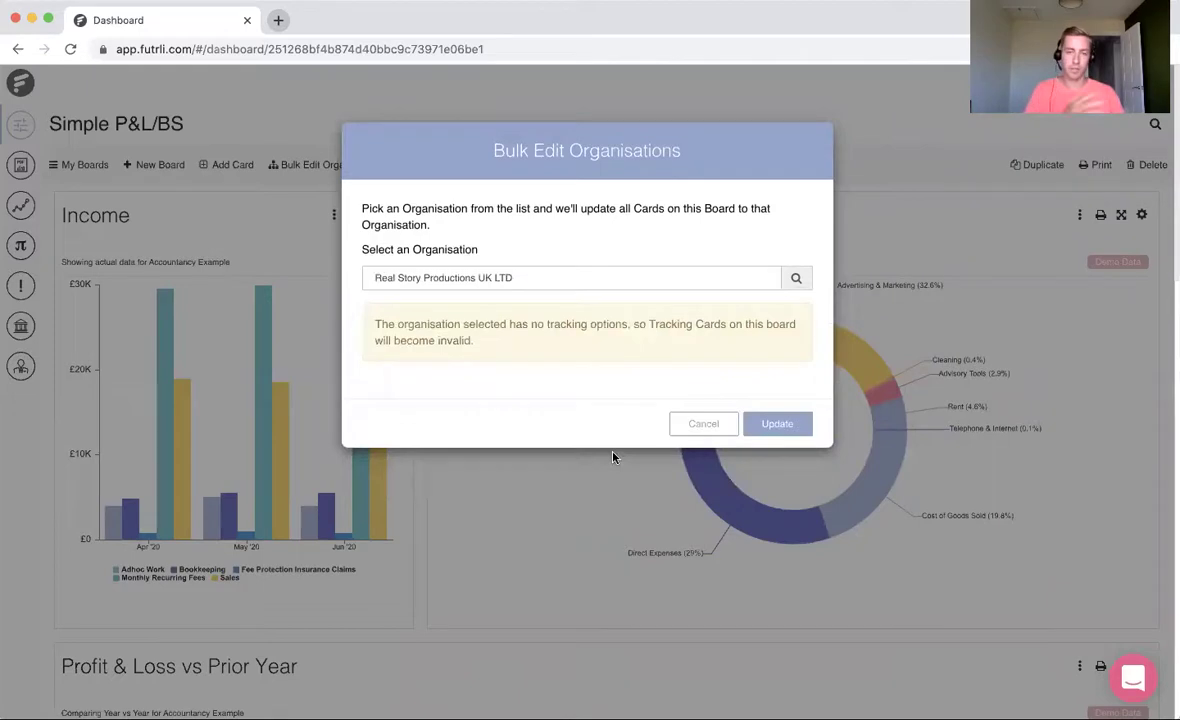
{"action": "left_click", "coordinate": [796, 424]}
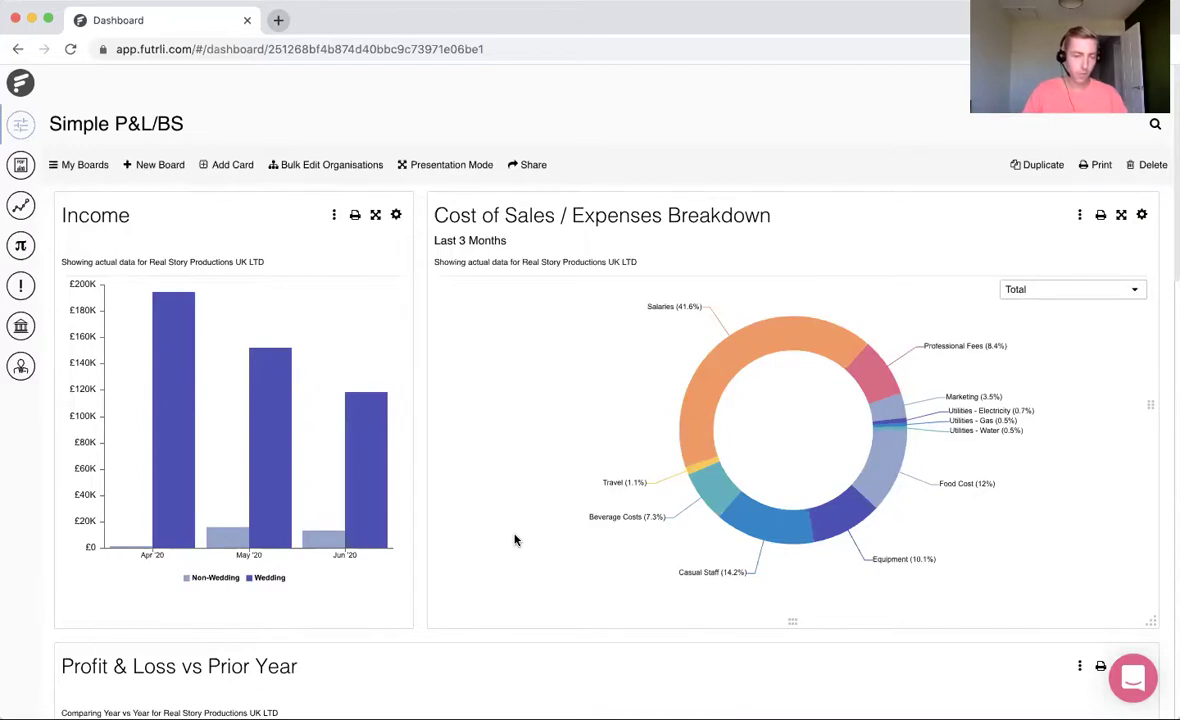
{"action": "scroll", "coordinate": [515, 540], "scroll_direction": "down", "scroll_amount": 5}
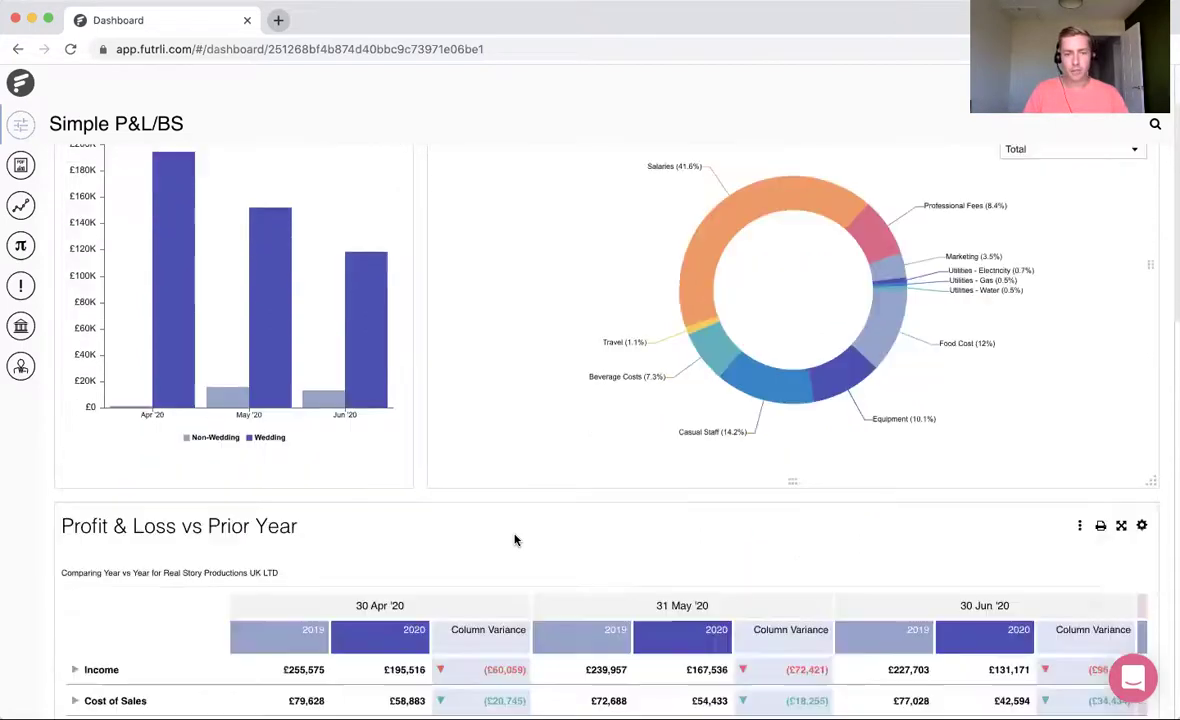
{"action": "scroll", "coordinate": [515, 538], "scroll_direction": "down", "scroll_amount": 5}
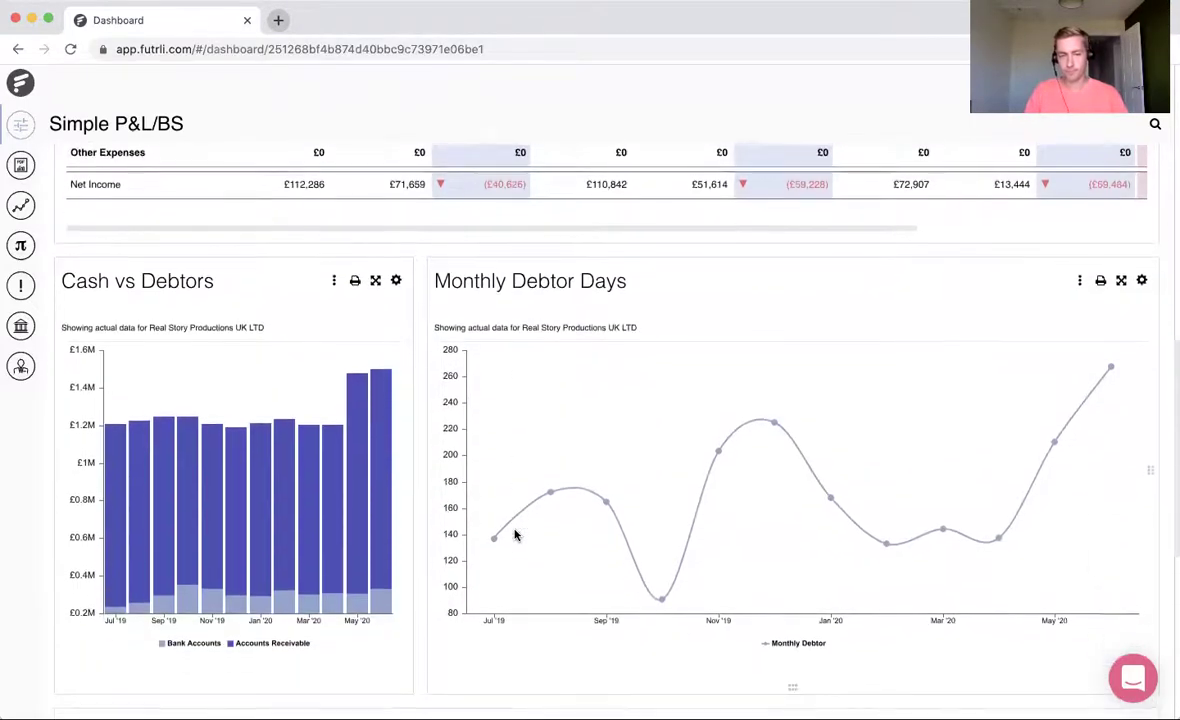
{"action": "scroll", "coordinate": [515, 535], "scroll_direction": "down", "scroll_amount": 3}
{"action": "scroll", "coordinate": [515, 535], "scroll_direction": "down", "scroll_amount": 4}
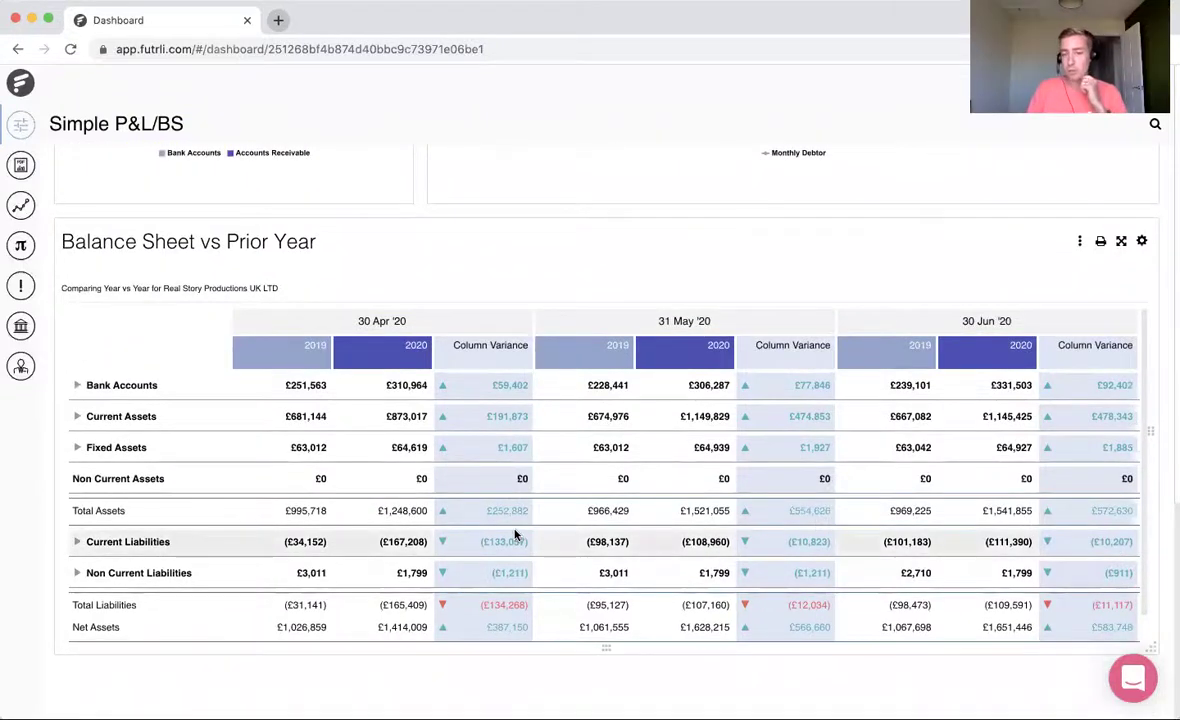
Examine the Monthly Debtor formula in the Monthly Debtor Days card's report settings and close the card without changes
{"action": "scroll", "coordinate": [515, 535], "scroll_direction": "up", "scroll_amount": 6}
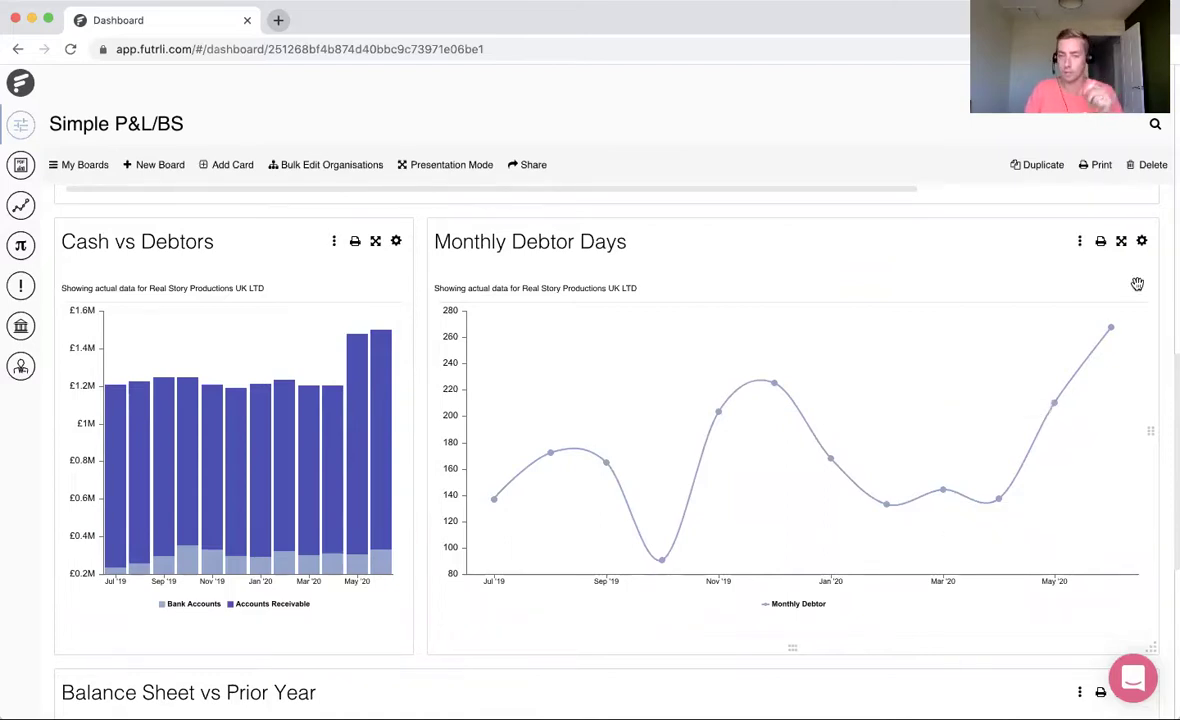
{"action": "left_click", "coordinate": [1141, 241]}
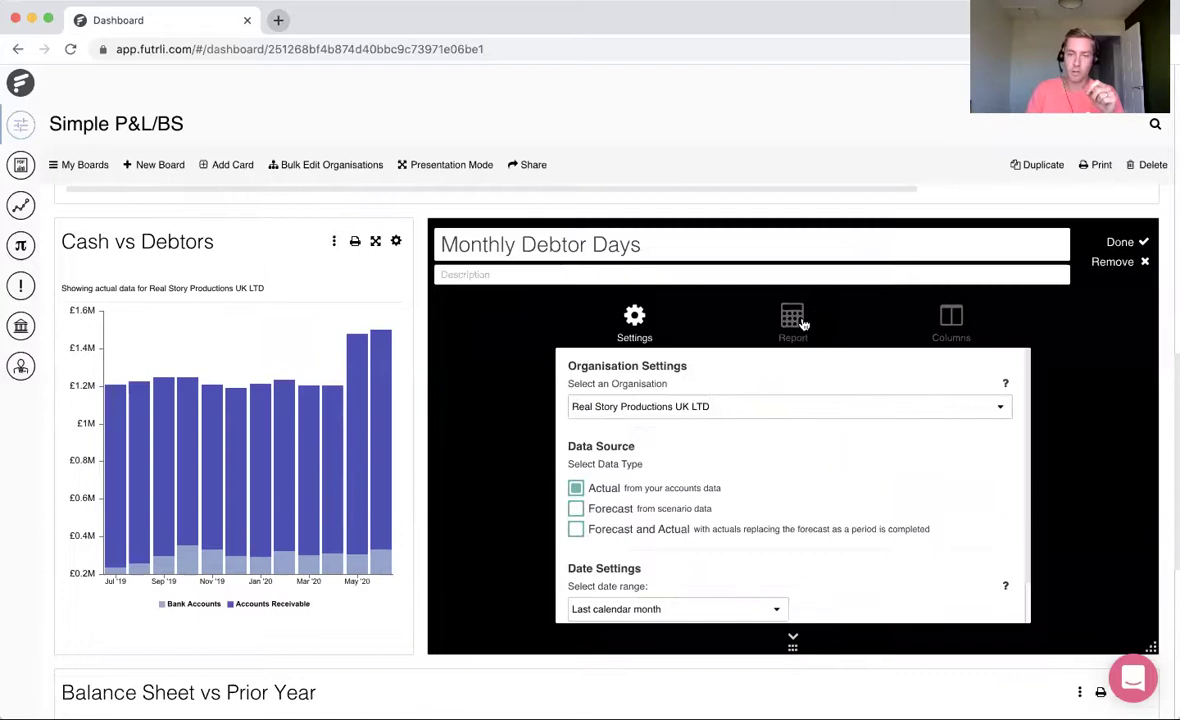
{"action": "left_click", "coordinate": [797, 320]}
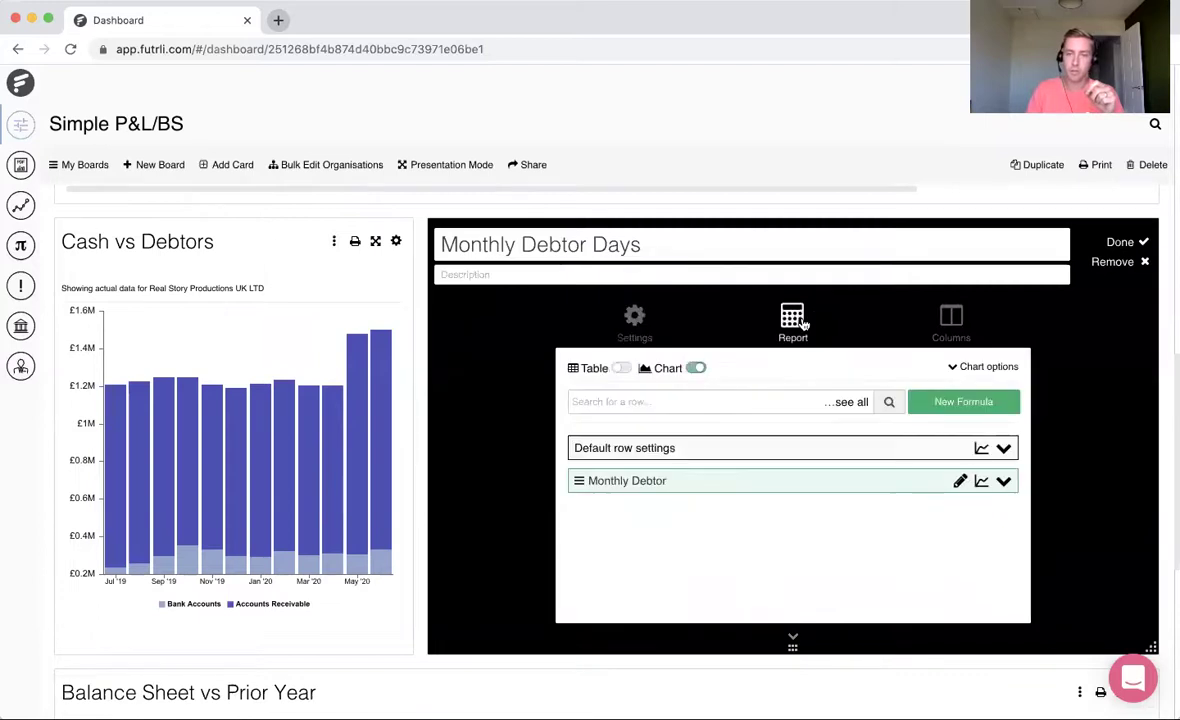
{"action": "left_click", "coordinate": [959, 484]}
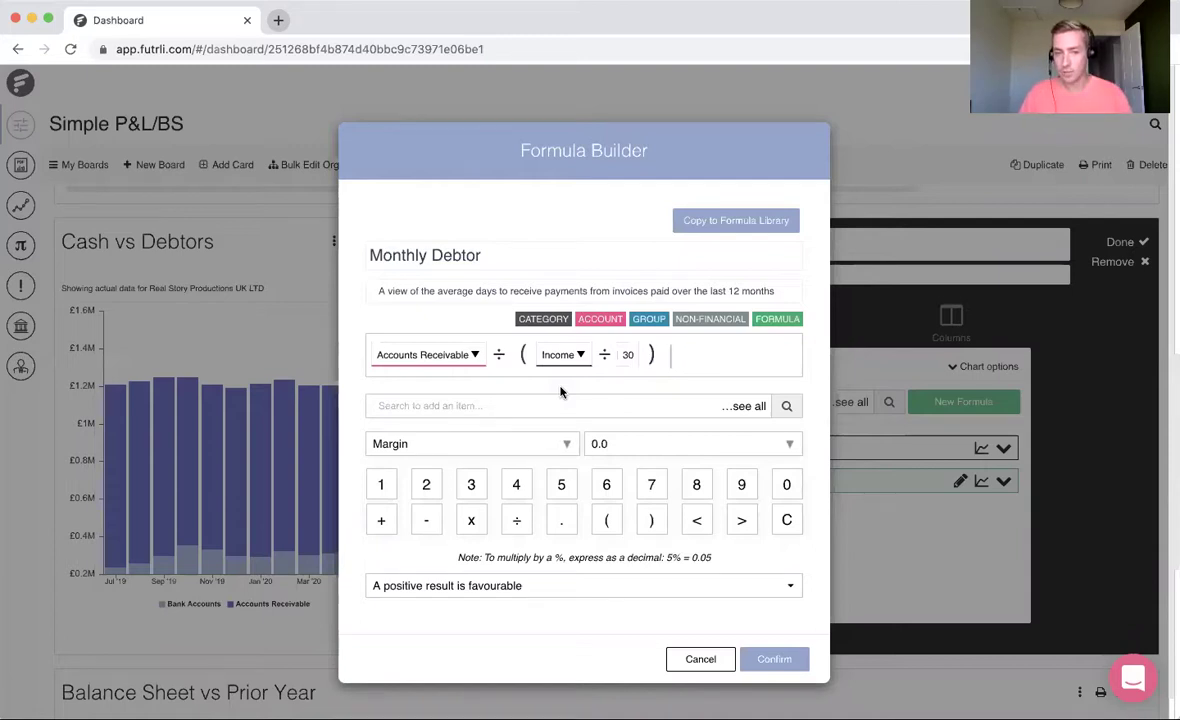
{"action": "left_click", "coordinate": [700, 658]}
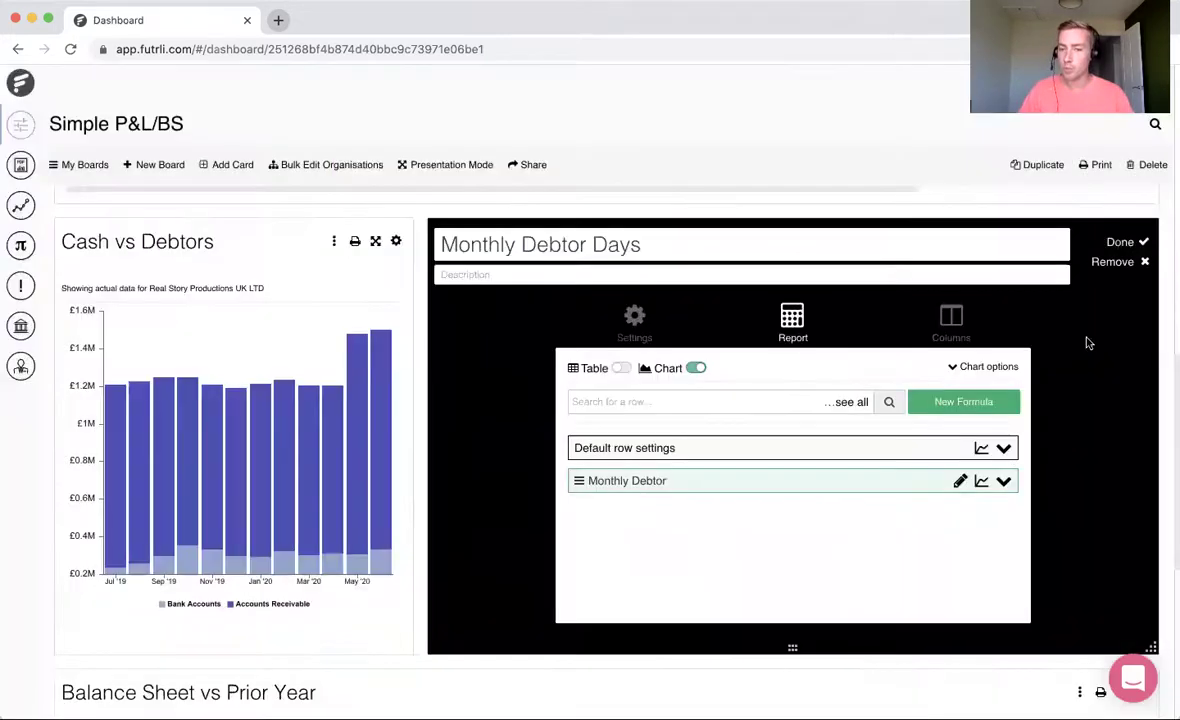
{"action": "left_click", "coordinate": [1121, 242]}
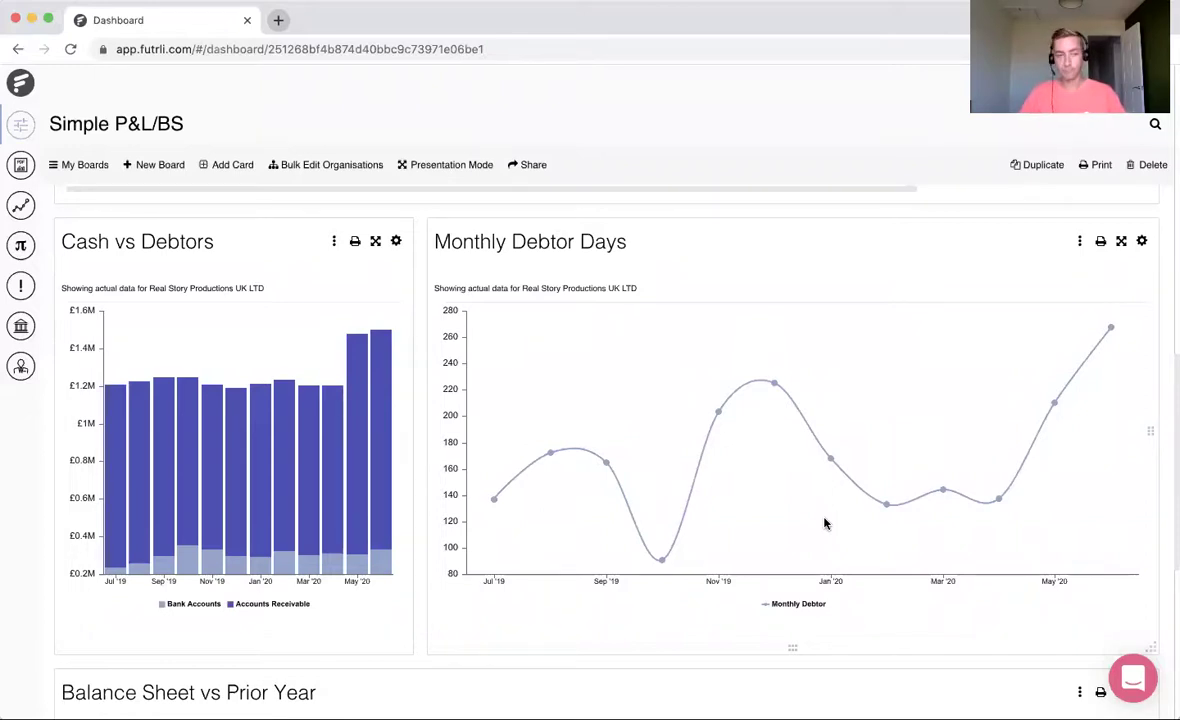
Create a new board folder named Real Story Productions UK LTD
{"action": "scroll", "coordinate": [612, 440], "scroll_direction": "up", "scroll_amount": 4}
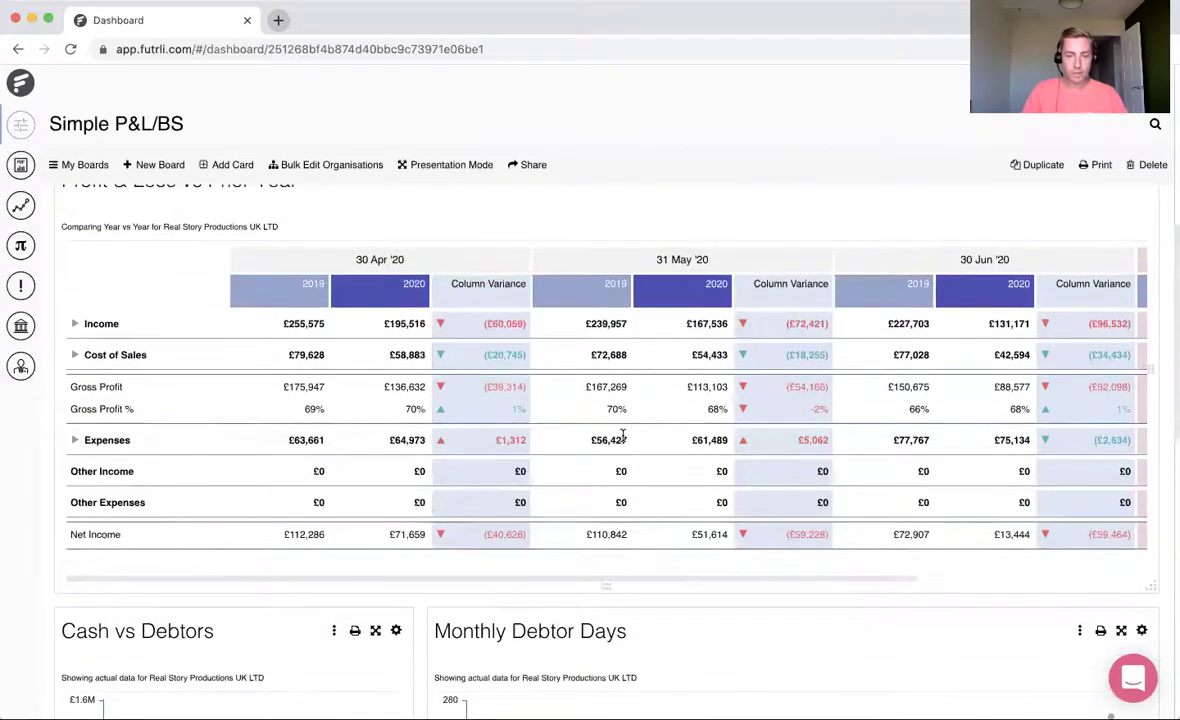
{"action": "scroll", "coordinate": [622, 437], "scroll_direction": "up", "scroll_amount": 5}
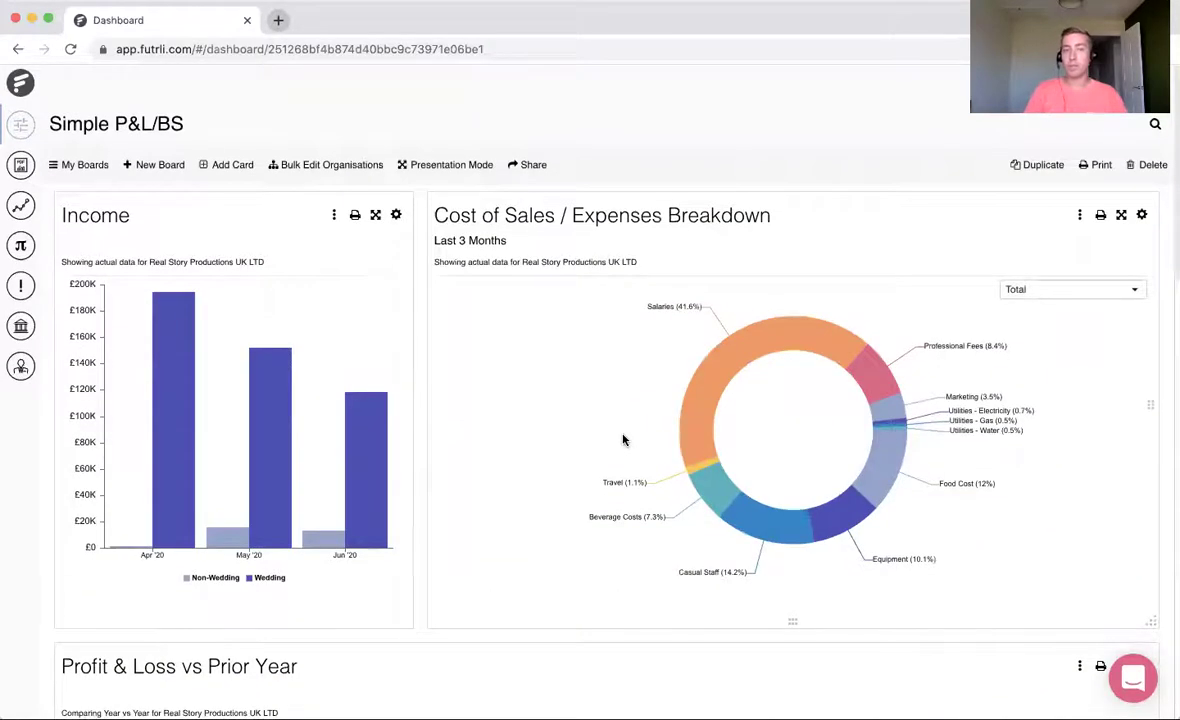
{"action": "left_click", "coordinate": [83, 170]}
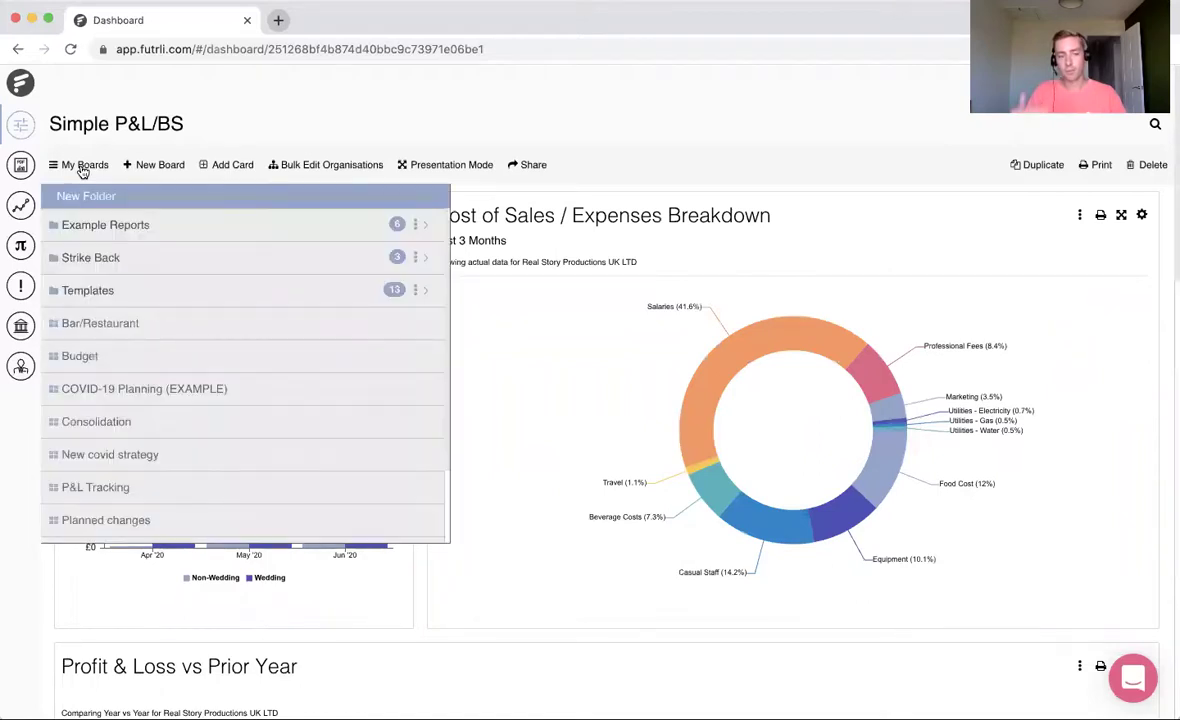
{"action": "scroll", "coordinate": [168, 368], "scroll_direction": "down", "scroll_amount": 3}
{"action": "scroll", "coordinate": [170, 370], "scroll_direction": "up", "scroll_amount": 3}
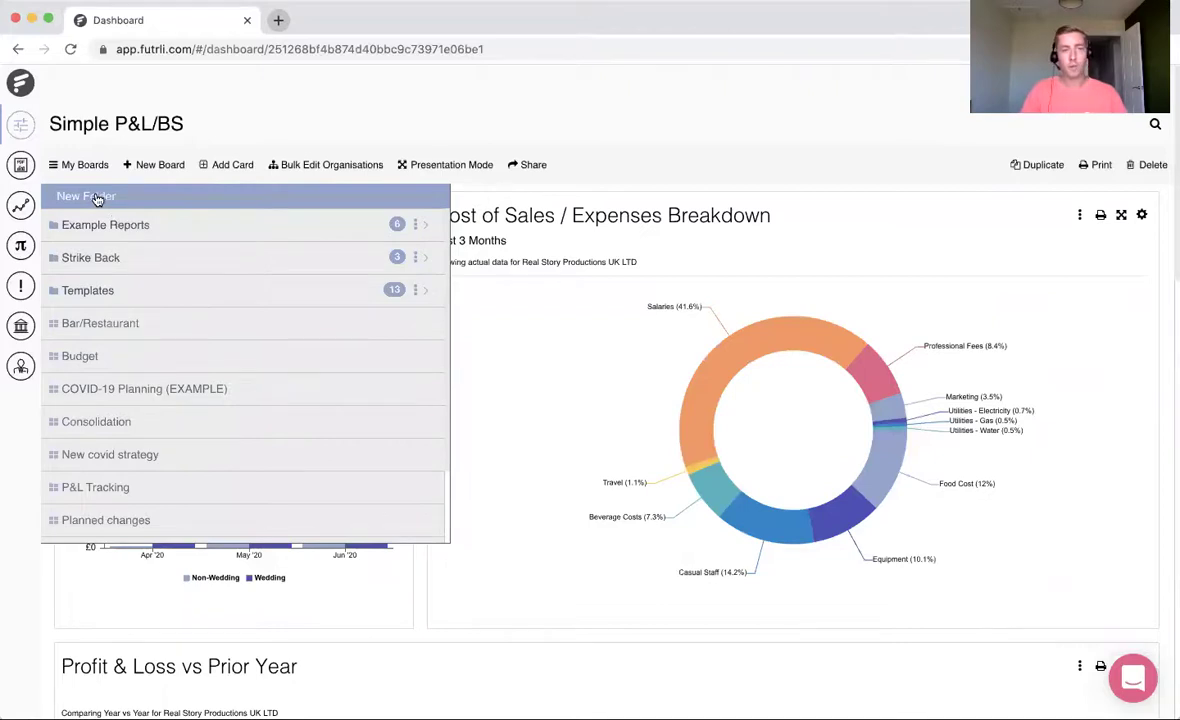
{"action": "left_click", "coordinate": [97, 199]}
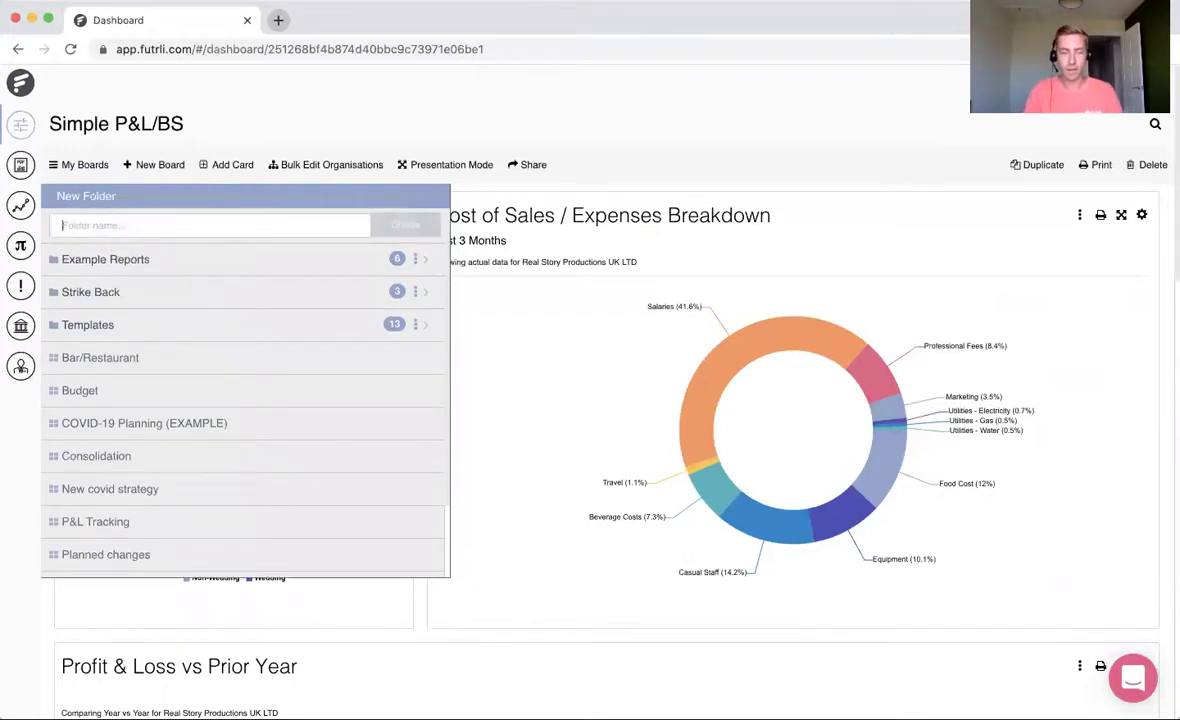
{"action": "type", "text": "Real Story"}
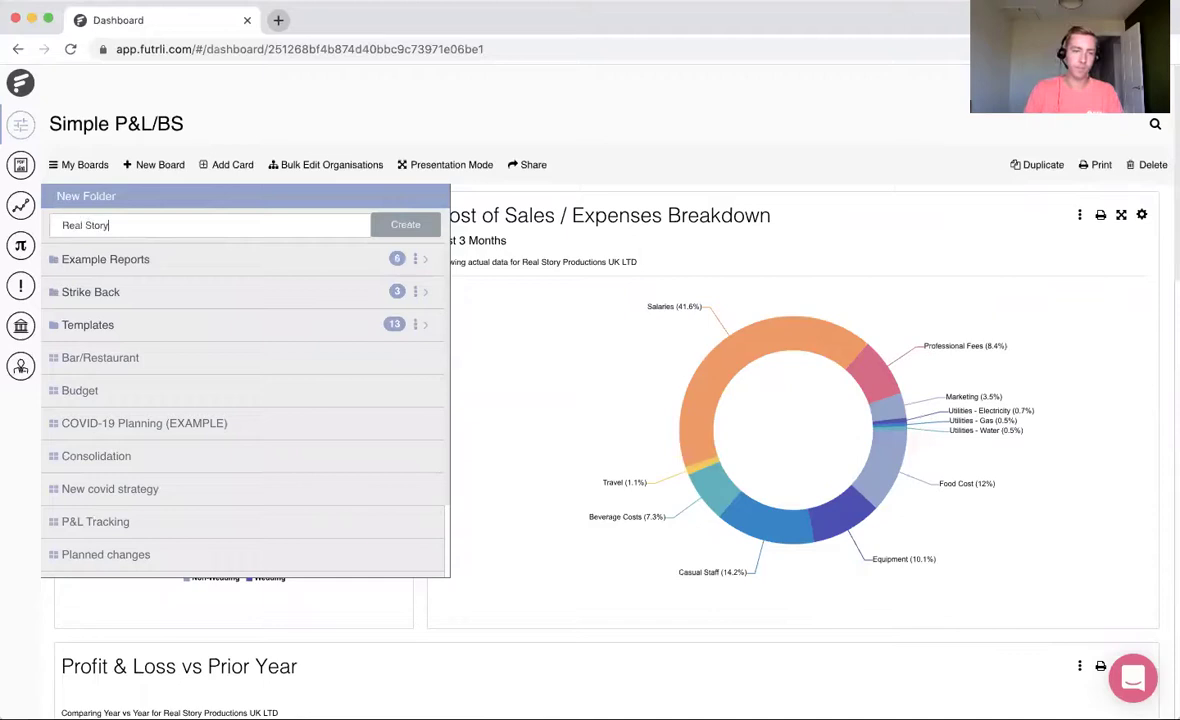
{"action": "type", "text": " Productions UK LTD"}
{"action": "left_click", "coordinate": [405, 229]}
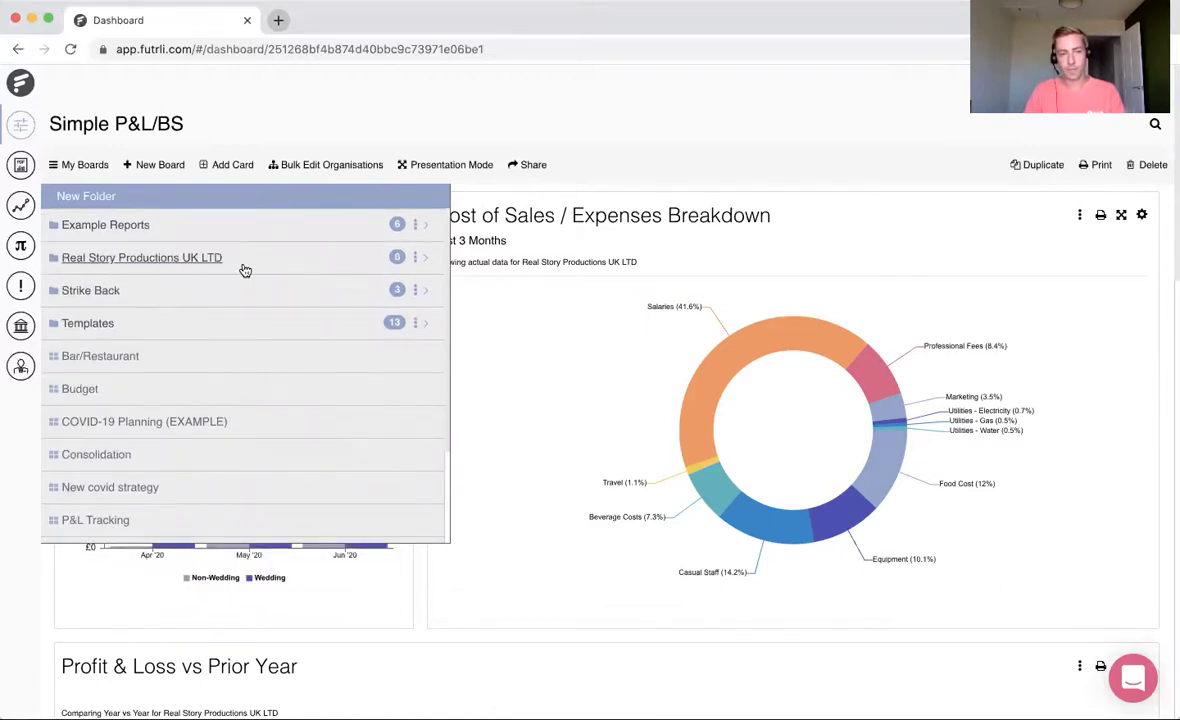
Move the Simple P&L/BS board out of the Templates folder into the Real Story Productions UK LTD folder and check that folder's contents
{"action": "left_click", "coordinate": [149, 327]}
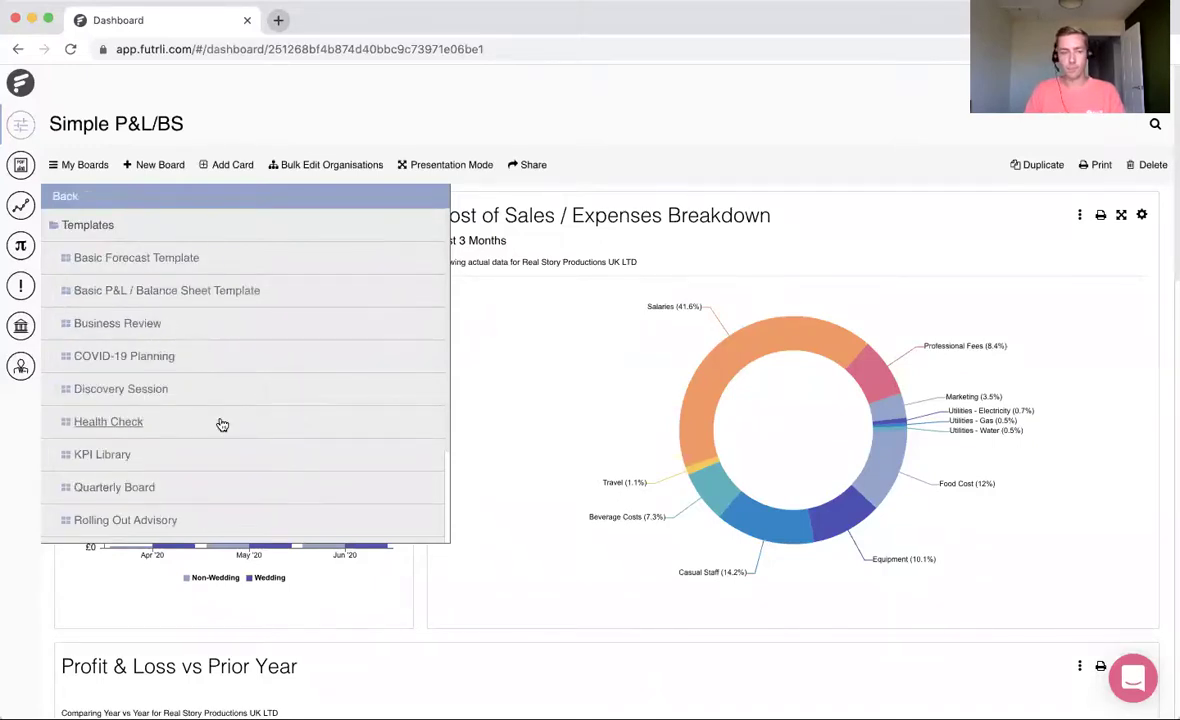
{"action": "scroll", "coordinate": [222, 425], "scroll_direction": "down", "scroll_amount": 3}
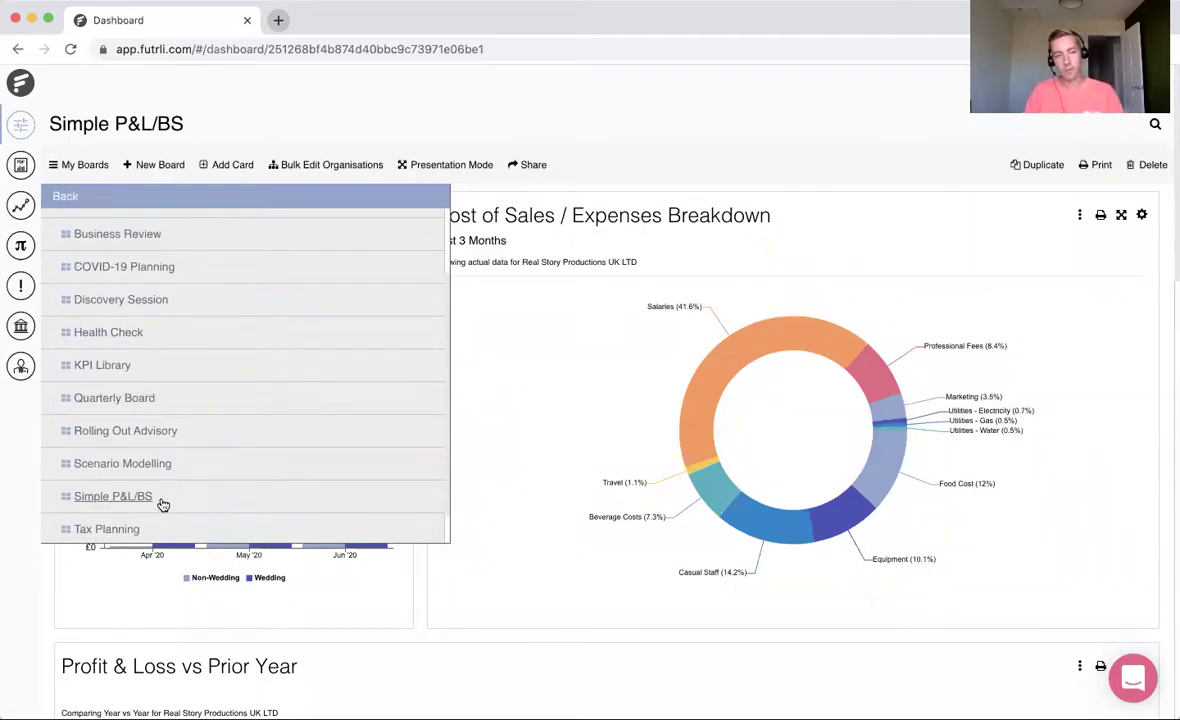
{"action": "left_click_drag", "start_coordinate": [163, 504], "coordinate": [139, 233]}
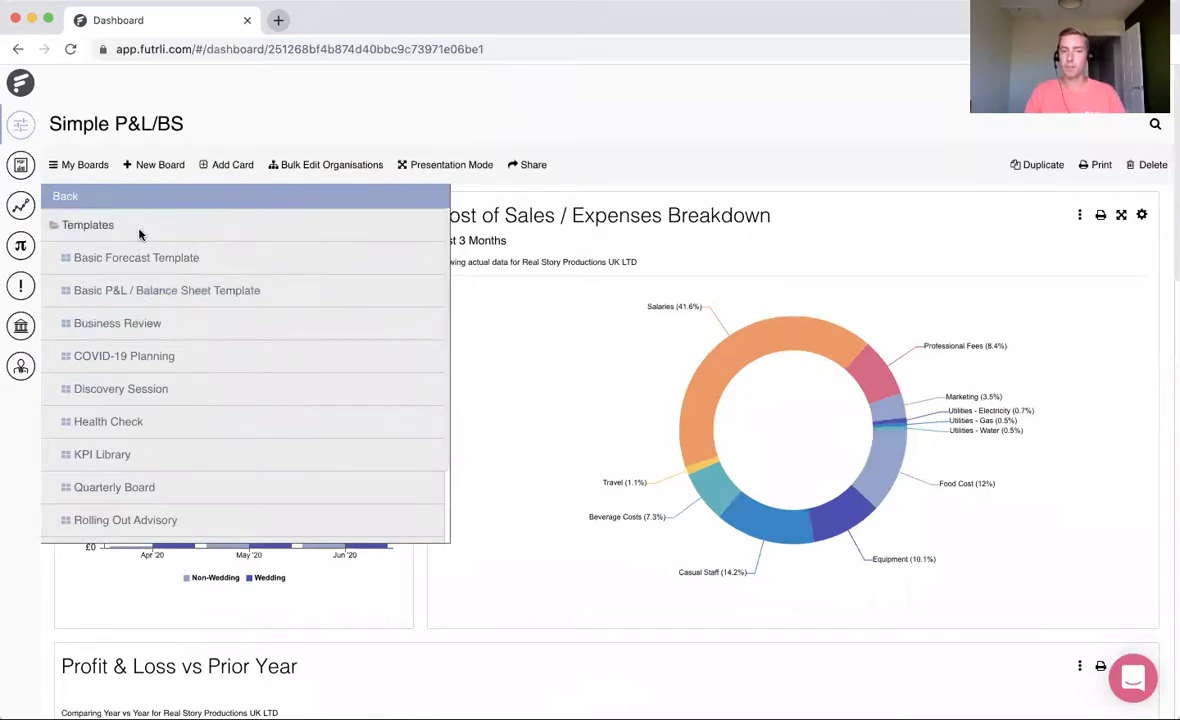
{"action": "left_click", "coordinate": [77, 200]}
{"action": "scroll", "coordinate": [240, 395], "scroll_direction": "down", "scroll_amount": 4}
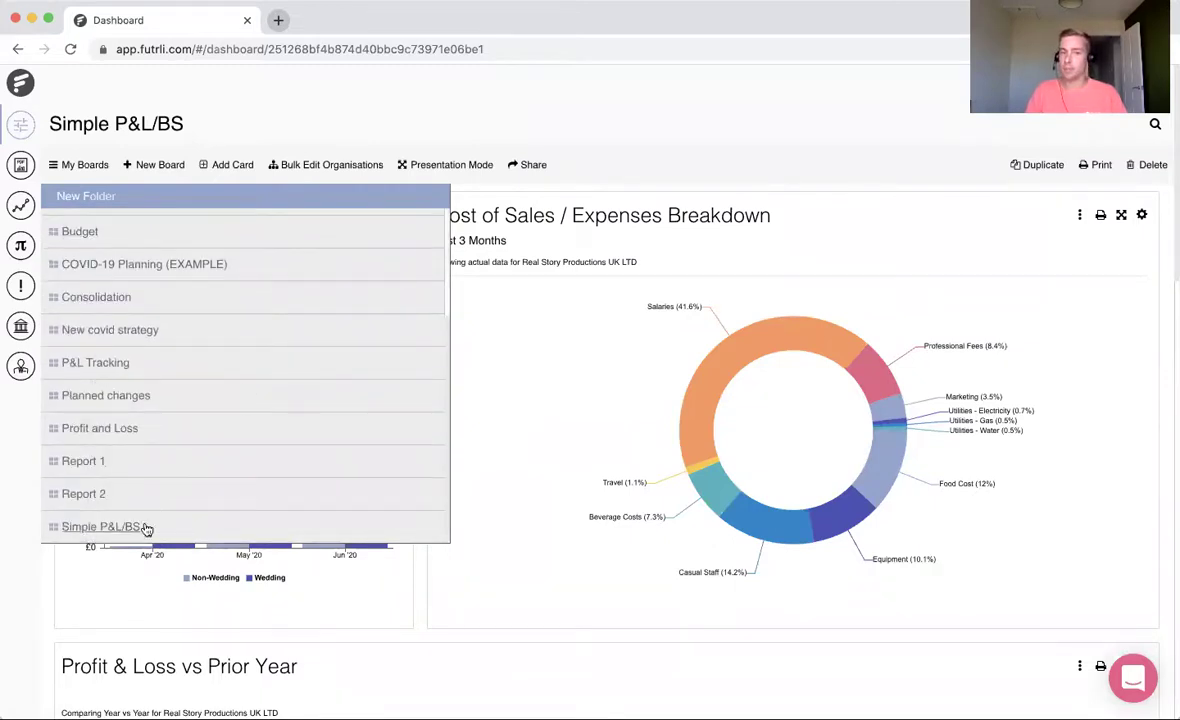
{"action": "left_click_drag", "start_coordinate": [145, 527], "coordinate": [126, 262]}
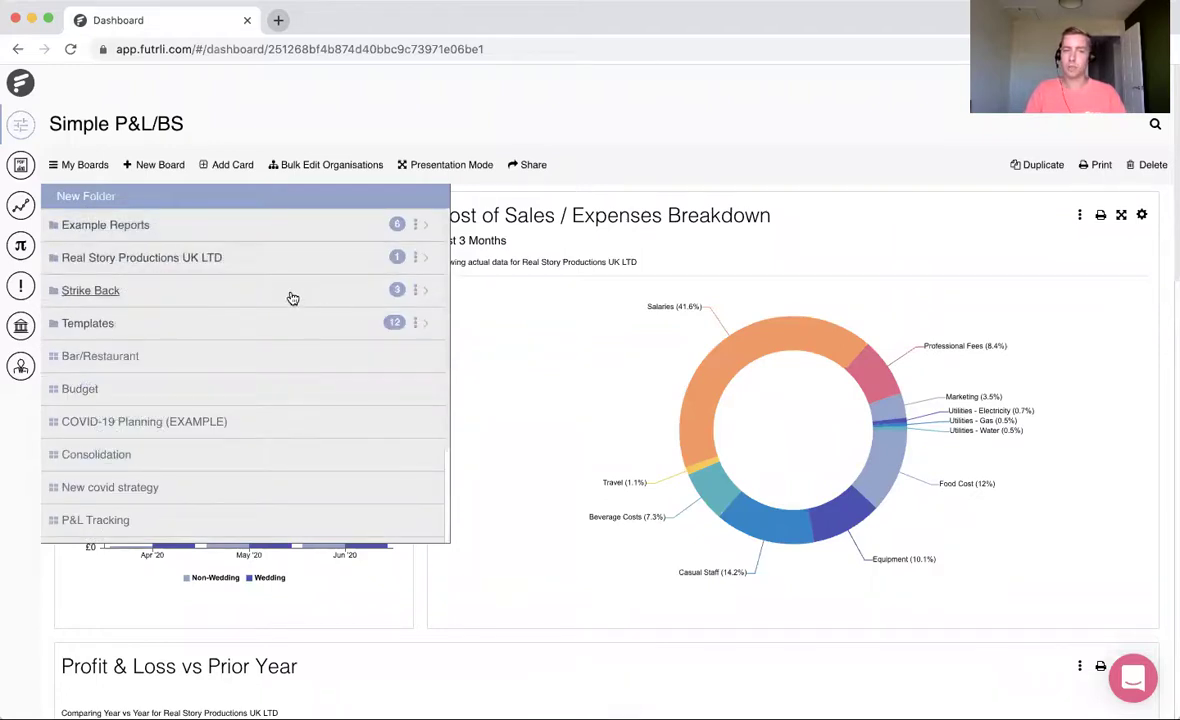
{"action": "left_click", "coordinate": [256, 250]}
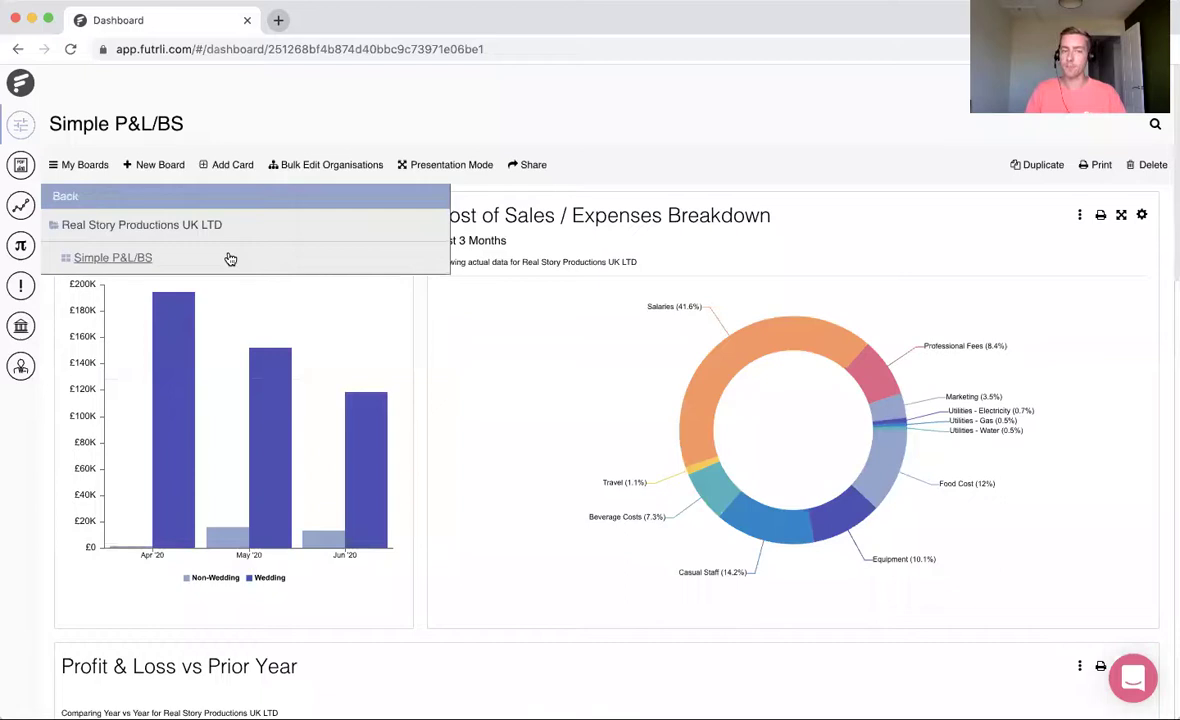
{"action": "left_click", "coordinate": [70, 198]}
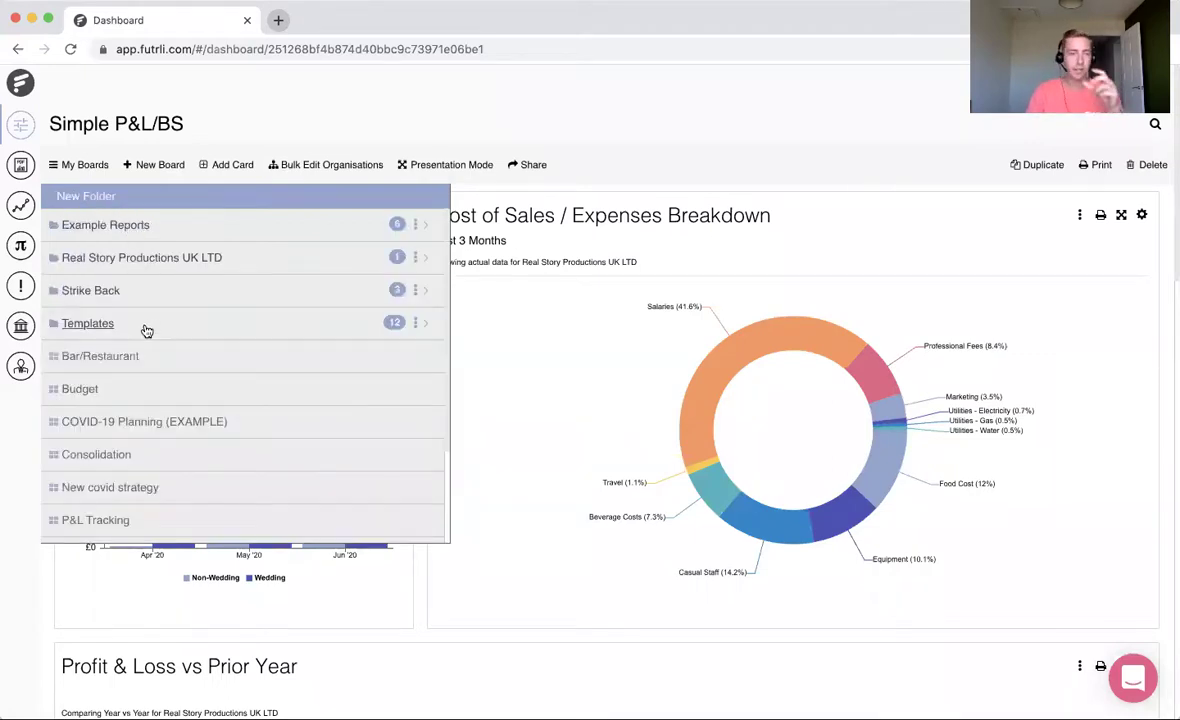
{"action": "scroll", "coordinate": [146, 331], "scroll_direction": "down", "scroll_amount": 3}
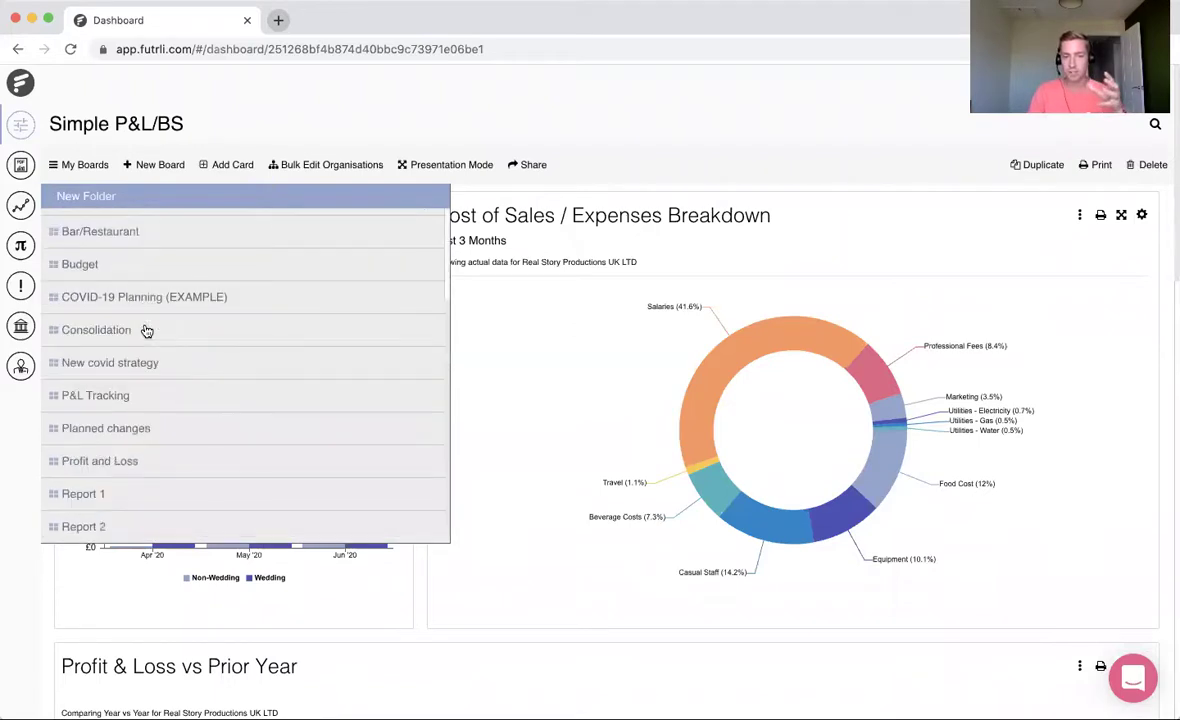
{"action": "scroll", "coordinate": [146, 331], "scroll_direction": "up", "scroll_amount": 3}
{"action": "scroll", "coordinate": [169, 424], "scroll_direction": "down", "scroll_amount": 2}
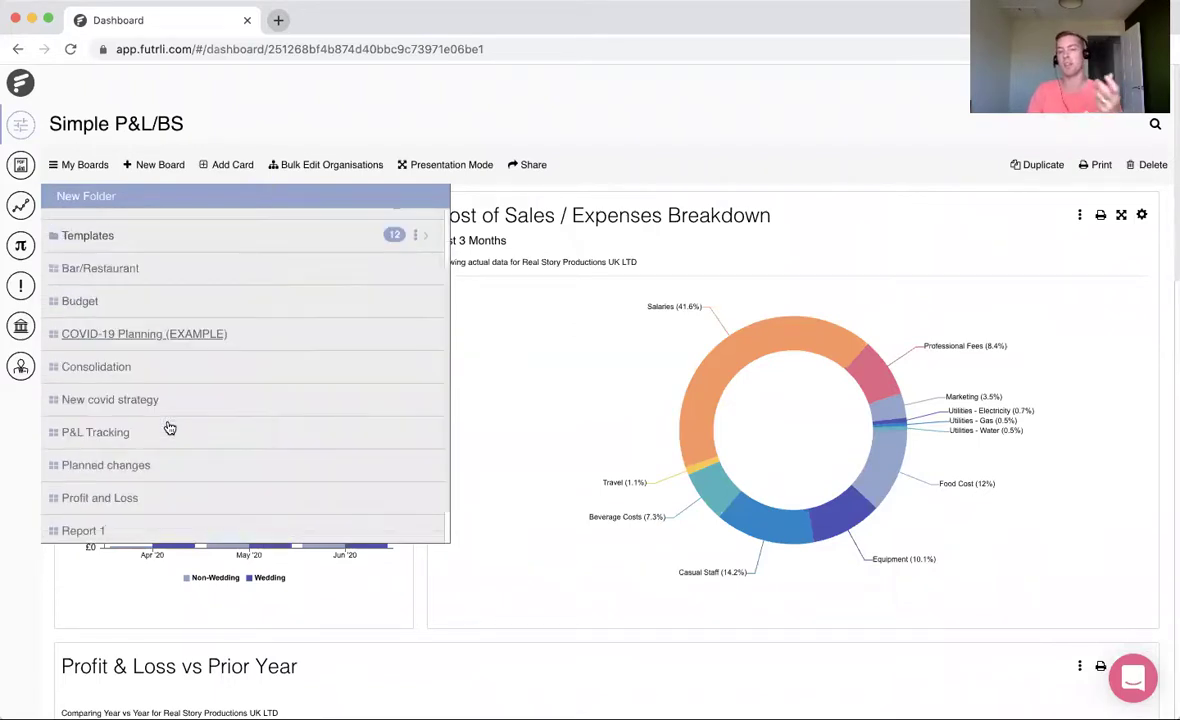
{"action": "scroll", "coordinate": [170, 428], "scroll_direction": "down", "scroll_amount": 1}
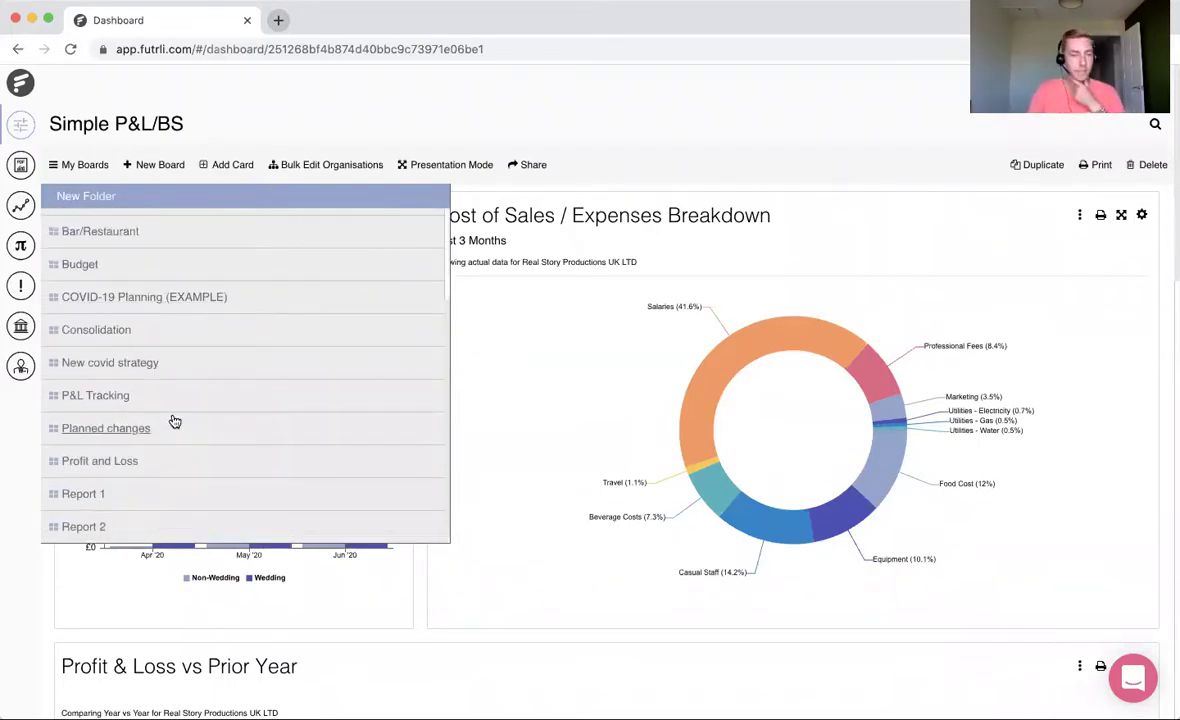
{"action": "scroll", "coordinate": [174, 421], "scroll_direction": "up", "scroll_amount": 3}
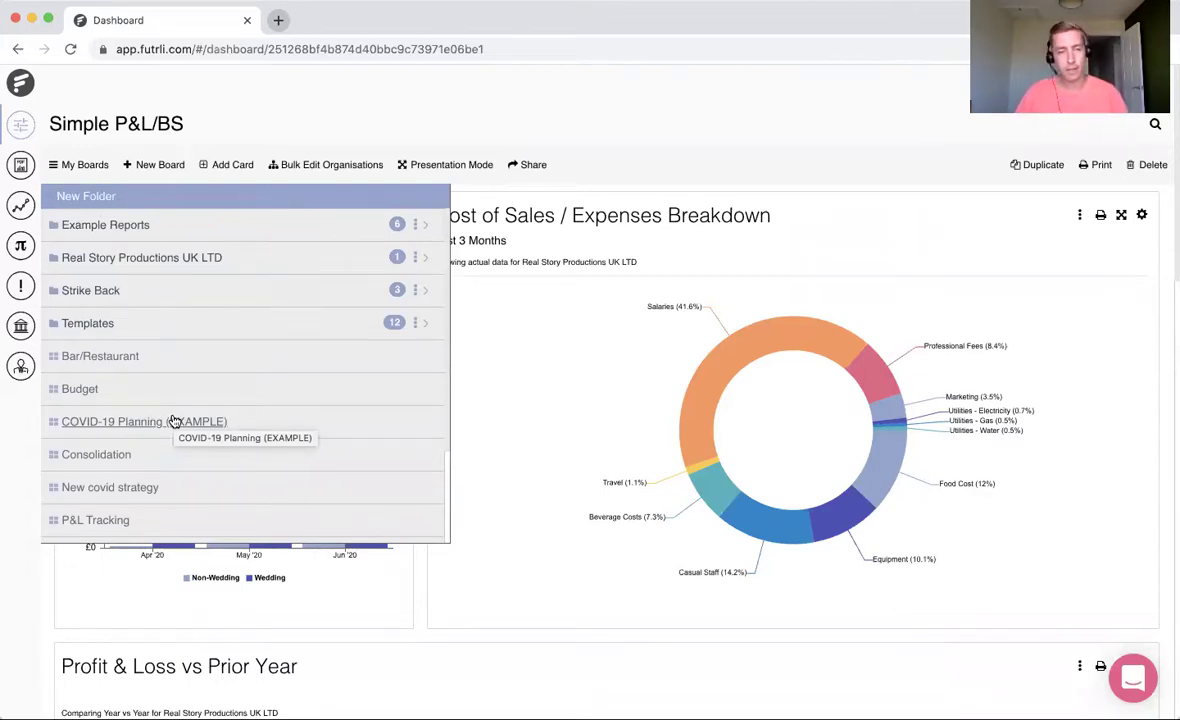
{"action": "left_click", "coordinate": [84, 166]}
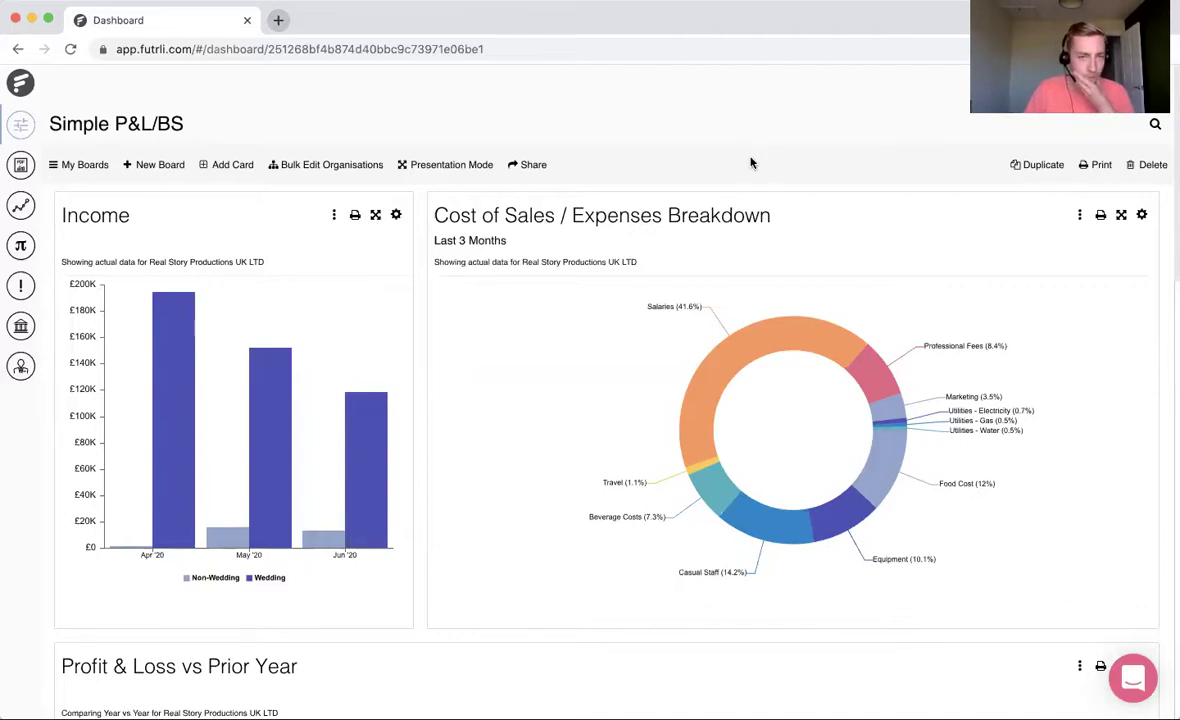
Open the Scenario Modelling board from the Templates folder and review its instructions and scenario A vs B comparison cards
{"action": "left_click", "coordinate": [70, 164]}
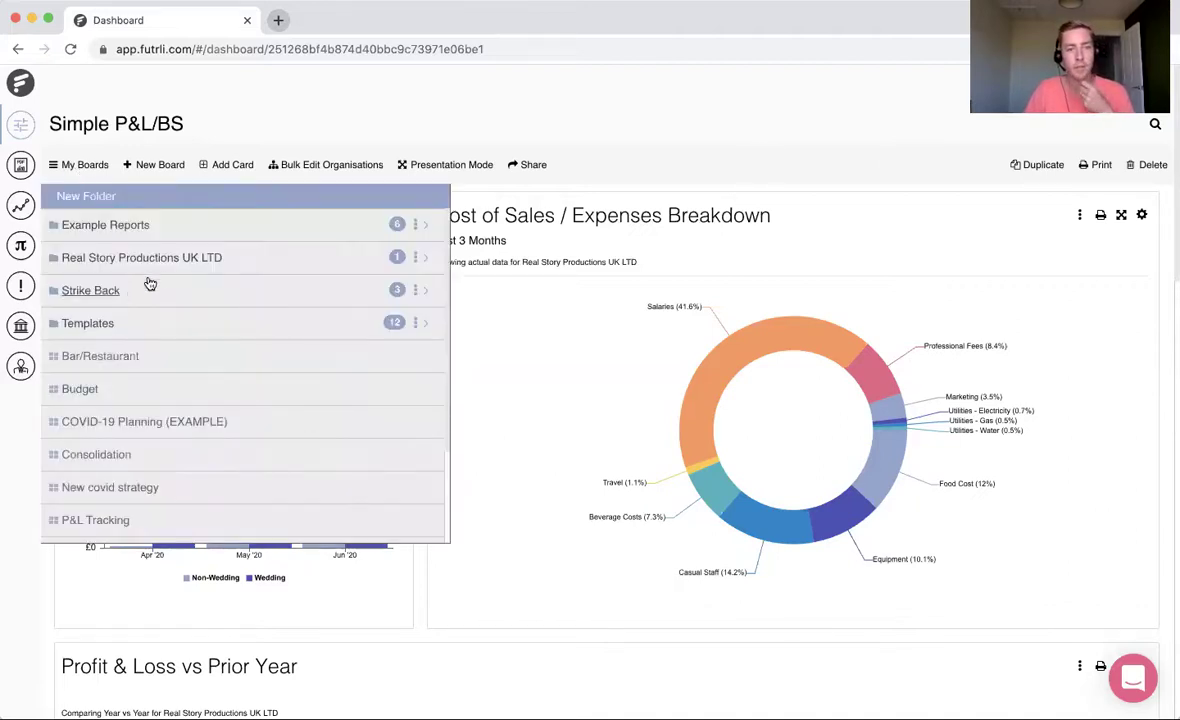
{"action": "left_click", "coordinate": [100, 323]}
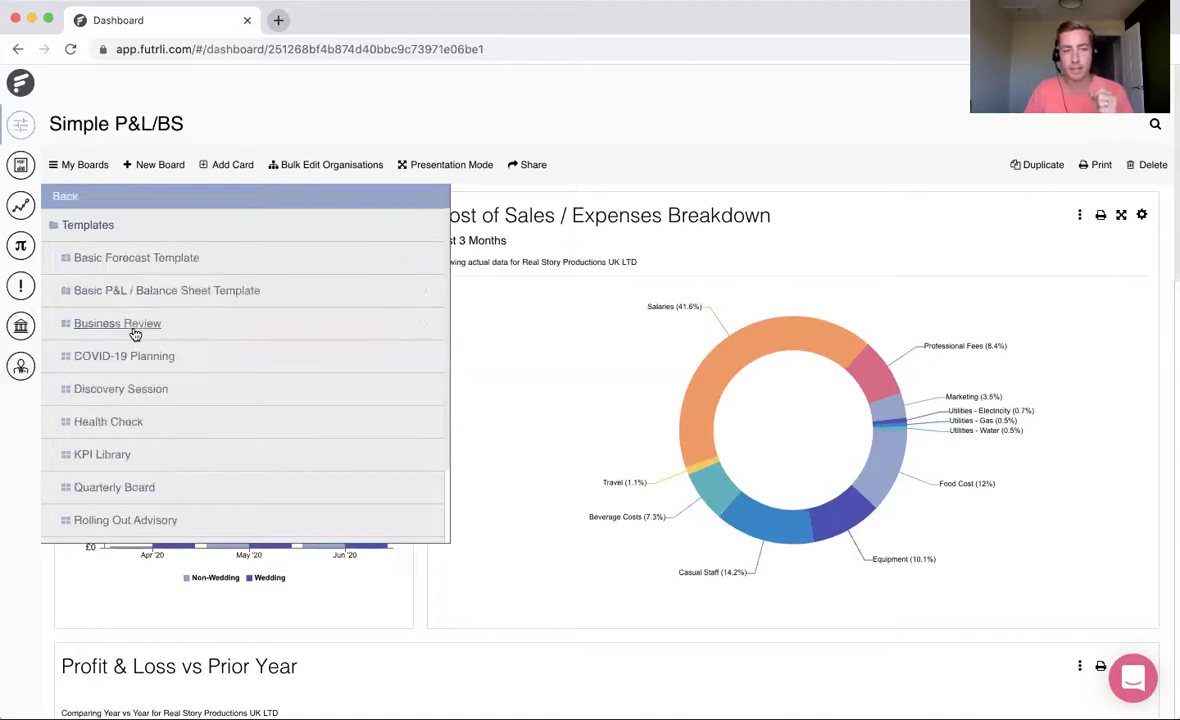
{"action": "scroll", "coordinate": [158, 346], "scroll_direction": "down", "scroll_amount": 3}
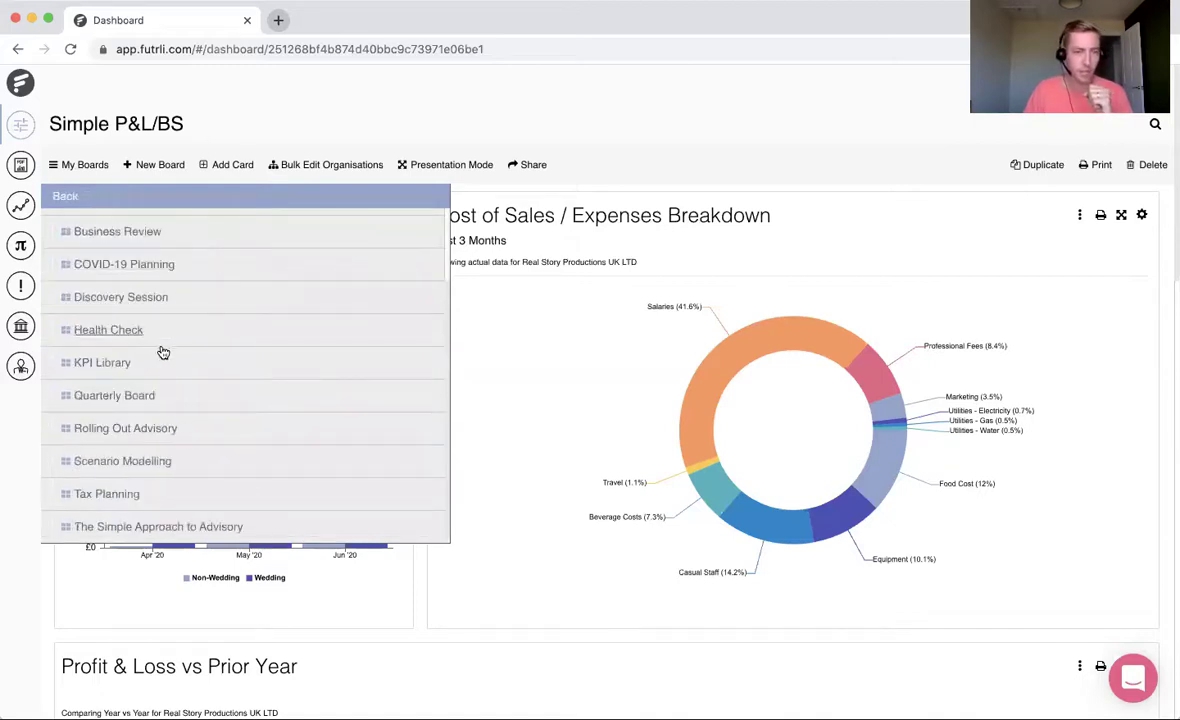
{"action": "left_click", "coordinate": [156, 459]}
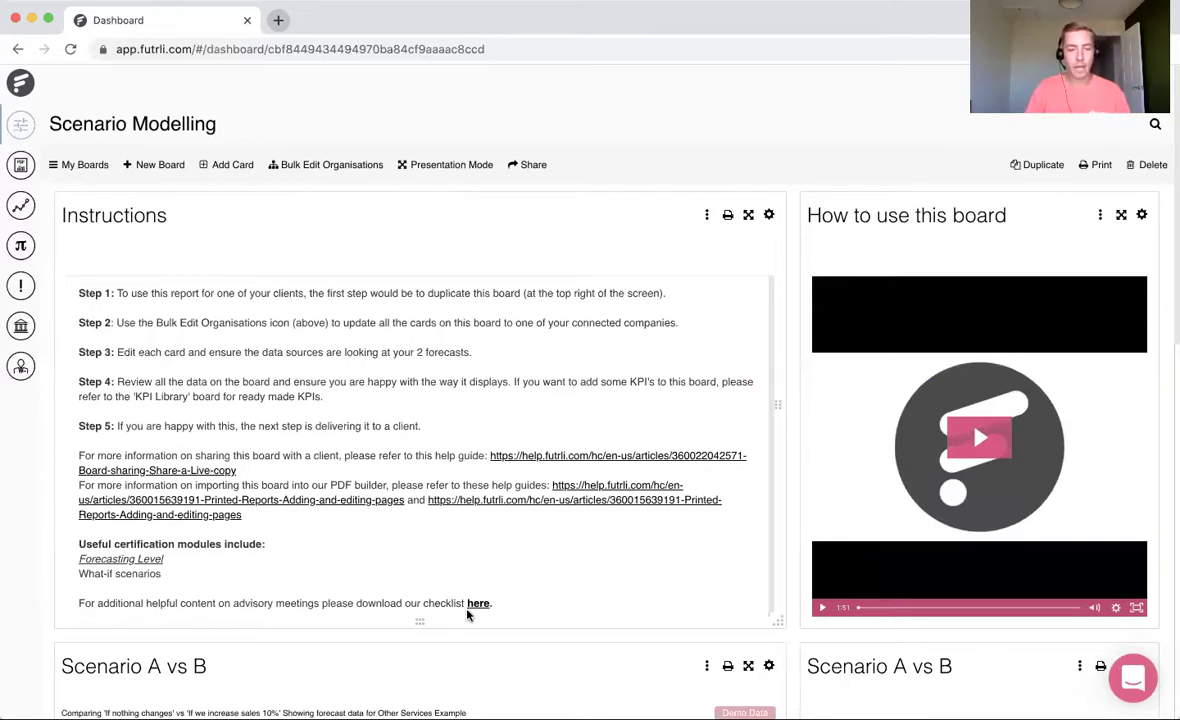
{"action": "scroll", "coordinate": [466, 614], "scroll_direction": "down", "scroll_amount": 5}
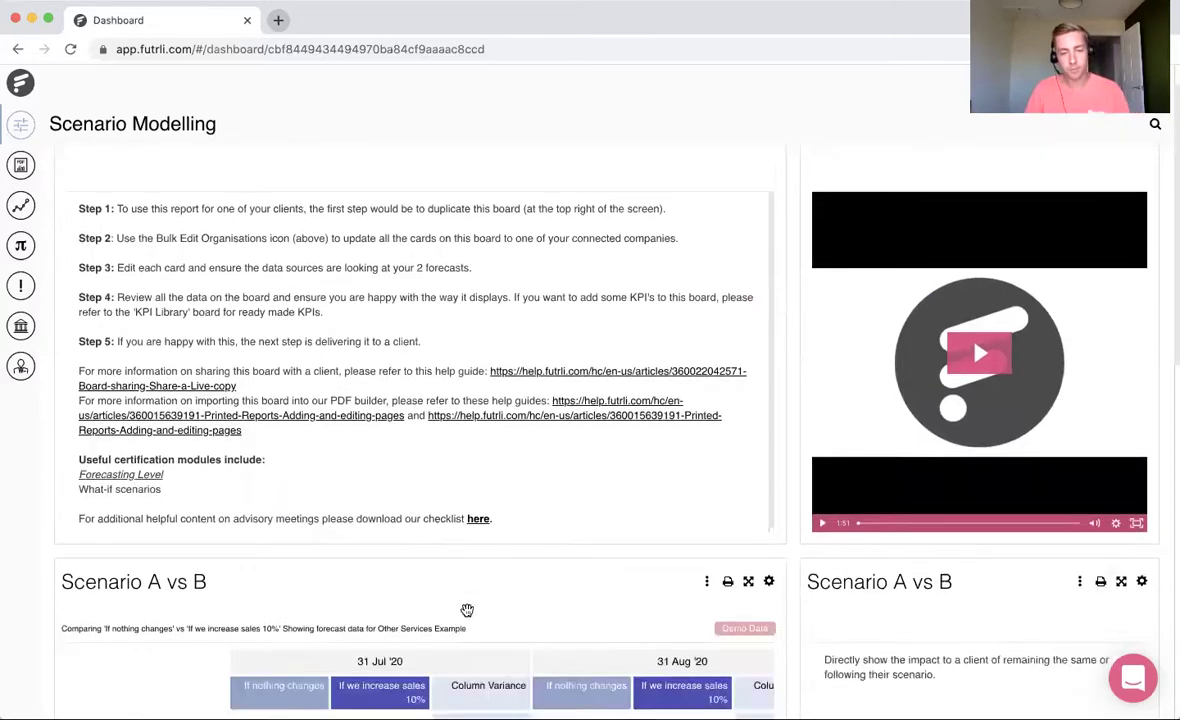
{"action": "scroll", "coordinate": [466, 614], "scroll_direction": "down", "scroll_amount": 2}
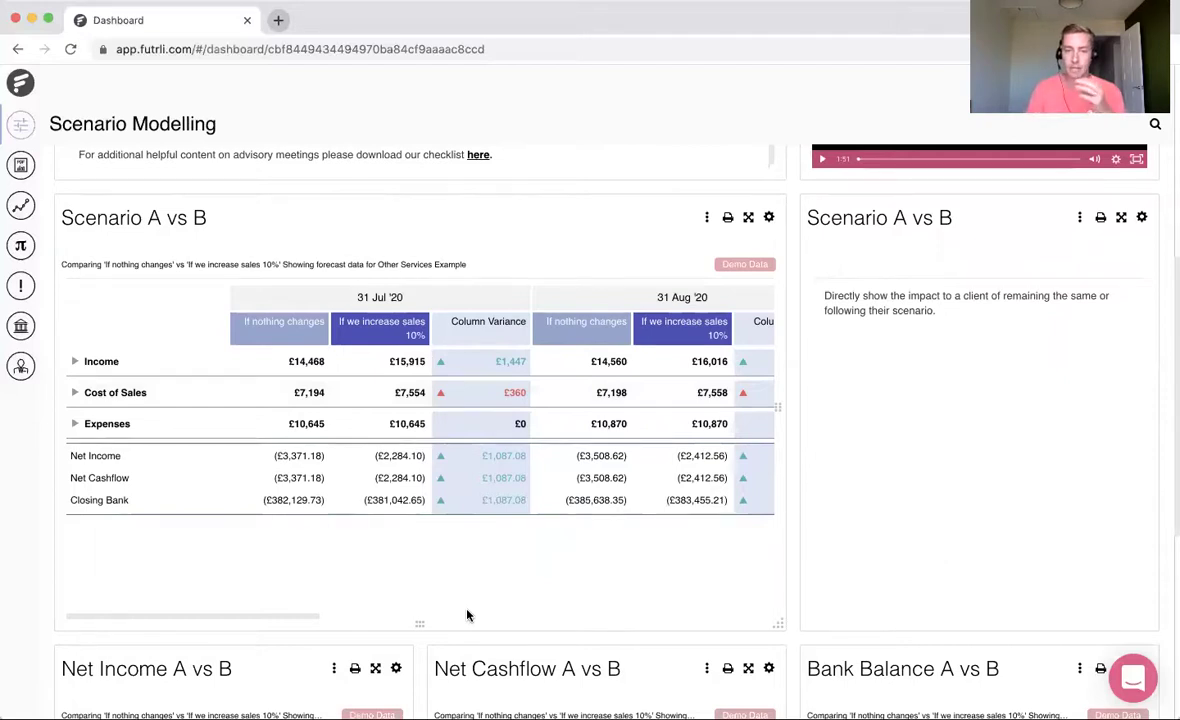
{"action": "scroll", "coordinate": [470, 551], "scroll_direction": "down", "scroll_amount": 7}
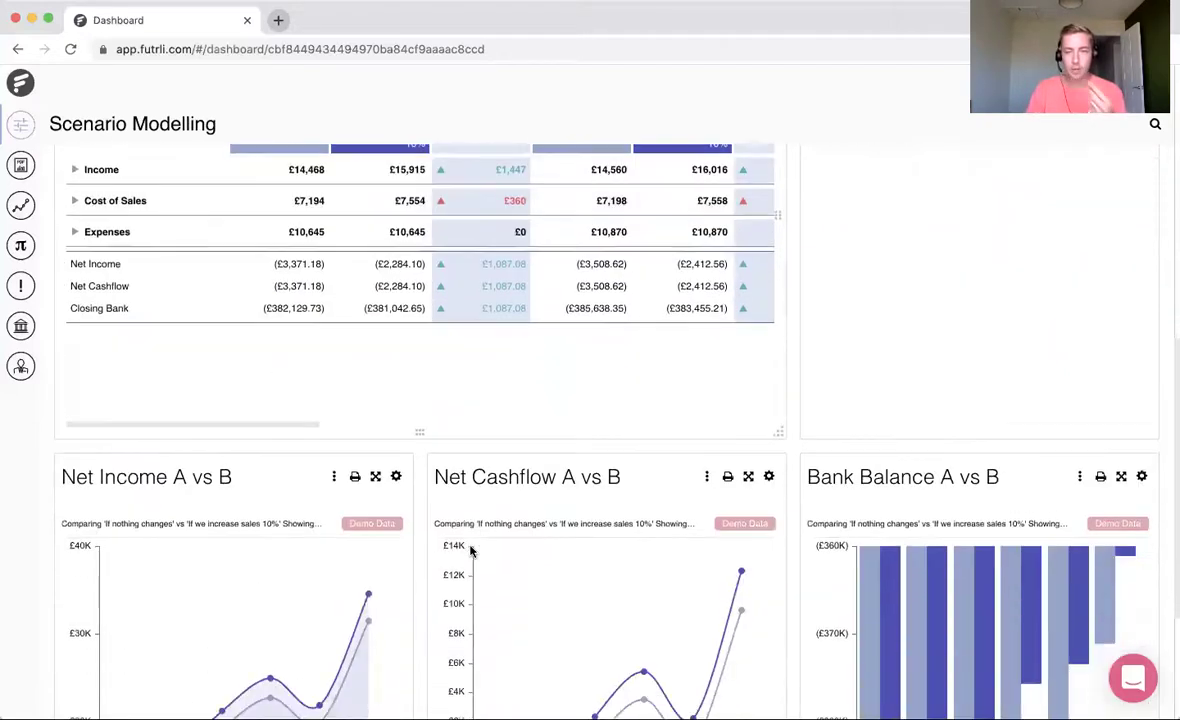
{"action": "scroll", "coordinate": [470, 551], "scroll_direction": "down", "scroll_amount": 1}
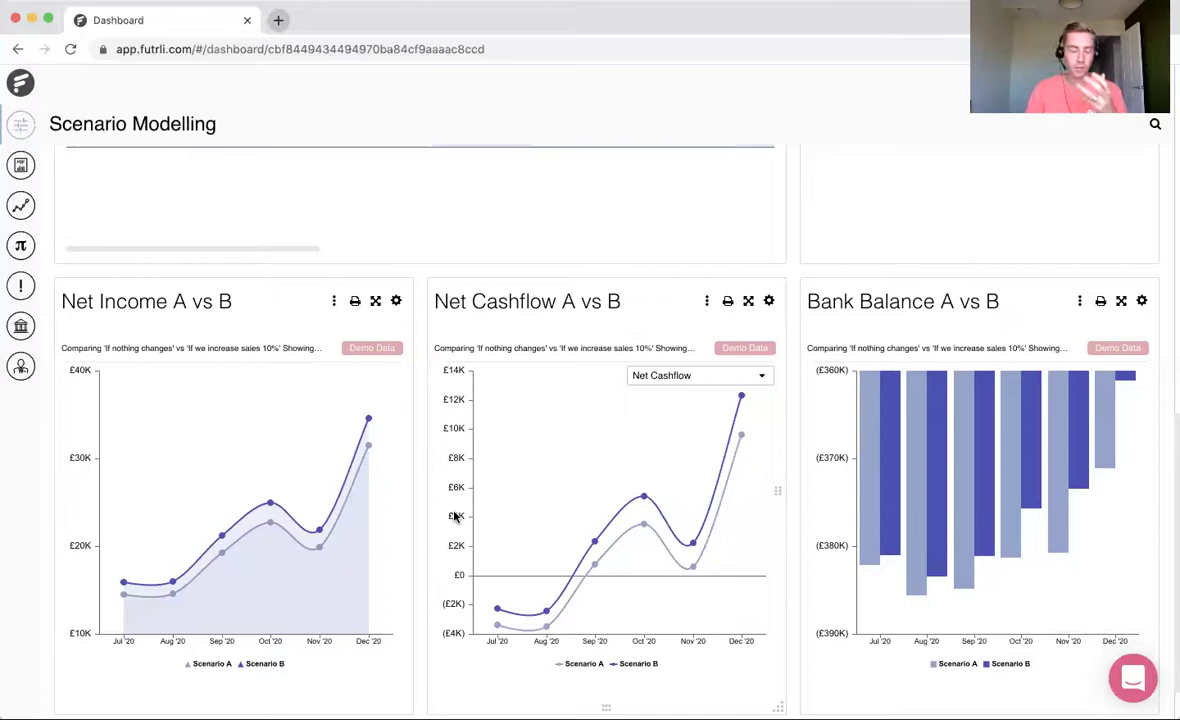
{"action": "scroll", "coordinate": [455, 516], "scroll_direction": "up", "scroll_amount": 7}
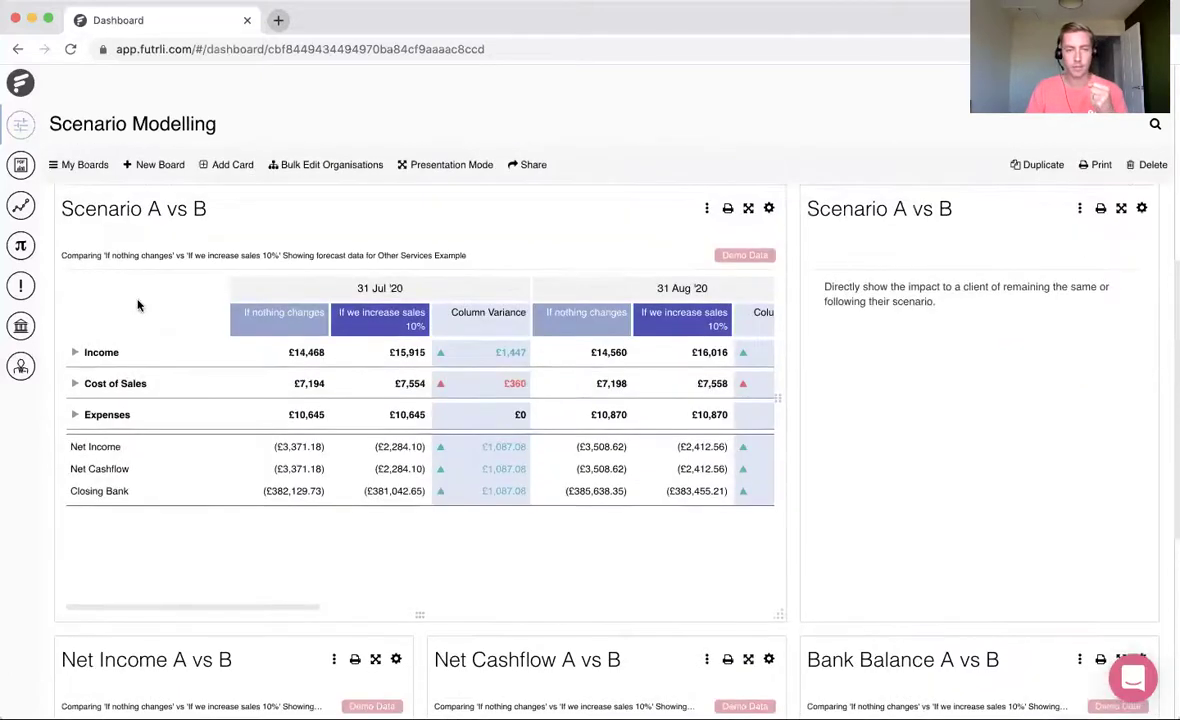
Quick-create a 1-year scenario named If nothing changes from last year's actuals for Real Story Productions UK LTD, starting July '20
{"action": "left_click", "coordinate": [22, 206]}
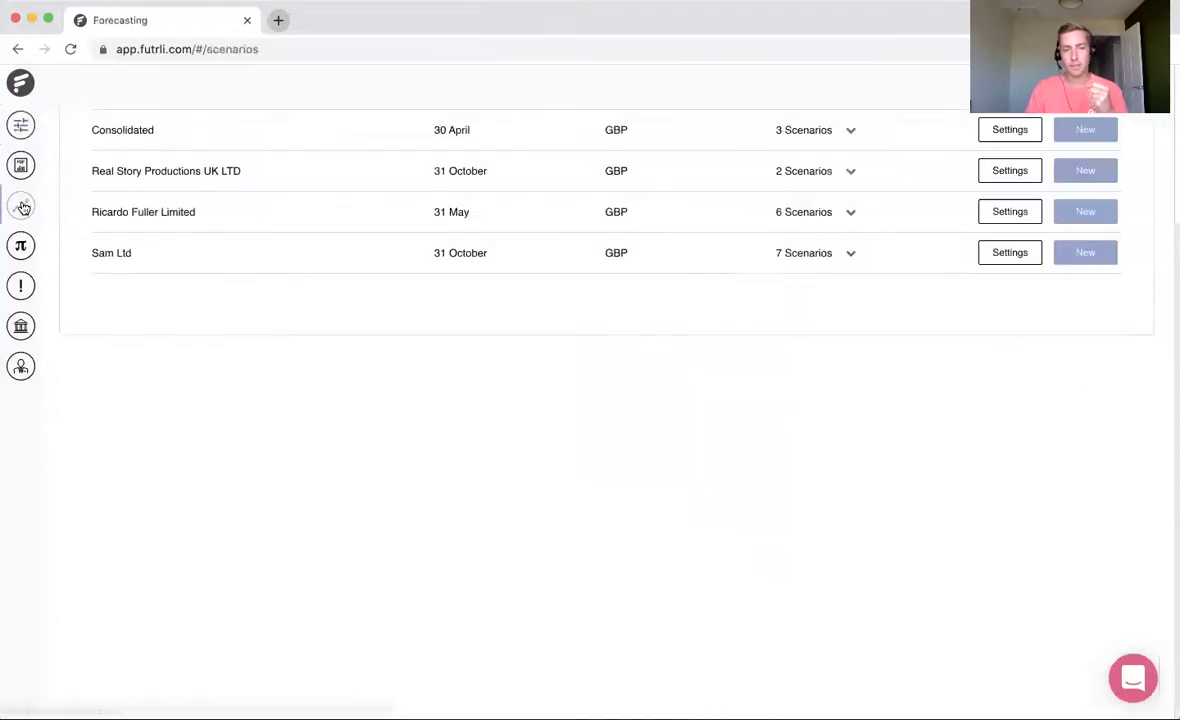
{"action": "scroll", "coordinate": [651, 430], "scroll_direction": "up", "scroll_amount": 3}
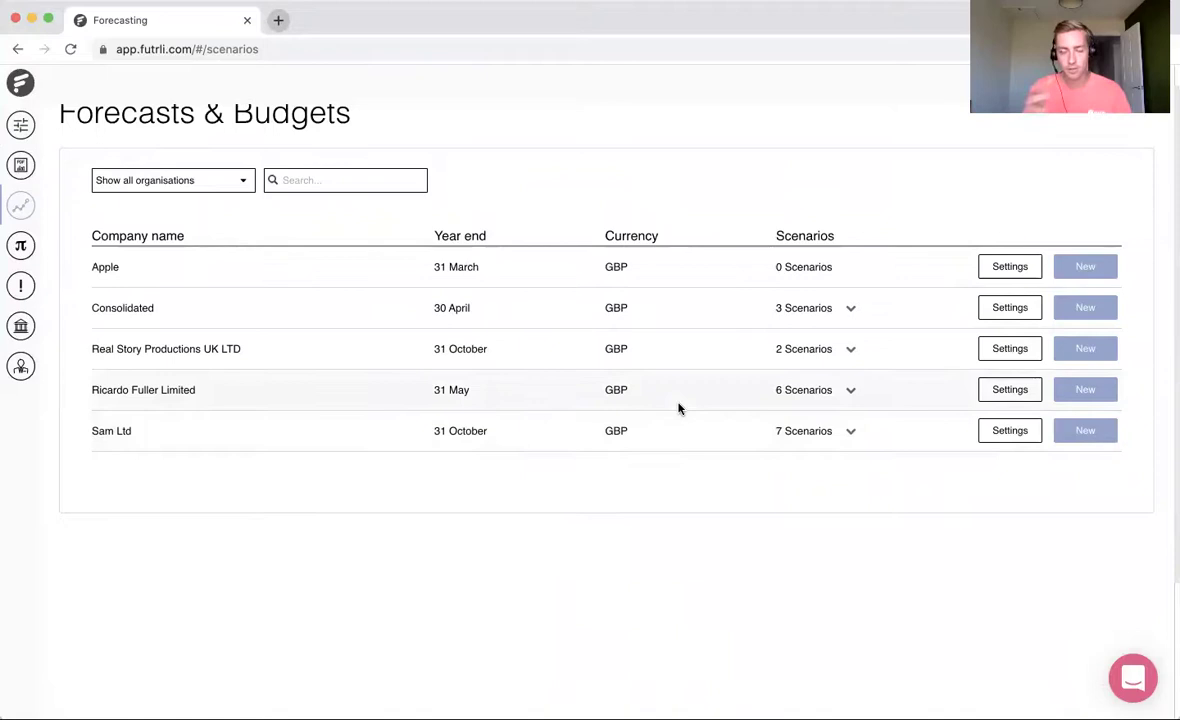
{"action": "left_click", "coordinate": [1088, 350]}
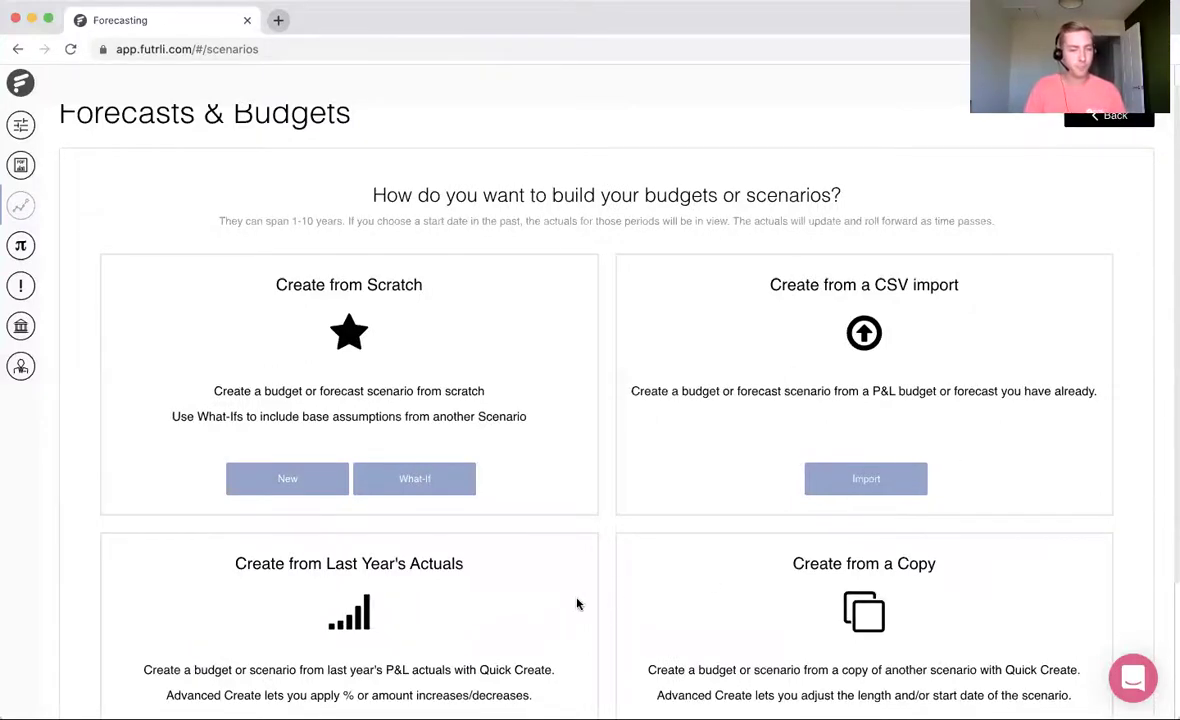
{"action": "scroll", "coordinate": [577, 603], "scroll_direction": "down", "scroll_amount": 3}
{"action": "left_click", "coordinate": [288, 597]}
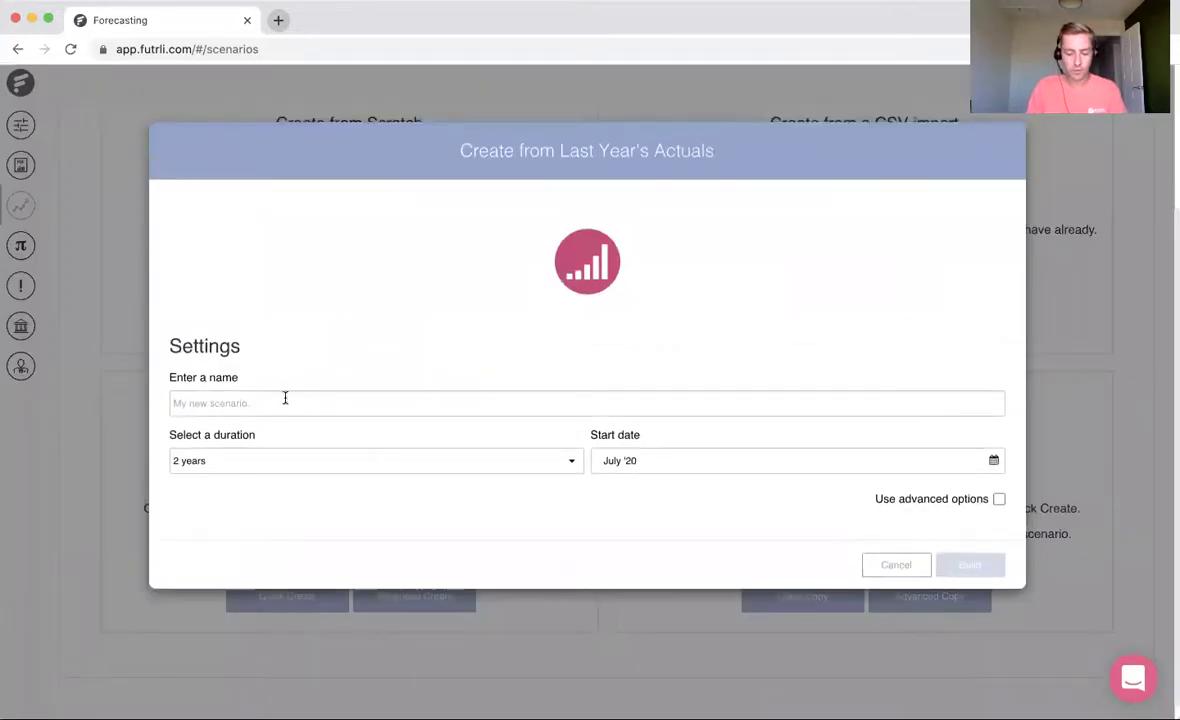
{"action": "left_click", "coordinate": [285, 398]}
{"action": "type", "text": "If nothing changes"}
{"action": "left_click", "coordinate": [261, 460]}
{"action": "left_click", "coordinate": [255, 447]}
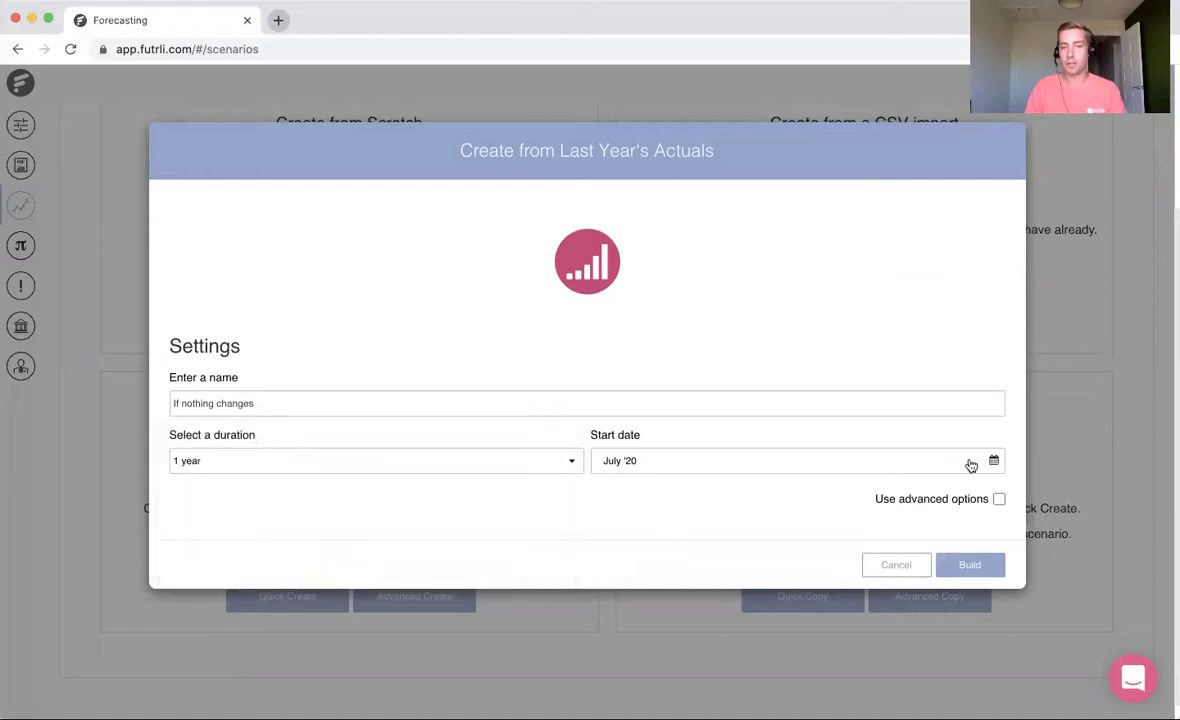
{"action": "left_click", "coordinate": [967, 564]}
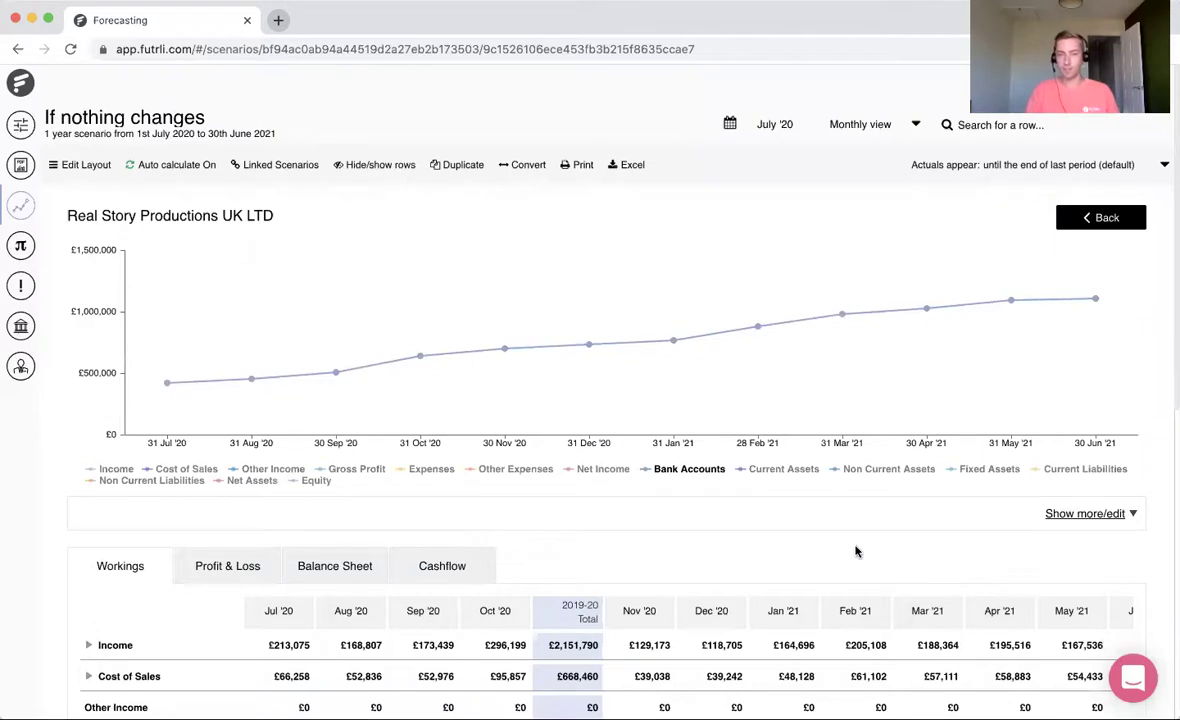
{"action": "scroll", "coordinate": [856, 549], "scroll_direction": "down", "scroll_amount": 3}
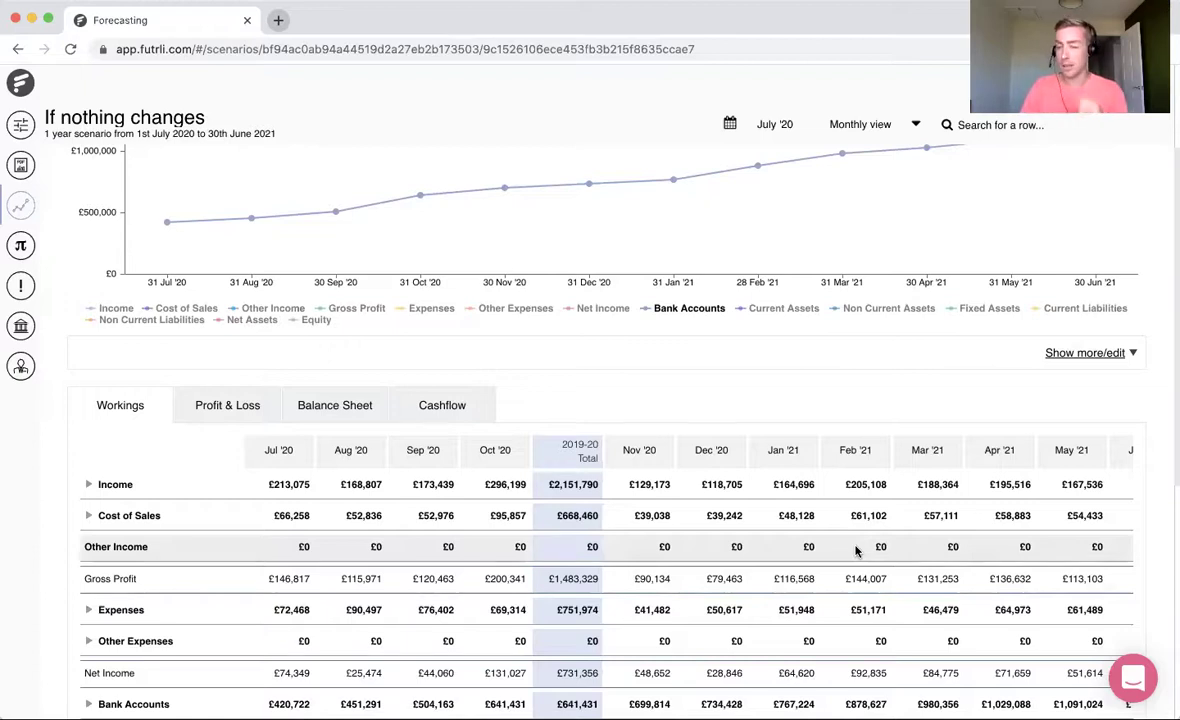
Begin an advanced scenario from last year's actuals for Real Story Productions UK LTD, named Best case with a duration of 1 year
{"action": "left_click", "coordinate": [25, 203]}
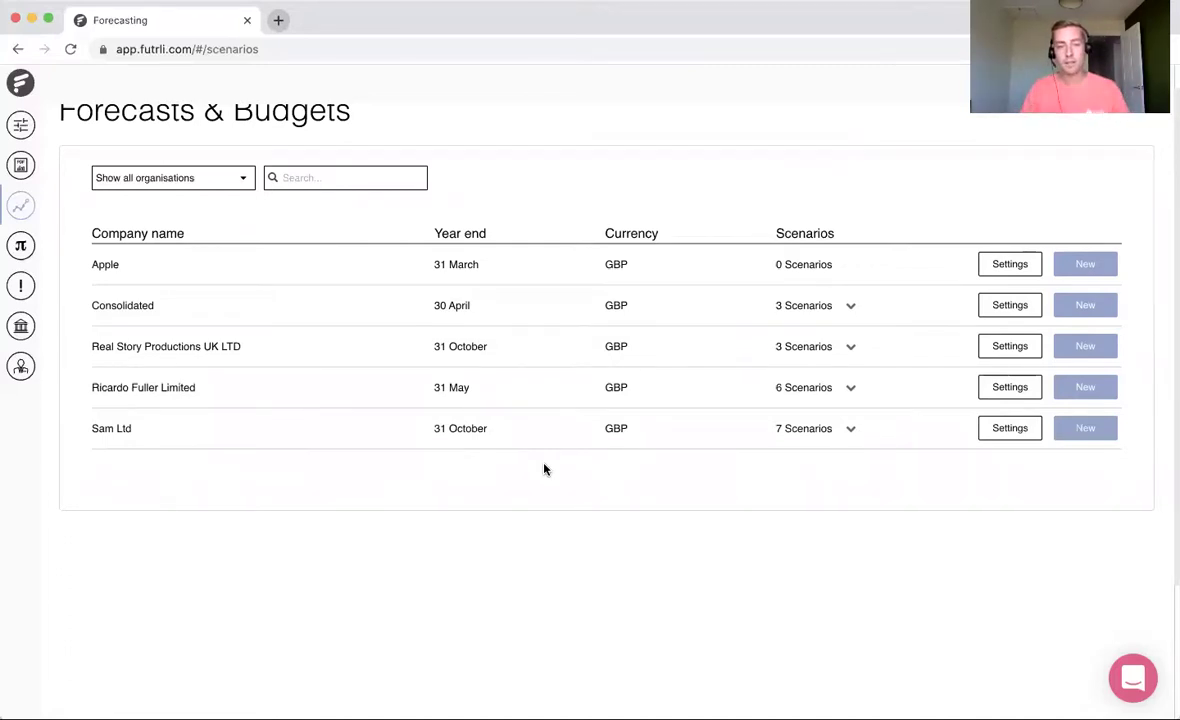
{"action": "left_click", "coordinate": [1104, 351]}
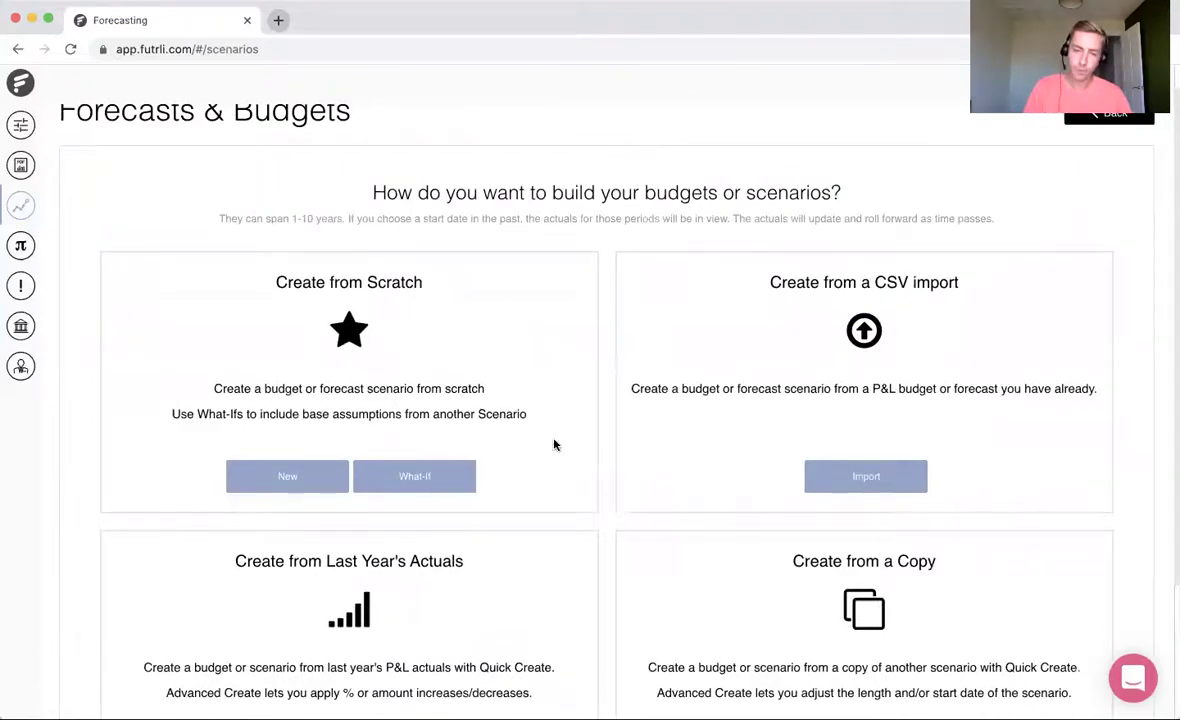
{"action": "scroll", "coordinate": [556, 442], "scroll_direction": "down", "scroll_amount": 3}
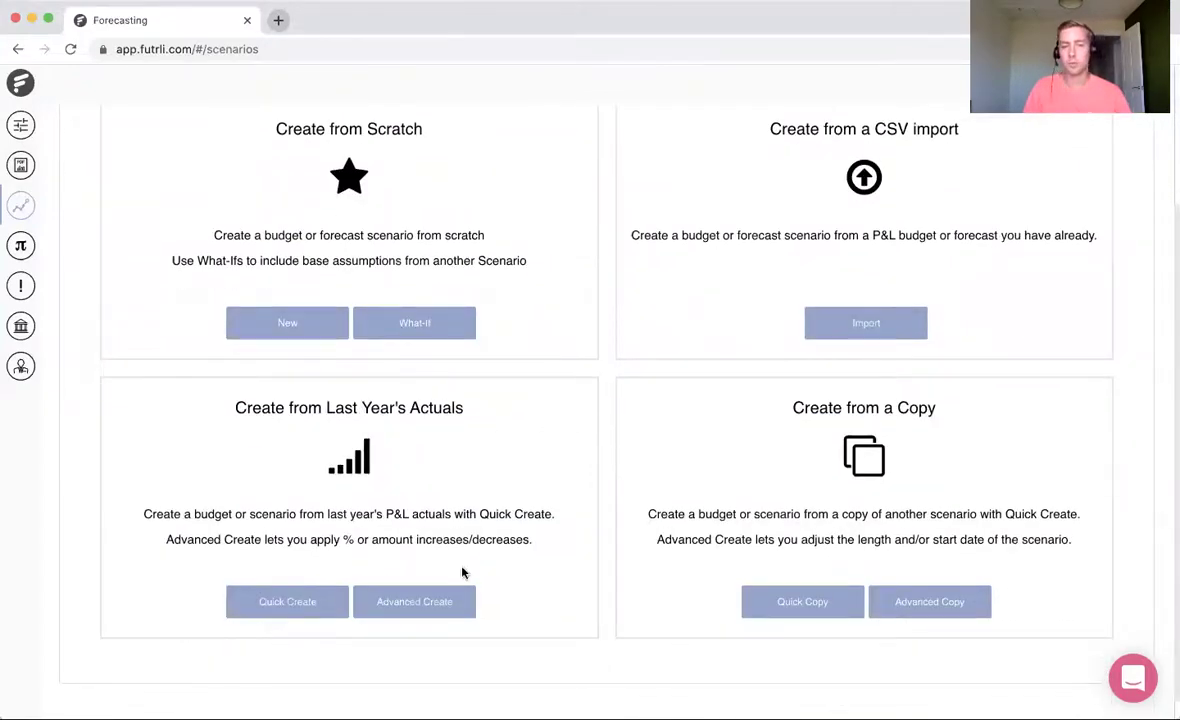
{"action": "left_click", "coordinate": [446, 607]}
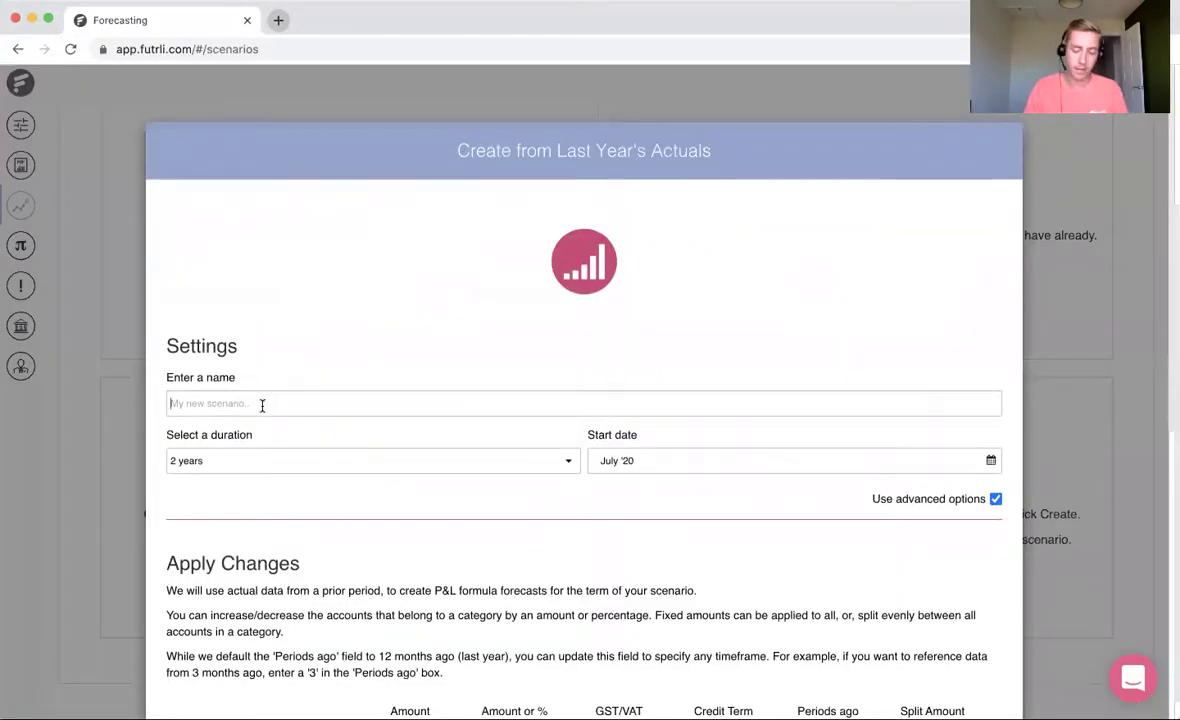
{"action": "type", "text": "BEst c"}
{"action": "key", "text": "BackSpace"}
{"action": "key", "text": "BackSpace"}
{"action": "key", "text": "BackSpace"}
{"action": "key", "text": "BackSpace"}
{"action": "type", "text": "st case"}
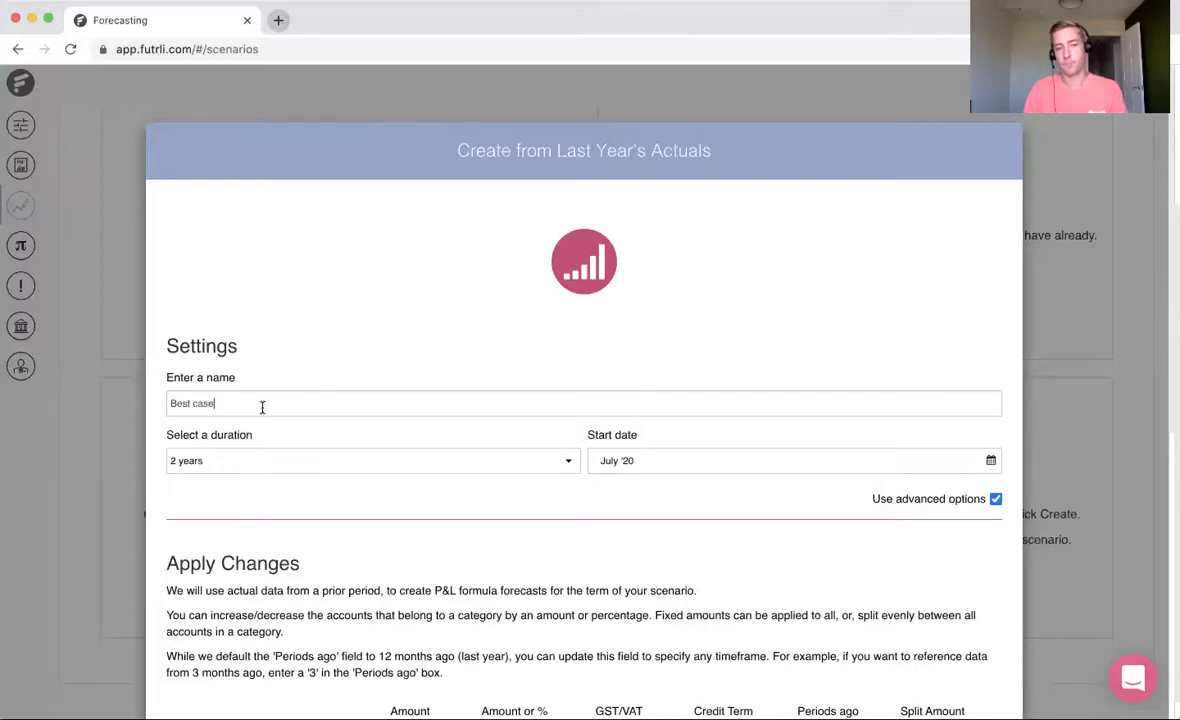
{"action": "left_click", "coordinate": [240, 462]}
{"action": "left_click", "coordinate": [255, 447]}
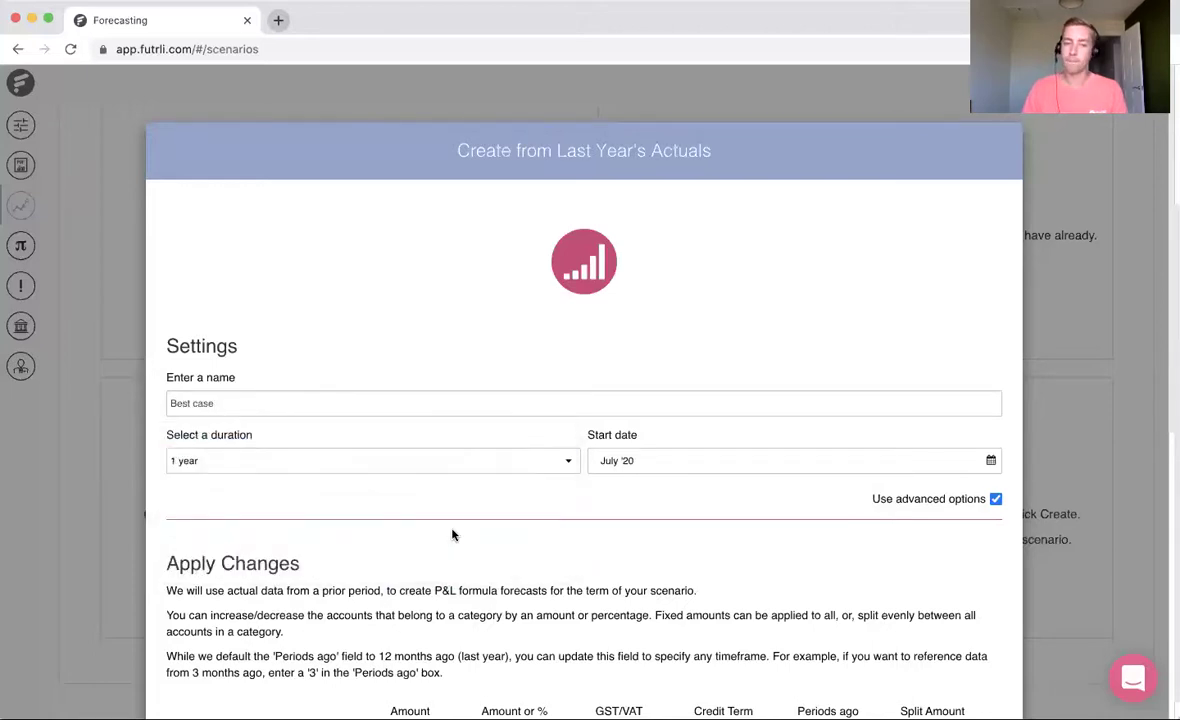
Turn off the shared setting for every account category and set the Income change to 15%
{"action": "scroll", "coordinate": [453, 536], "scroll_direction": "down", "scroll_amount": 4}
{"action": "scroll", "coordinate": [453, 536], "scroll_direction": "down", "scroll_amount": 3}
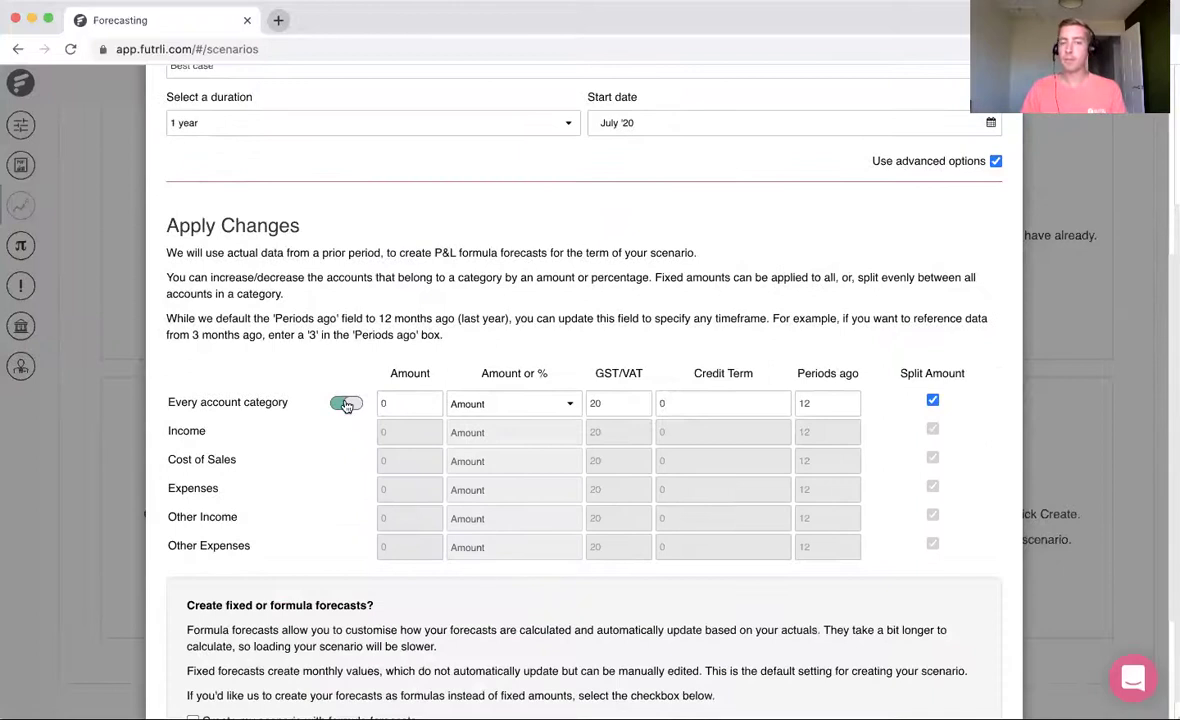
{"action": "left_click", "coordinate": [343, 403]}
{"action": "left_click_drag", "start_coordinate": [405, 428], "coordinate": [347, 432]}
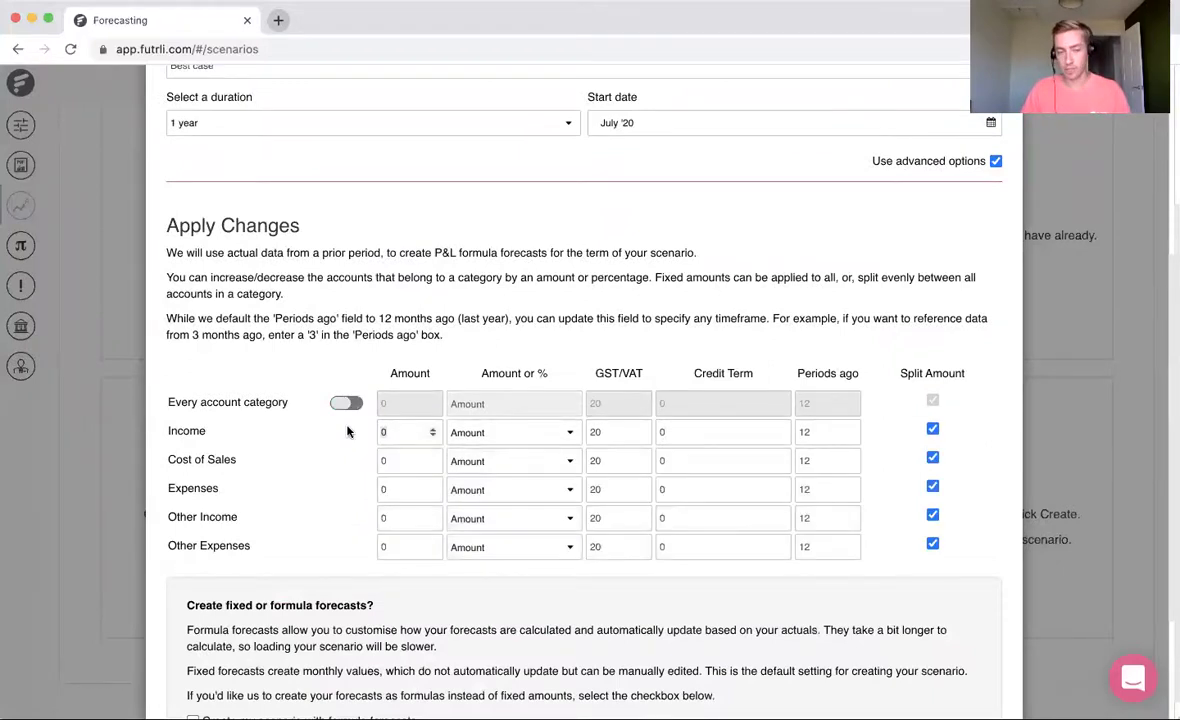
{"action": "type", "text": "15"}
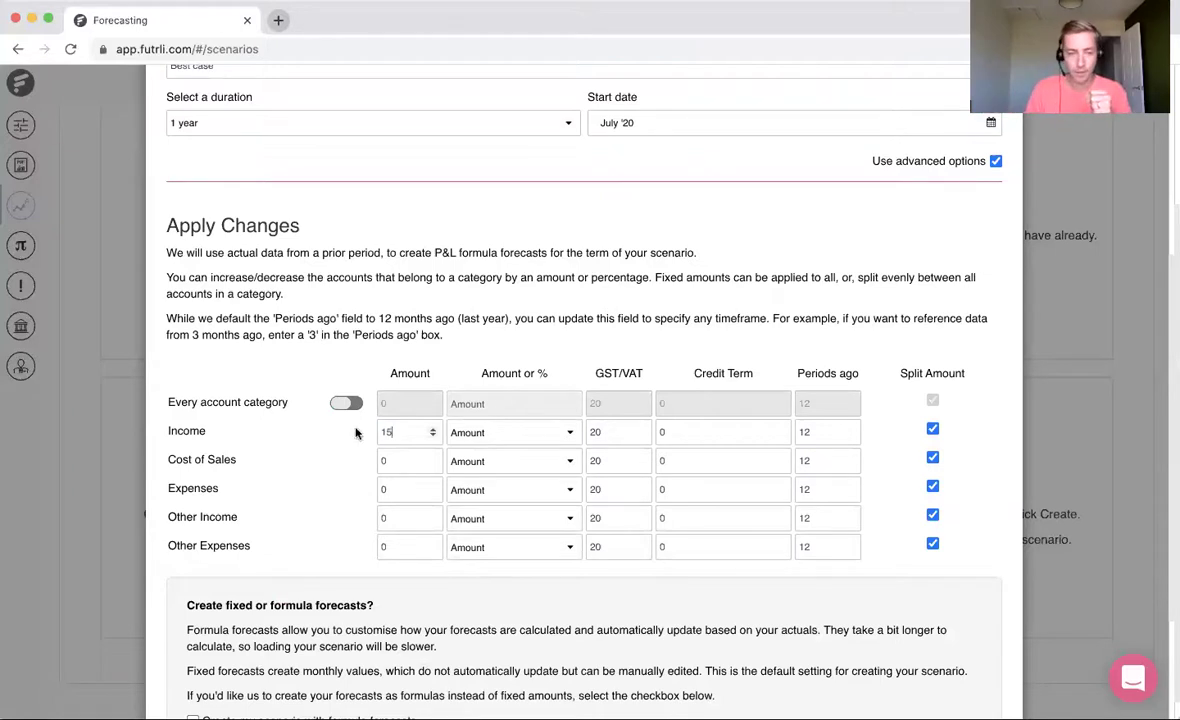
{"action": "left_click", "coordinate": [470, 436]}
{"action": "left_click", "coordinate": [466, 446]}
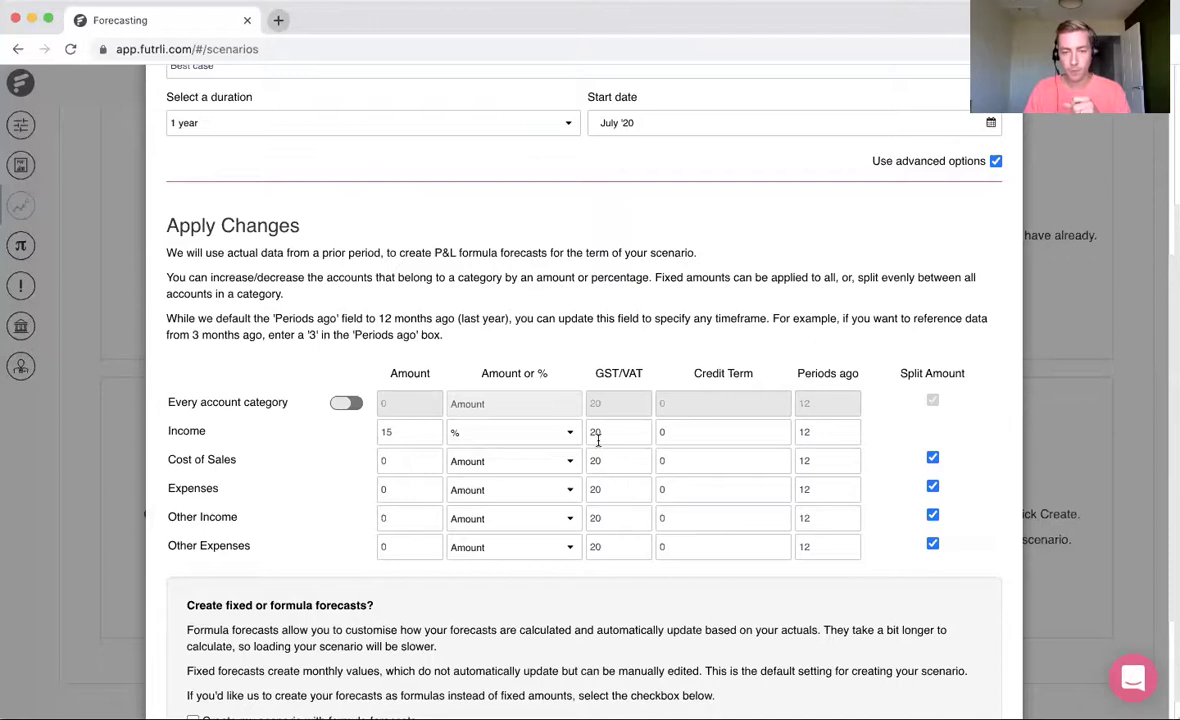
Set the Expenses and Cost of Sales changes to 5% each and build the Best case scenario
{"action": "scroll", "coordinate": [690, 500], "scroll_direction": "down", "scroll_amount": 3}
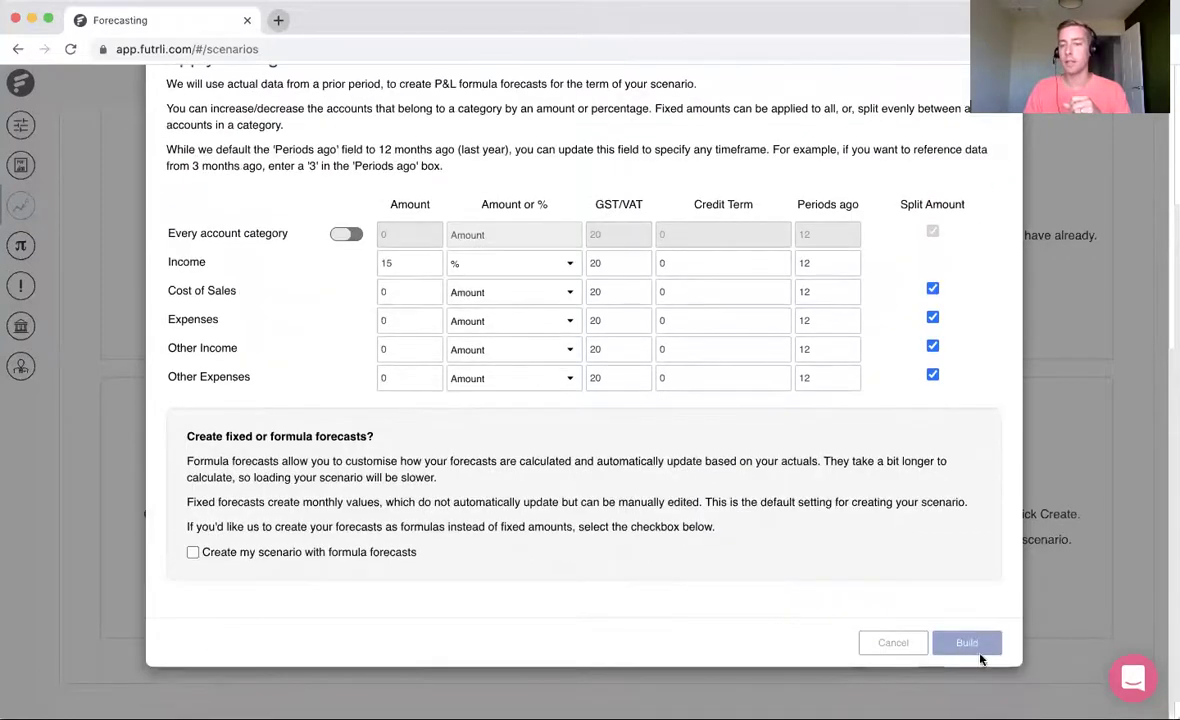
{"action": "double_click", "coordinate": [400, 320]}
{"action": "type", "text": "5"}
{"action": "left_click", "coordinate": [468, 322]}
{"action": "key", "text": "Down"}
{"action": "key", "text": "Return"}
{"action": "left_click", "coordinate": [383, 293]}
{"action": "type", "text": "5"}
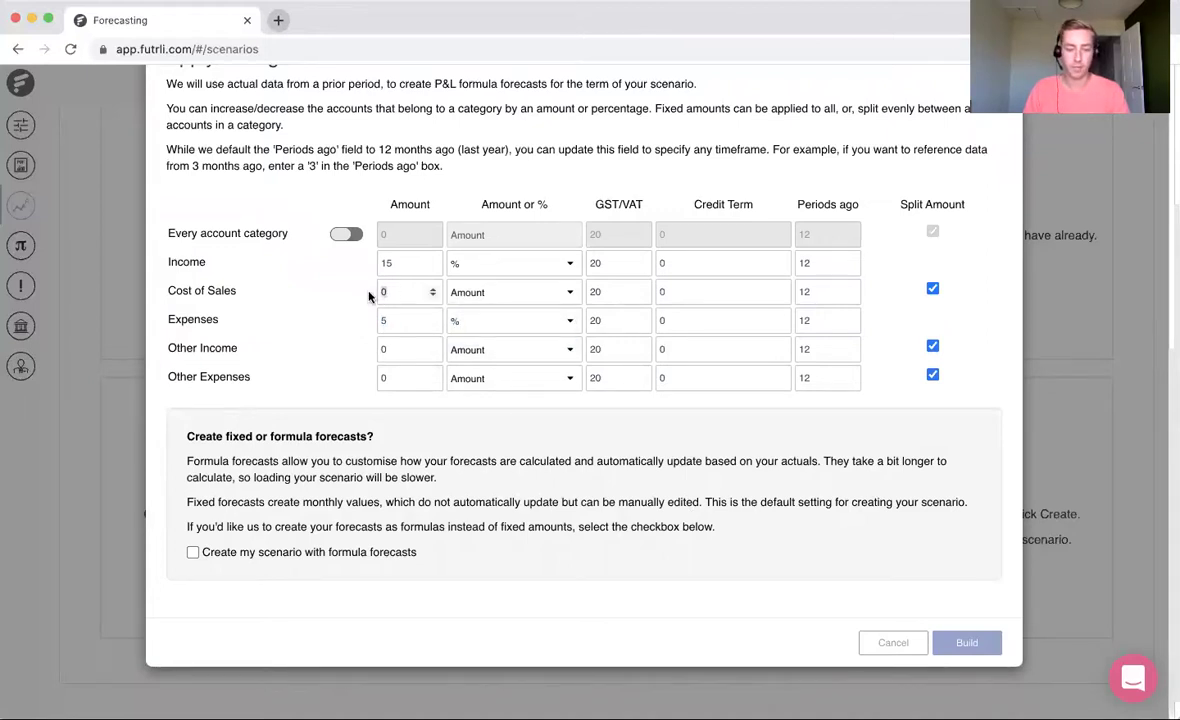
{"action": "left_click", "coordinate": [520, 294]}
{"action": "left_click", "coordinate": [517, 311]}
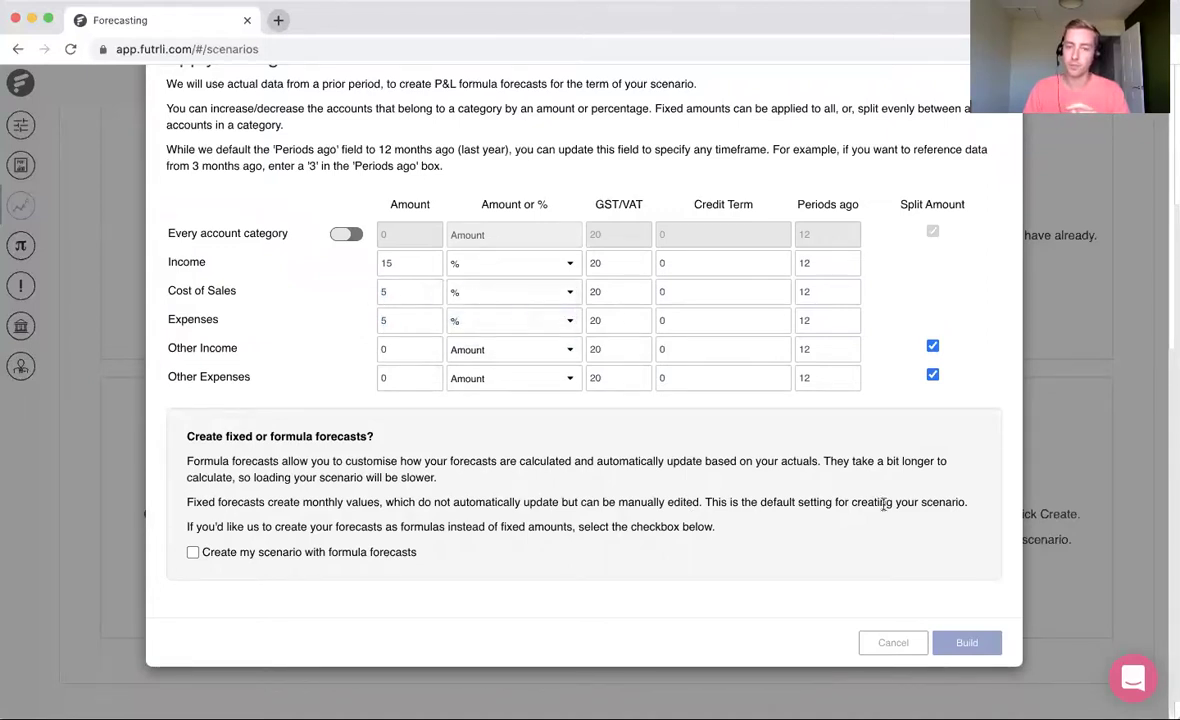
{"action": "left_click", "coordinate": [968, 642]}
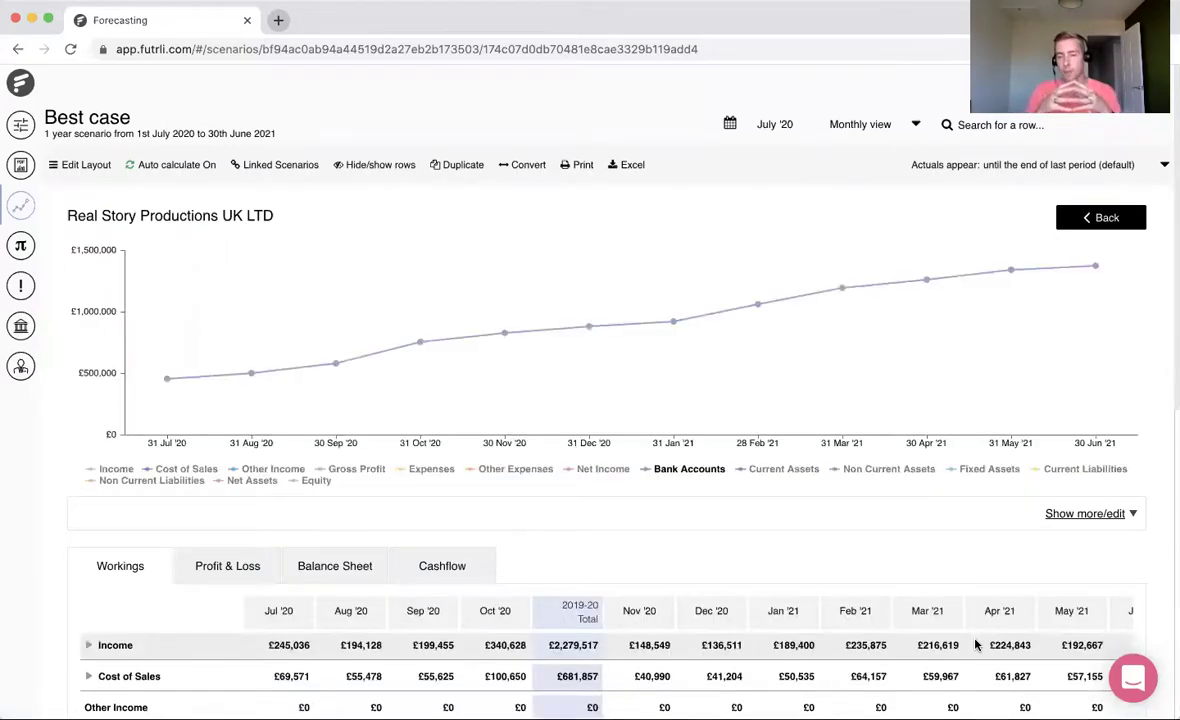
Expand the Income and Wedding rows in the Best case workings to examine the individual account forecasts
{"action": "scroll", "coordinate": [836, 617], "scroll_direction": "down", "scroll_amount": 3}
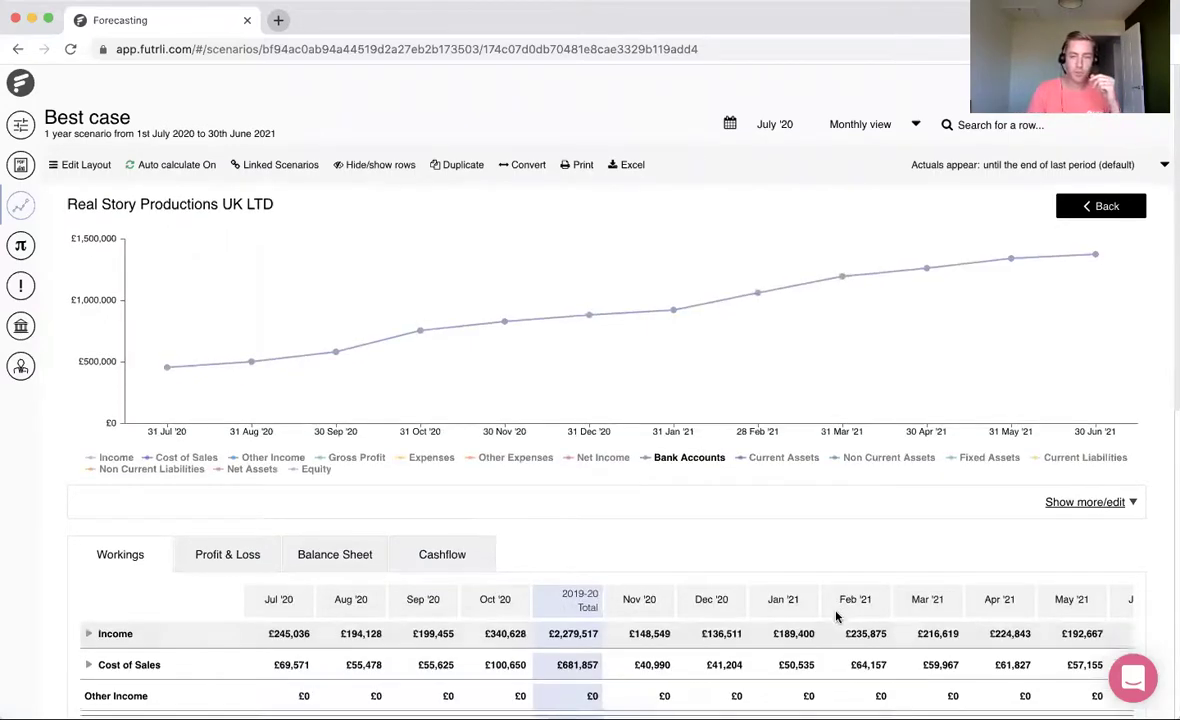
{"action": "left_click", "coordinate": [113, 472]}
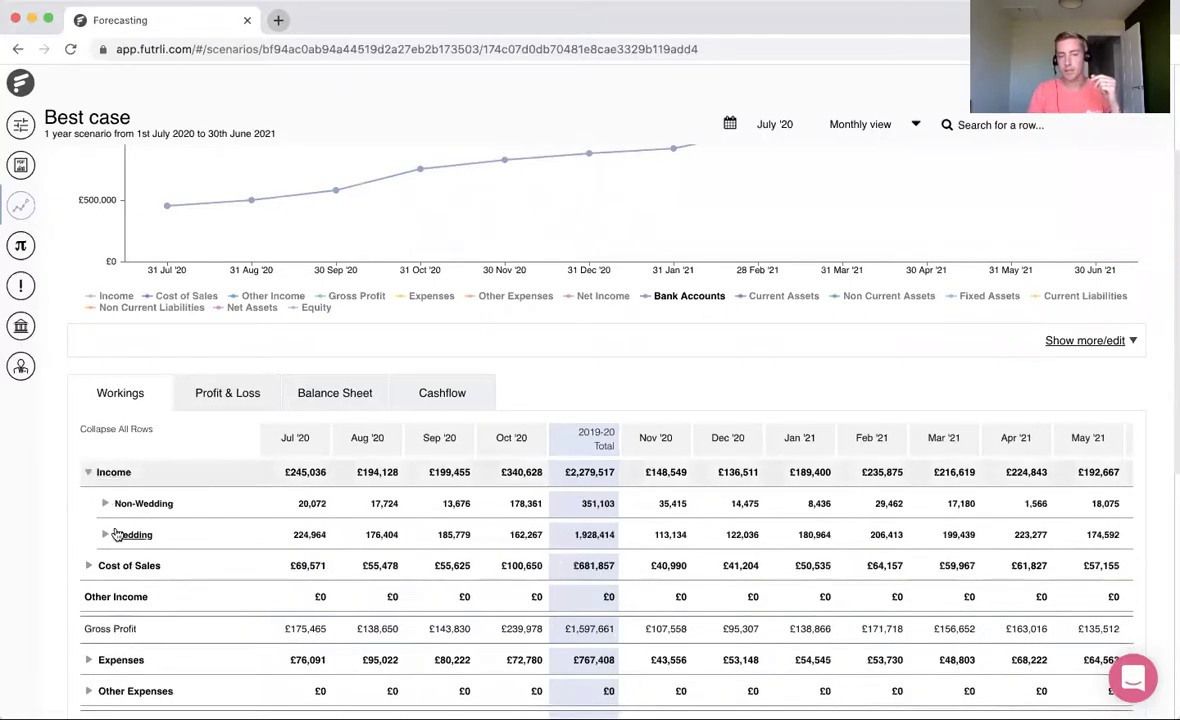
{"action": "left_click", "coordinate": [105, 535]}
{"action": "scroll", "coordinate": [290, 466], "scroll_direction": "down", "scroll_amount": 1}
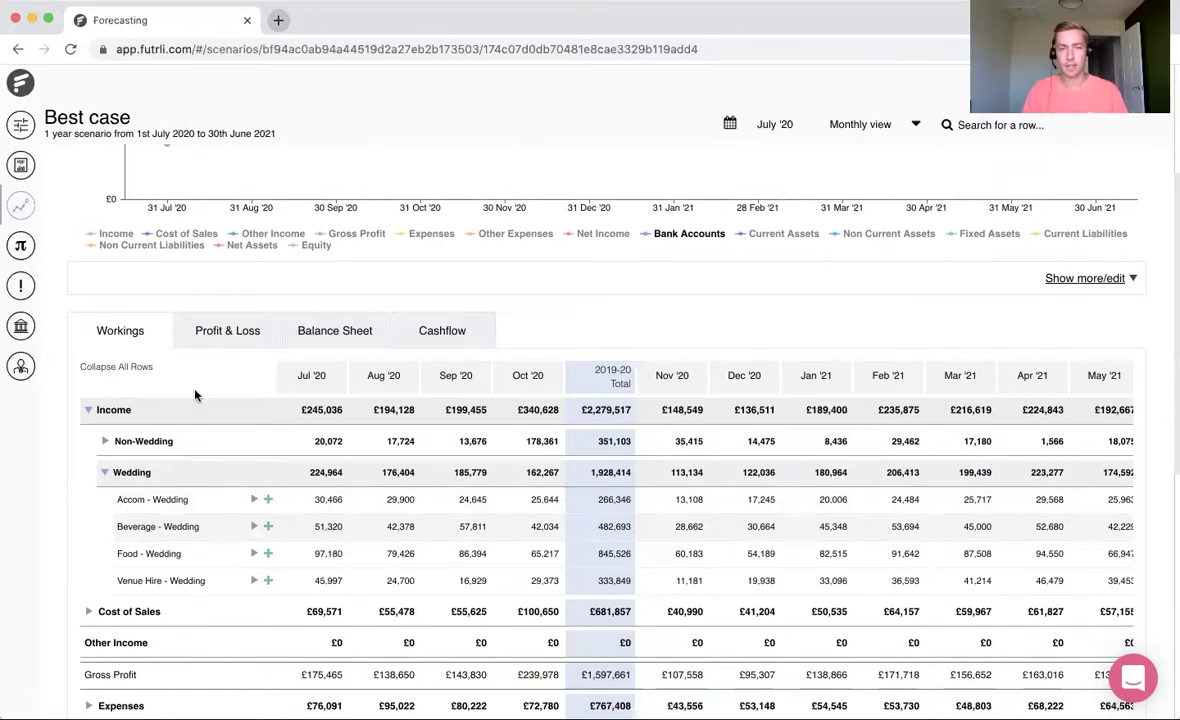
Duplicate the Scenario Modelling board and remove the Instructions and How to use this board cards from the copy
{"action": "left_click", "coordinate": [22, 126]}
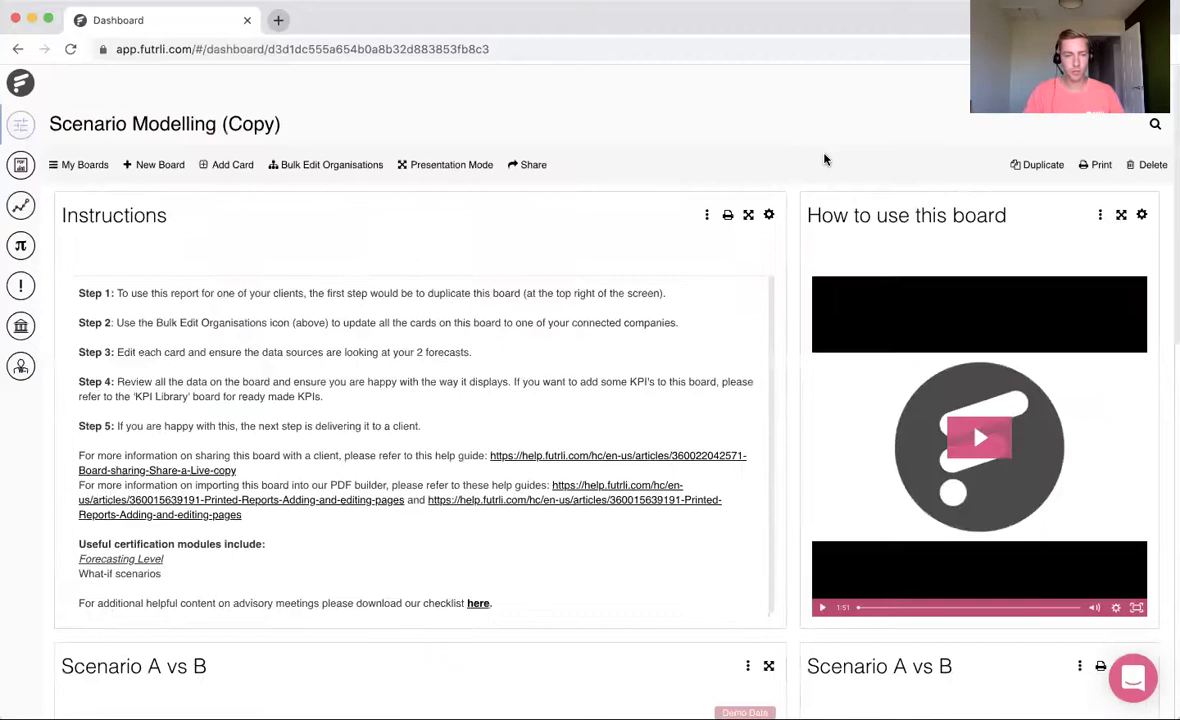
{"action": "left_click", "coordinate": [706, 215]}
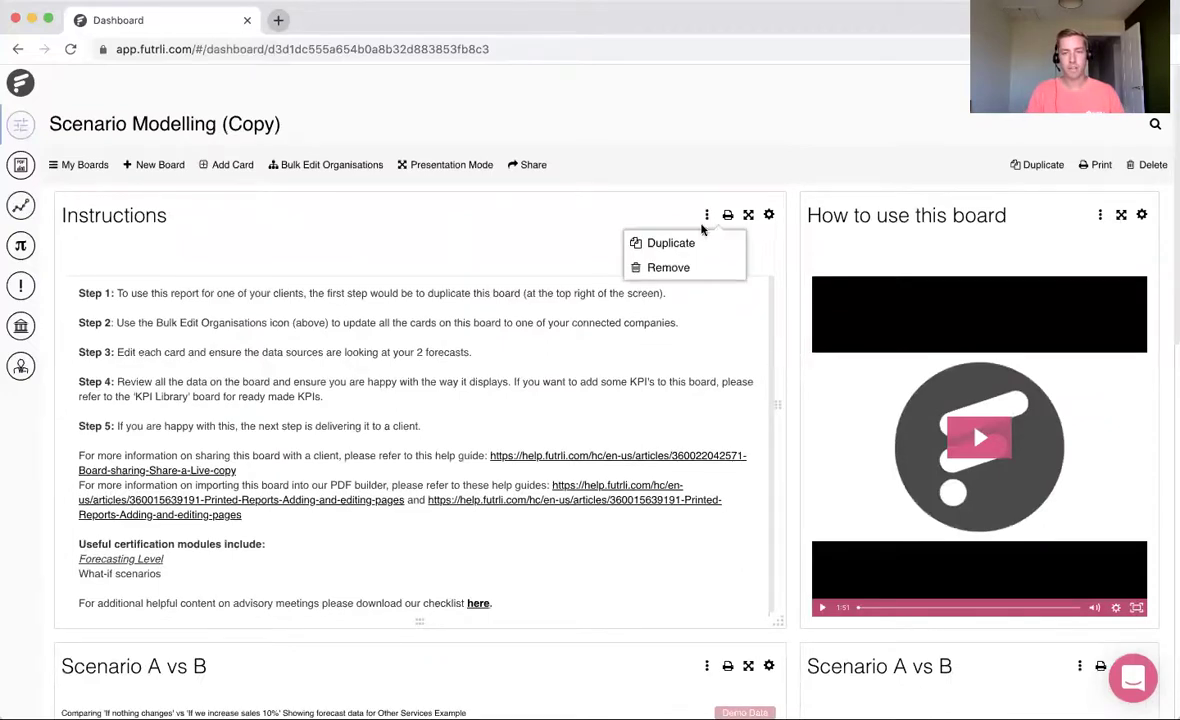
{"action": "left_click", "coordinate": [666, 266]}
{"action": "left_click", "coordinate": [762, 262]}
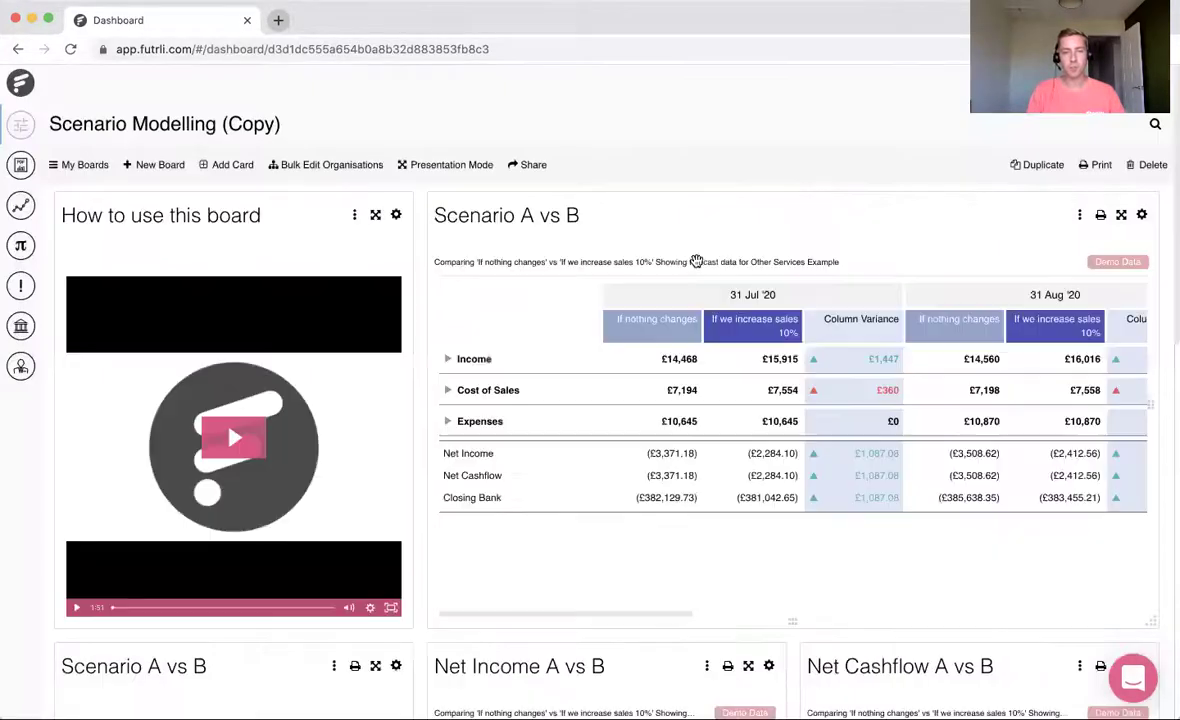
{"action": "left_click", "coordinate": [354, 215]}
{"action": "left_click", "coordinate": [334, 268]}
{"action": "left_click", "coordinate": [781, 336]}
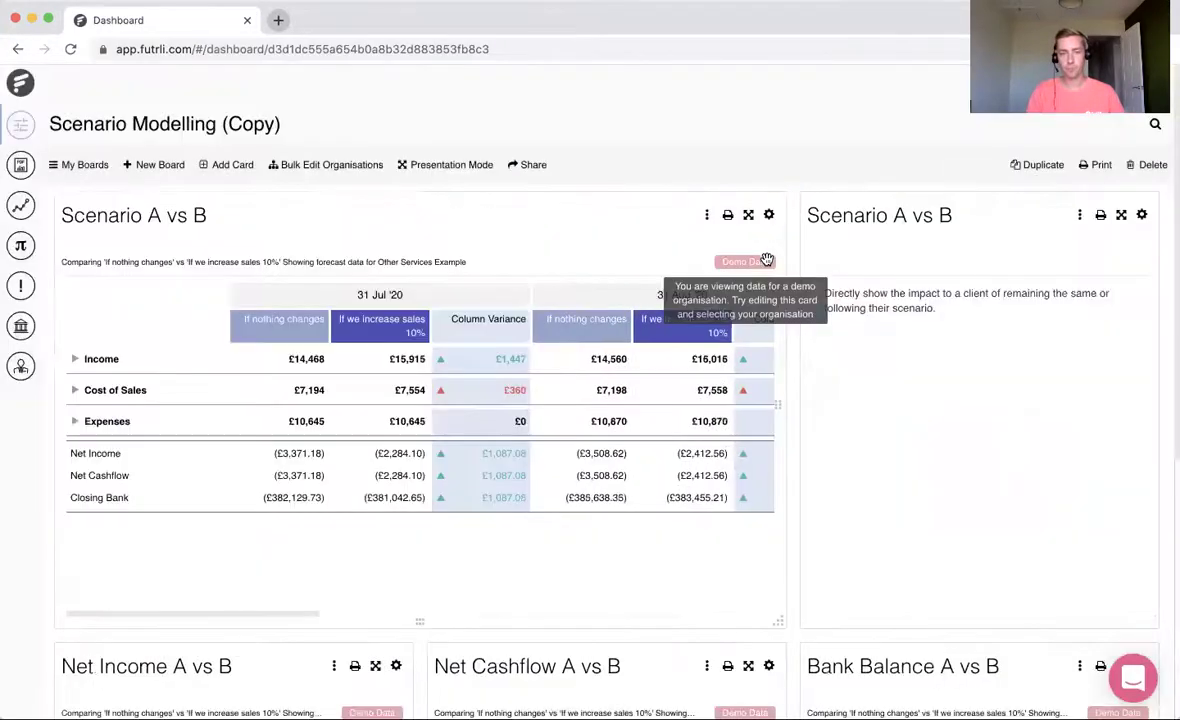
Rename the copied board If nothing changes vs Best case and reload the page
{"action": "left_click", "coordinate": [165, 126]}
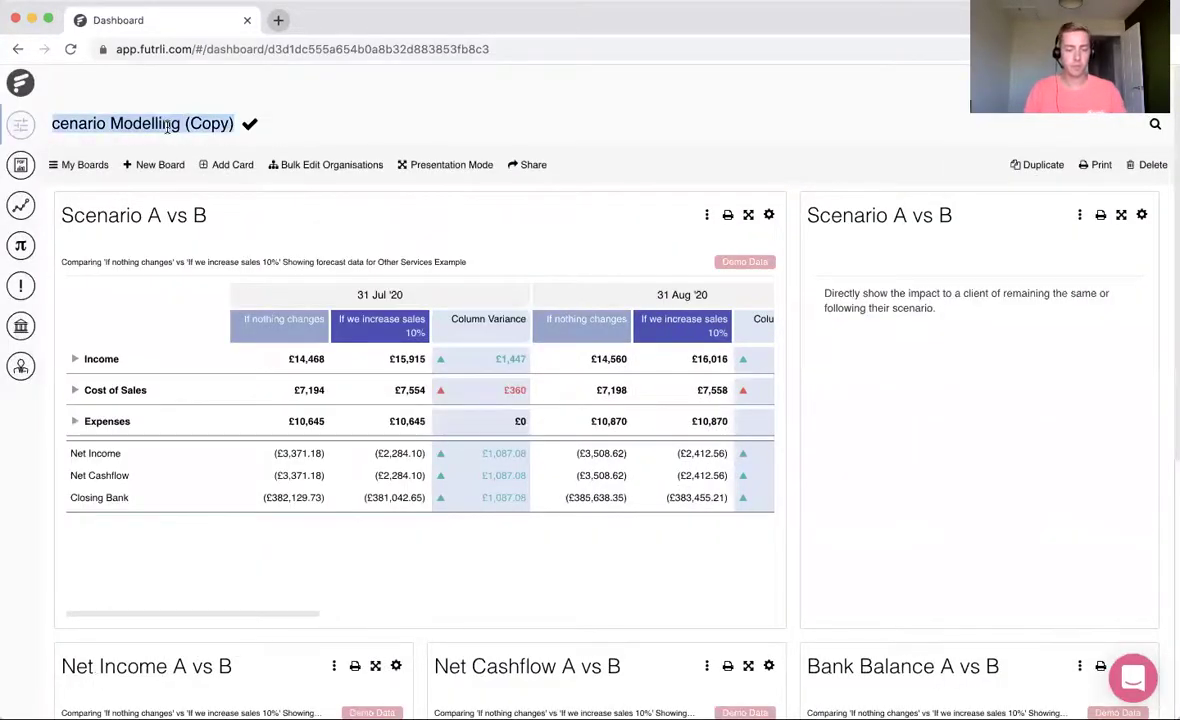
{"action": "type", "text": "If nothing"}
{"action": "type", "text": " changes vs Bes"}
{"action": "type", "text": "t case"}
{"action": "key", "text": "Return"}
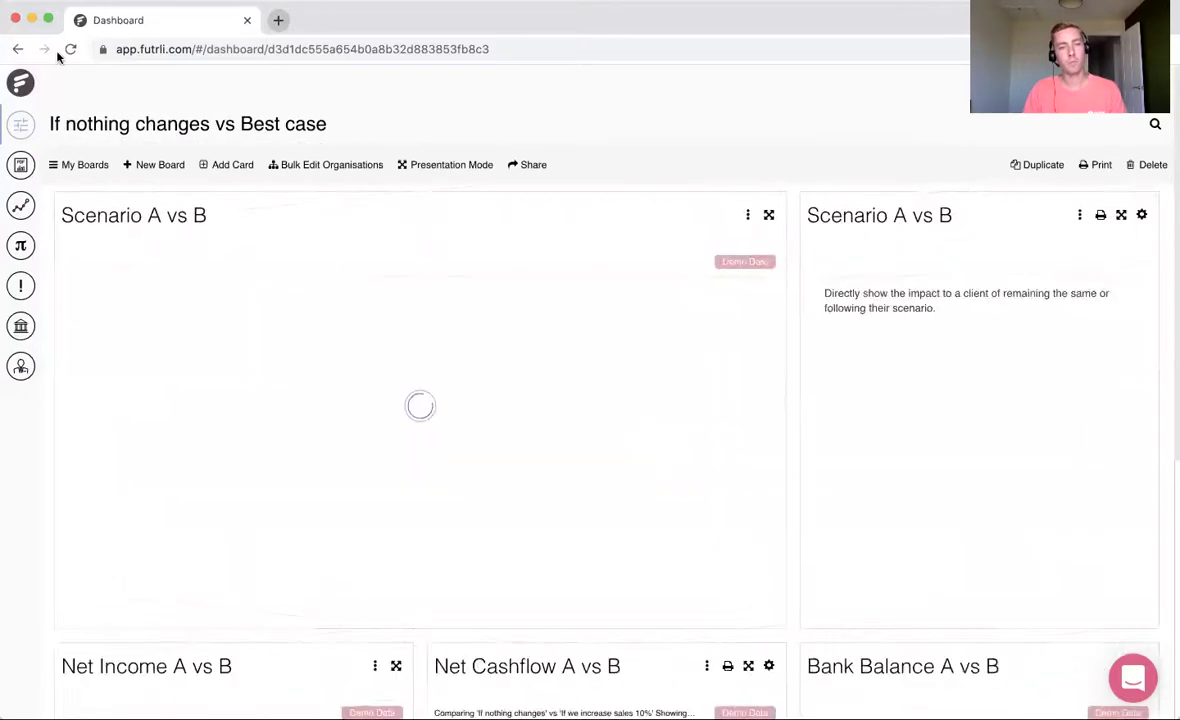
{"action": "left_click", "coordinate": [68, 48]}
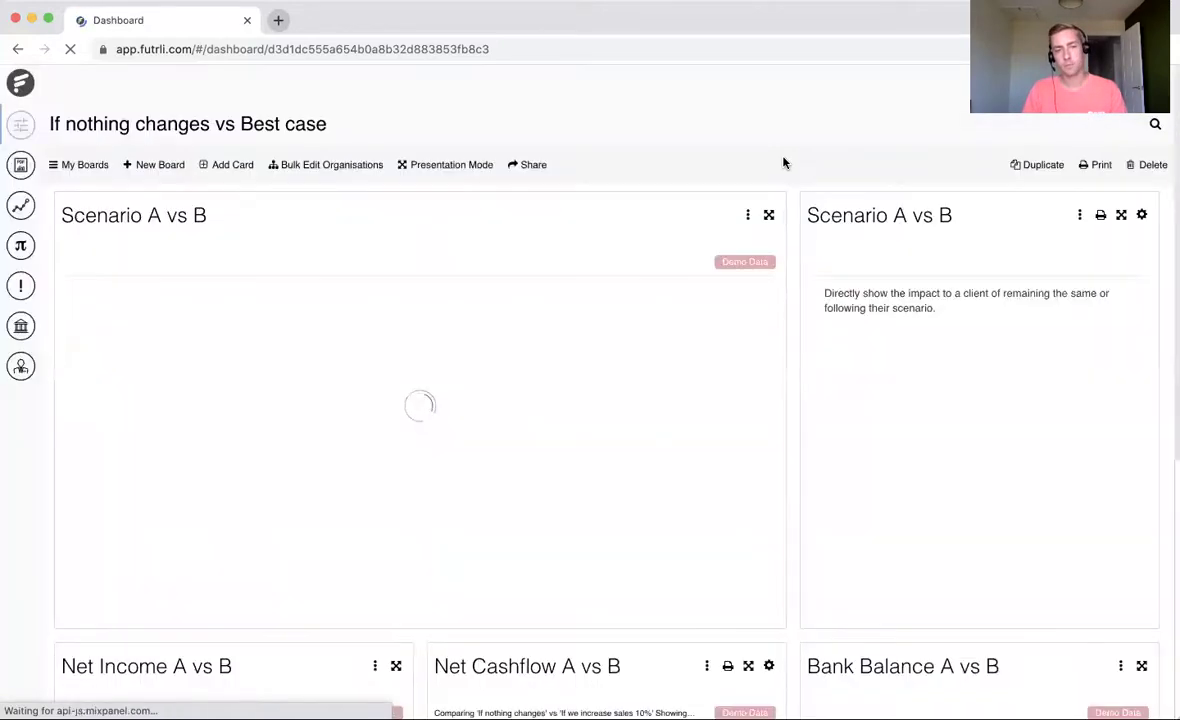
Bulk update the board's cards to the organisation Real Story Productions UK LTD and review the updated cards
{"action": "left_click", "coordinate": [332, 167]}
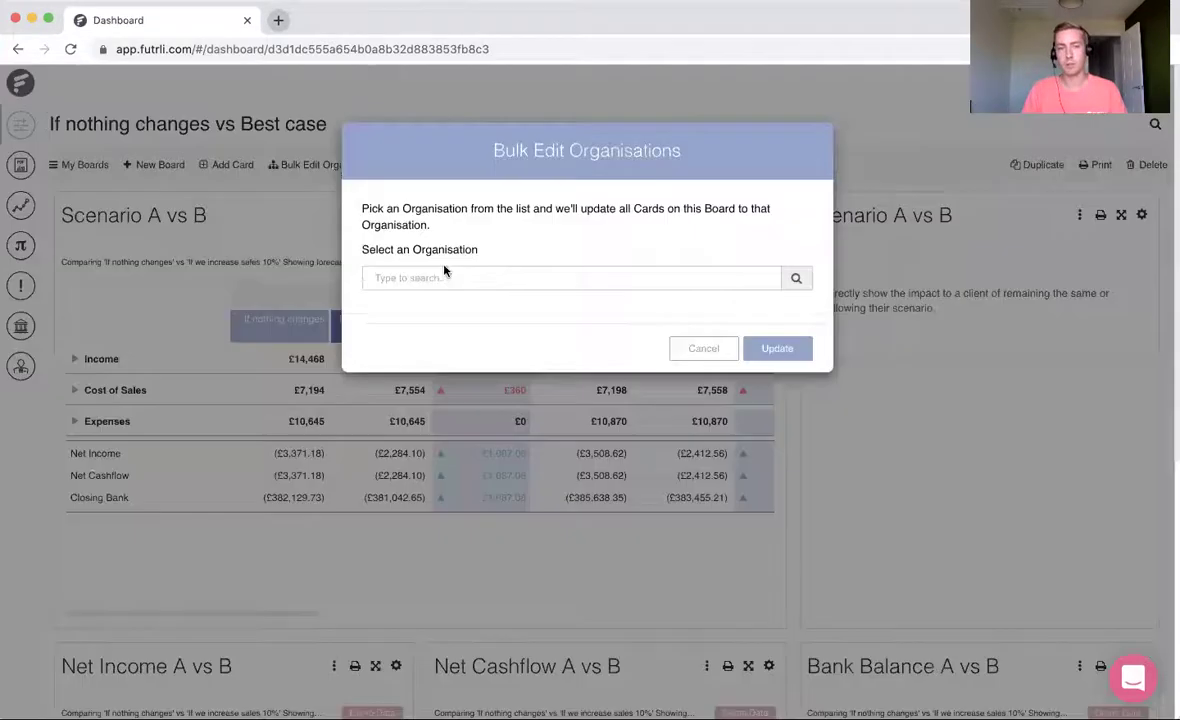
{"action": "left_click", "coordinate": [442, 277]}
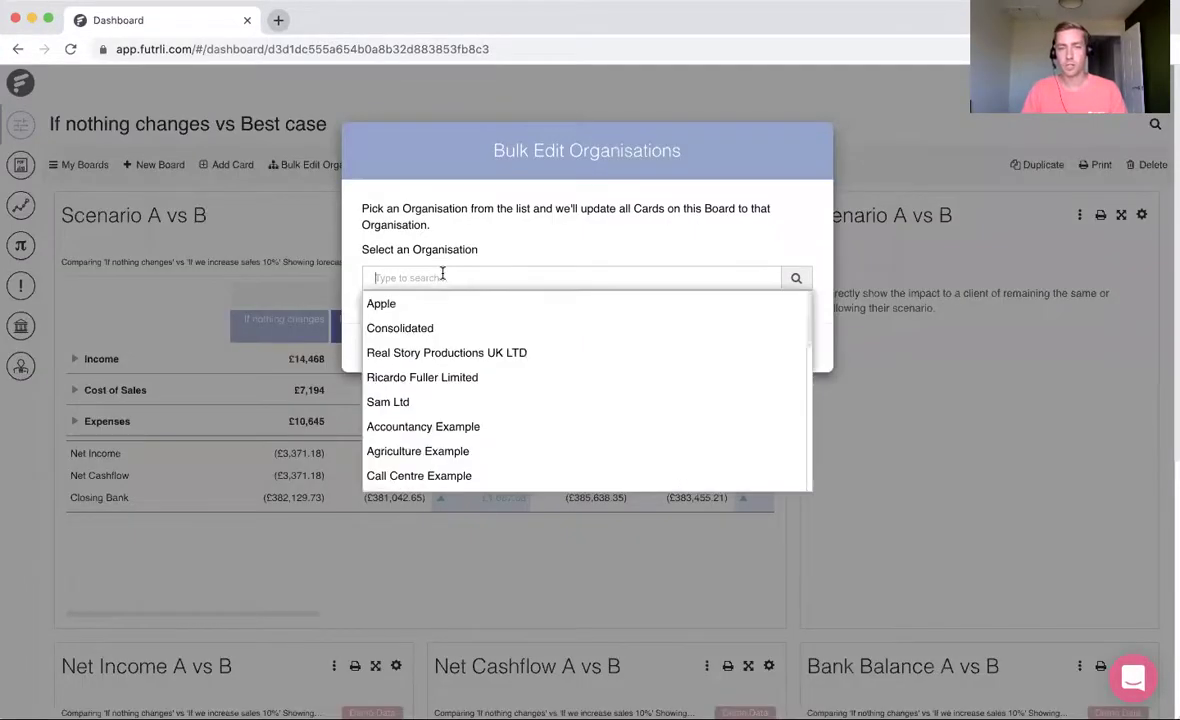
{"action": "left_click", "coordinate": [452, 354]}
{"action": "left_click", "coordinate": [778, 424]}
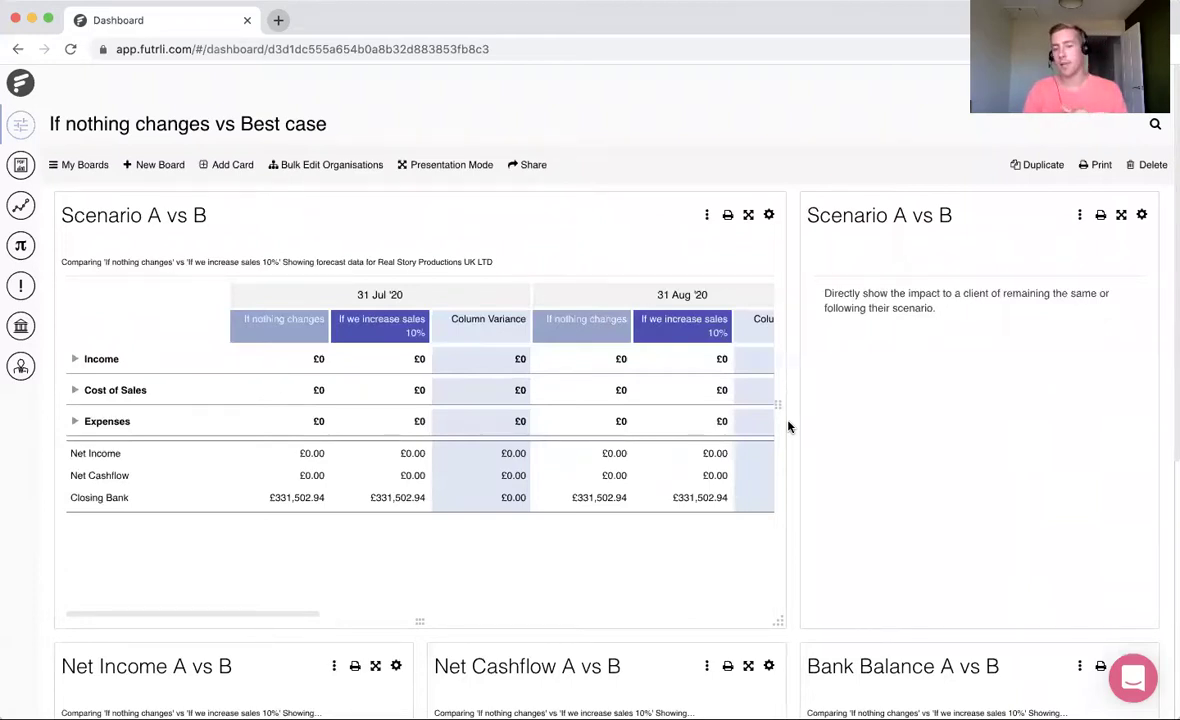
{"action": "scroll", "coordinate": [788, 427], "scroll_direction": "down", "scroll_amount": 5}
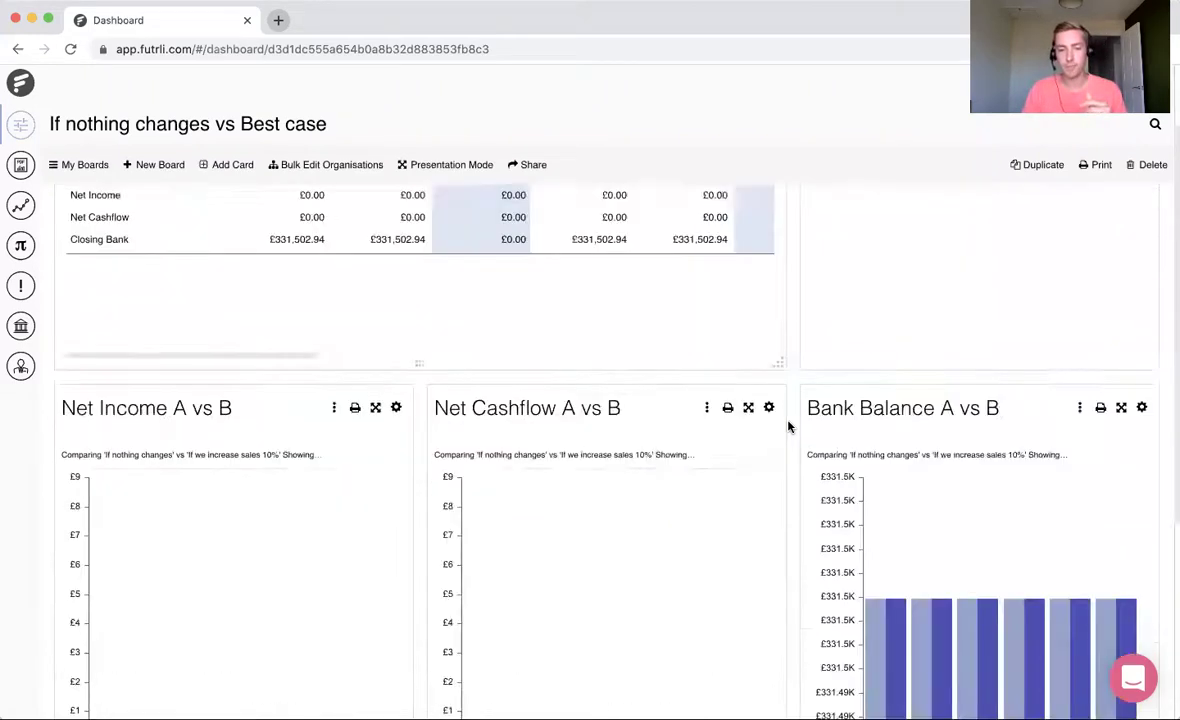
Configure the Scenario A vs B comparison table with If nothing changes as column 1 and Best case as column 2
{"action": "scroll", "coordinate": [788, 427], "scroll_direction": "up", "scroll_amount": 6}
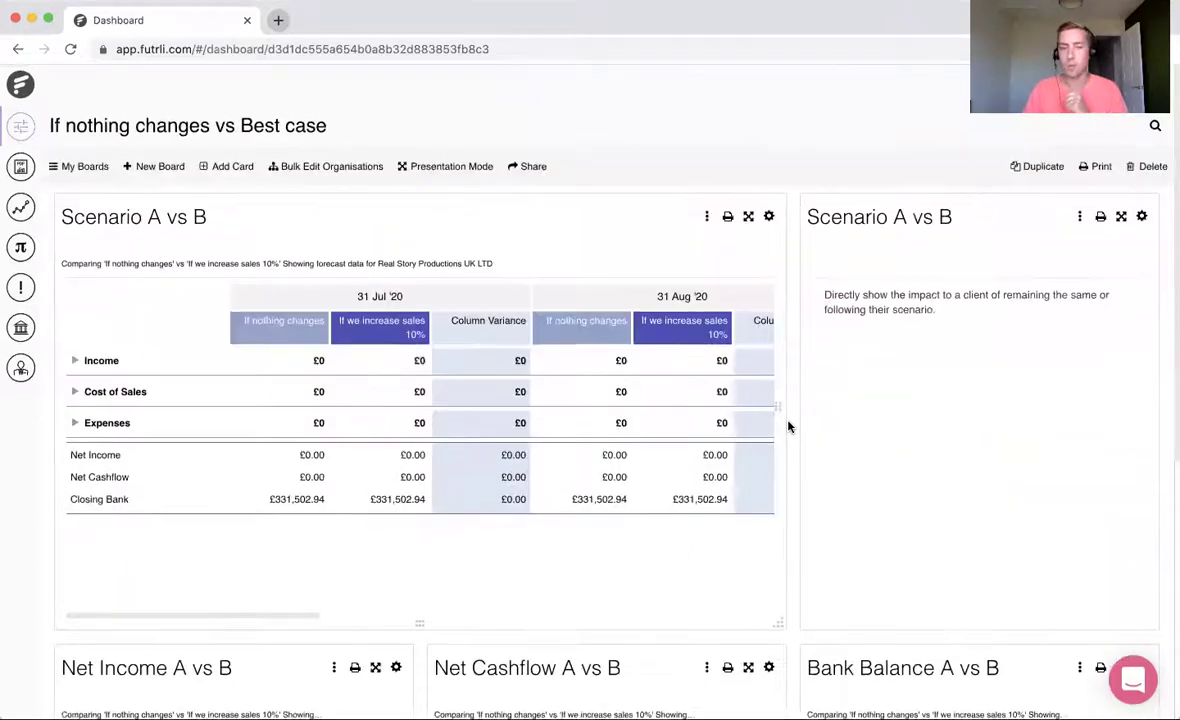
{"action": "left_click", "coordinate": [769, 217]}
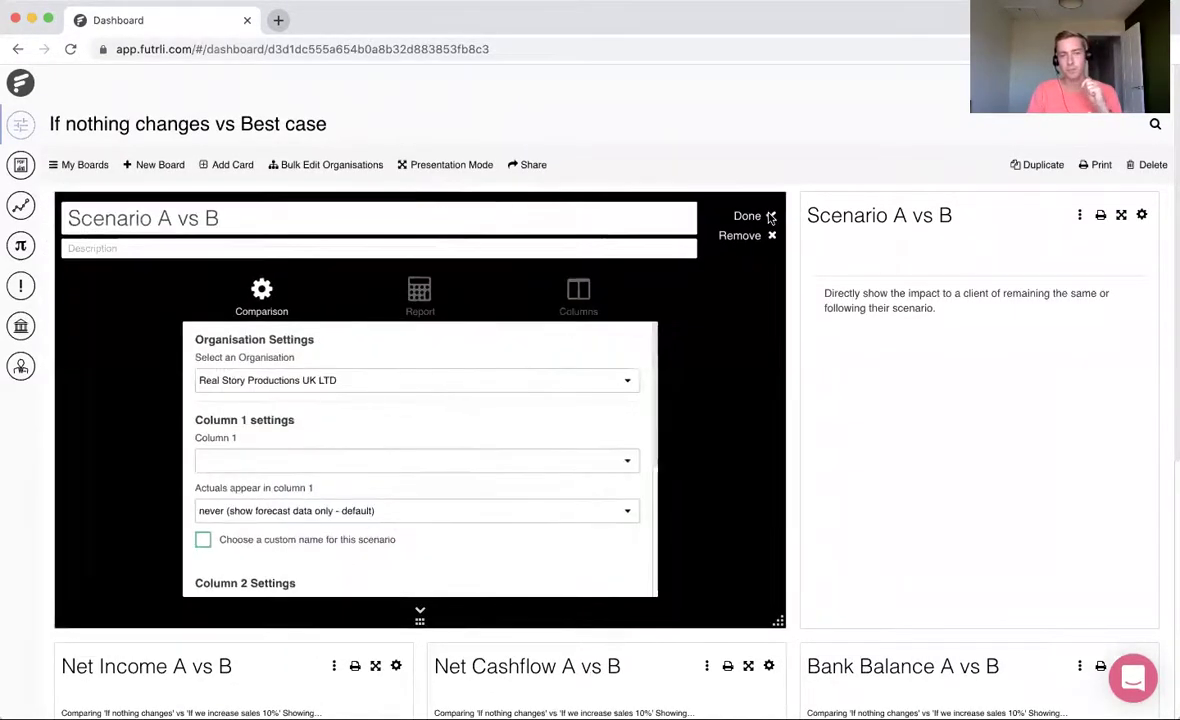
{"action": "left_click", "coordinate": [284, 464]}
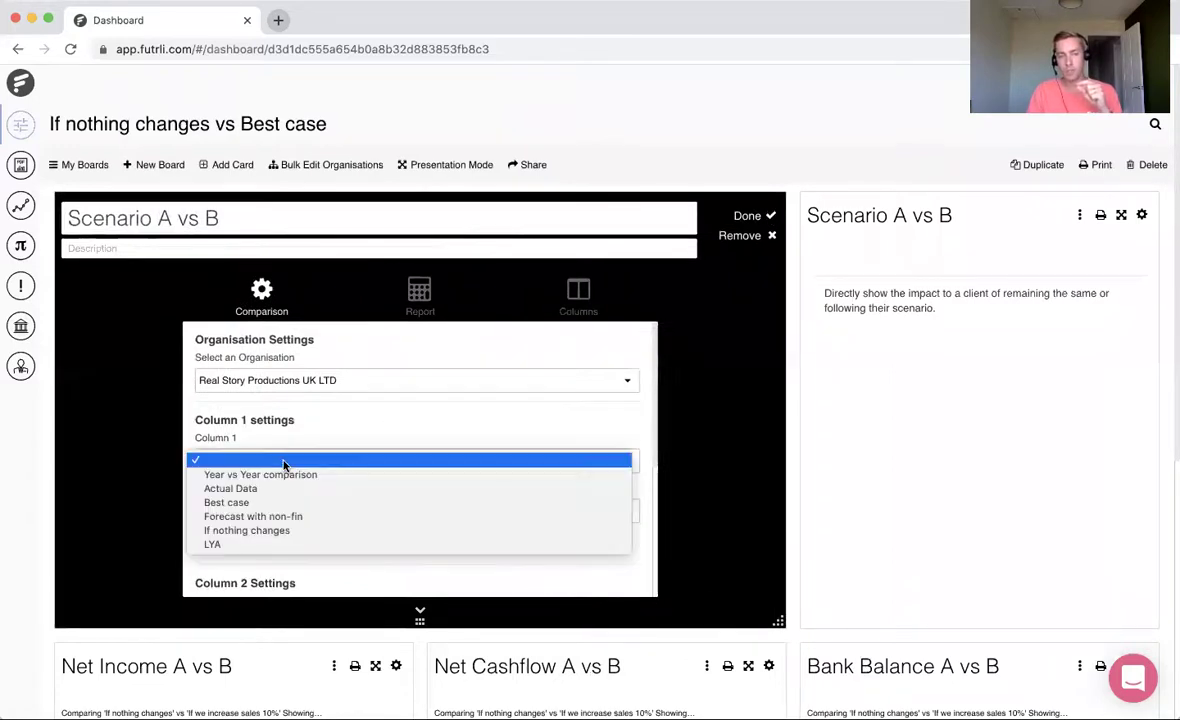
{"action": "left_click", "coordinate": [282, 531]}
{"action": "scroll", "coordinate": [356, 490], "scroll_direction": "down", "scroll_amount": 1}
{"action": "scroll", "coordinate": [356, 493], "scroll_direction": "down", "scroll_amount": 3}
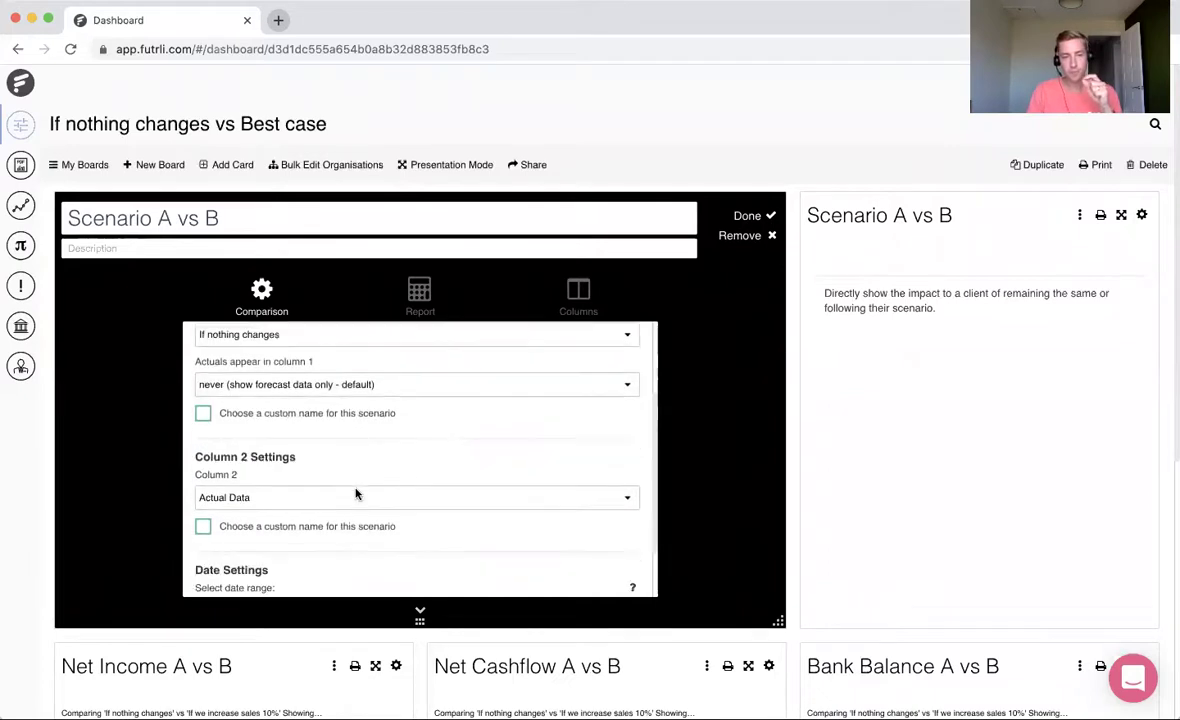
{"action": "left_click", "coordinate": [262, 479]}
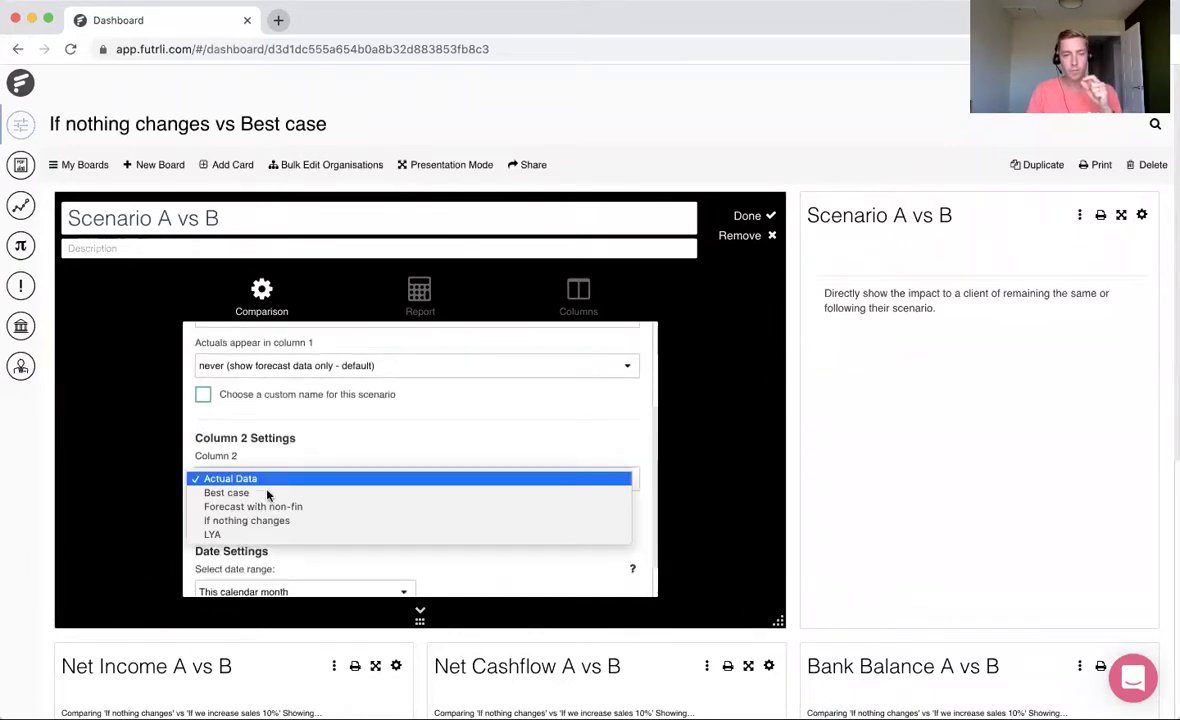
{"action": "left_click", "coordinate": [342, 495]}
{"action": "scroll", "coordinate": [345, 502], "scroll_direction": "down", "scroll_amount": 3}
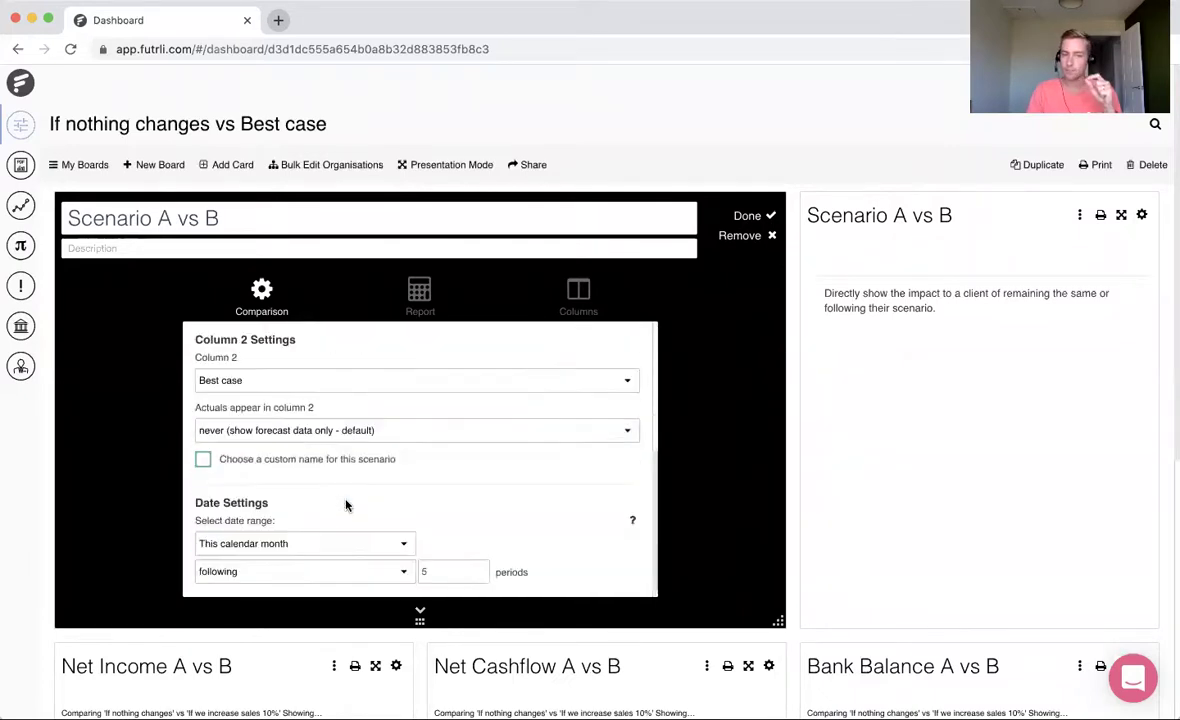
{"action": "left_click", "coordinate": [745, 217]}
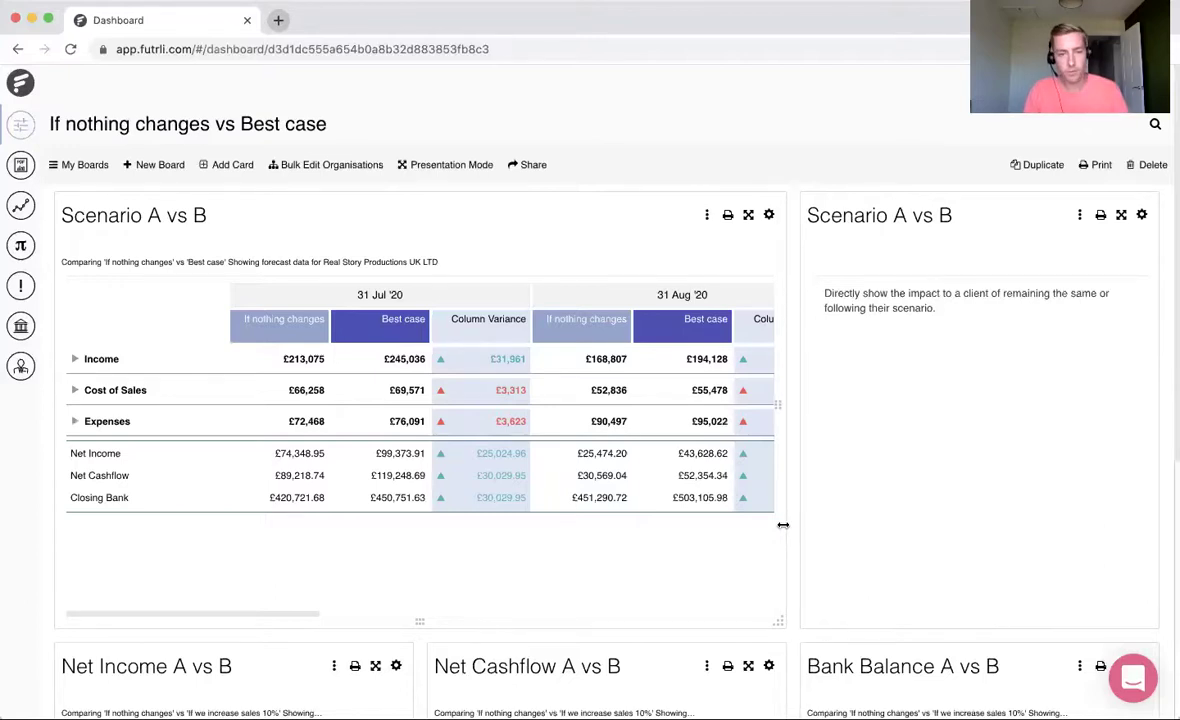
Enlarge the Scenario A vs B table and examine the monthly scenario variances, including the Income breakdown, before returning to the board
{"action": "left_click", "coordinate": [748, 215]}
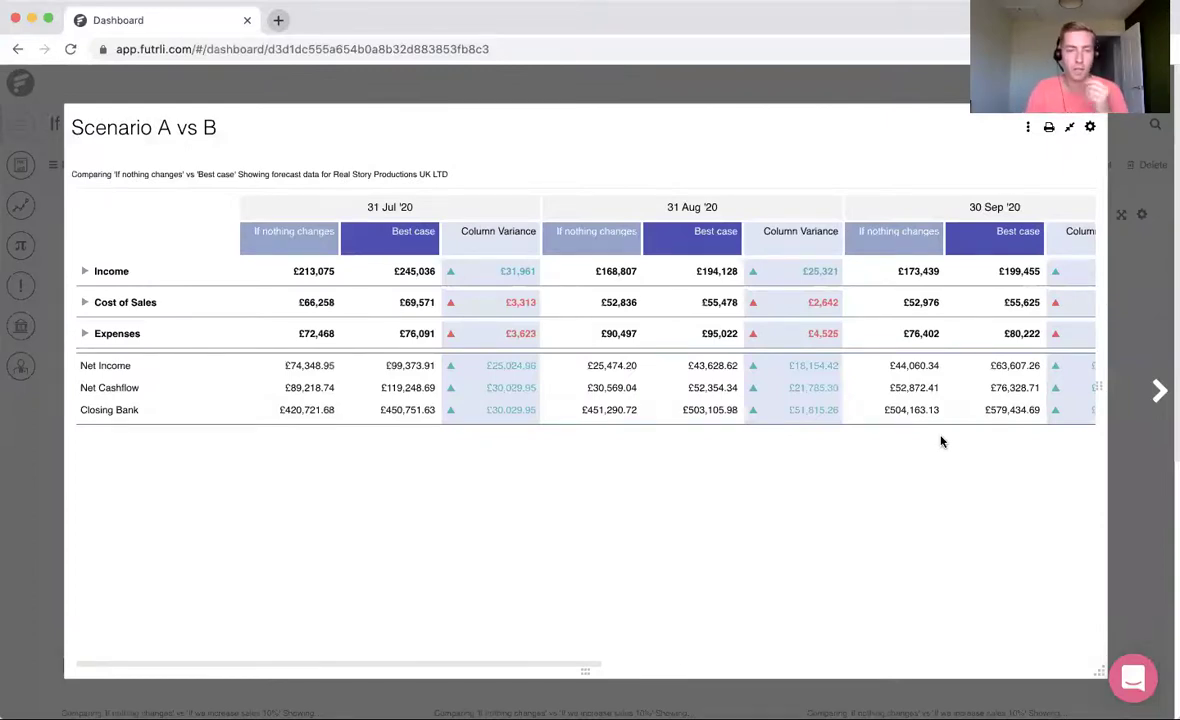
{"action": "left_click", "coordinate": [138, 272]}
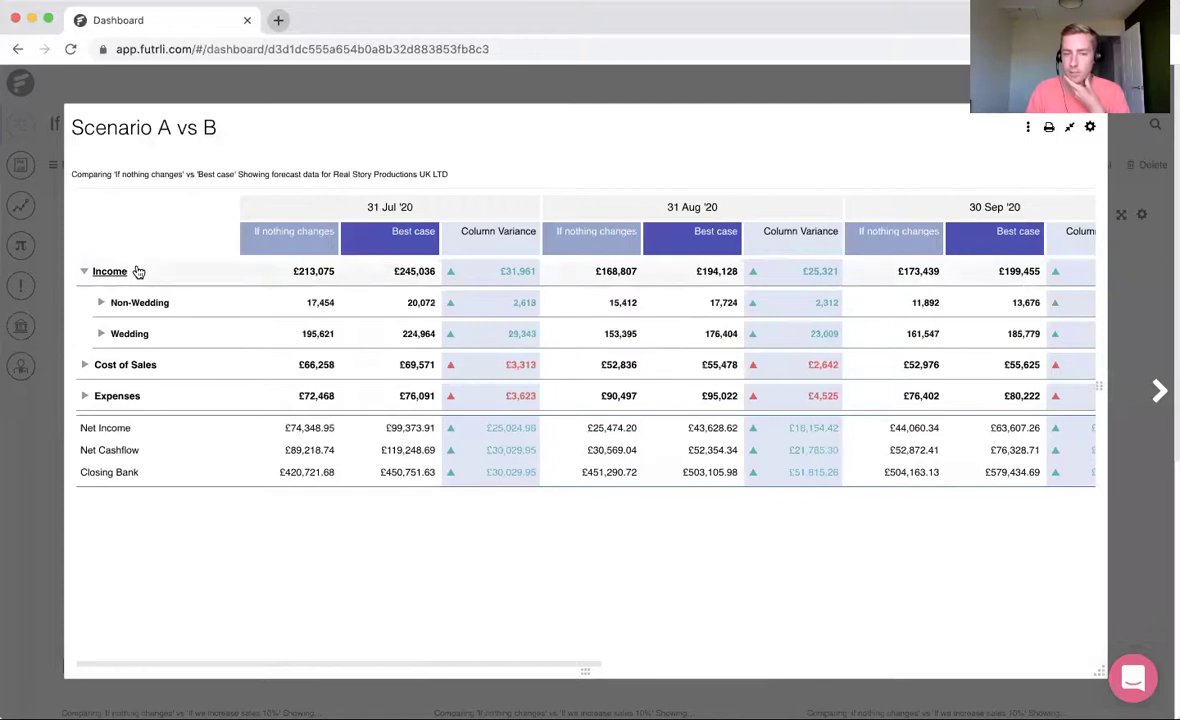
{"action": "scroll", "coordinate": [566, 372], "scroll_direction": "right", "scroll_amount": 5}
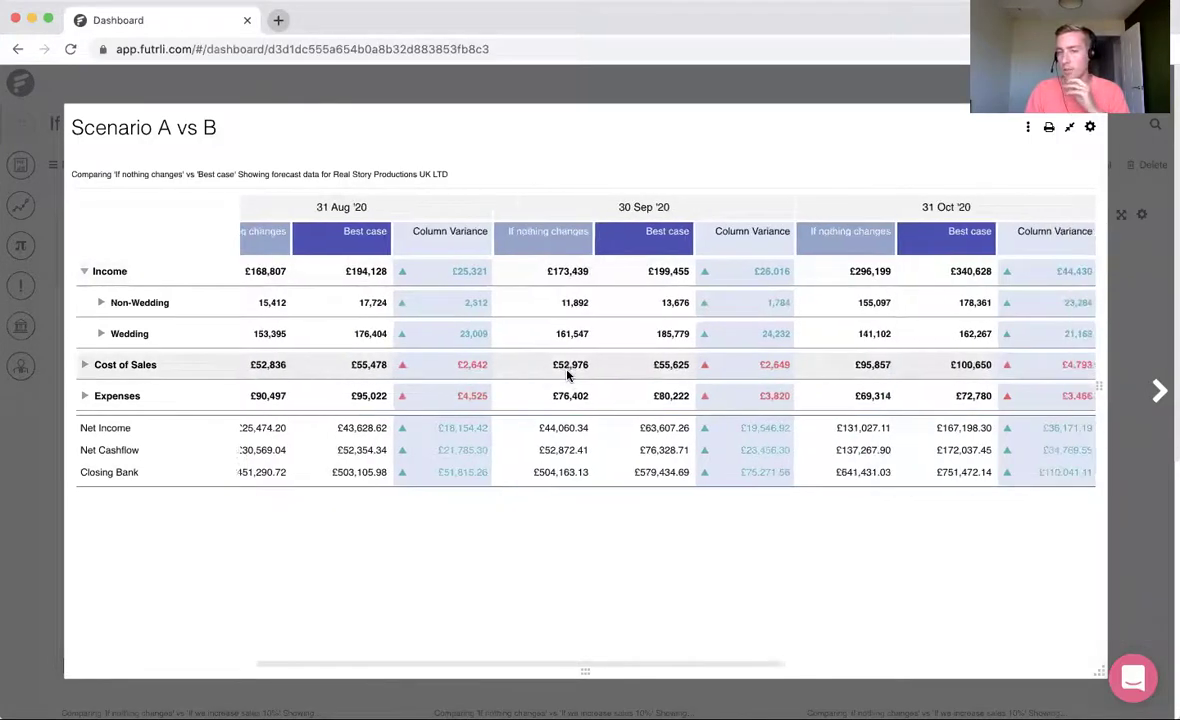
{"action": "scroll", "coordinate": [566, 374], "scroll_direction": "right", "scroll_amount": 2}
{"action": "scroll", "coordinate": [566, 374], "scroll_direction": "left", "scroll_amount": 6}
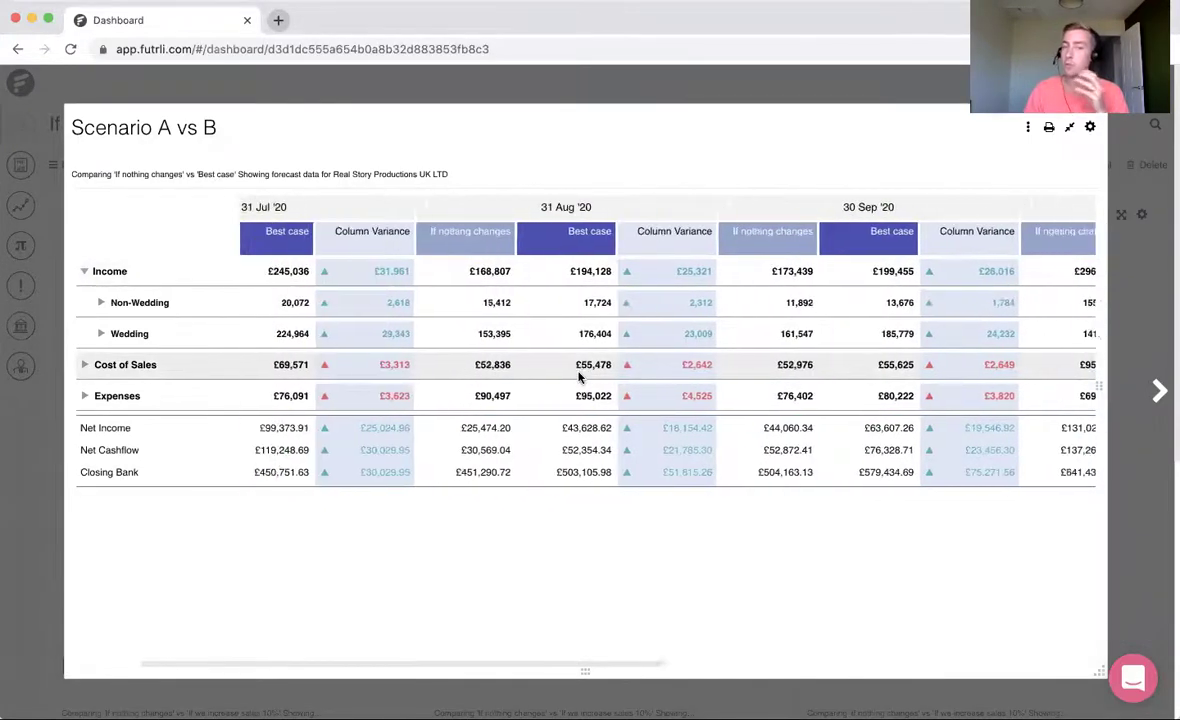
{"action": "scroll", "coordinate": [578, 376], "scroll_direction": "left", "scroll_amount": 2}
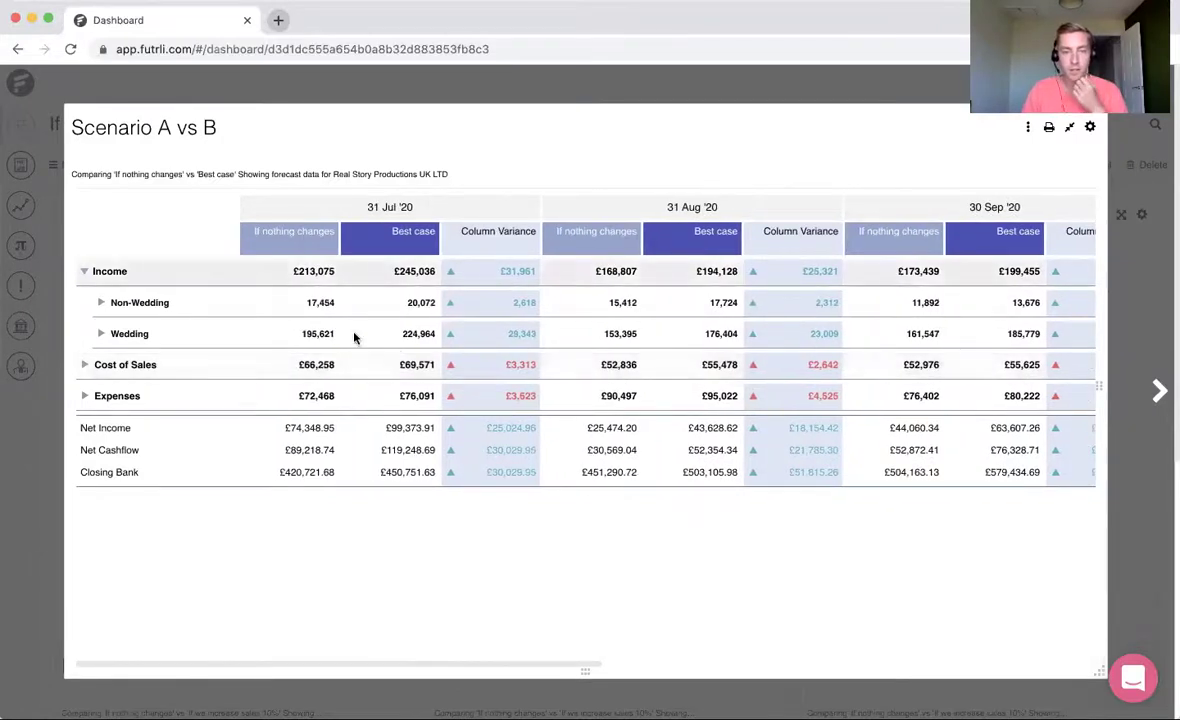
{"action": "left_click", "coordinate": [112, 272]}
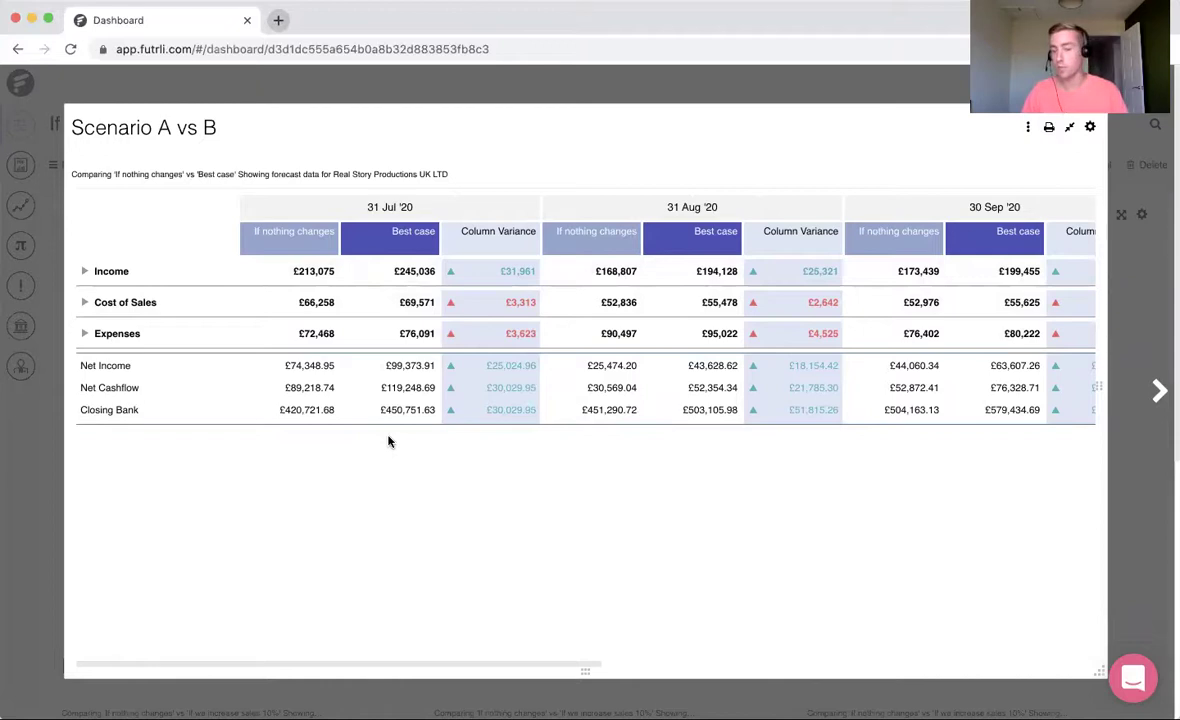
{"action": "key", "text": "Escape"}
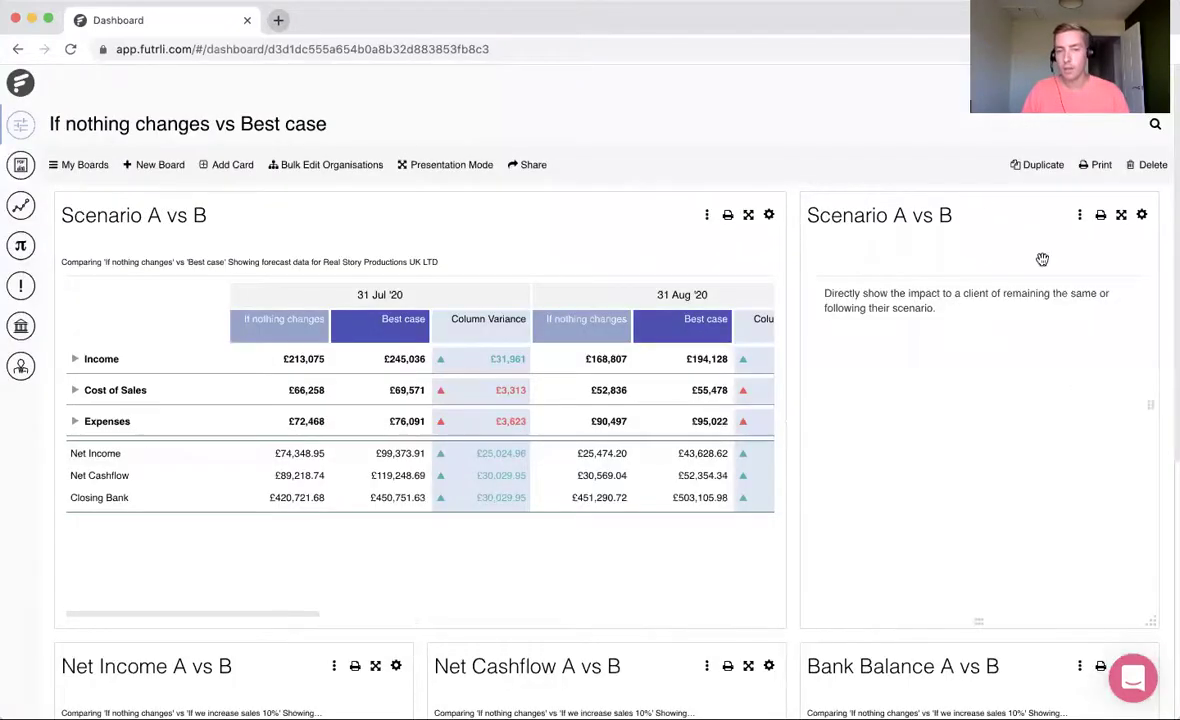
Draft a comment line below the existing wording in the Scenario A vs B text card and remove it again
{"action": "left_click", "coordinate": [1142, 219]}
{"action": "left_click_drag", "start_coordinate": [990, 407], "coordinate": [783, 377]}
{"action": "left_click", "coordinate": [1014, 447]}
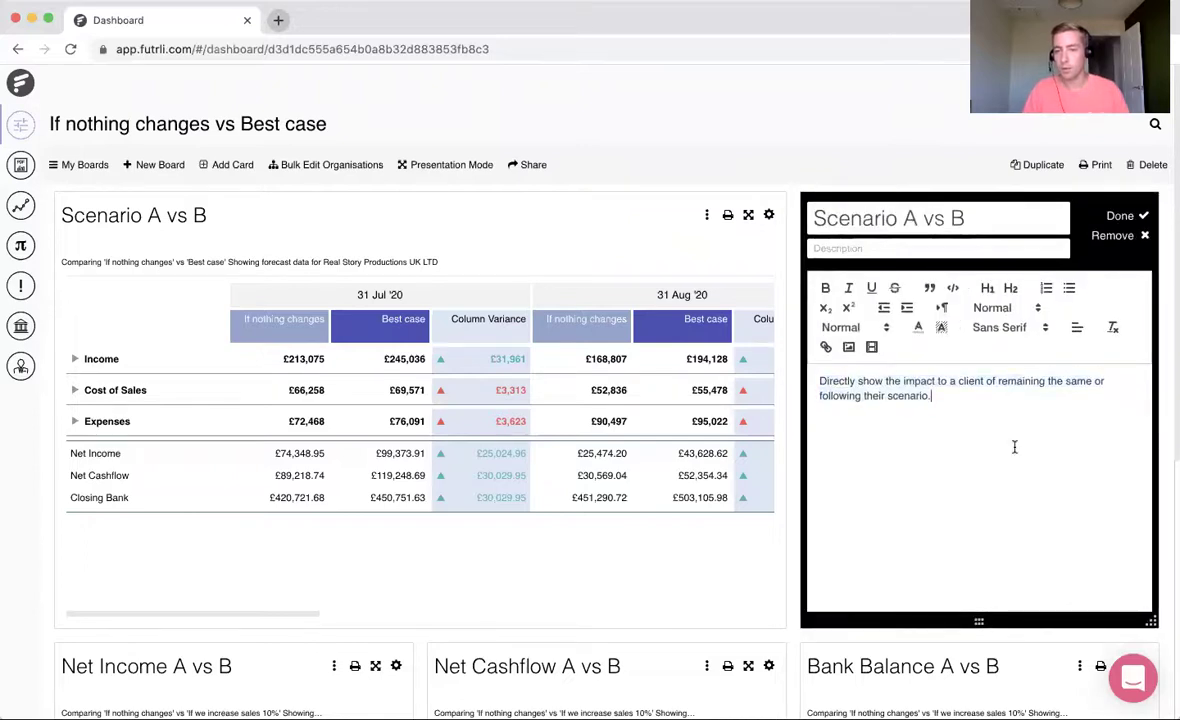
{"action": "type", "text": "Add commena"}
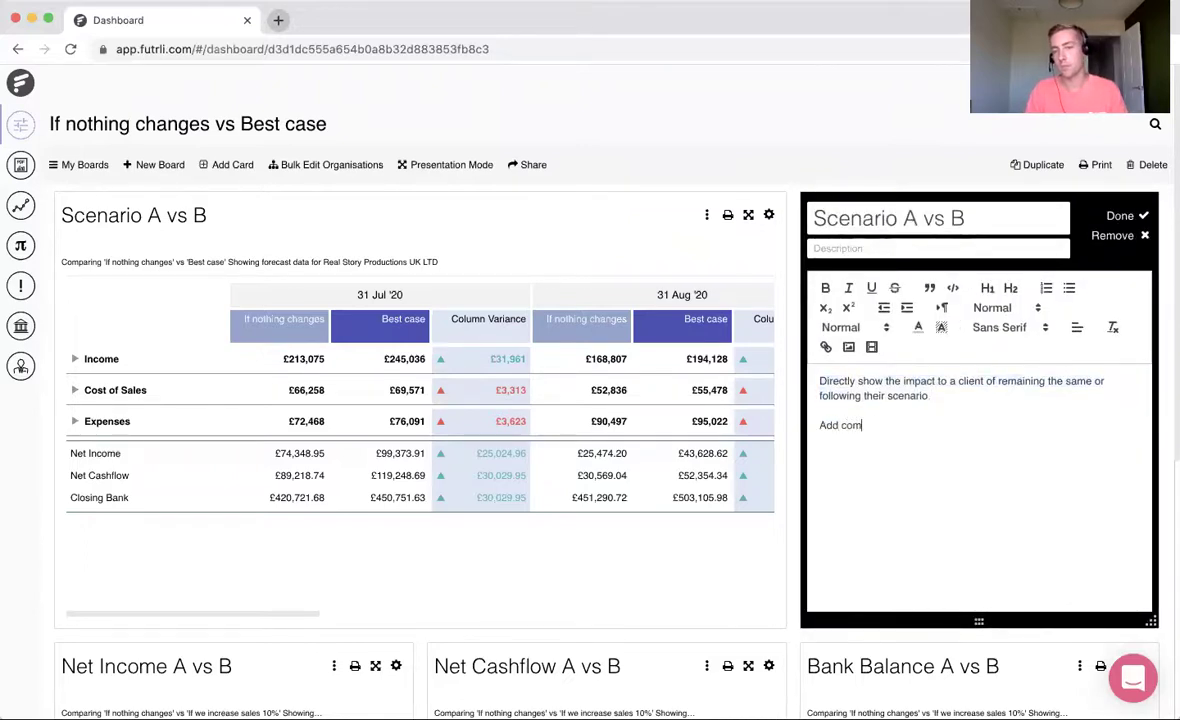
{"action": "left_click_drag", "start_coordinate": [886, 427], "coordinate": [814, 425]}
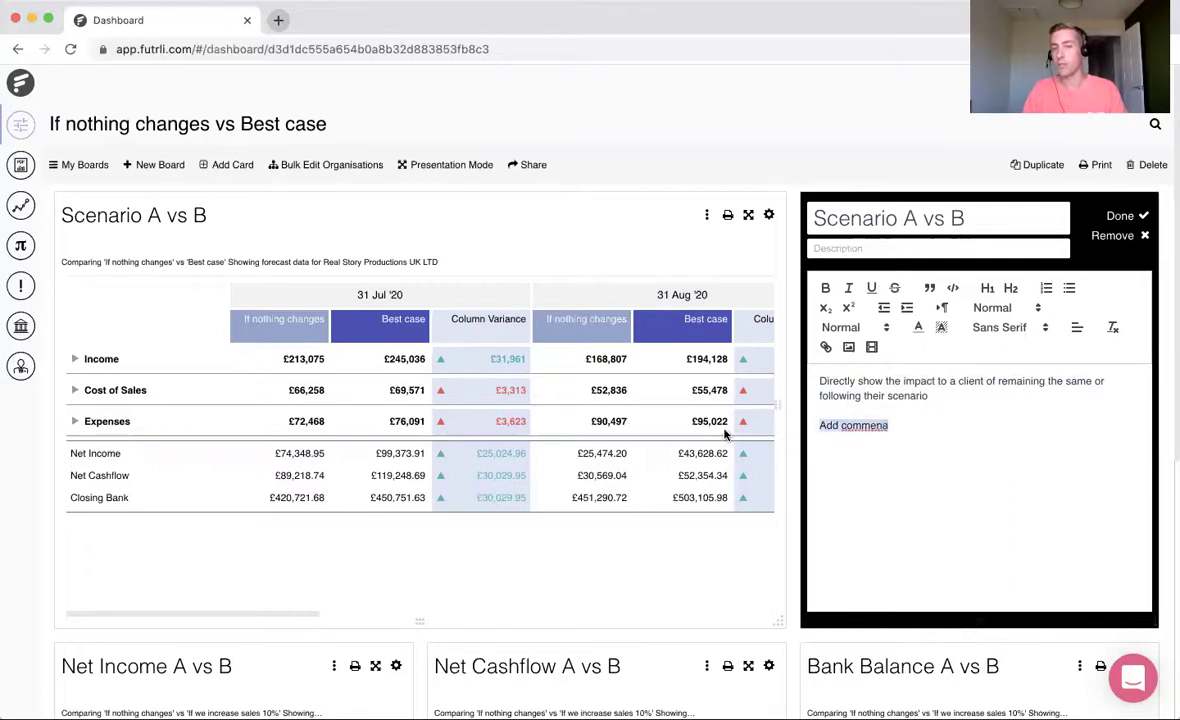
{"action": "key", "text": "BackSpace"}
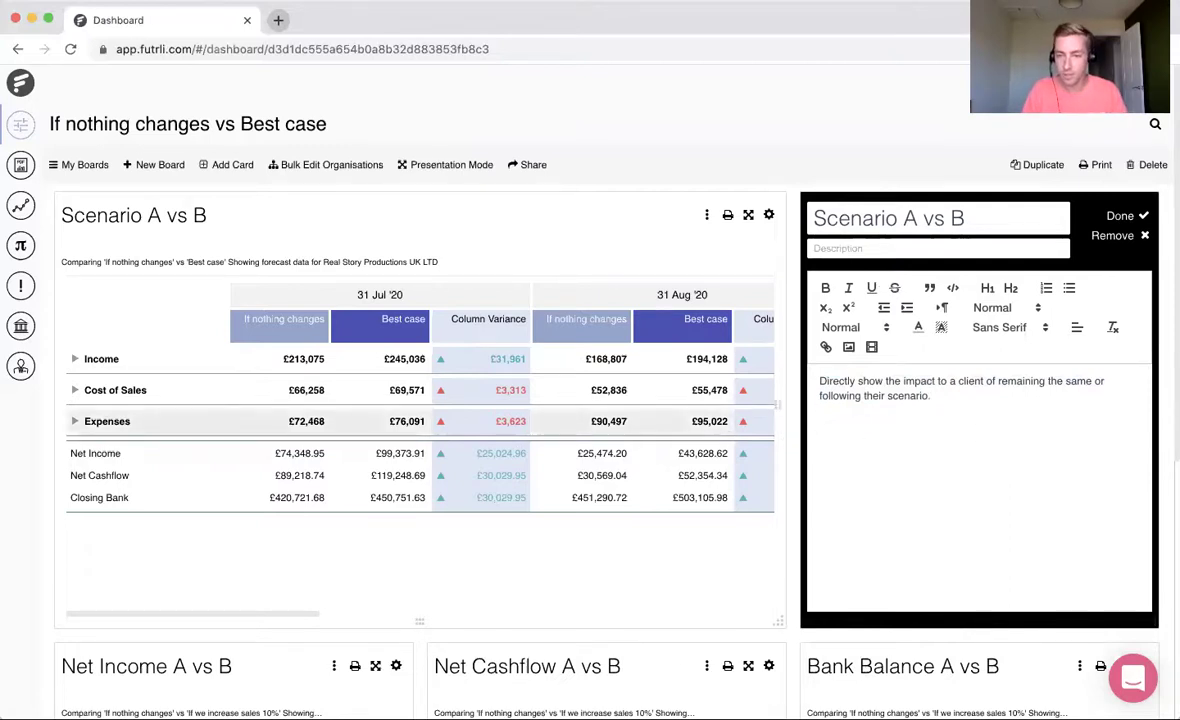
{"action": "left_click", "coordinate": [1127, 219]}
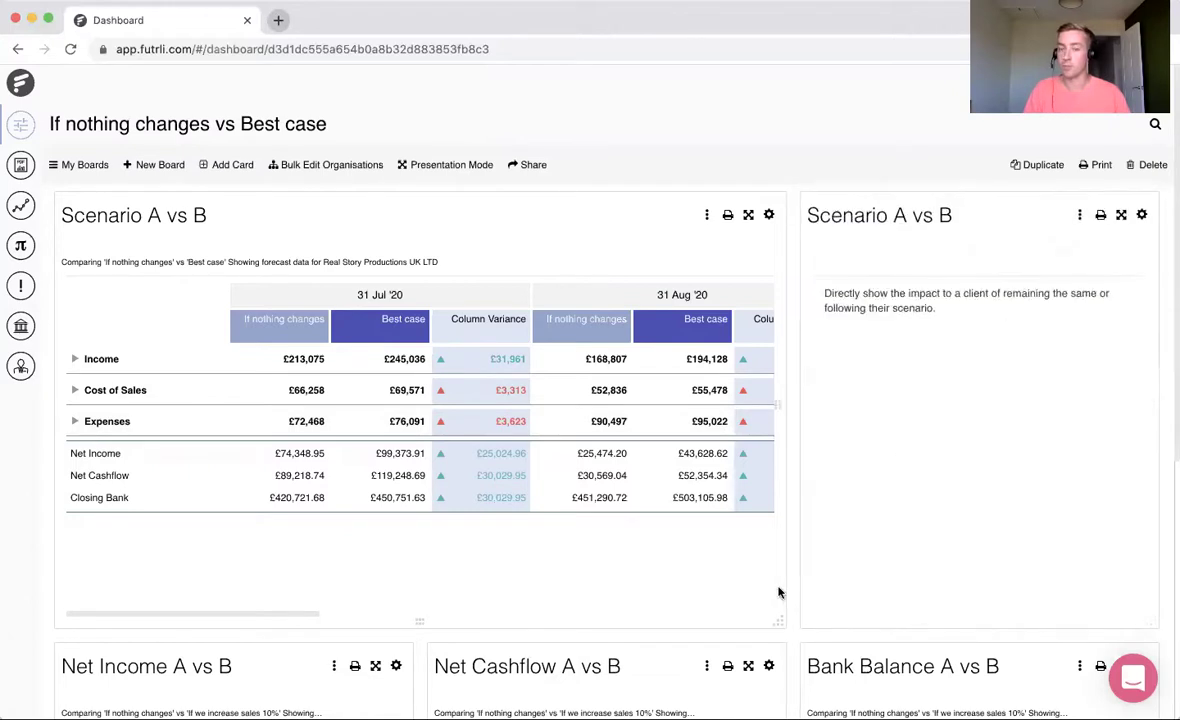
Remove the Scenario A vs B text card from the board and try to widen the comparison table card
{"action": "left_click", "coordinate": [1080, 216]}
{"action": "left_click", "coordinate": [1041, 267]}
{"action": "left_click", "coordinate": [797, 265]}
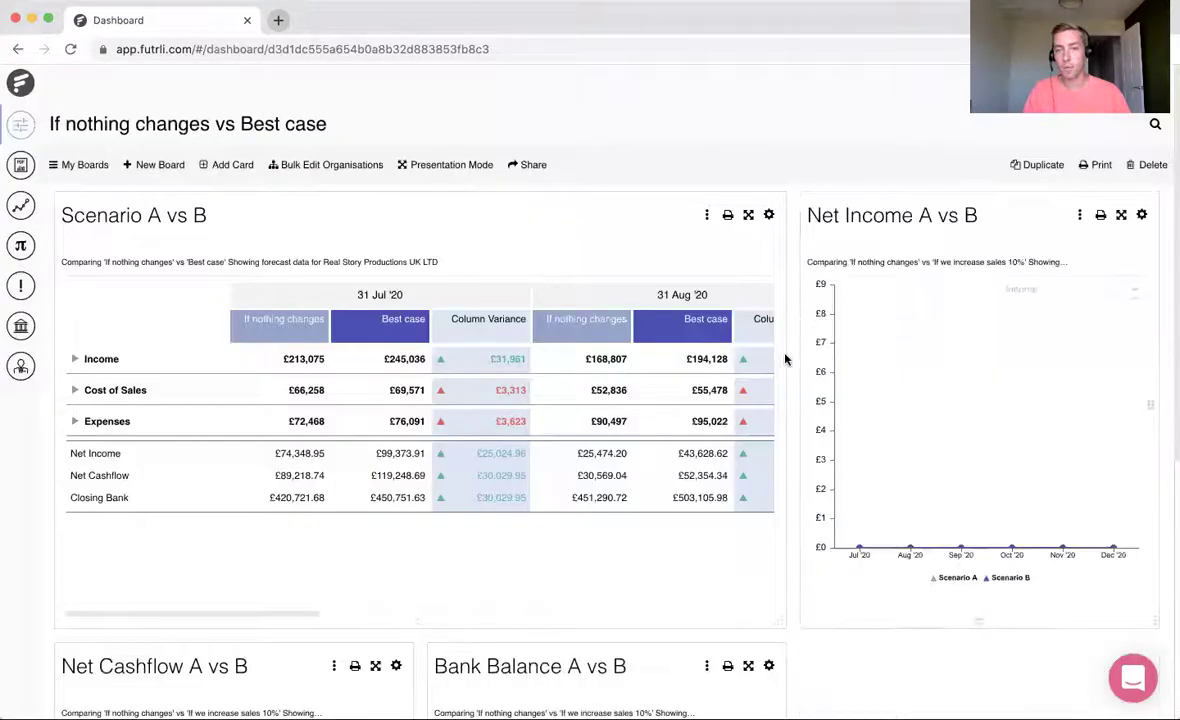
{"action": "left_click_drag", "start_coordinate": [774, 367], "coordinate": [1118, 362]}
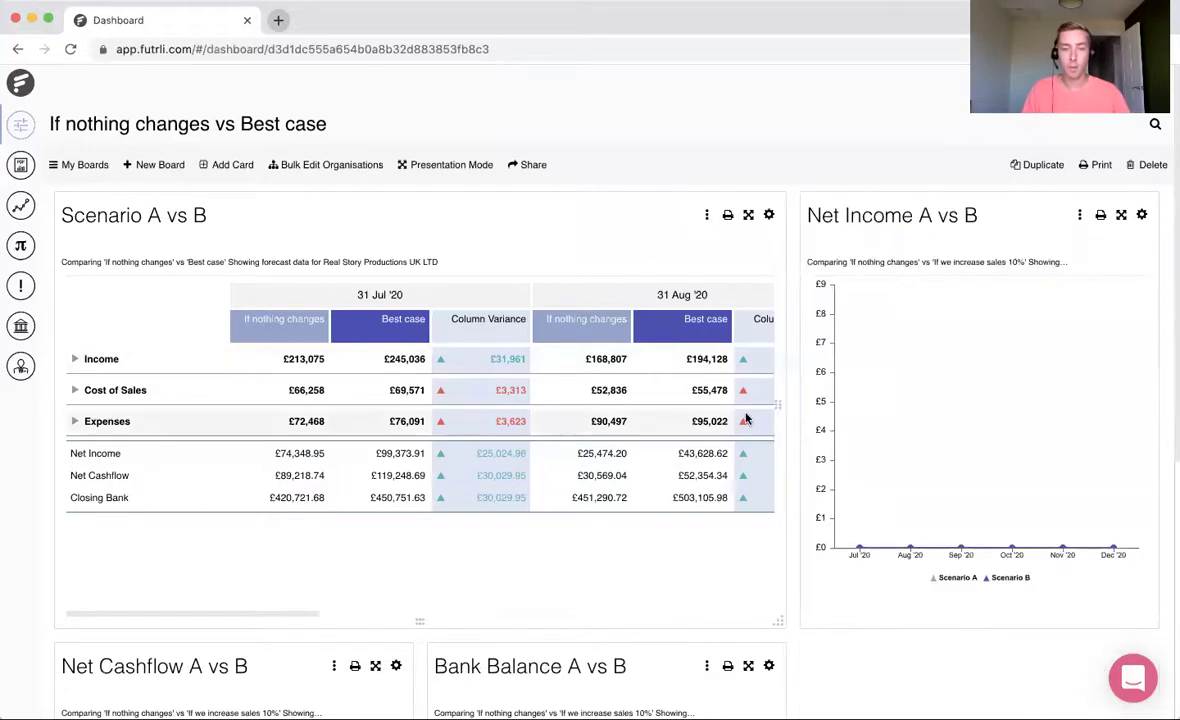
Add a video card to the board, keeping its default title and video source
{"action": "left_click", "coordinate": [225, 174]}
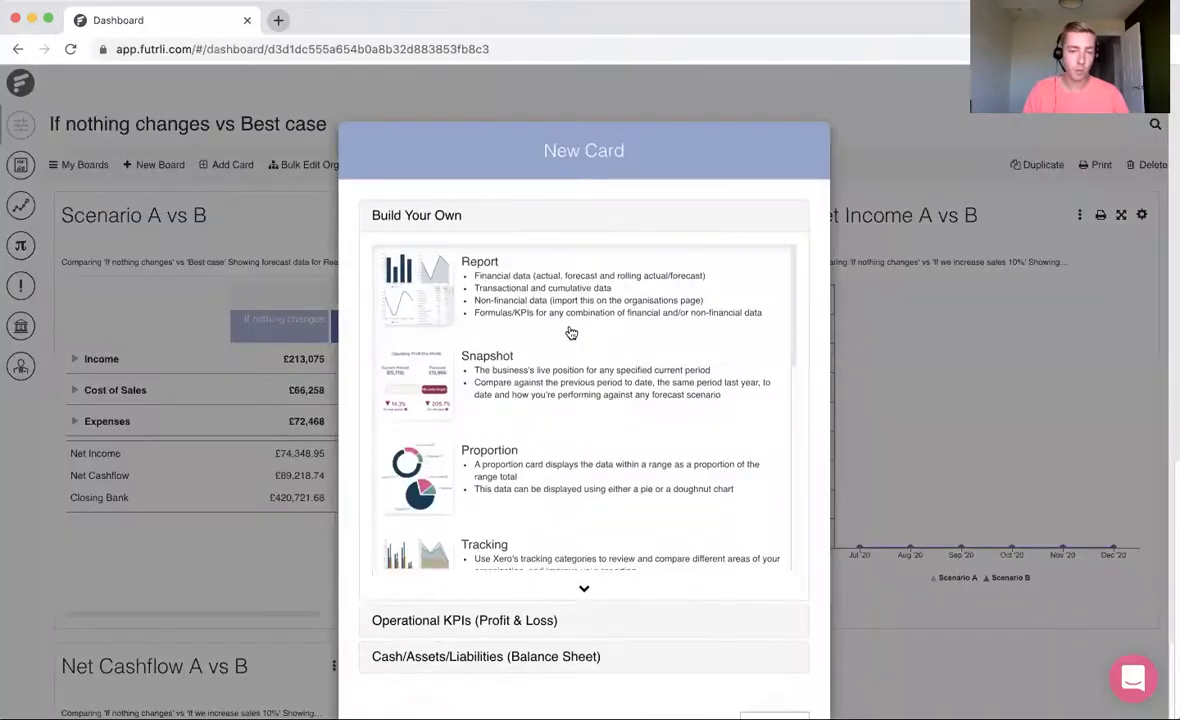
{"action": "scroll", "coordinate": [568, 550], "scroll_direction": "down", "scroll_amount": 5}
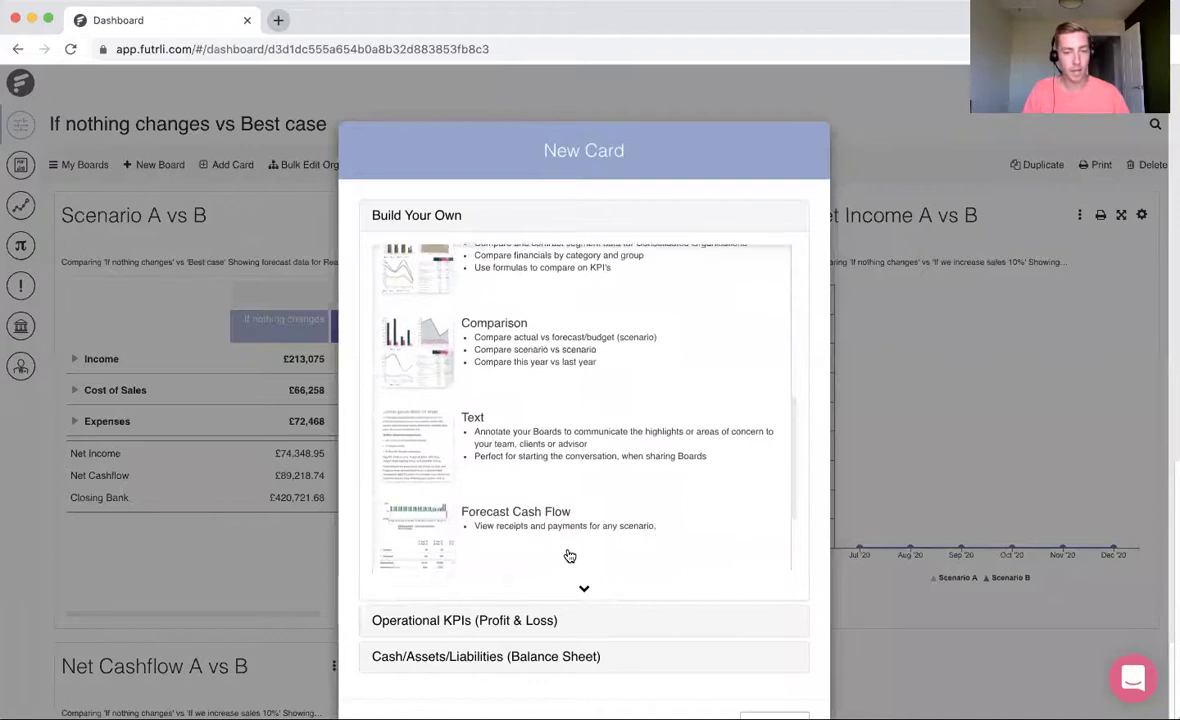
{"action": "scroll", "coordinate": [560, 535], "scroll_direction": "down", "scroll_amount": 3}
{"action": "left_click", "coordinate": [521, 478]}
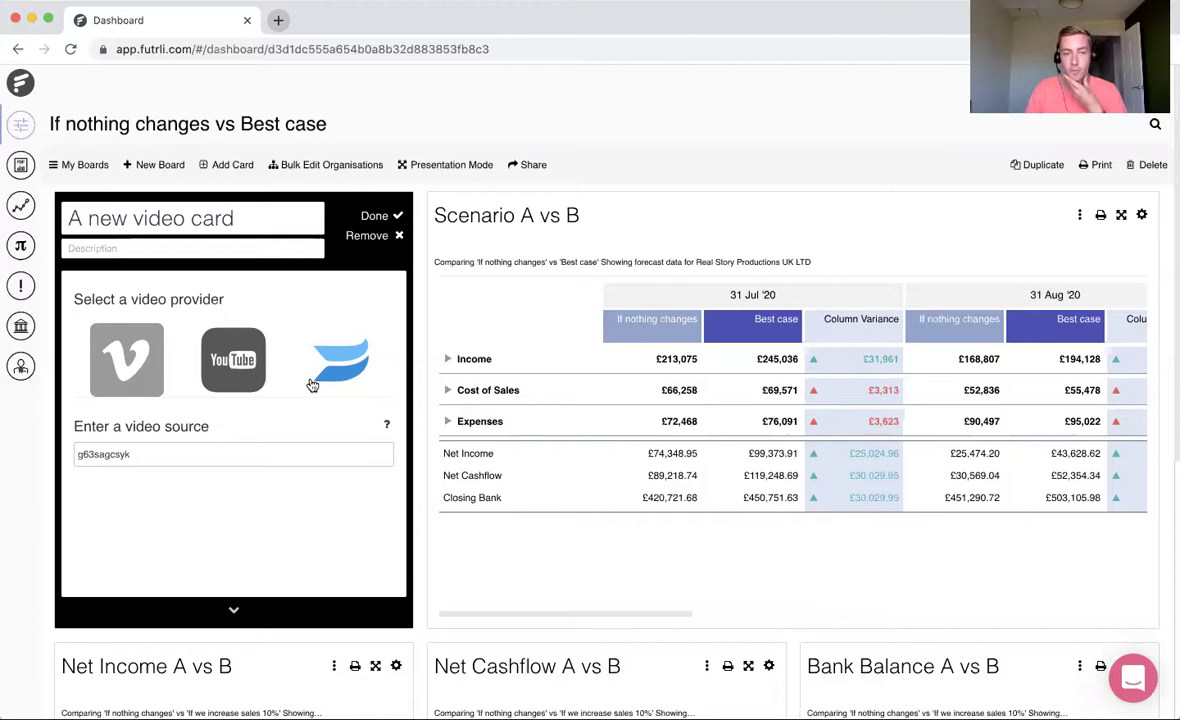
{"action": "left_click", "coordinate": [377, 215]}
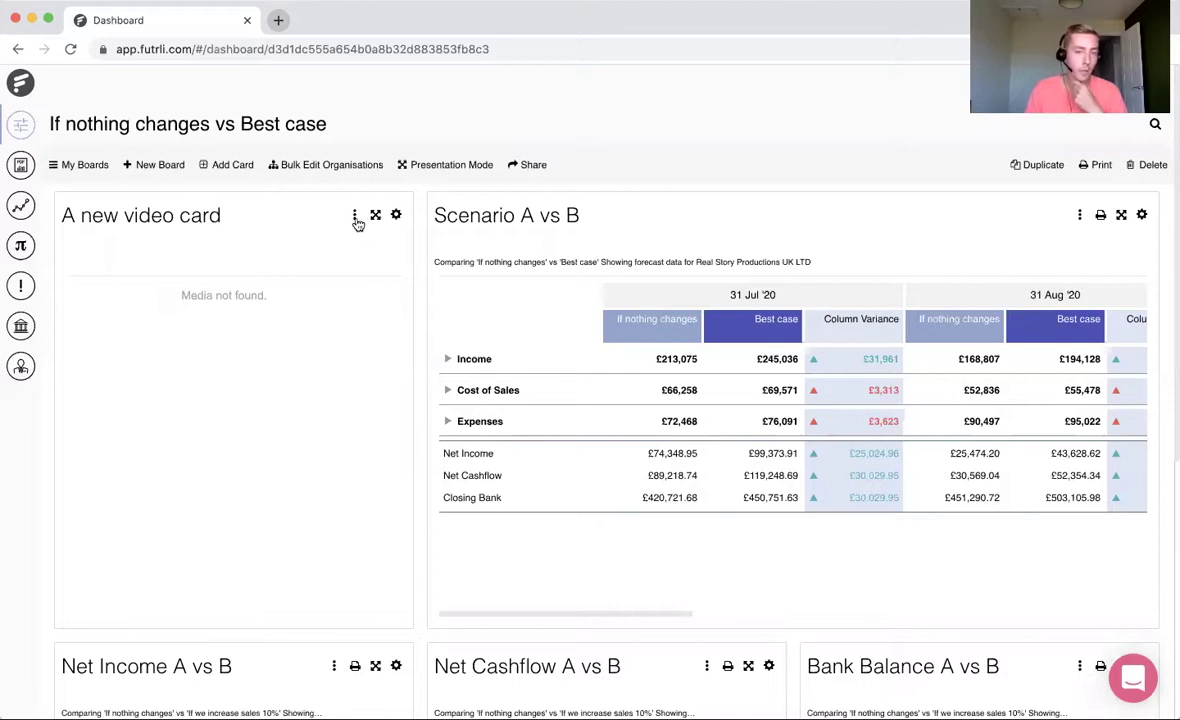
Set column 1 of the Net Income A vs B card to If nothing changes with the custom name Worst Case
{"action": "scroll", "coordinate": [403, 377], "scroll_direction": "down", "scroll_amount": 5}
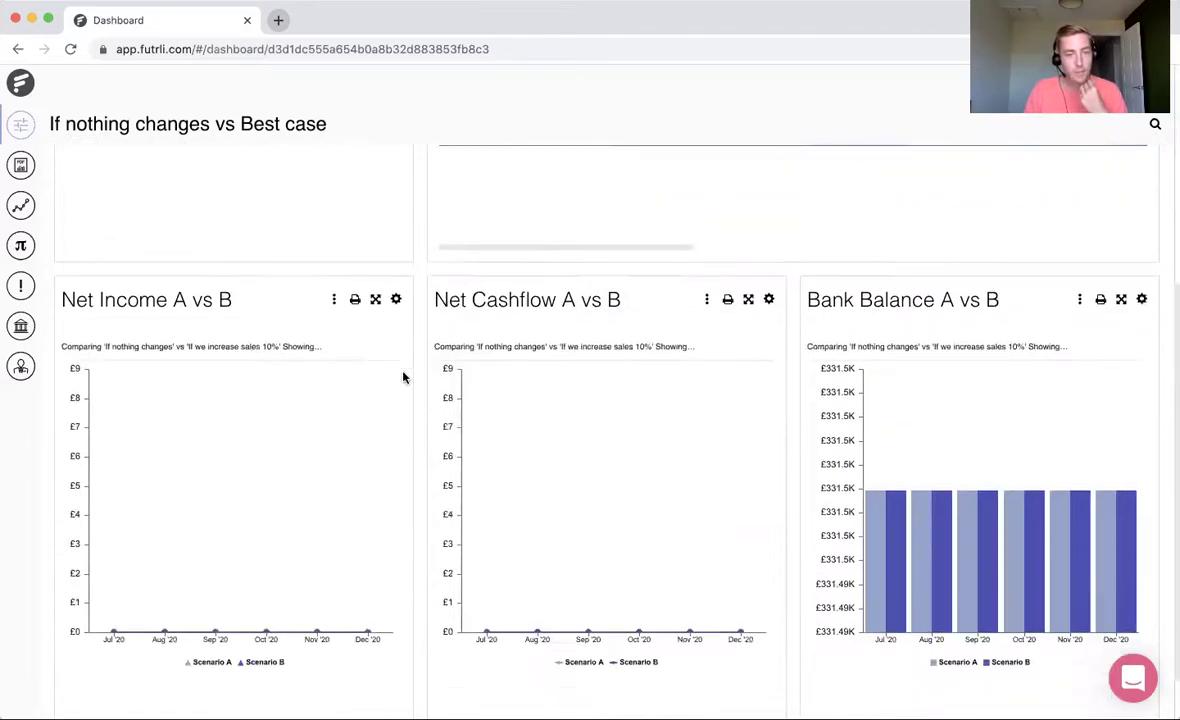
{"action": "left_click", "coordinate": [397, 290]}
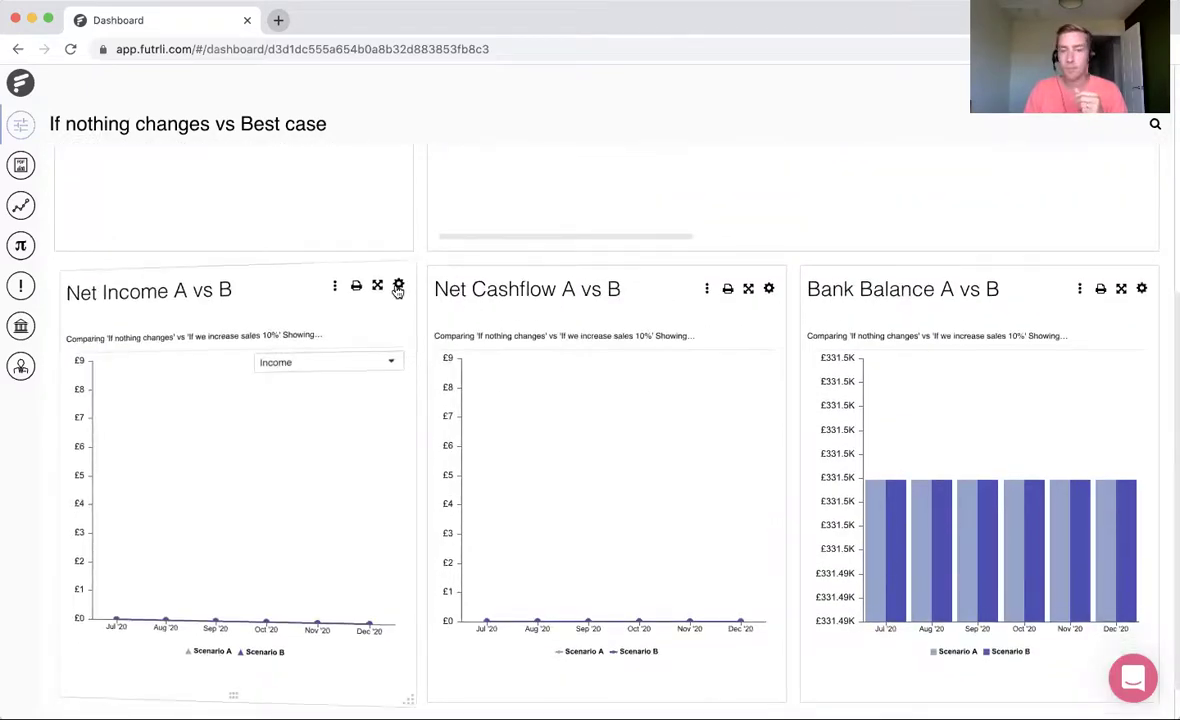
{"action": "left_click", "coordinate": [174, 536]}
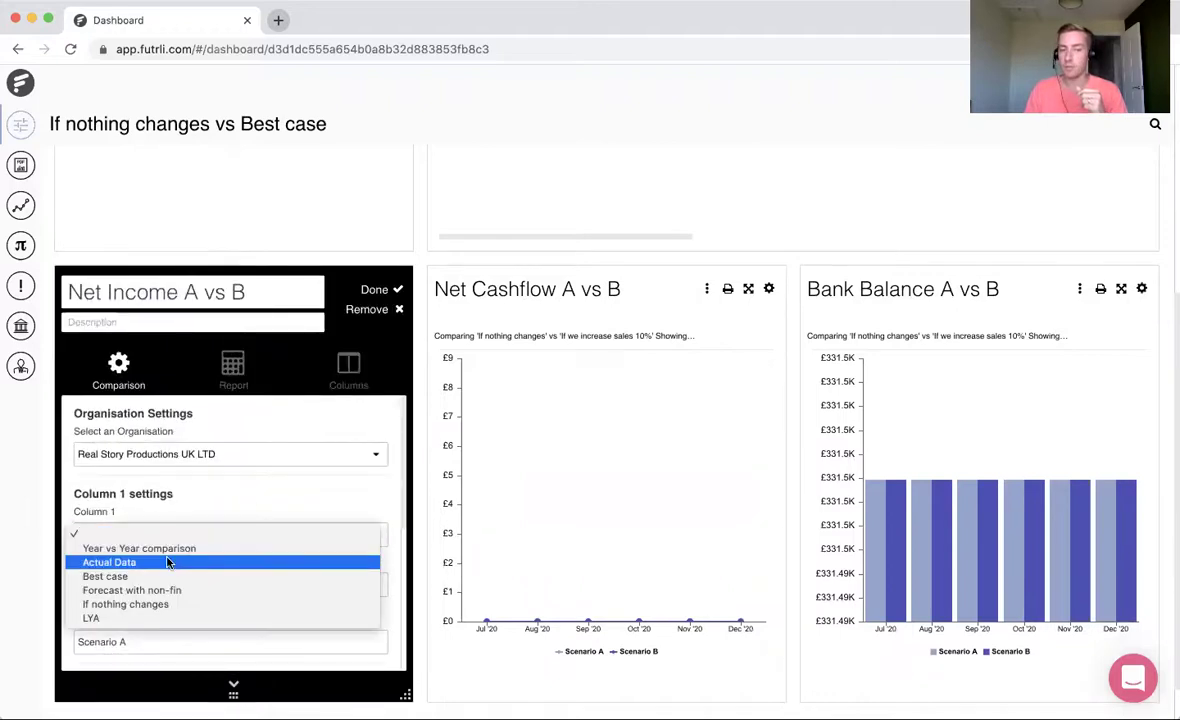
{"action": "left_click", "coordinate": [163, 603]}
{"action": "scroll", "coordinate": [208, 508], "scroll_direction": "down", "scroll_amount": 2}
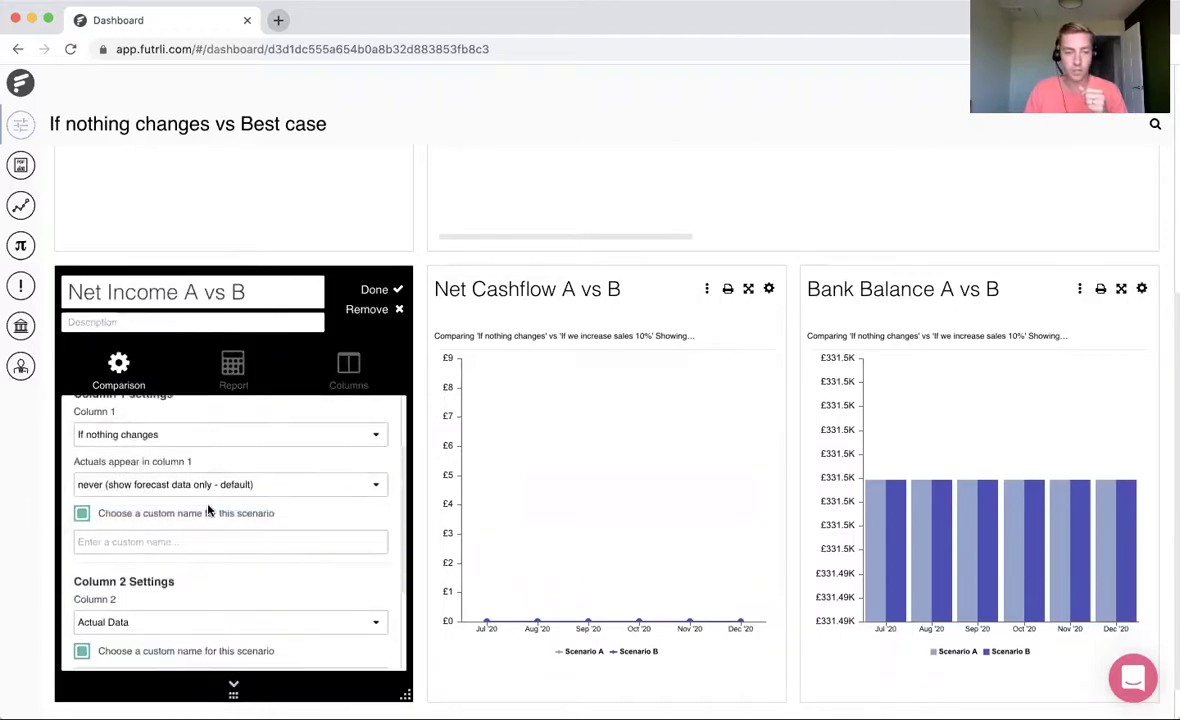
{"action": "scroll", "coordinate": [208, 510], "scroll_direction": "down", "scroll_amount": 1}
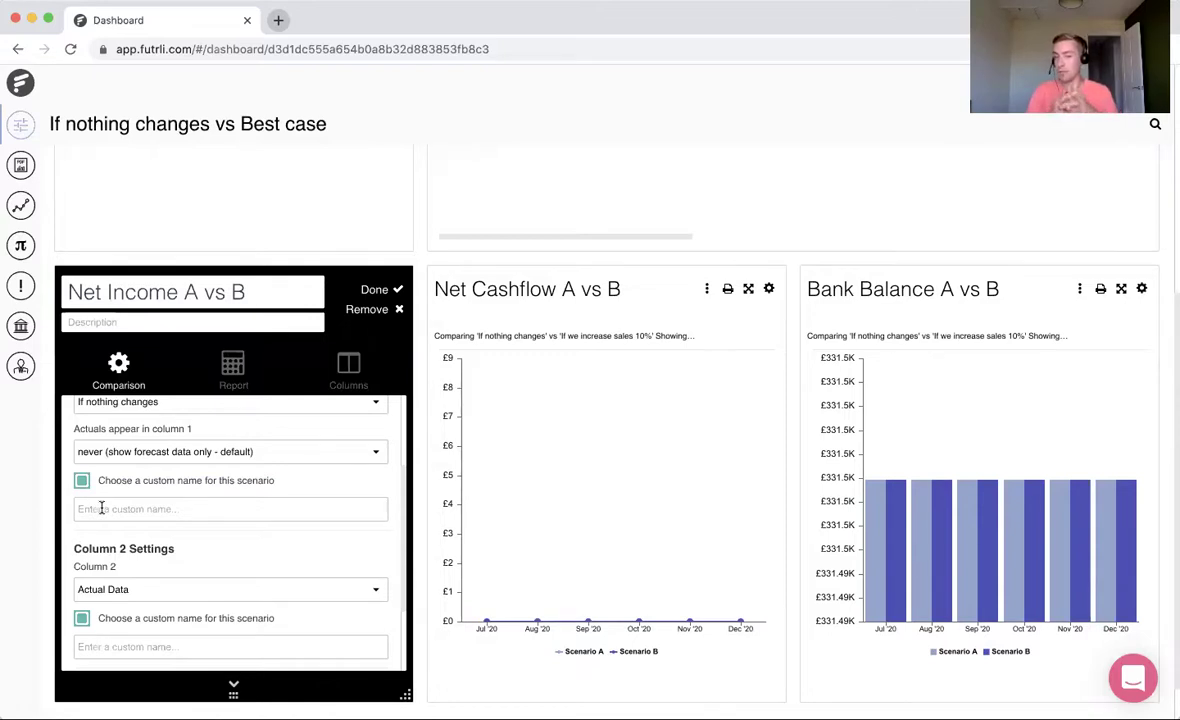
{"action": "left_click", "coordinate": [134, 507]}
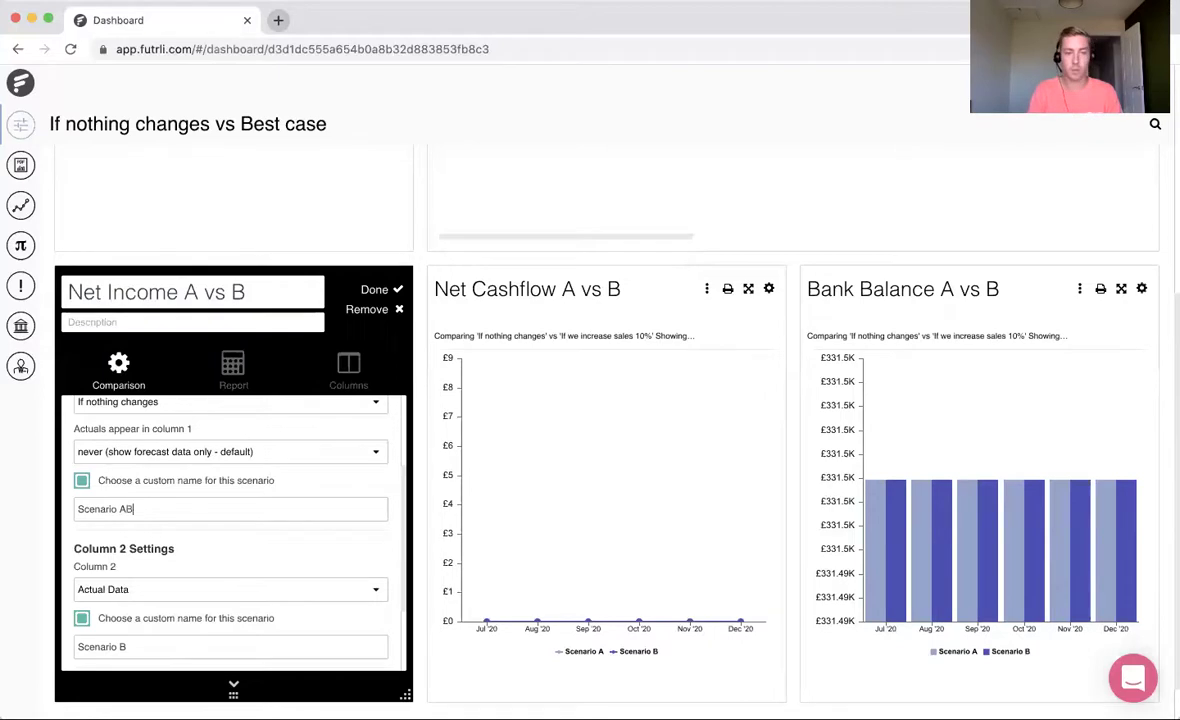
{"action": "type", "text": "Worst Case"}
Set column 2 of the Net Income A vs B card to Best case and save the card's settings
{"action": "scroll", "coordinate": [137, 537], "scroll_direction": "down", "scroll_amount": 2}
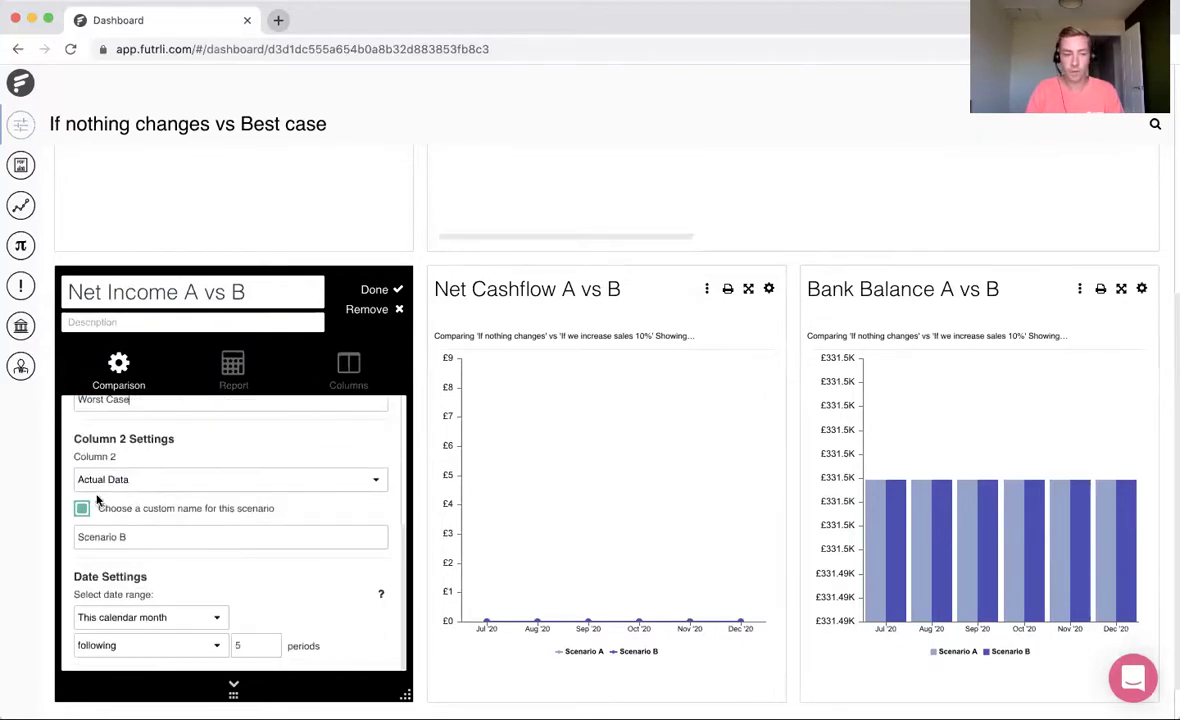
{"action": "left_click", "coordinate": [113, 480]}
{"action": "left_click", "coordinate": [106, 493]}
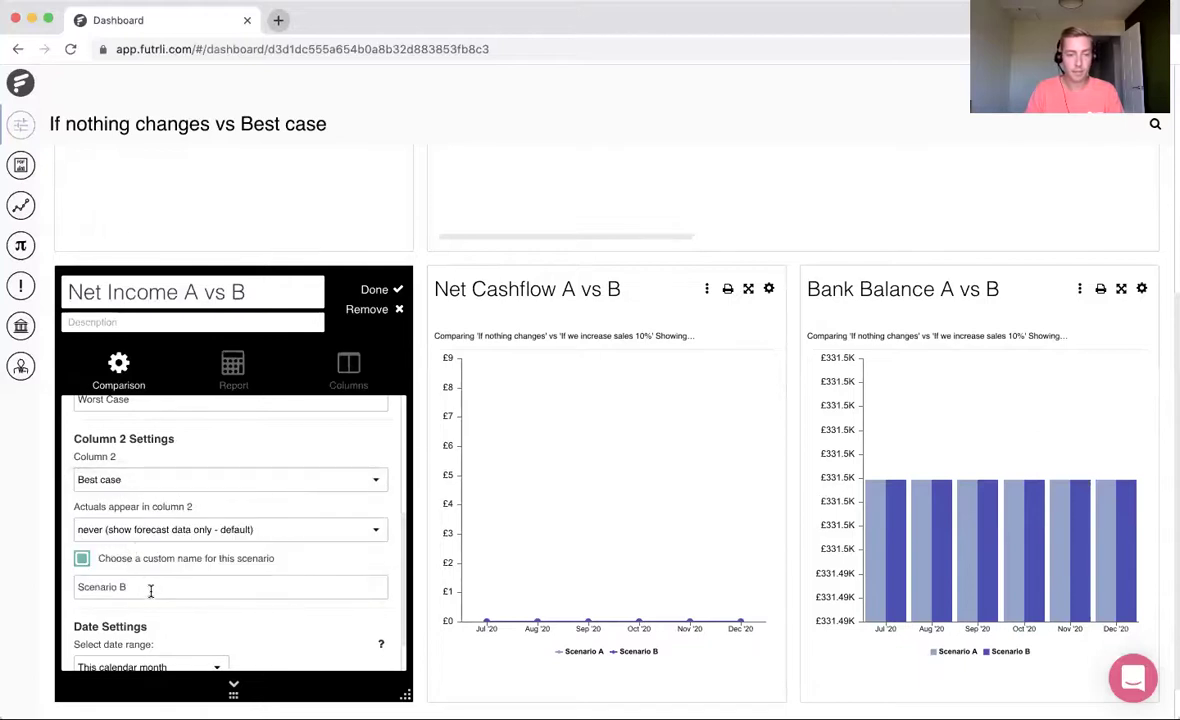
{"action": "scroll", "coordinate": [152, 588], "scroll_direction": "down", "scroll_amount": 1}
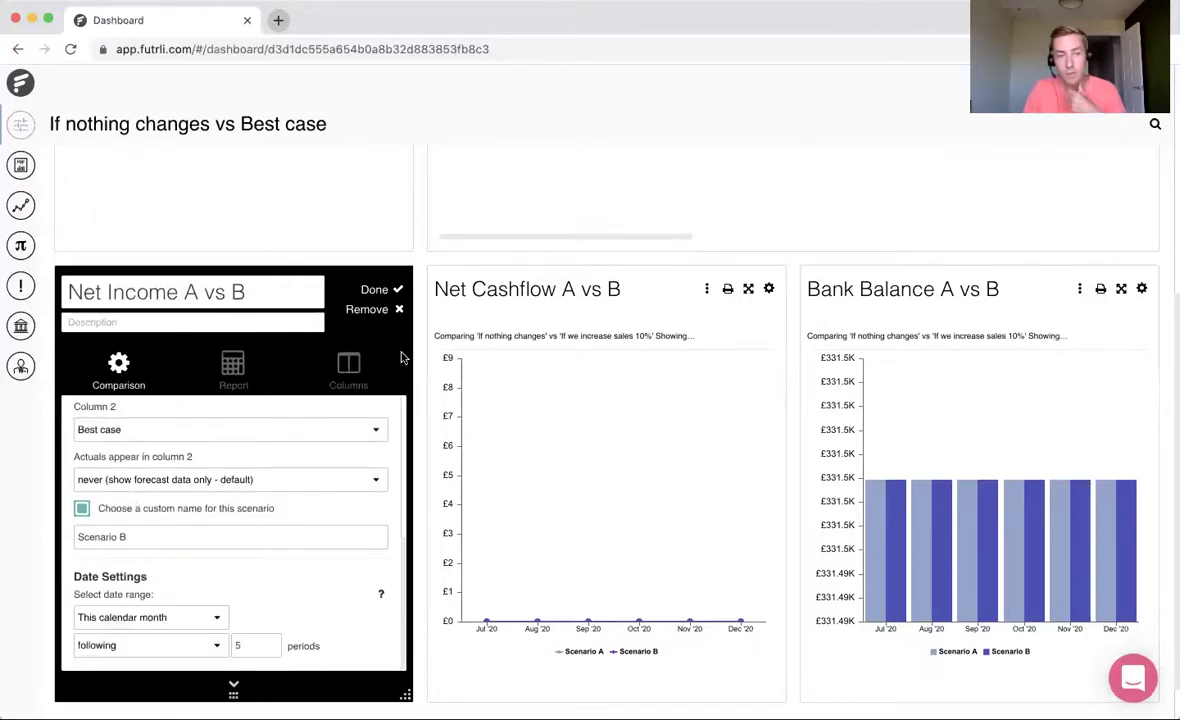
{"action": "left_click", "coordinate": [376, 291]}
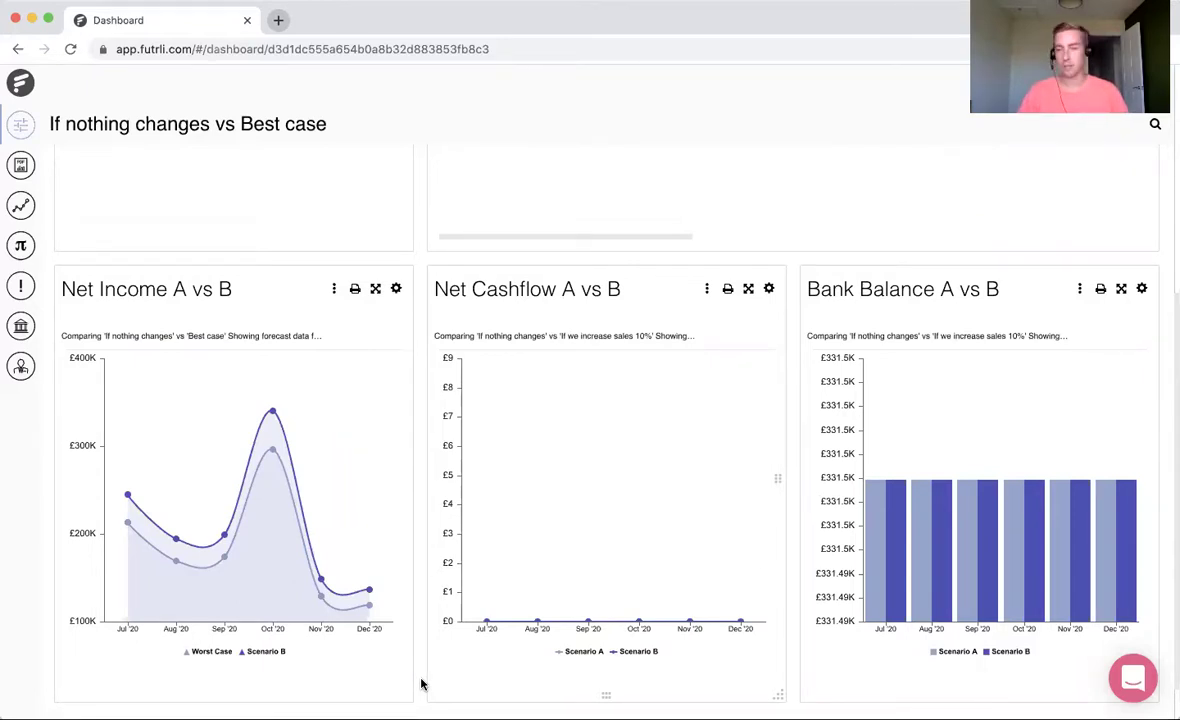
Turn off the custom scenario names for both columns of the Net Income A vs B card and save its settings
{"action": "left_click", "coordinate": [396, 288]}
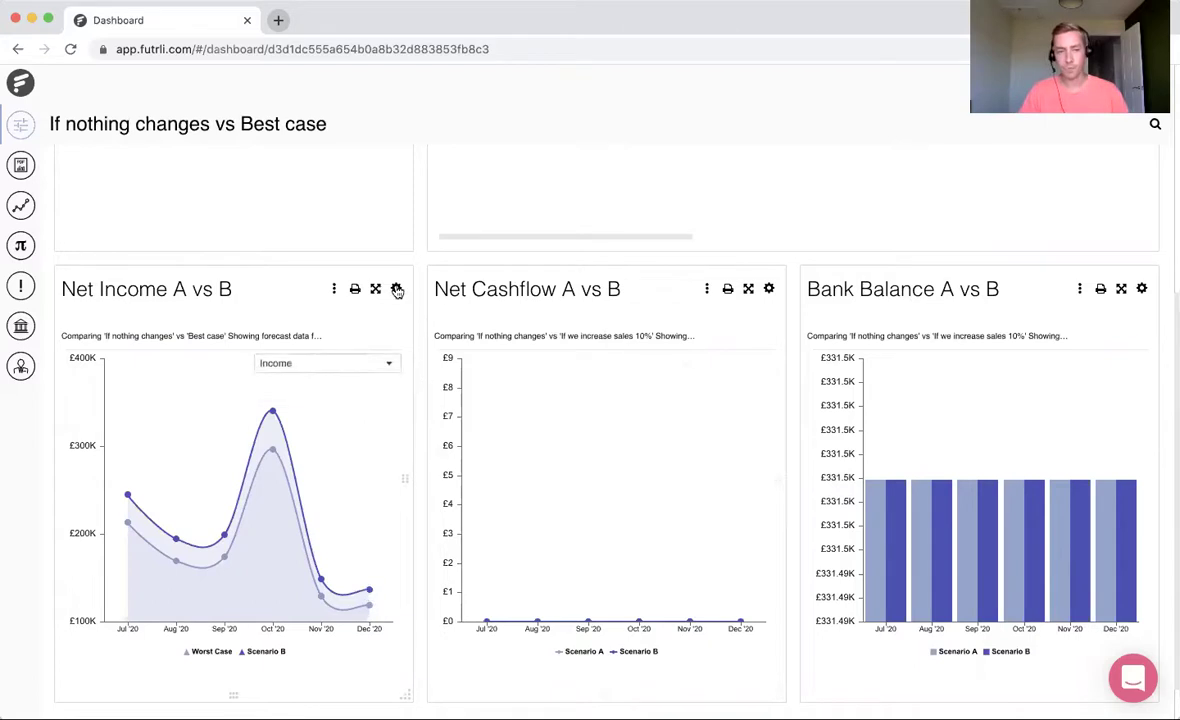
{"action": "left_click", "coordinate": [81, 613]}
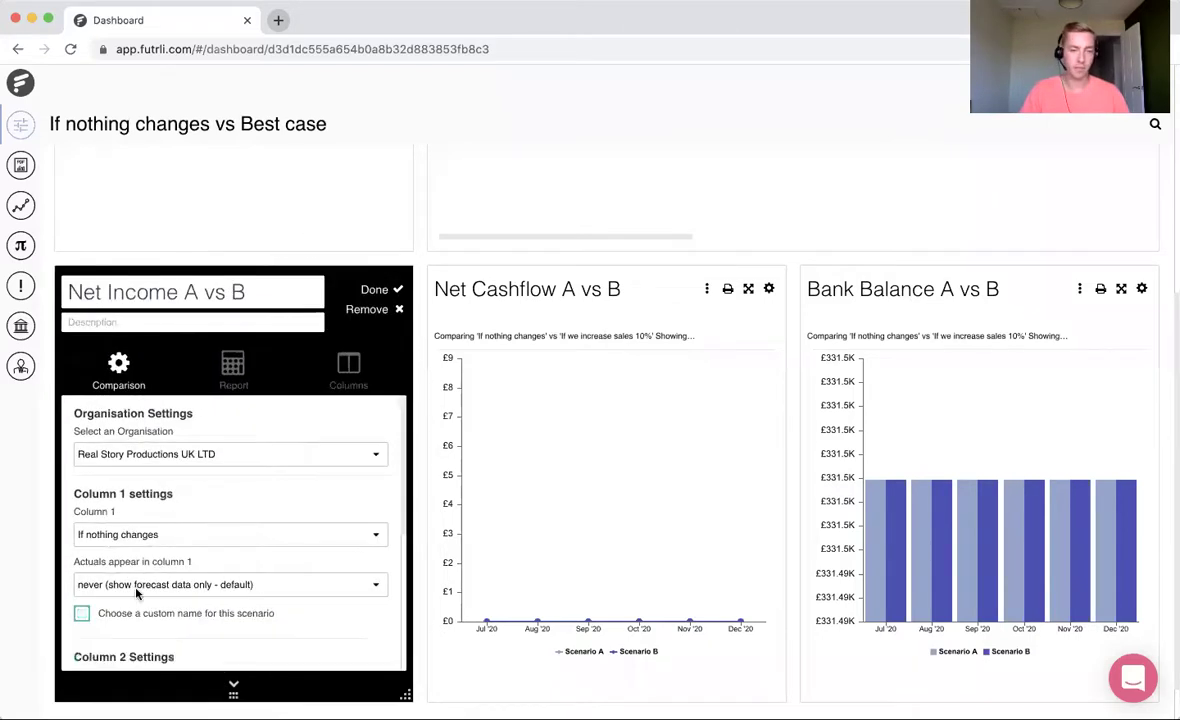
{"action": "scroll", "coordinate": [100, 580], "scroll_direction": "down", "scroll_amount": 5}
{"action": "left_click", "coordinate": [81, 536]}
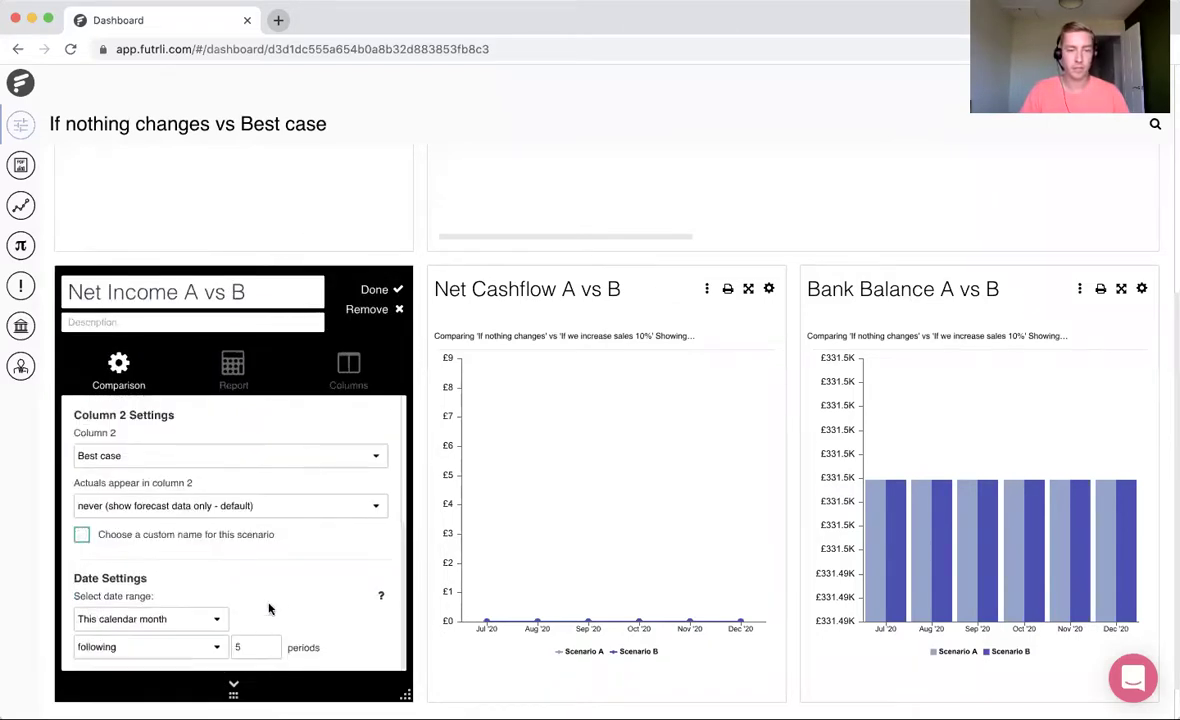
{"action": "left_click", "coordinate": [370, 289]}
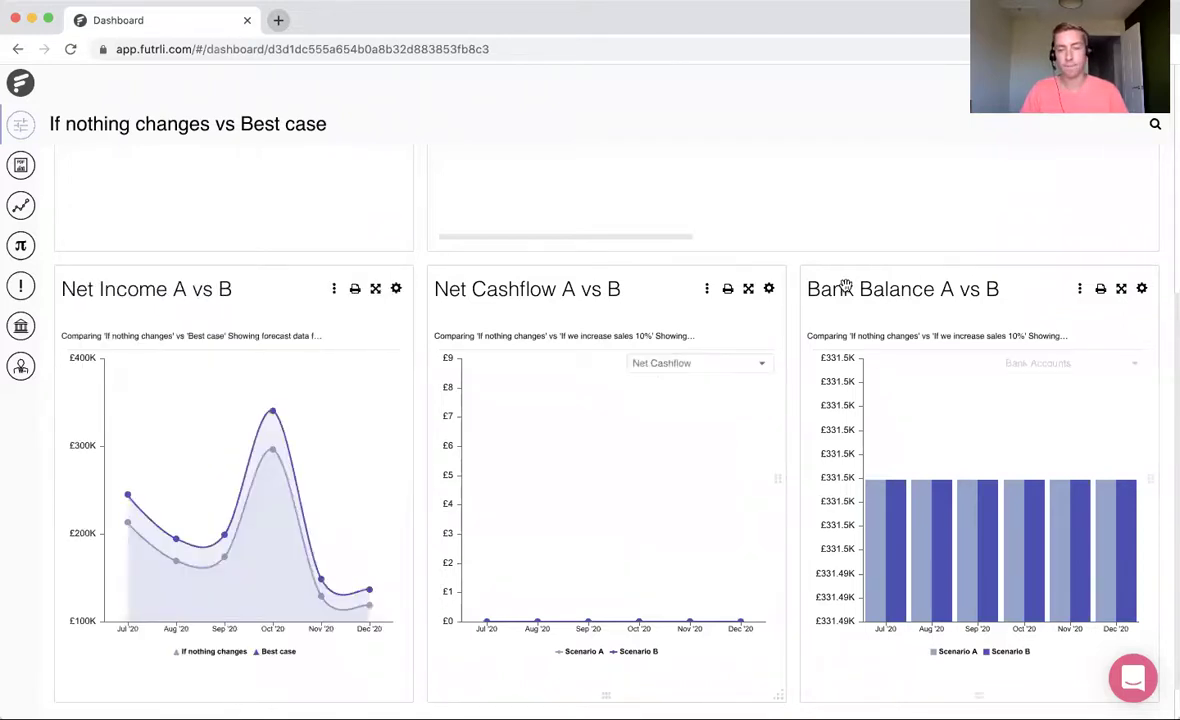
Set the Net Cashflow A vs B card to compare If nothing changes with Best case, without custom scenario names, and save it
{"action": "left_click", "coordinate": [771, 290]}
{"action": "left_click", "coordinate": [508, 534]}
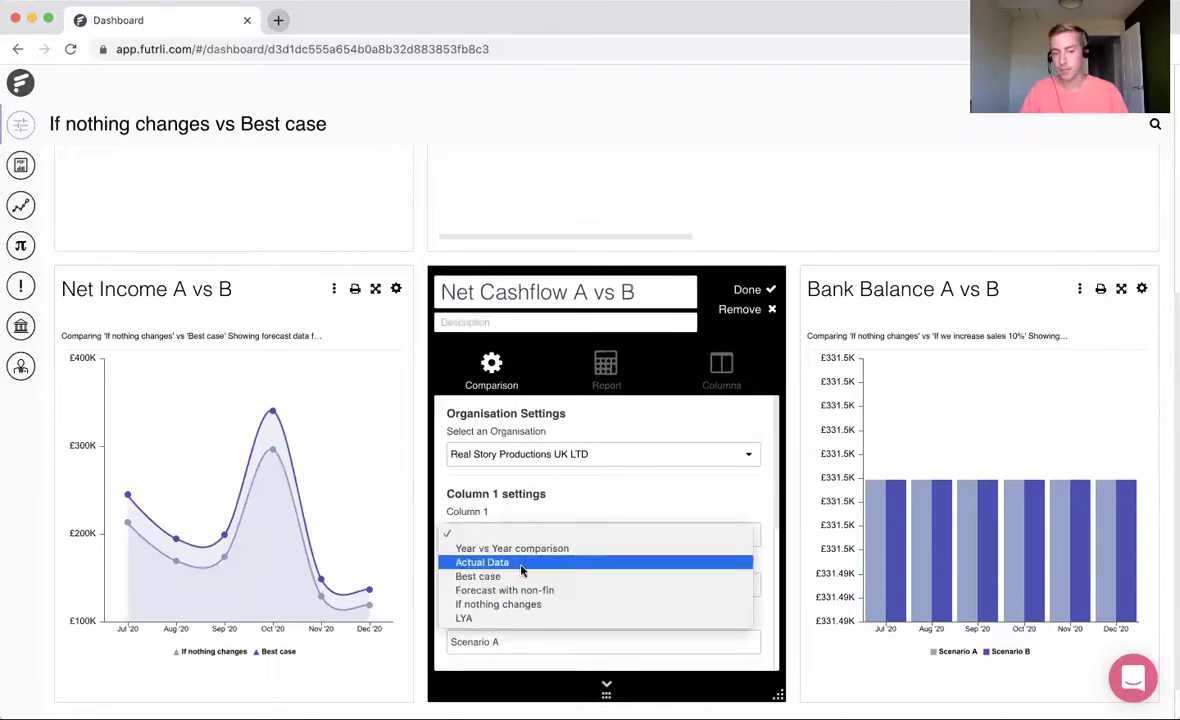
{"action": "left_click", "coordinate": [516, 605]}
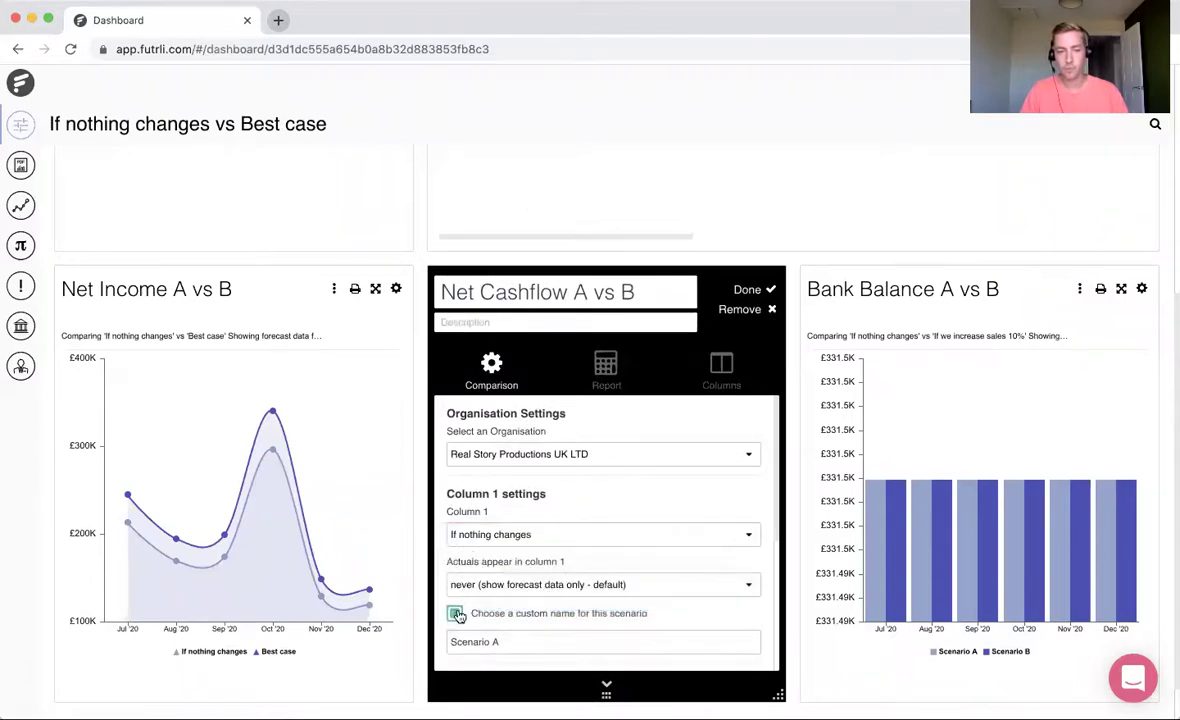
{"action": "scroll", "coordinate": [457, 617], "scroll_direction": "down", "scroll_amount": 3}
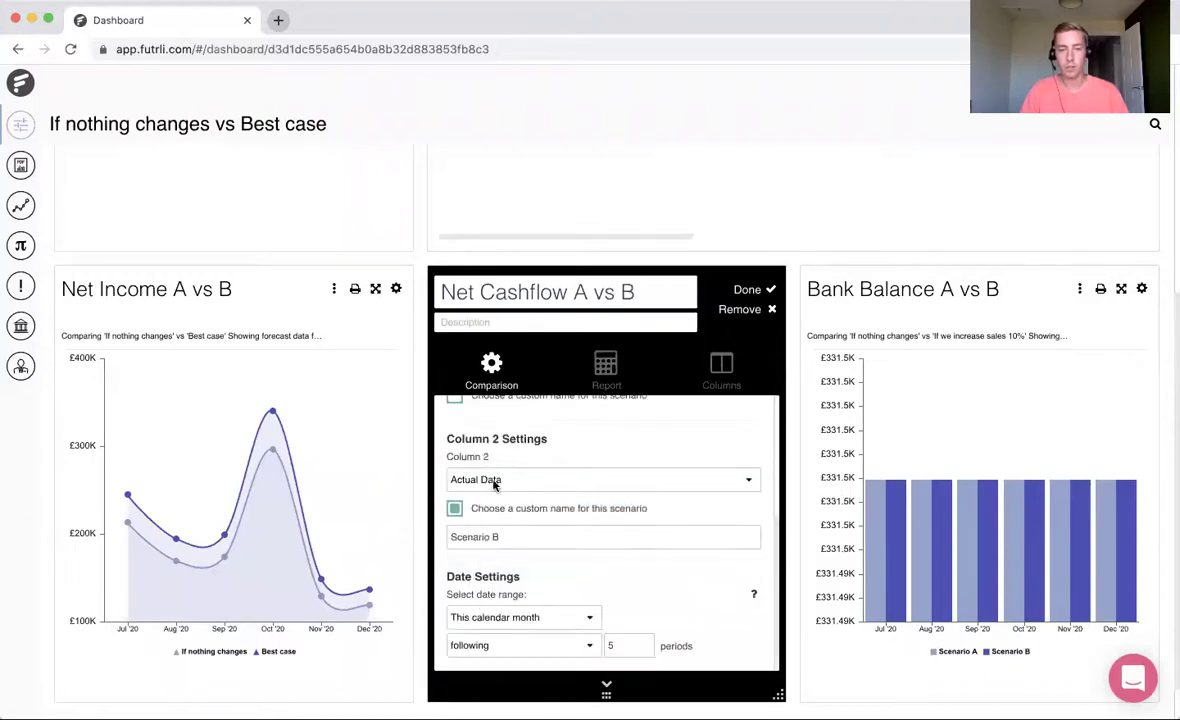
{"action": "left_click", "coordinate": [490, 480]}
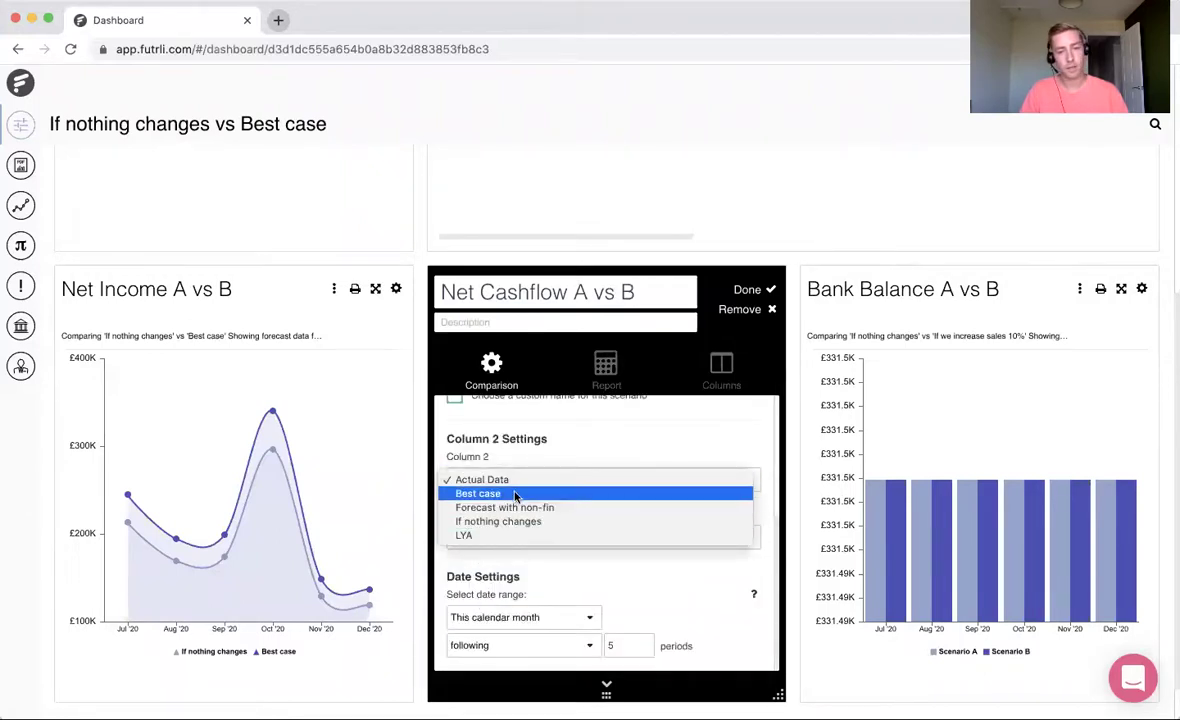
{"action": "left_click", "coordinate": [495, 494]}
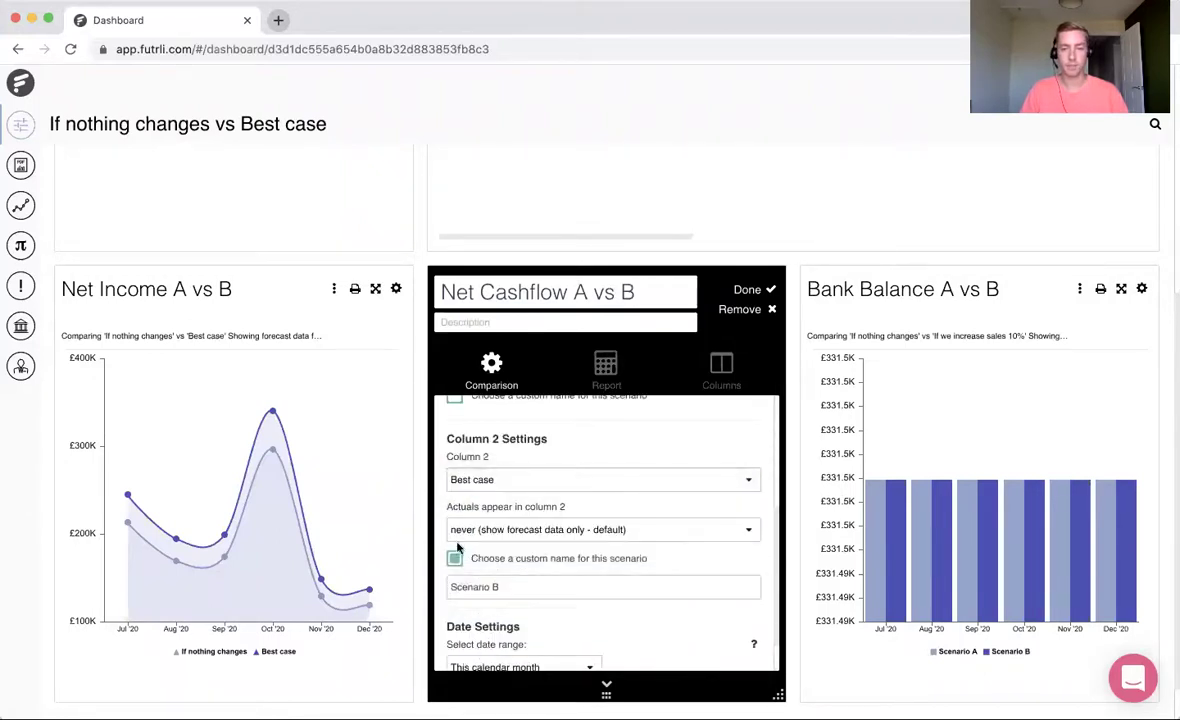
{"action": "left_click", "coordinate": [746, 290]}
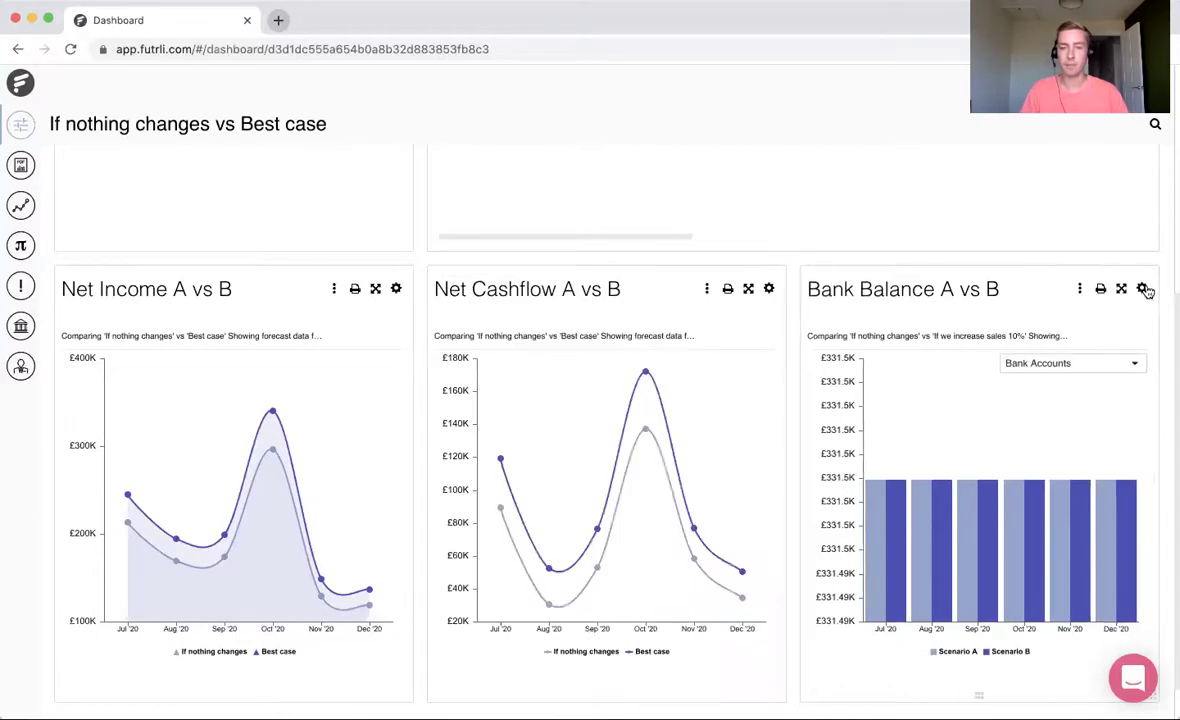
Set the Bank Balance A vs B card to compare If nothing changes with Best case, without custom scenario names, and save it
{"action": "left_click", "coordinate": [1141, 288]}
{"action": "left_click", "coordinate": [870, 533]}
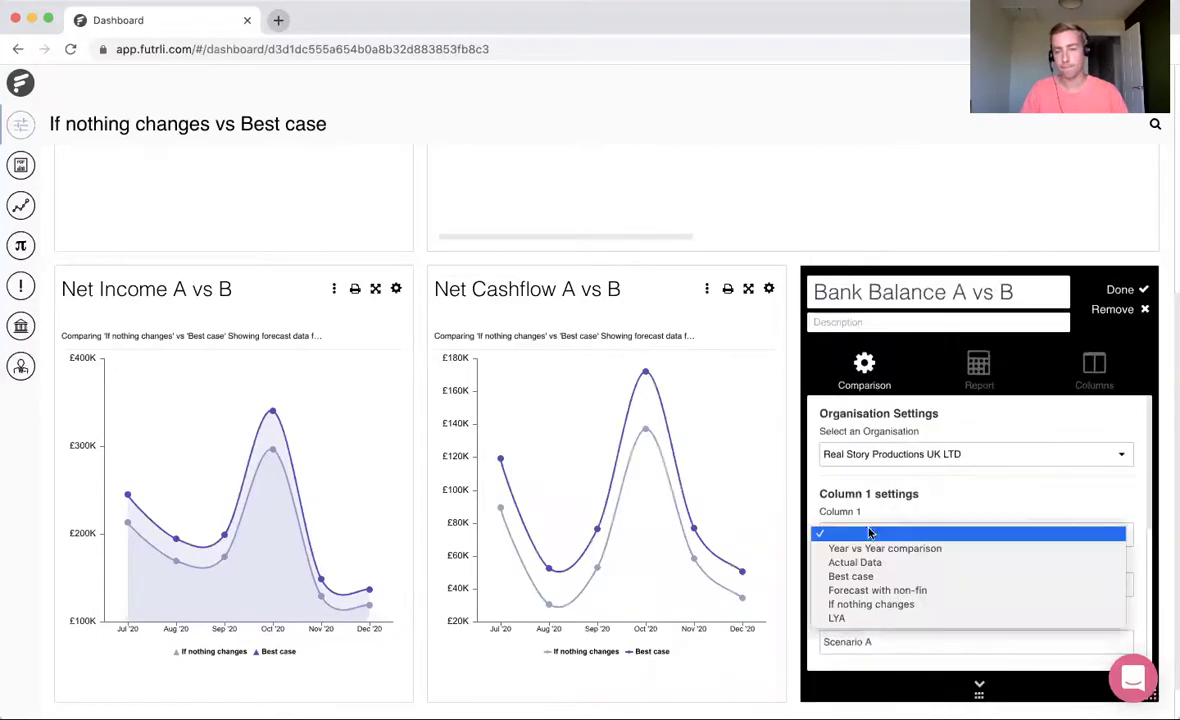
{"action": "left_click", "coordinate": [876, 604]}
{"action": "scroll", "coordinate": [842, 600], "scroll_direction": "down", "scroll_amount": 5}
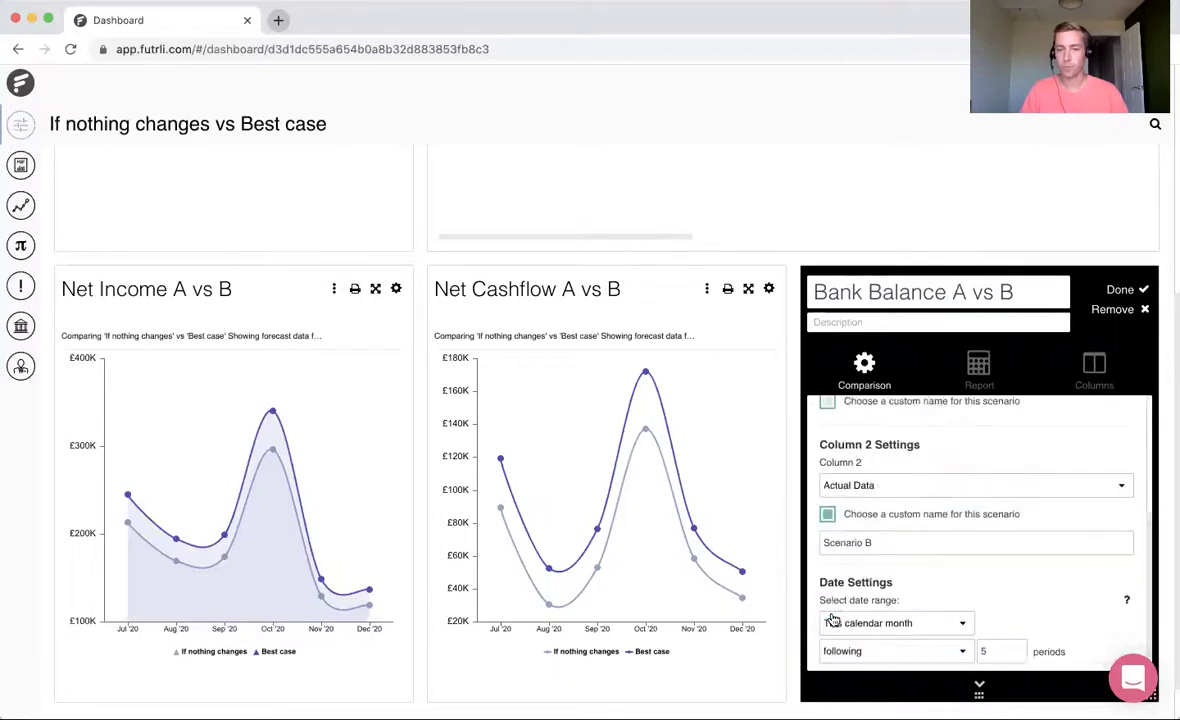
{"action": "left_click", "coordinate": [852, 488]}
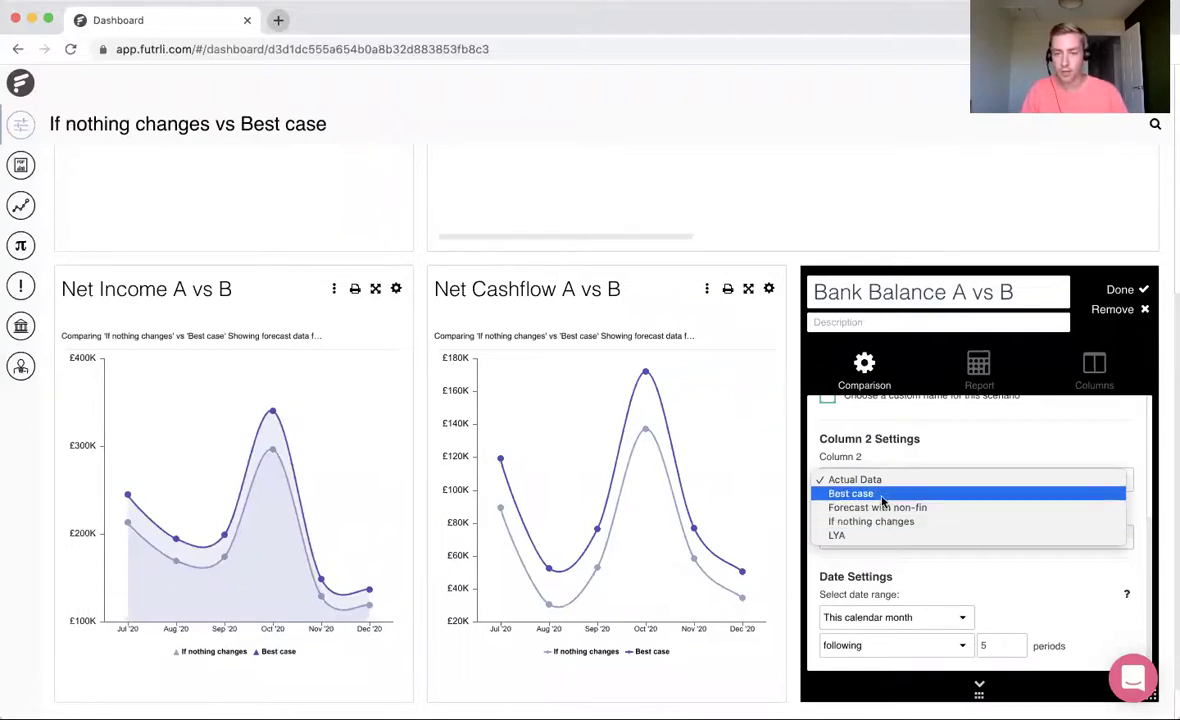
{"action": "left_click", "coordinate": [878, 494]}
{"action": "left_click", "coordinate": [828, 557]}
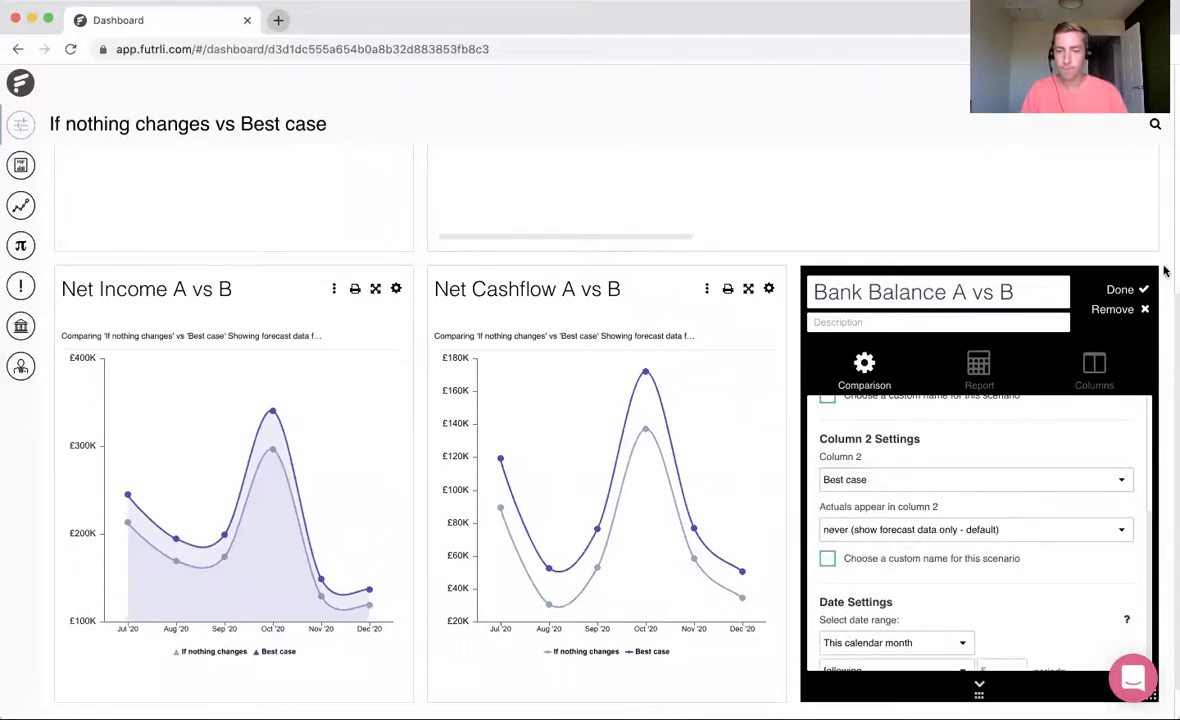
{"action": "left_click", "coordinate": [1120, 289]}
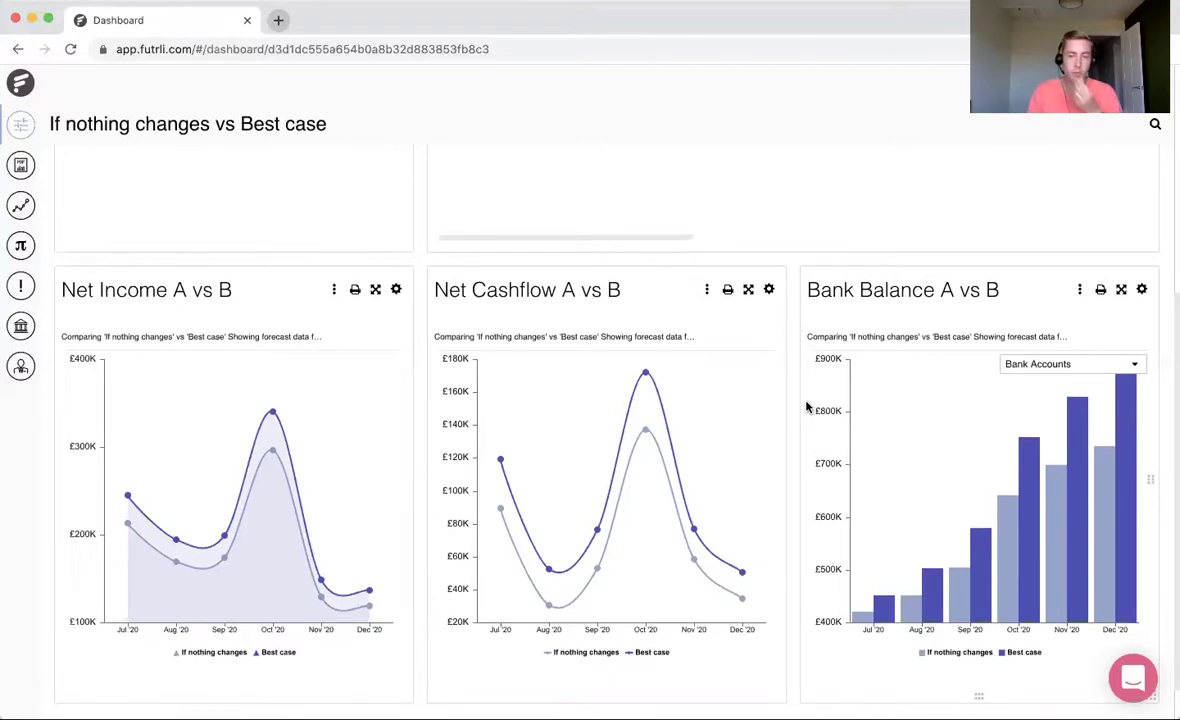
Move the If nothing changes vs Best case board from the Templates folder to the Real Story Productions UK LTD folder and check that folder
{"action": "scroll", "coordinate": [807, 407], "scroll_direction": "up", "scroll_amount": 1}
{"action": "scroll", "coordinate": [807, 407], "scroll_direction": "up", "scroll_amount": 5}
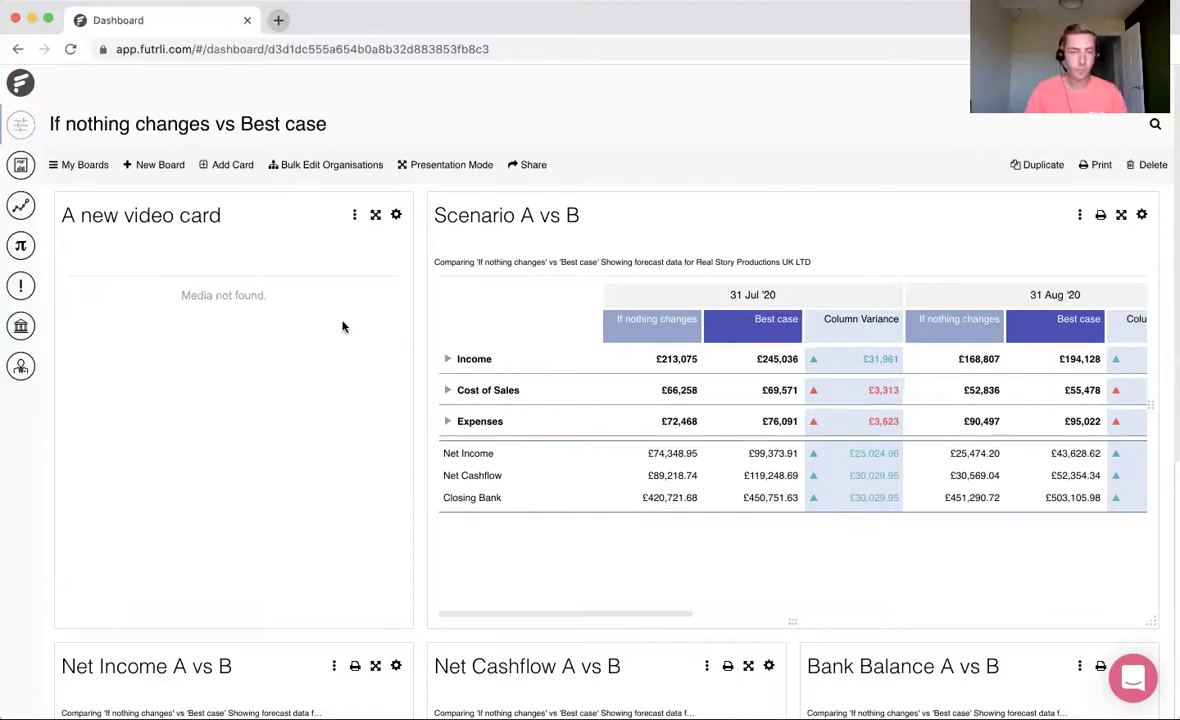
{"action": "left_click", "coordinate": [78, 166]}
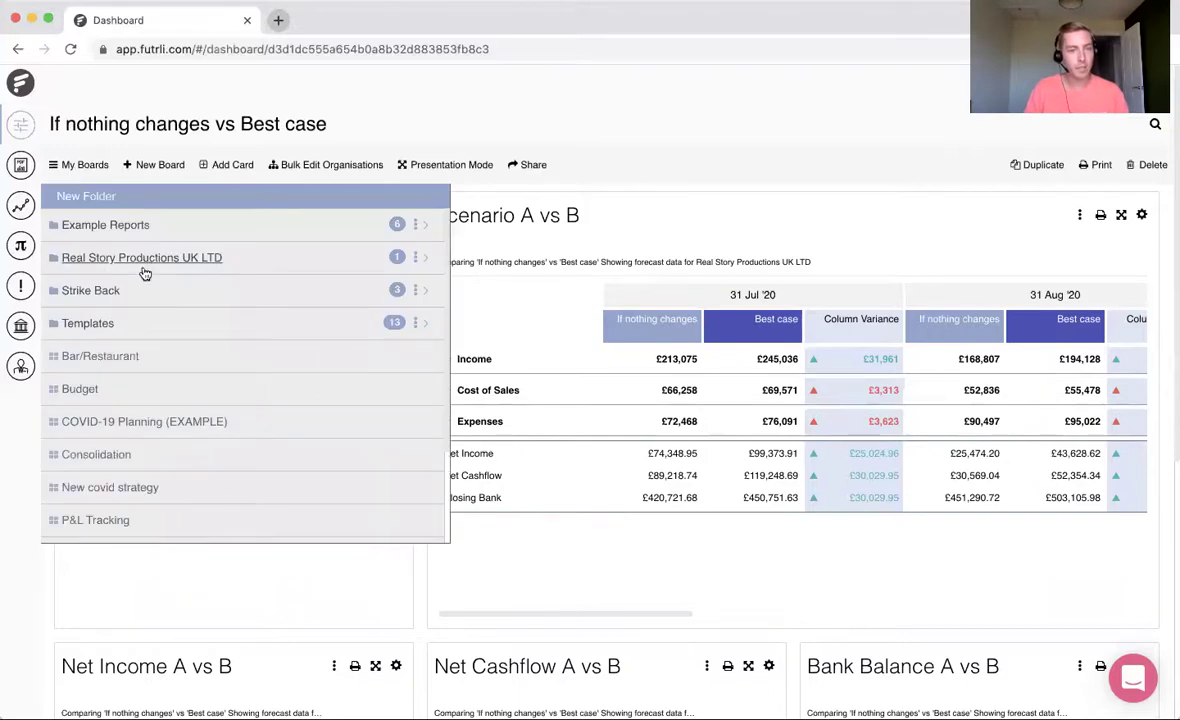
{"action": "left_click", "coordinate": [117, 334]}
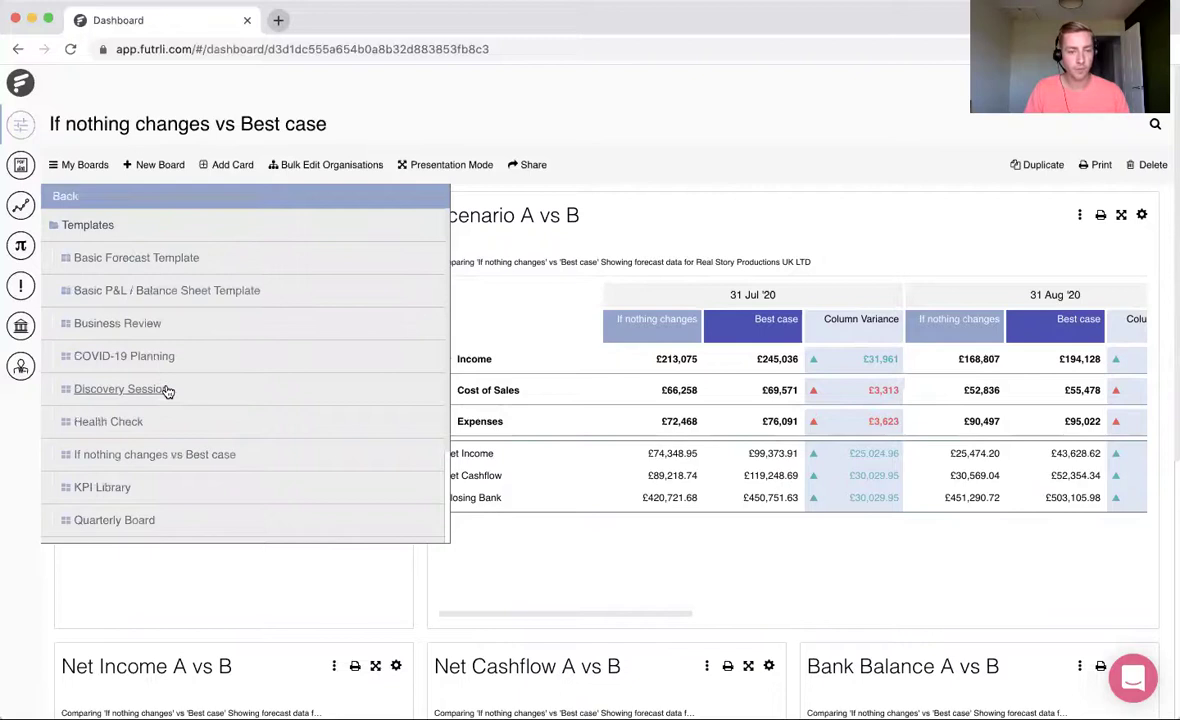
{"action": "scroll", "coordinate": [166, 390], "scroll_direction": "down", "scroll_amount": 3}
{"action": "left_click_drag", "start_coordinate": [176, 335], "coordinate": [97, 203]}
{"action": "scroll", "coordinate": [193, 299], "scroll_direction": "down", "scroll_amount": 2}
{"action": "left_click_drag", "start_coordinate": [205, 328], "coordinate": [190, 255]}
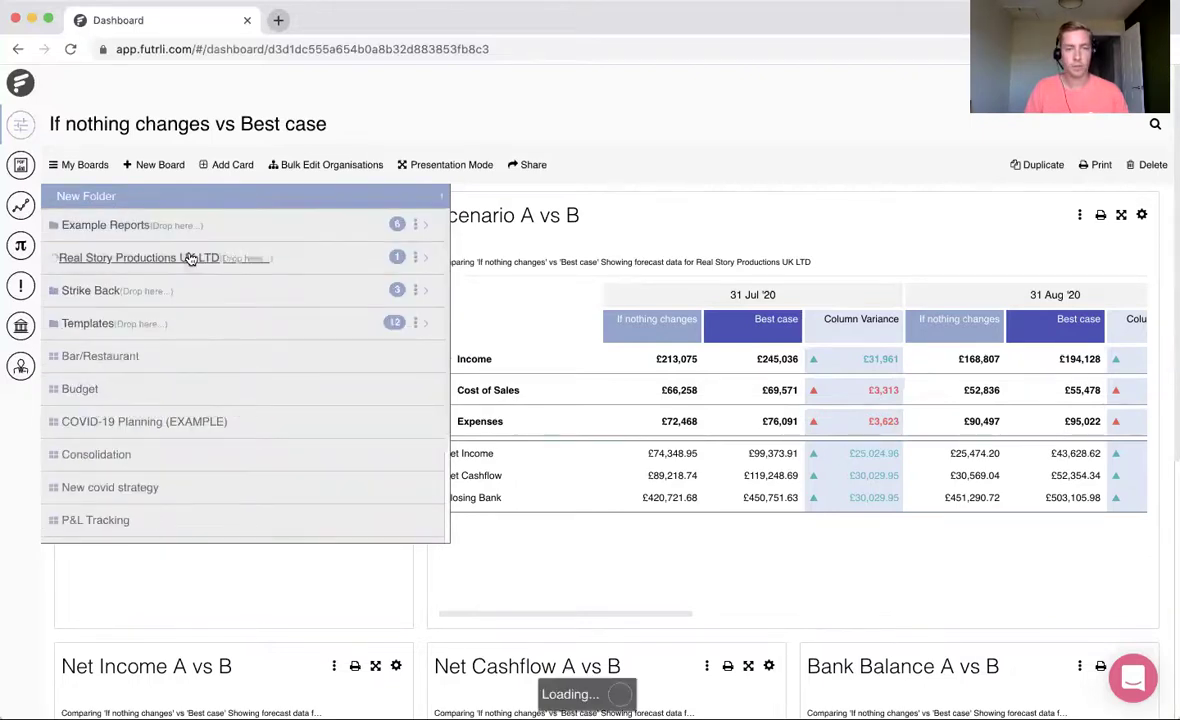
{"action": "left_click", "coordinate": [266, 257]}
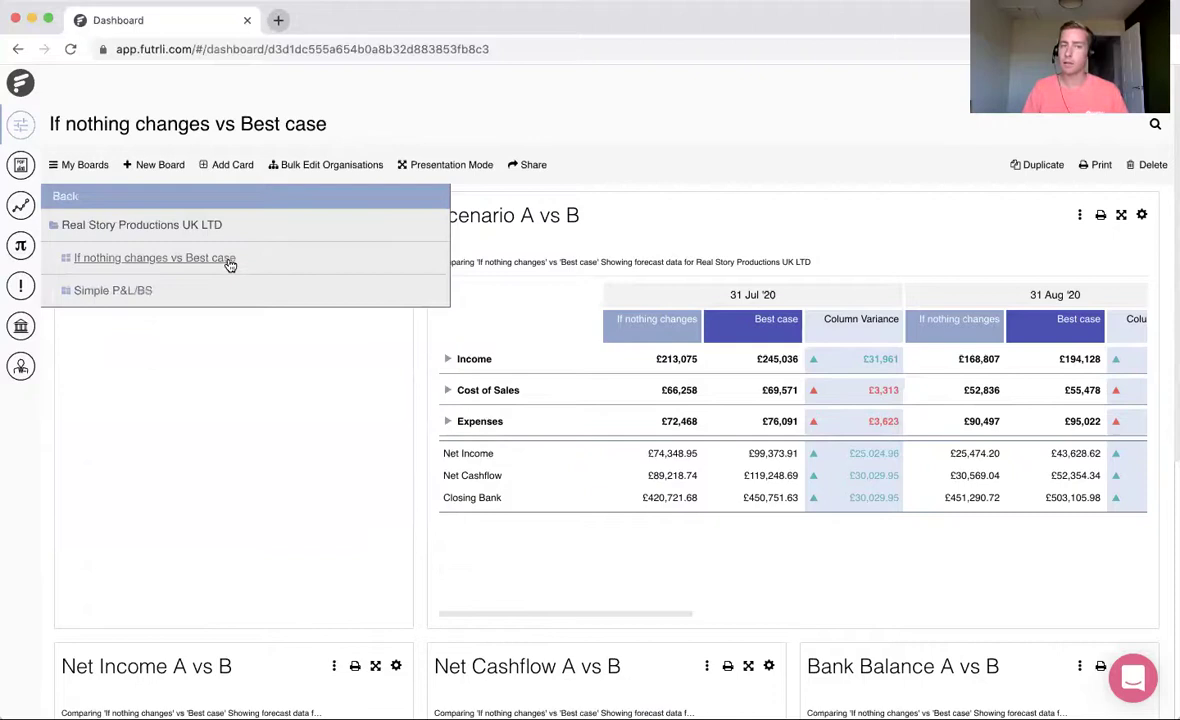
{"action": "left_click", "coordinate": [71, 195]}
{"action": "left_click", "coordinate": [79, 164]}
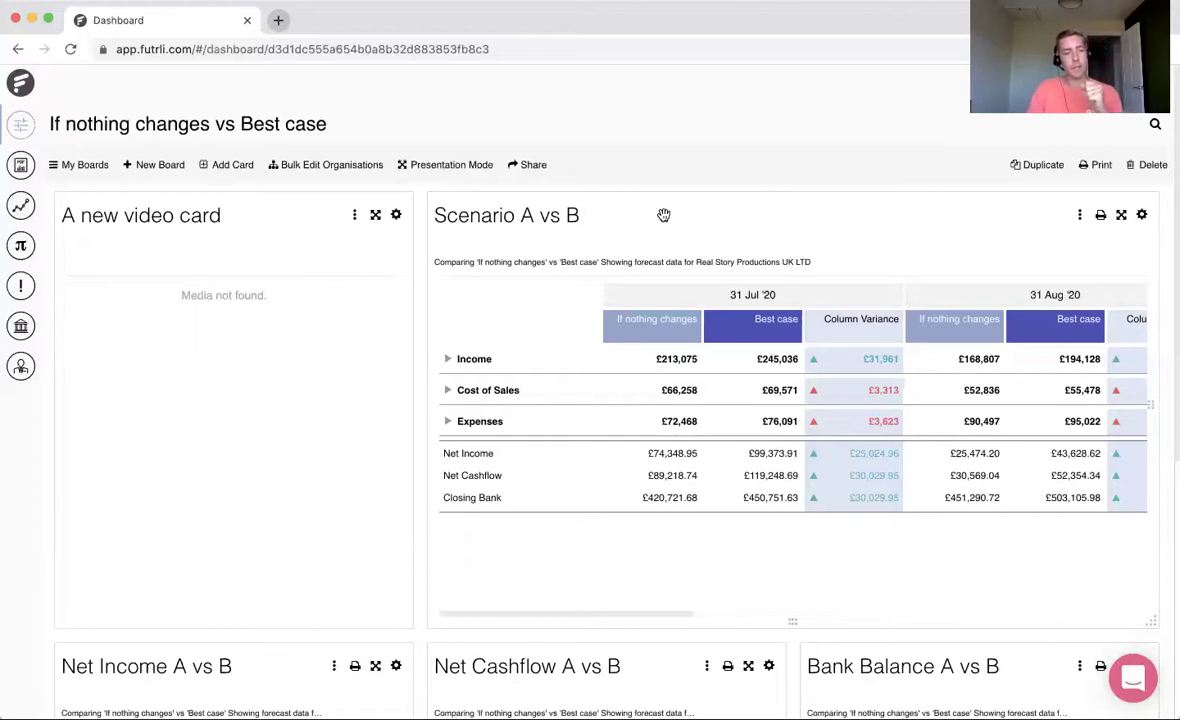
Create a new report in the report builder from the prebuilt Comparison Report template
{"action": "left_click", "coordinate": [22, 169]}
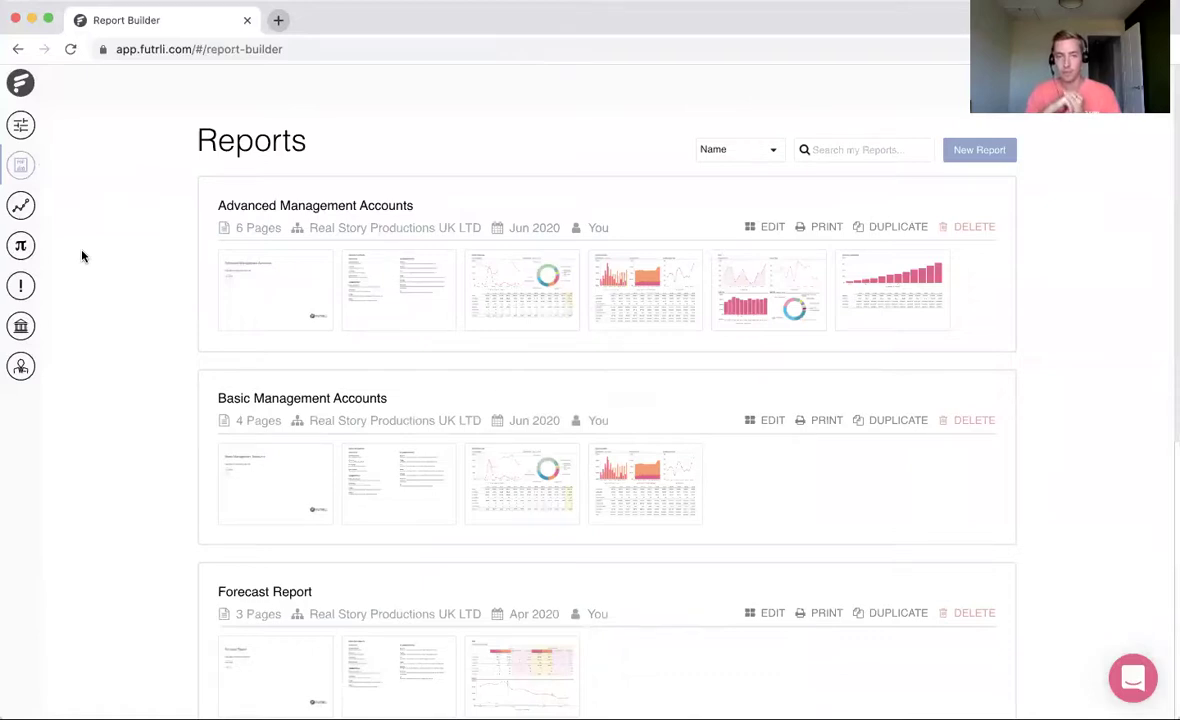
{"action": "left_click", "coordinate": [993, 154]}
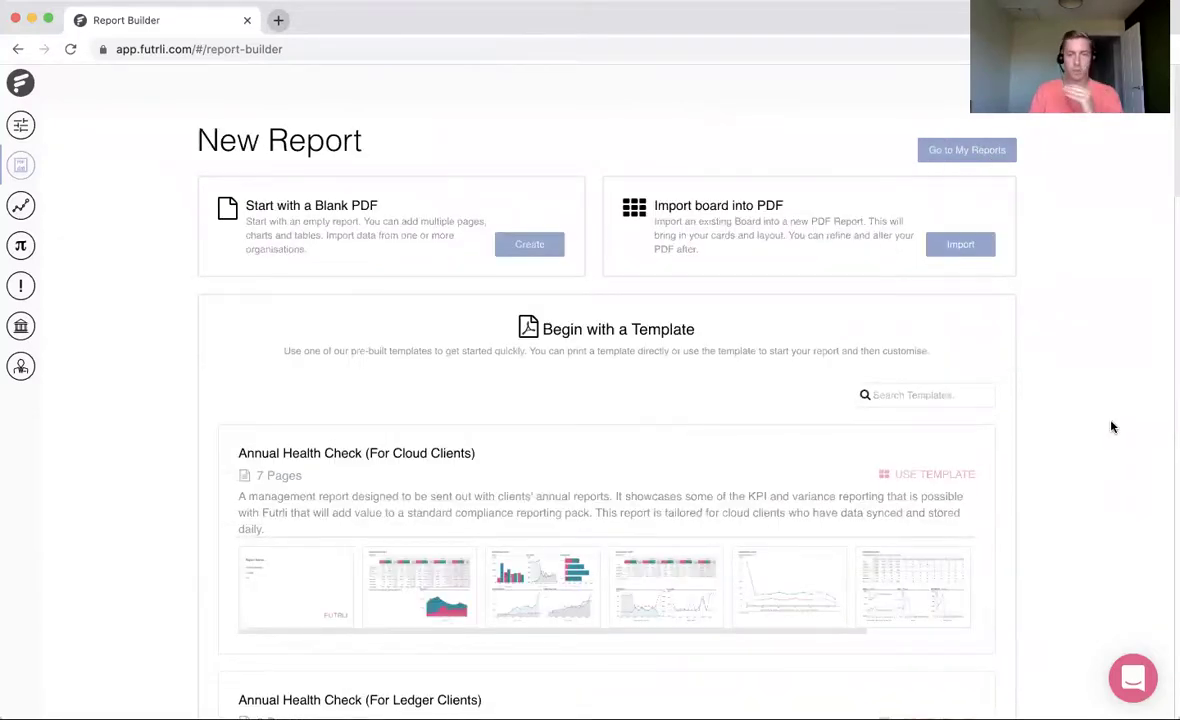
{"action": "scroll", "coordinate": [1112, 427], "scroll_direction": "down", "scroll_amount": 3}
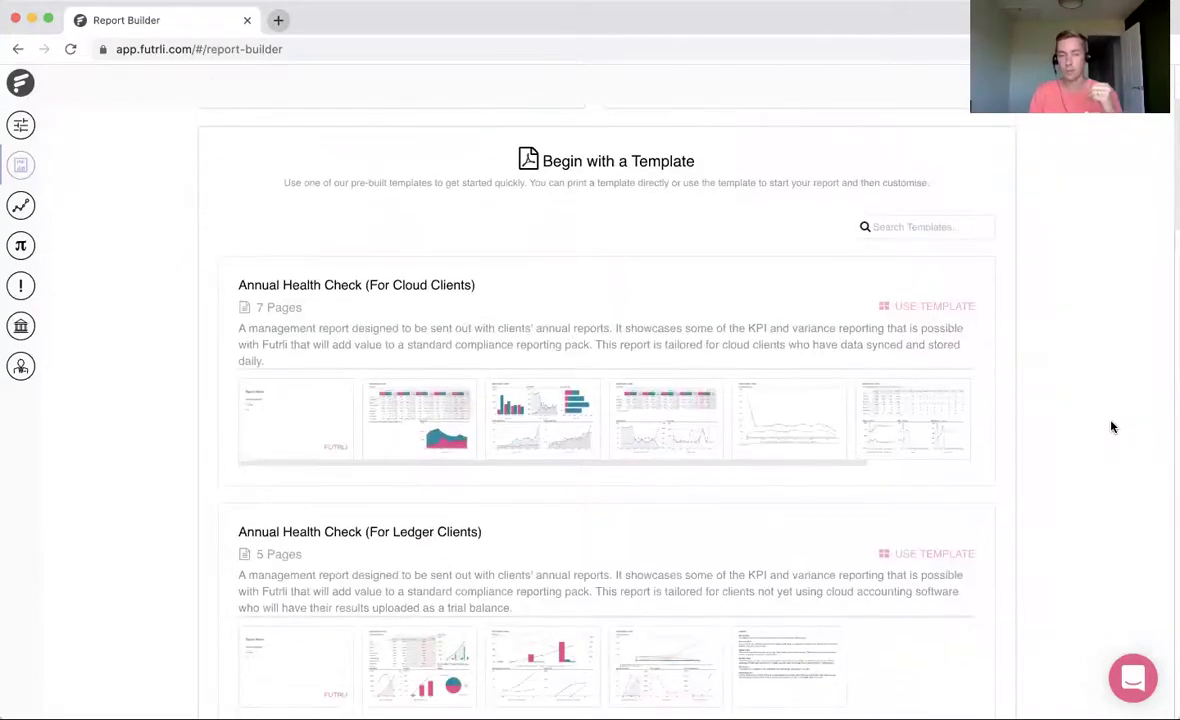
{"action": "scroll", "coordinate": [1112, 427], "scroll_direction": "down", "scroll_amount": 2}
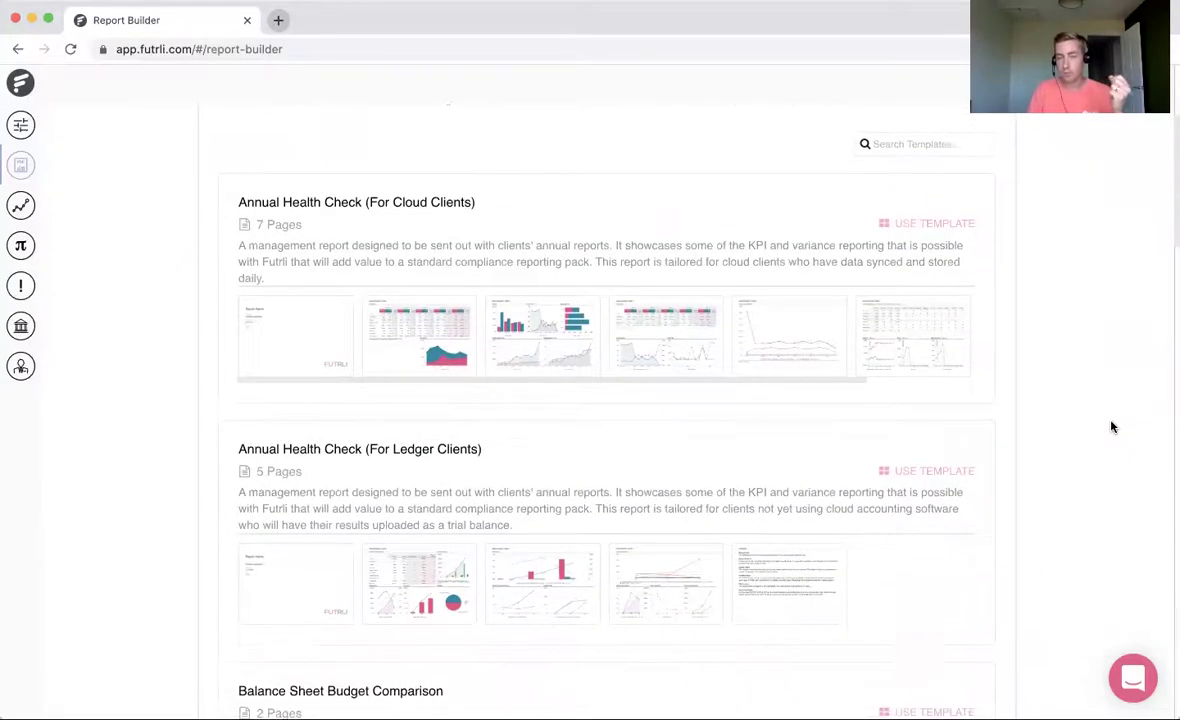
{"action": "scroll", "coordinate": [1112, 427], "scroll_direction": "down", "scroll_amount": 8}
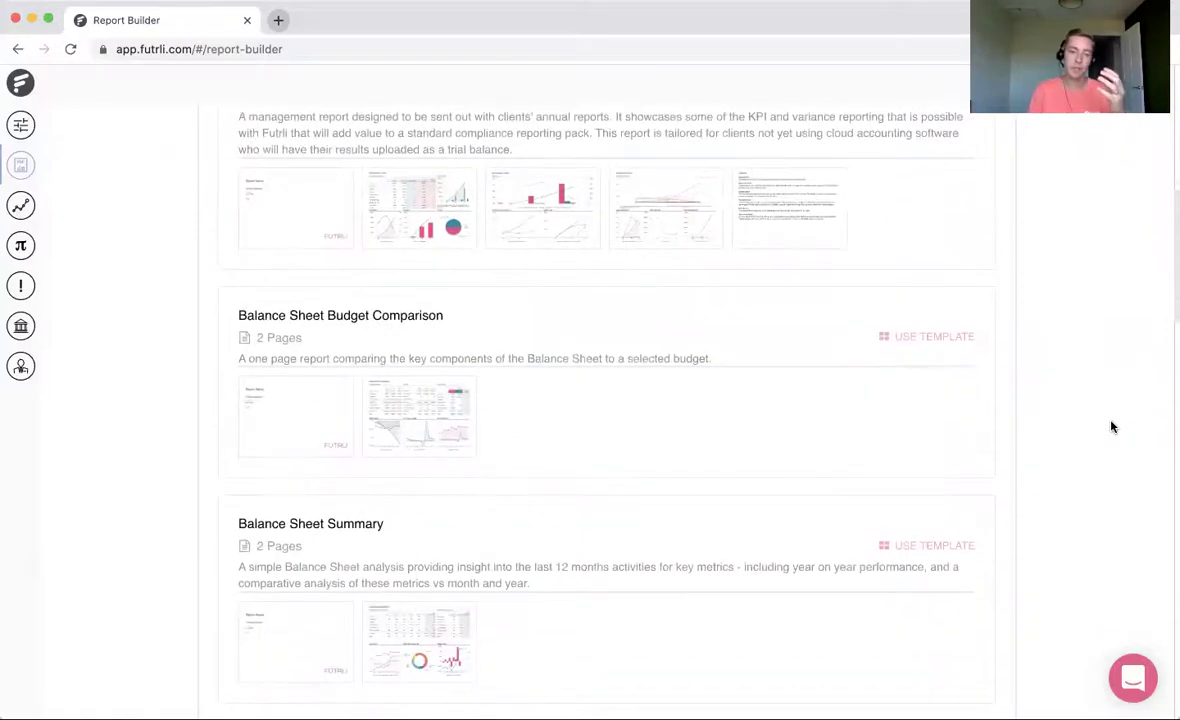
{"action": "scroll", "coordinate": [1112, 427], "scroll_direction": "down", "scroll_amount": 9}
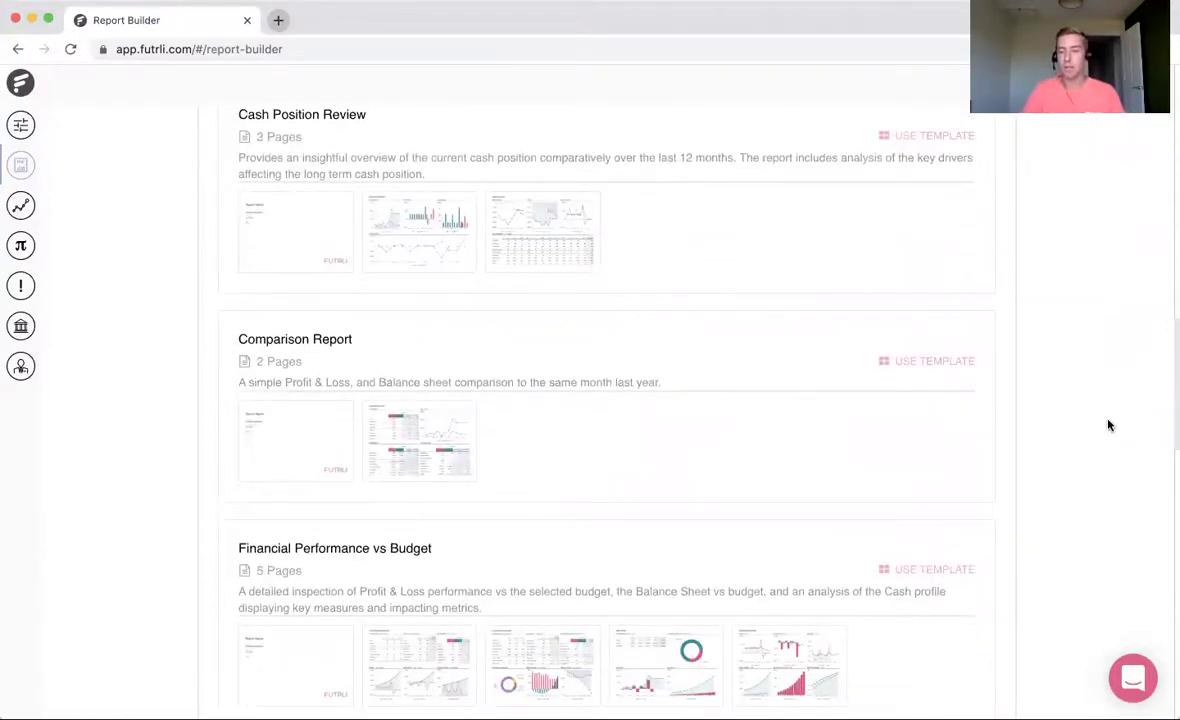
{"action": "scroll", "coordinate": [1108, 425], "scroll_direction": "down", "scroll_amount": 7}
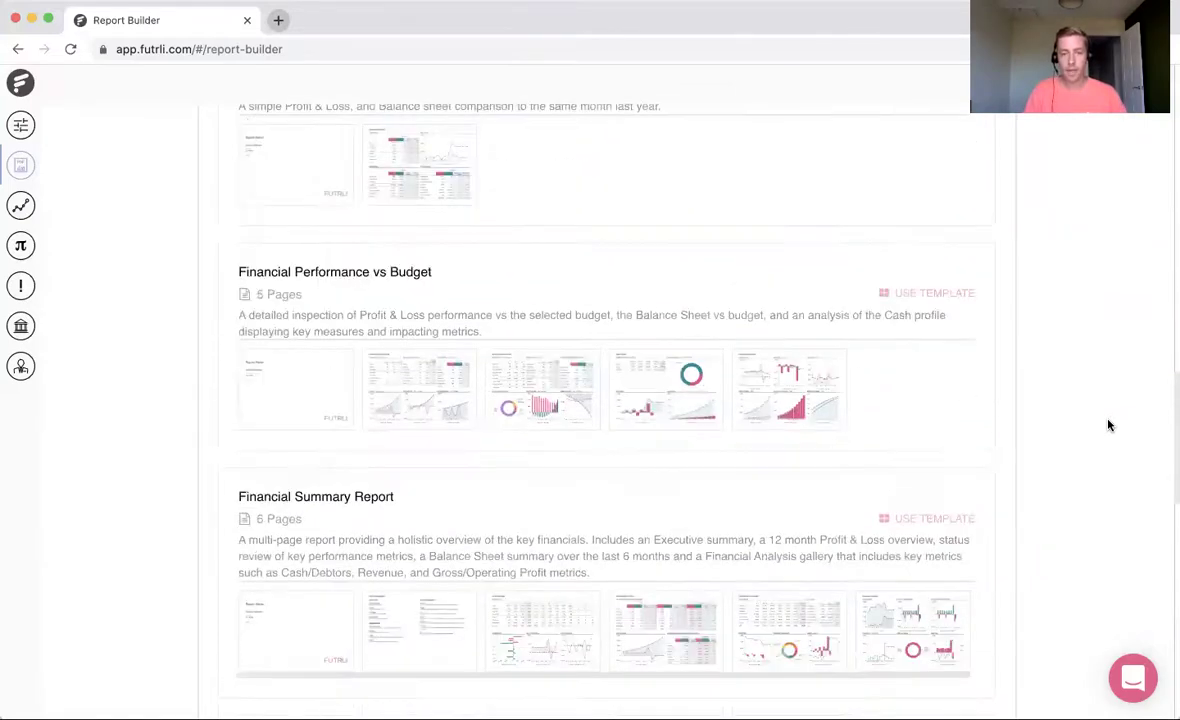
{"action": "scroll", "coordinate": [1108, 425], "scroll_direction": "down", "scroll_amount": 11}
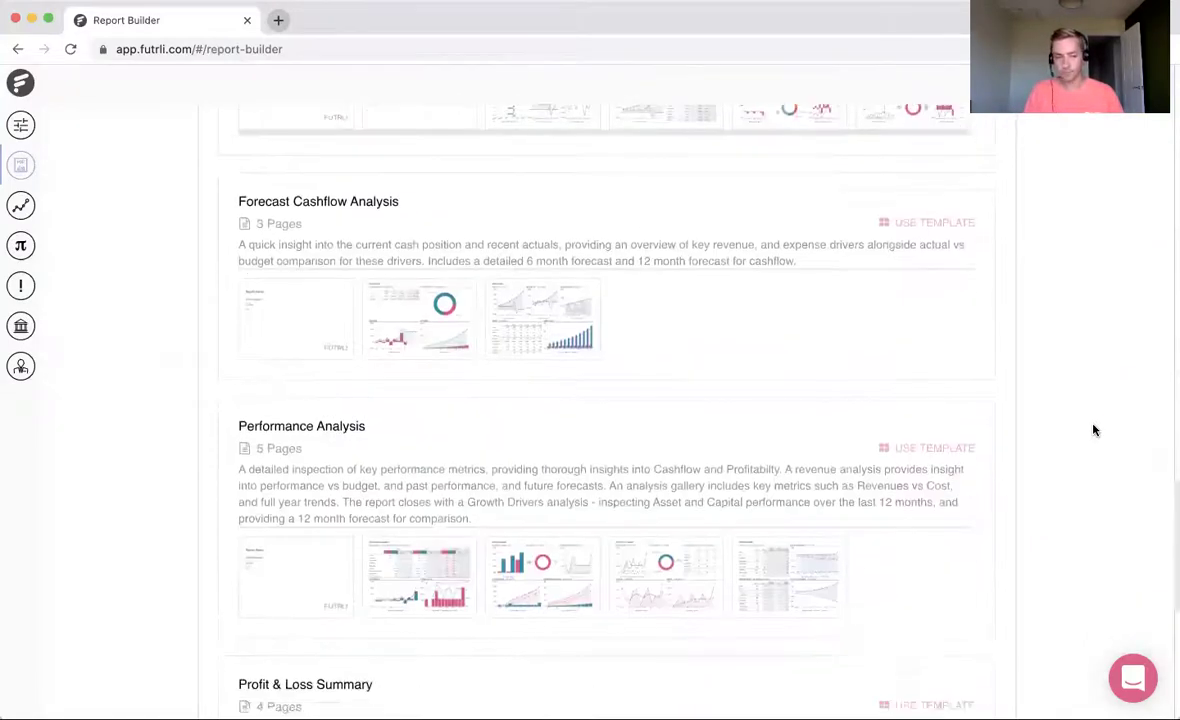
{"action": "scroll", "coordinate": [1094, 430], "scroll_direction": "down", "scroll_amount": 4}
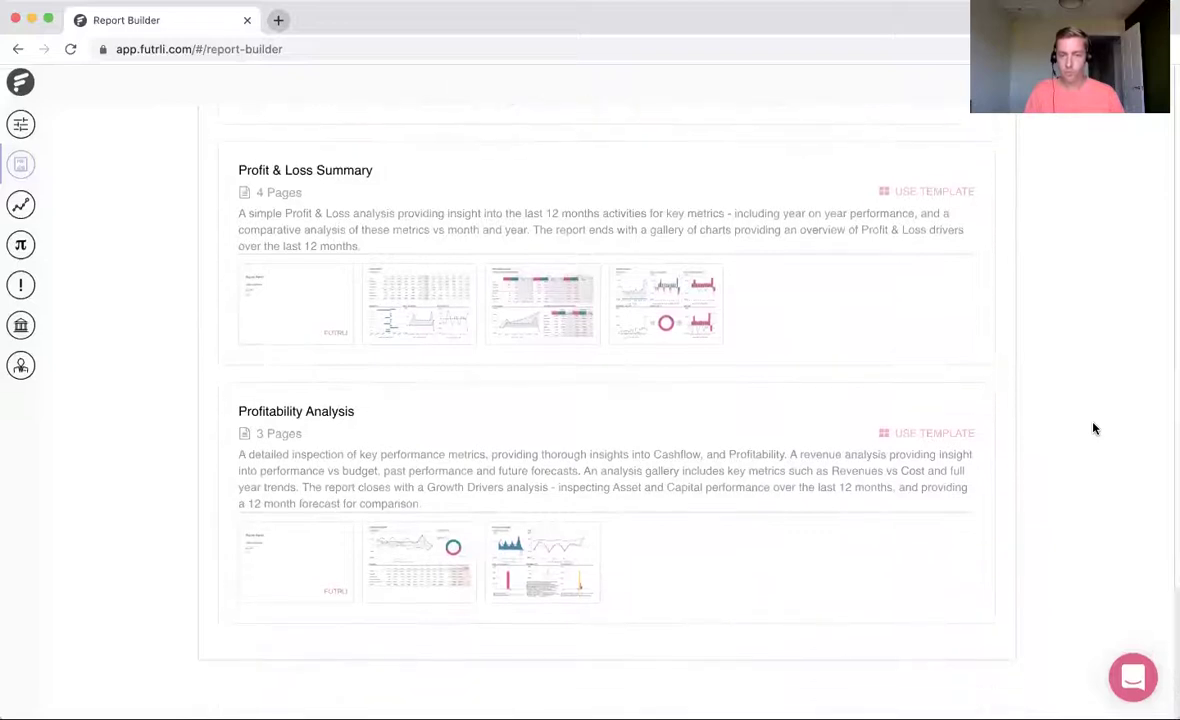
{"action": "scroll", "coordinate": [1094, 428], "scroll_direction": "up", "scroll_amount": 20}
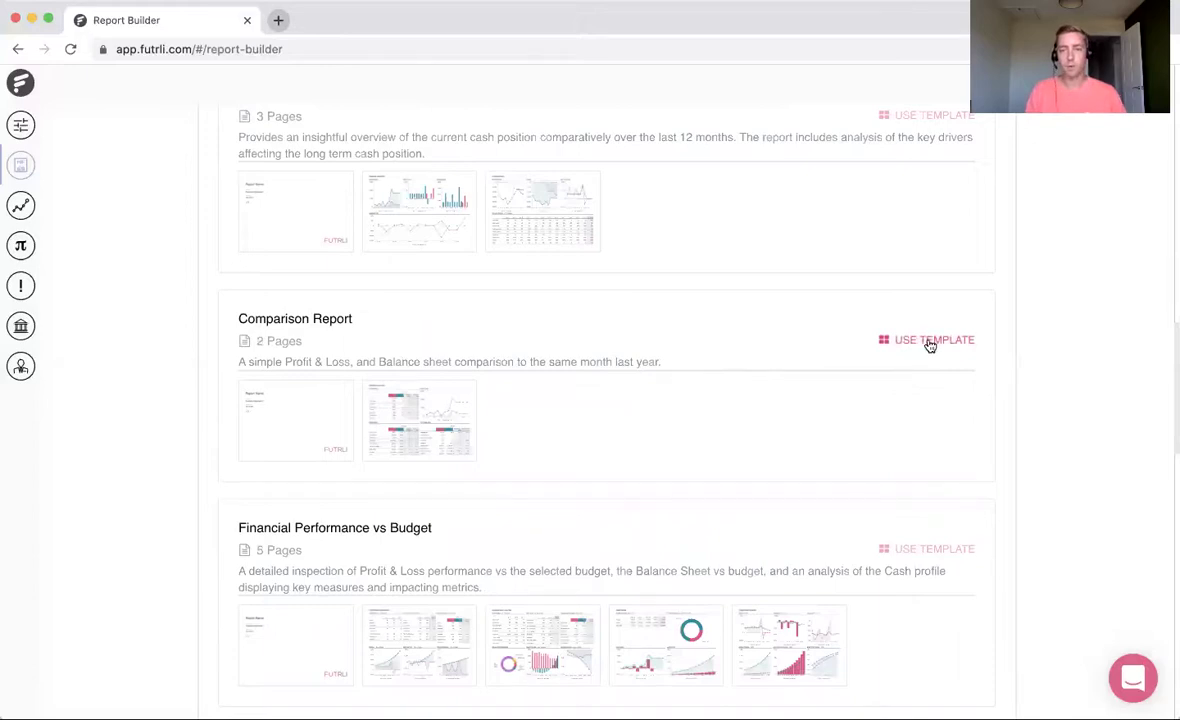
{"action": "left_click", "coordinate": [930, 344]}
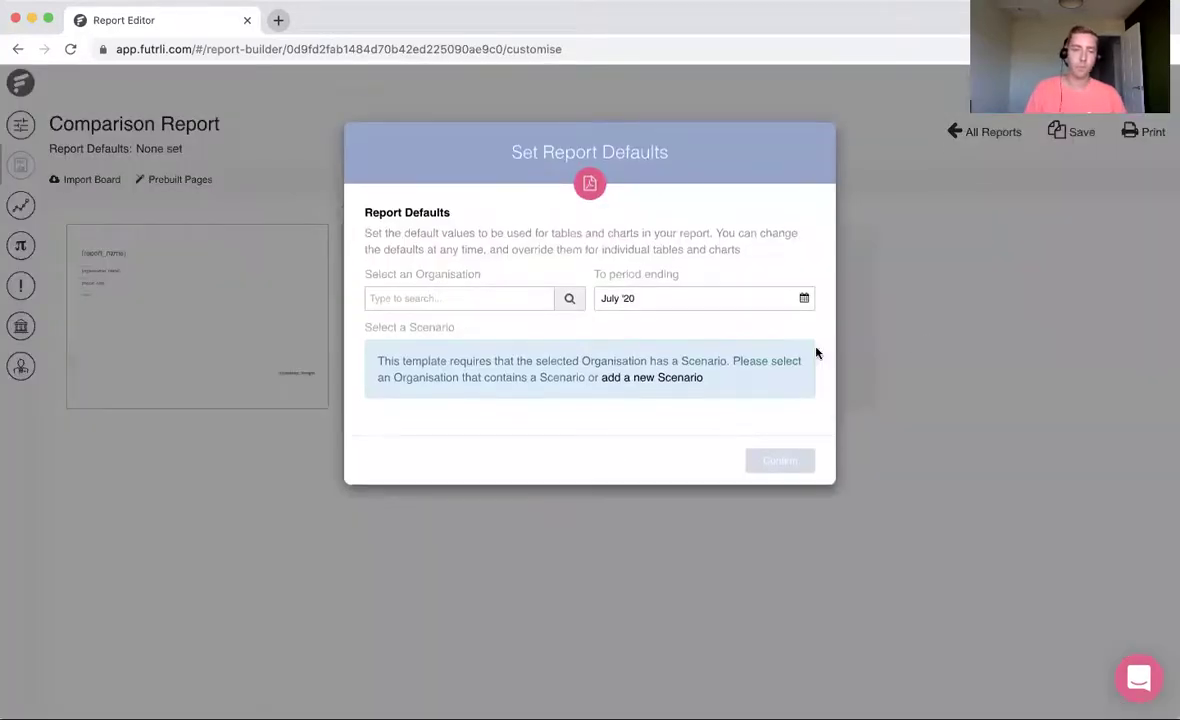
Set the report defaults to Real Story Productions UK LTD, period ending June '20, with the Best case scenario
{"action": "left_click", "coordinate": [487, 303]}
{"action": "type", "text": "real"}
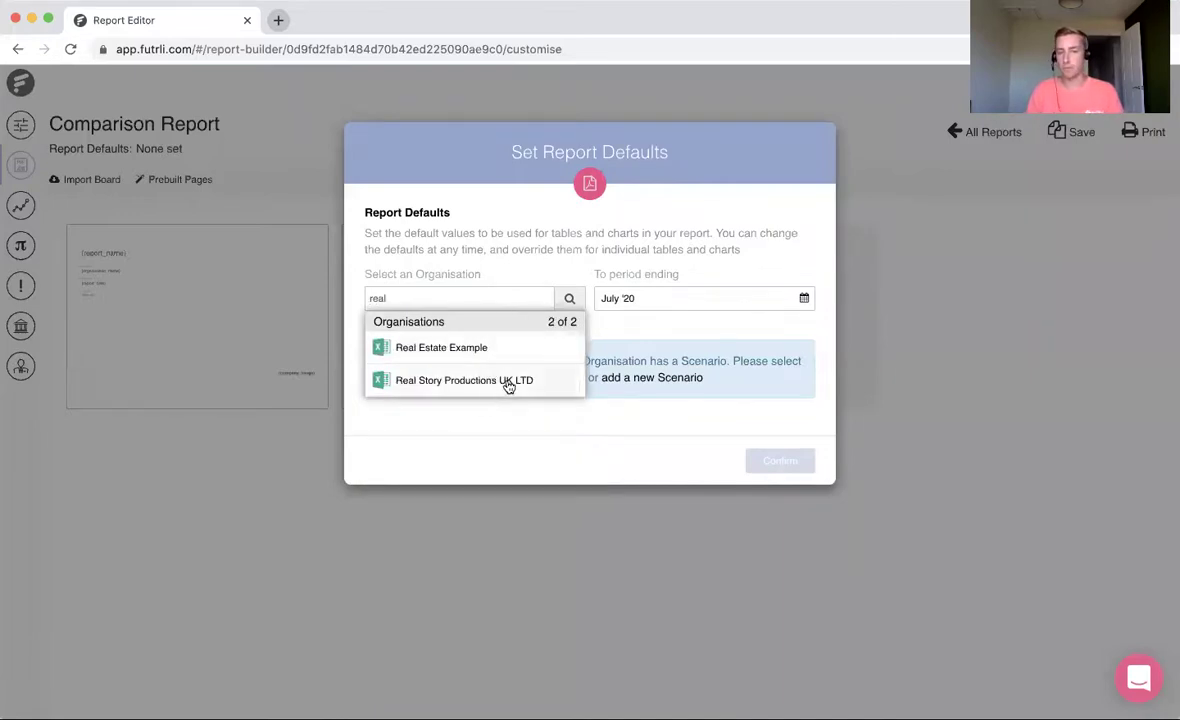
{"action": "left_click", "coordinate": [507, 383]}
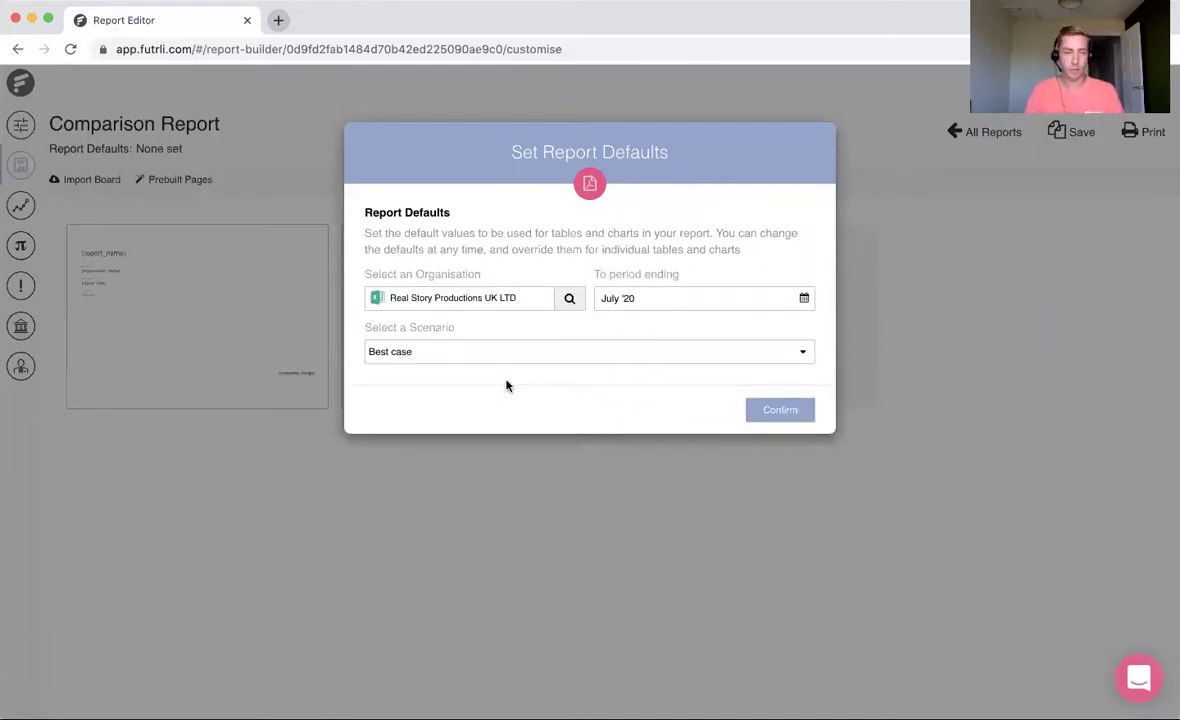
{"action": "left_click", "coordinate": [652, 308]}
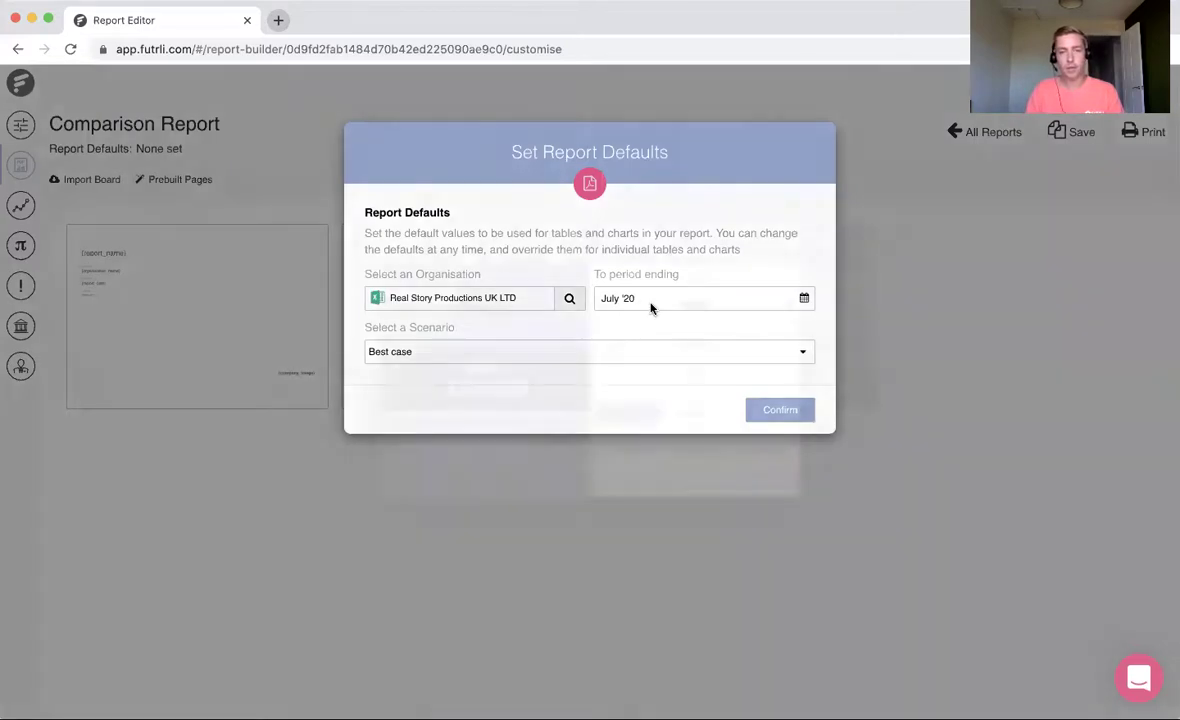
{"action": "left_click", "coordinate": [768, 408]}
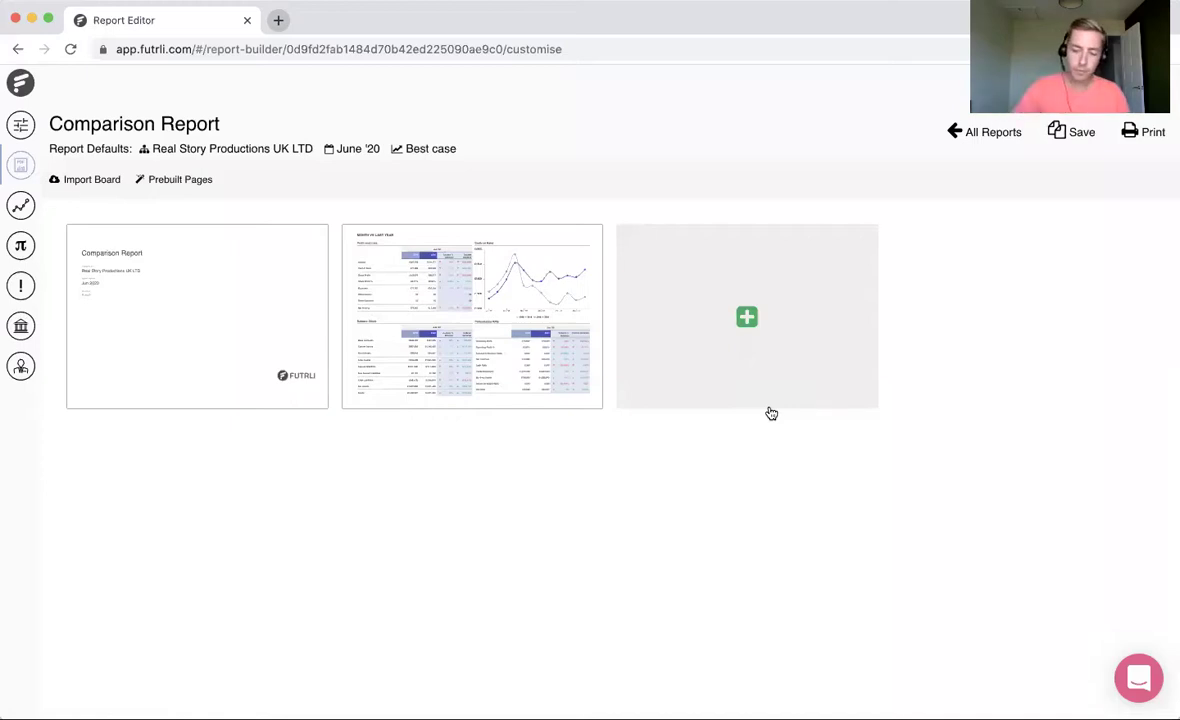
Open the Month vs Last Year page and examine the rows configured for its Performance KPIs table
{"action": "left_click", "coordinate": [569, 285]}
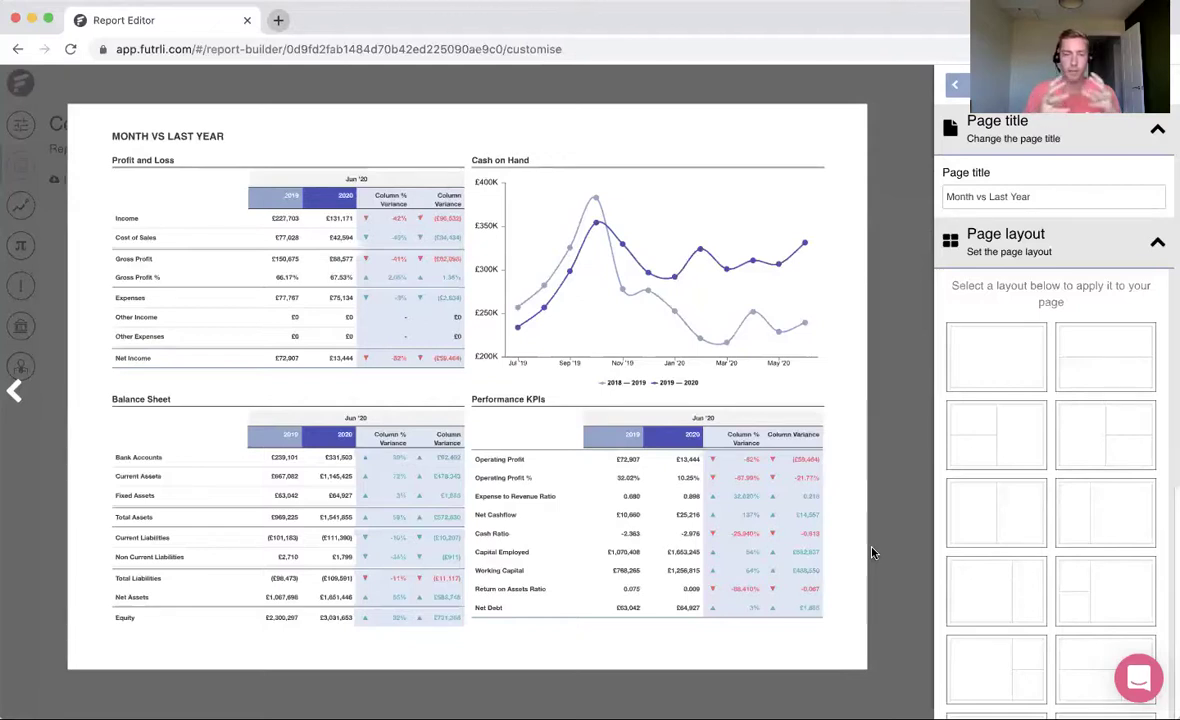
{"action": "mouse_move", "coordinate": [537, 524]}
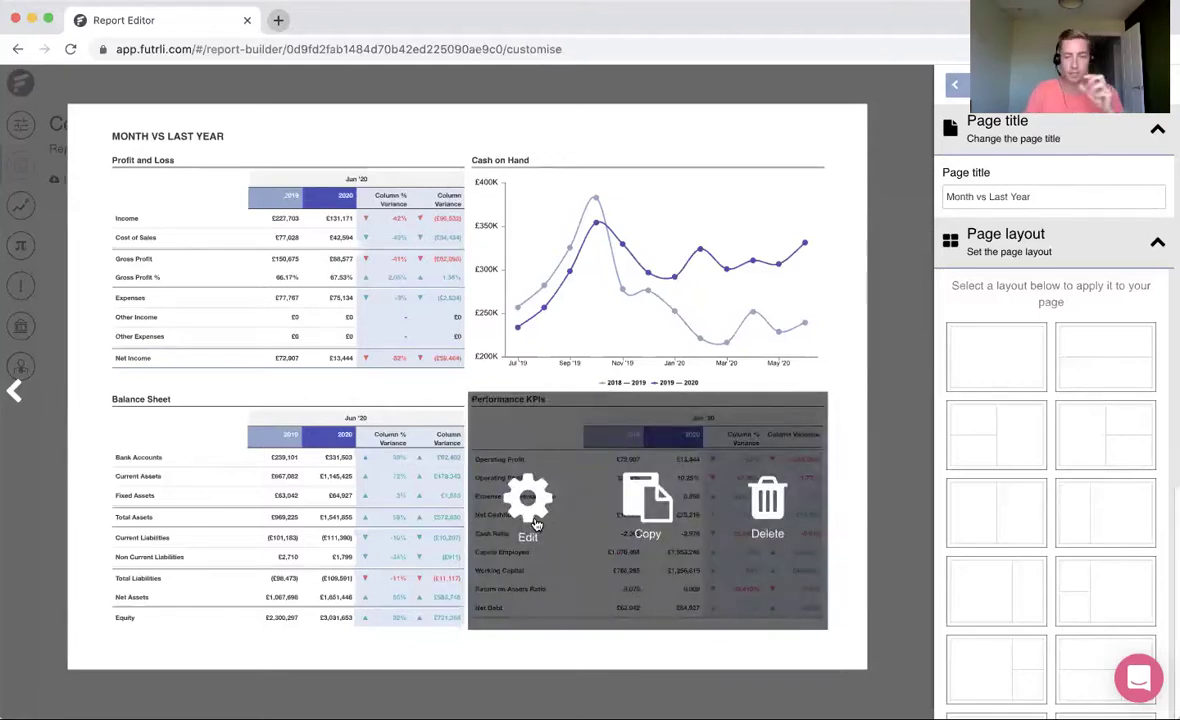
{"action": "left_click", "coordinate": [537, 524]}
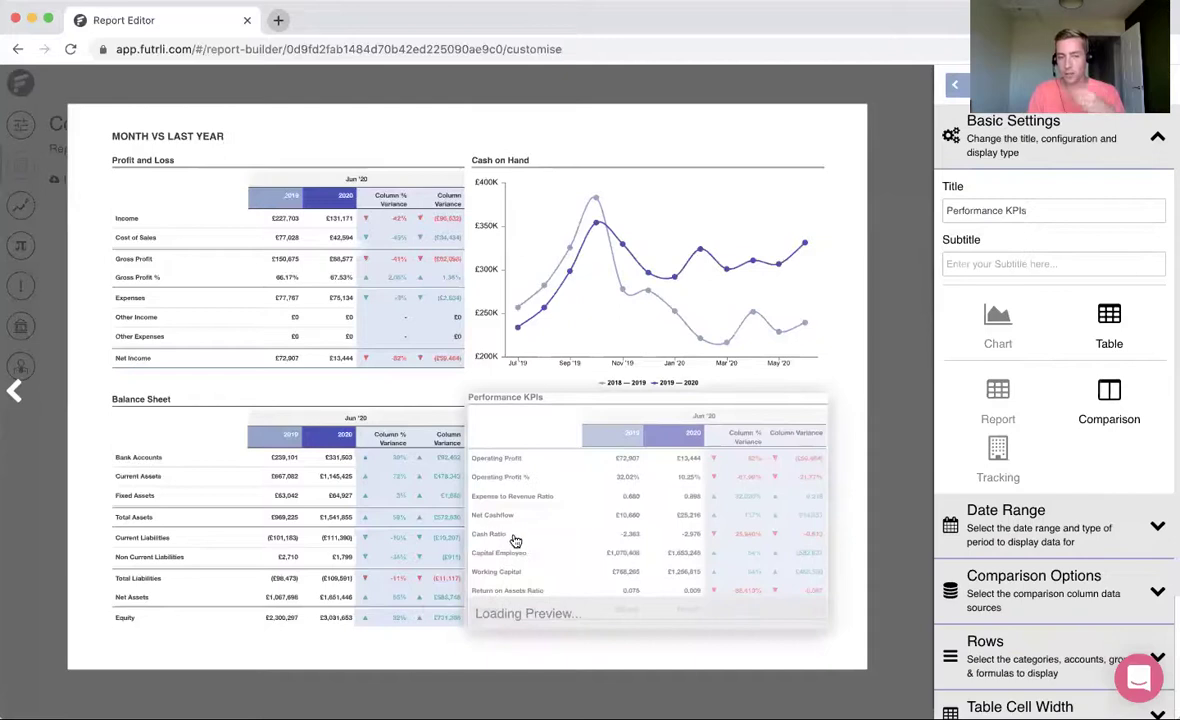
{"action": "scroll", "coordinate": [1080, 578], "scroll_direction": "down", "scroll_amount": 3}
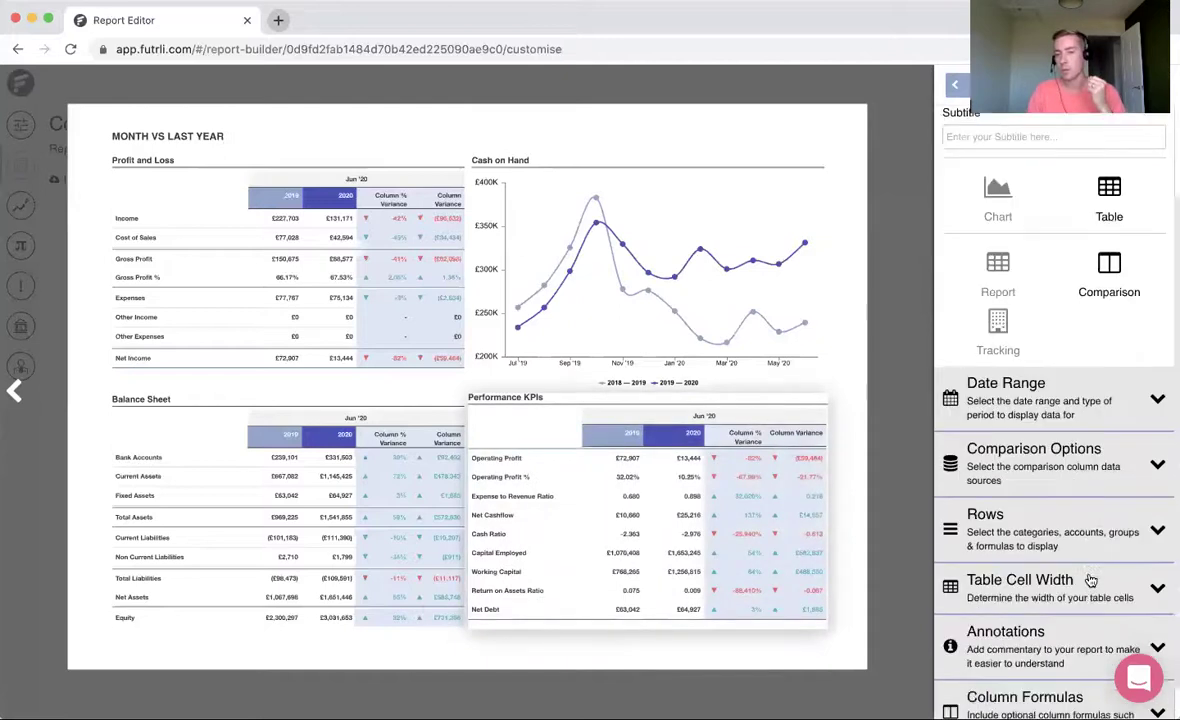
{"action": "left_click", "coordinate": [1123, 504]}
{"action": "scroll", "coordinate": [1150, 620], "scroll_direction": "down", "scroll_amount": 3}
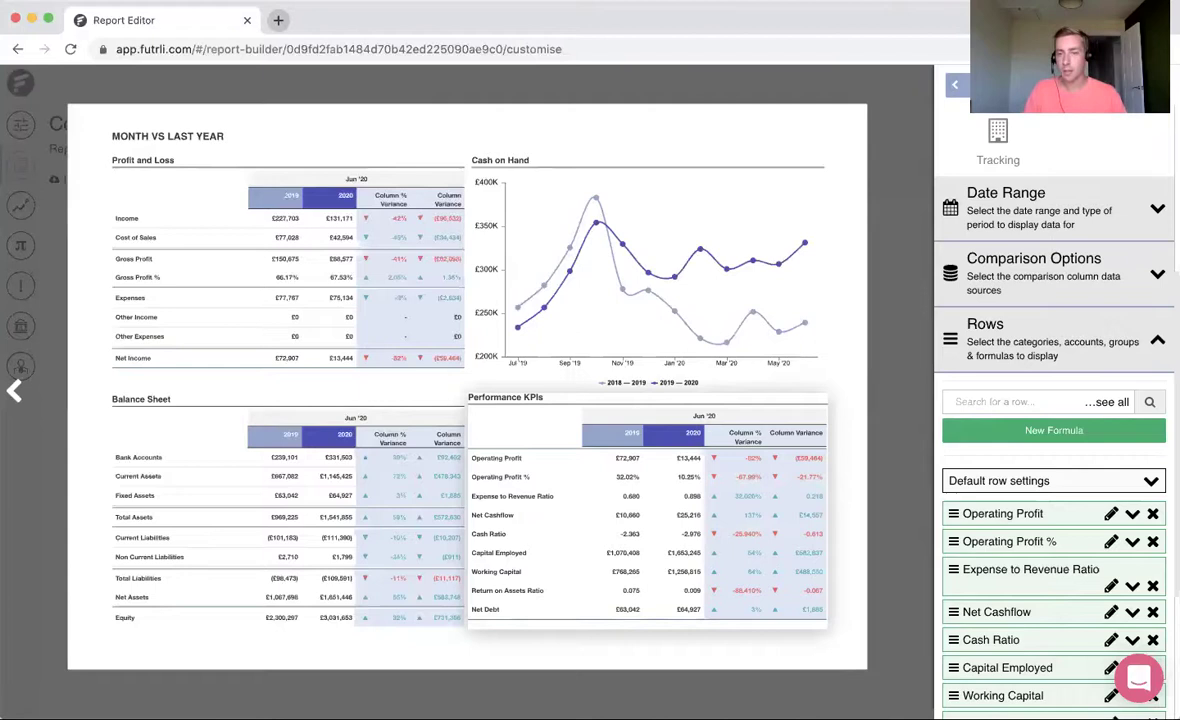
{"action": "left_click", "coordinate": [895, 371]}
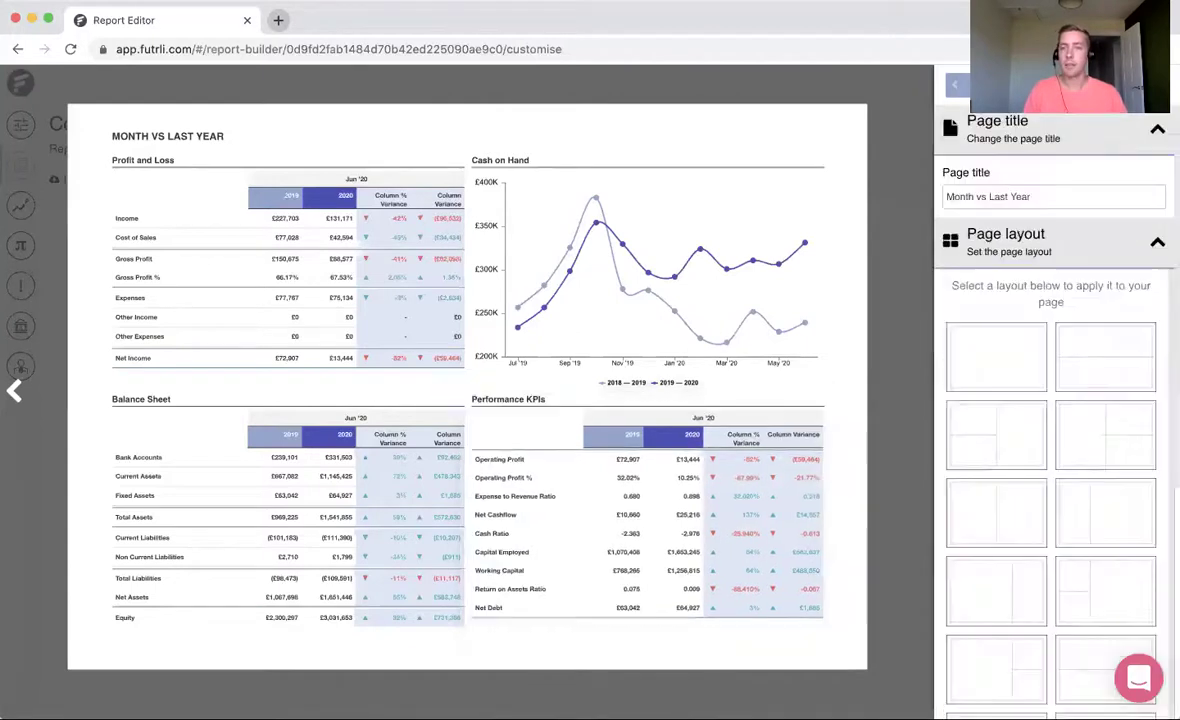
{"action": "left_click", "coordinate": [895, 371]}
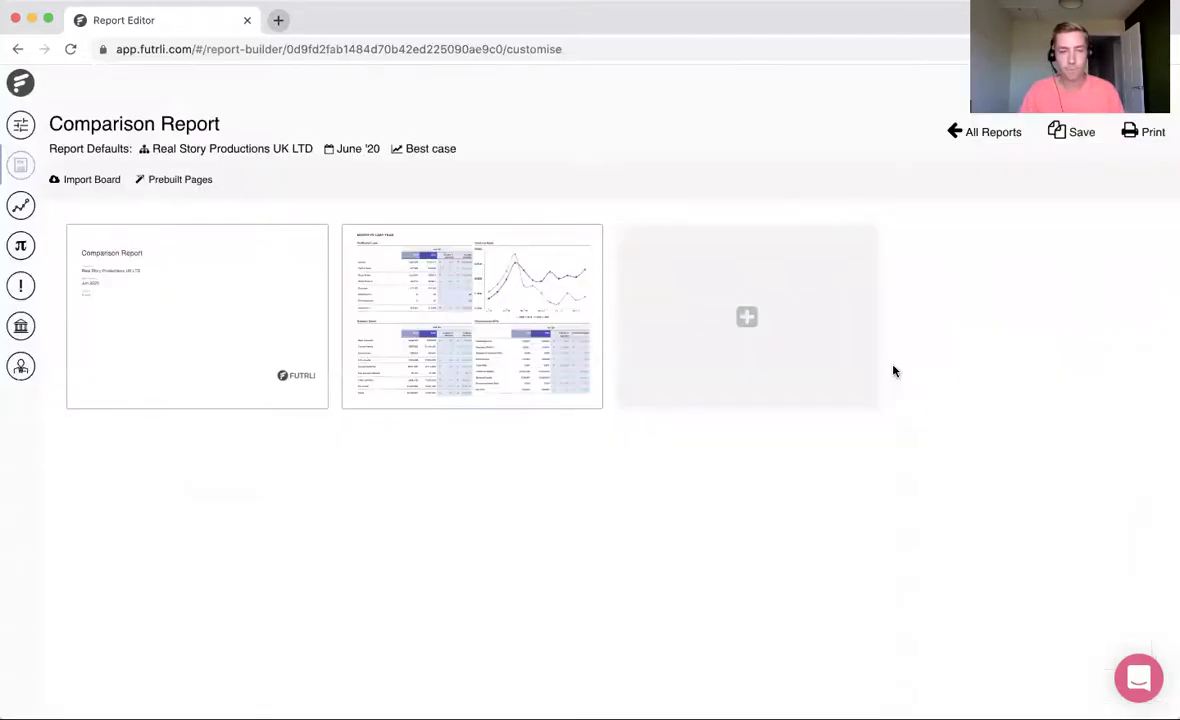
Save the Comparison Report, go to the list of all reports and open Comparison Report (Copy)
{"action": "left_click", "coordinate": [1078, 131]}
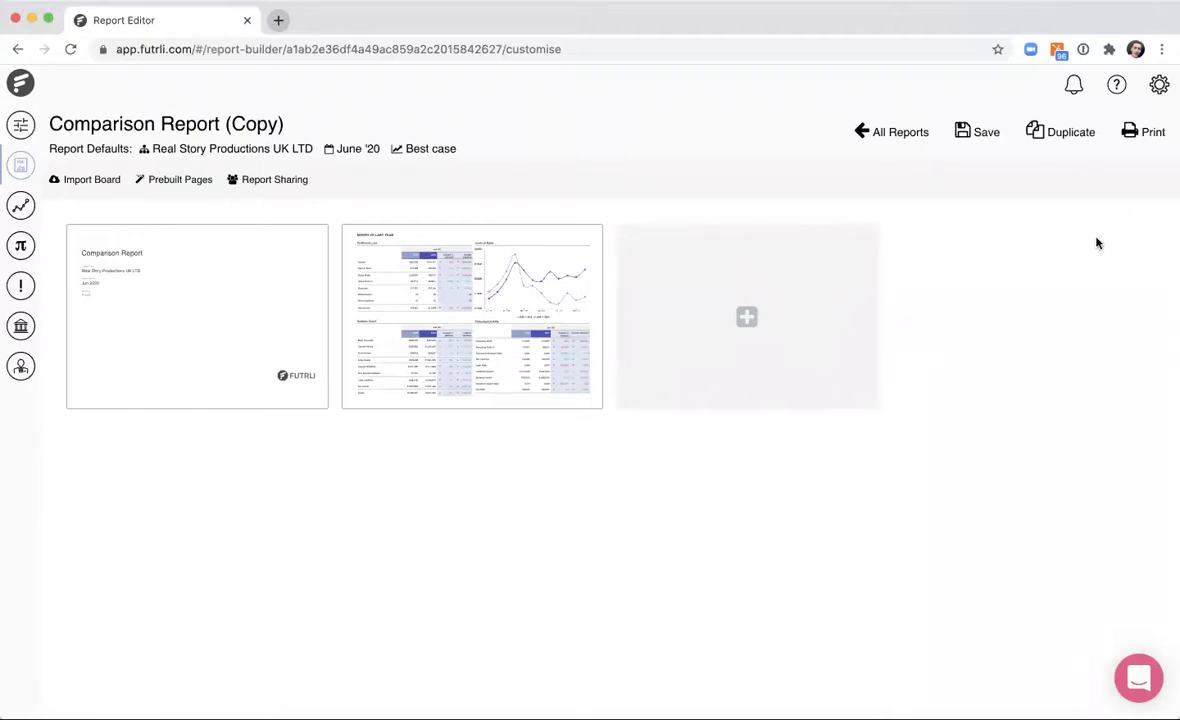
{"action": "left_click", "coordinate": [874, 131]}
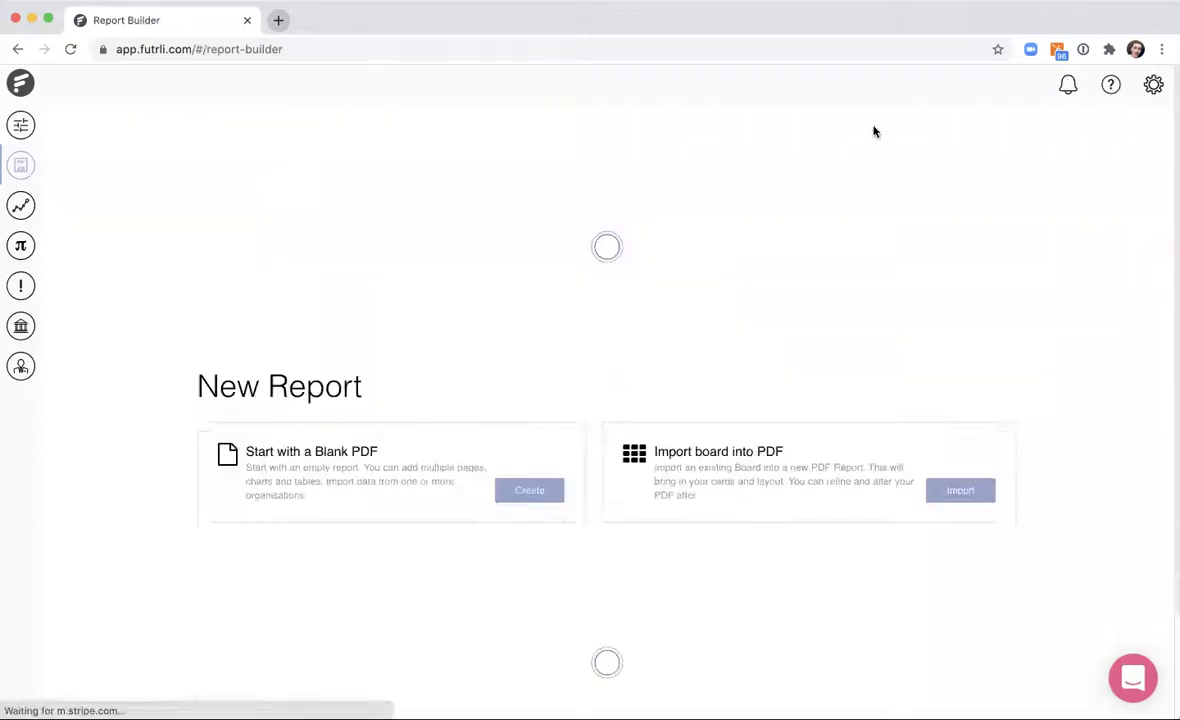
{"action": "scroll", "coordinate": [1131, 456], "scroll_direction": "down", "scroll_amount": 7}
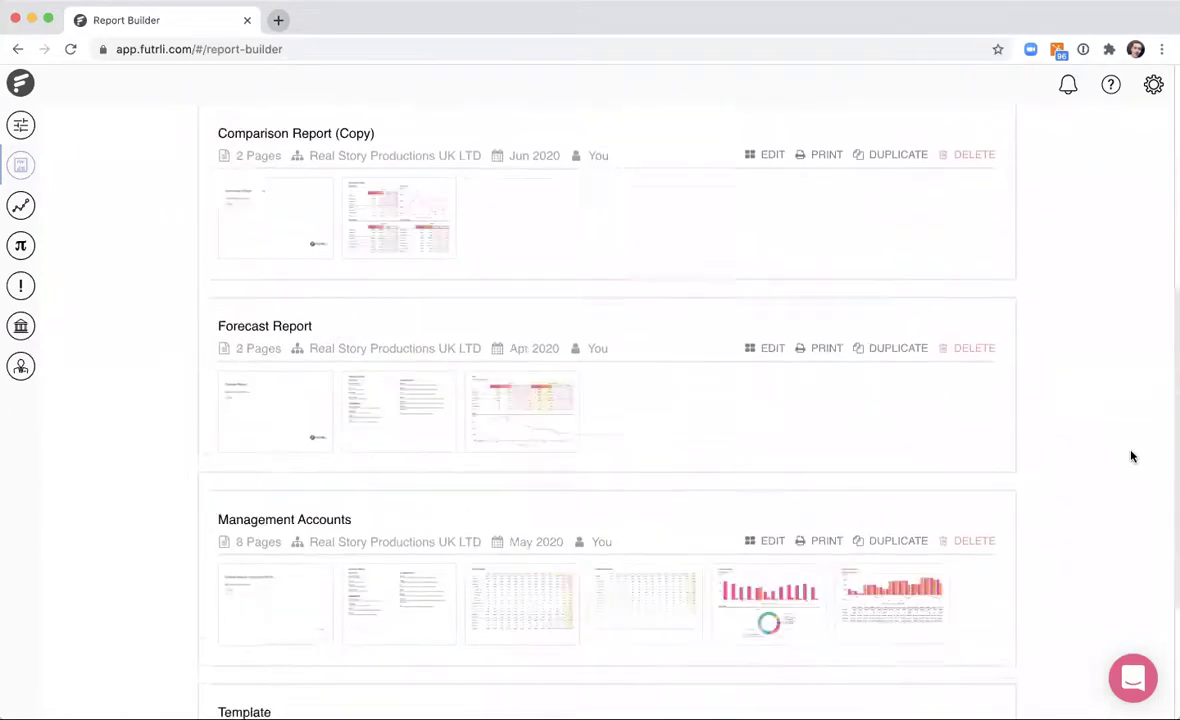
{"action": "scroll", "coordinate": [1131, 456], "scroll_direction": "up", "scroll_amount": 2}
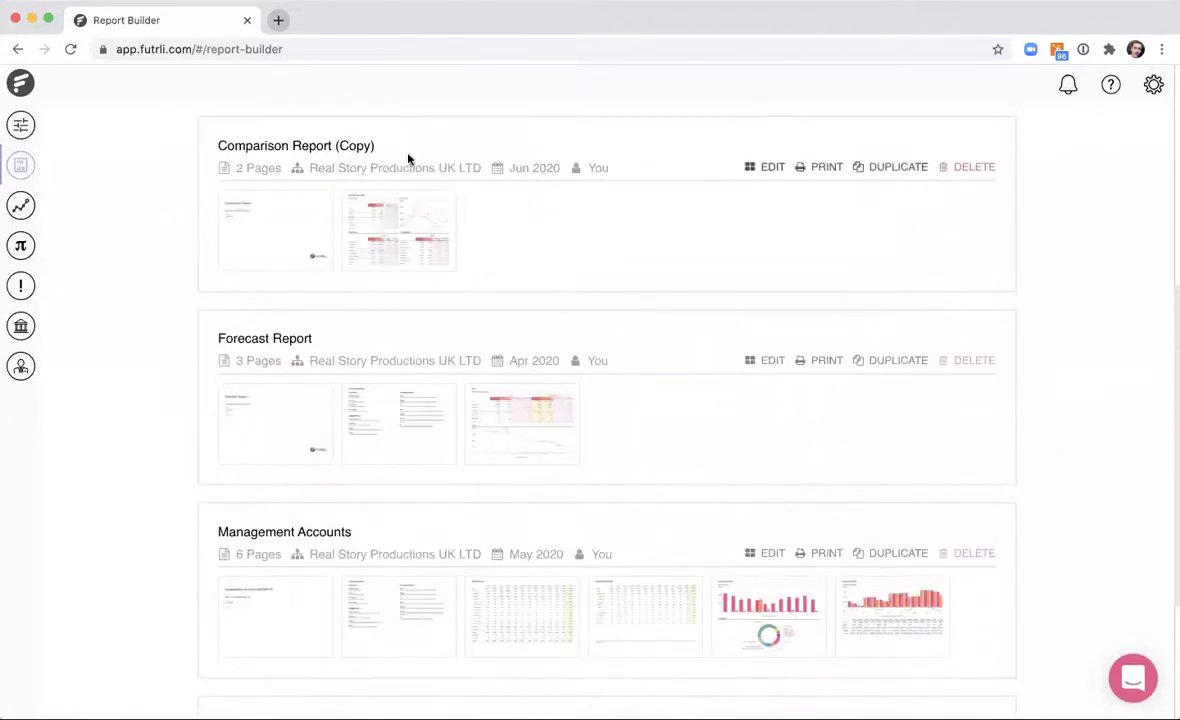
{"action": "left_click", "coordinate": [336, 149]}
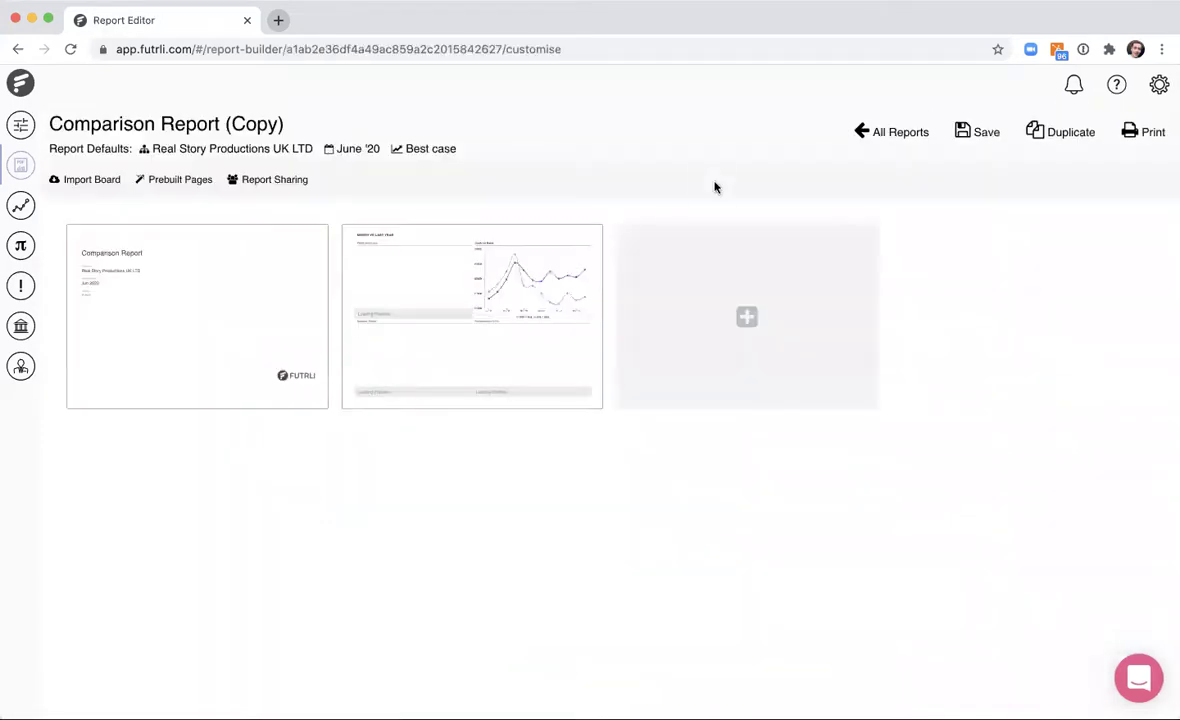
Remove the (Copy) suffix from the report name so it reads Comparison Report
{"action": "left_click", "coordinate": [208, 123]}
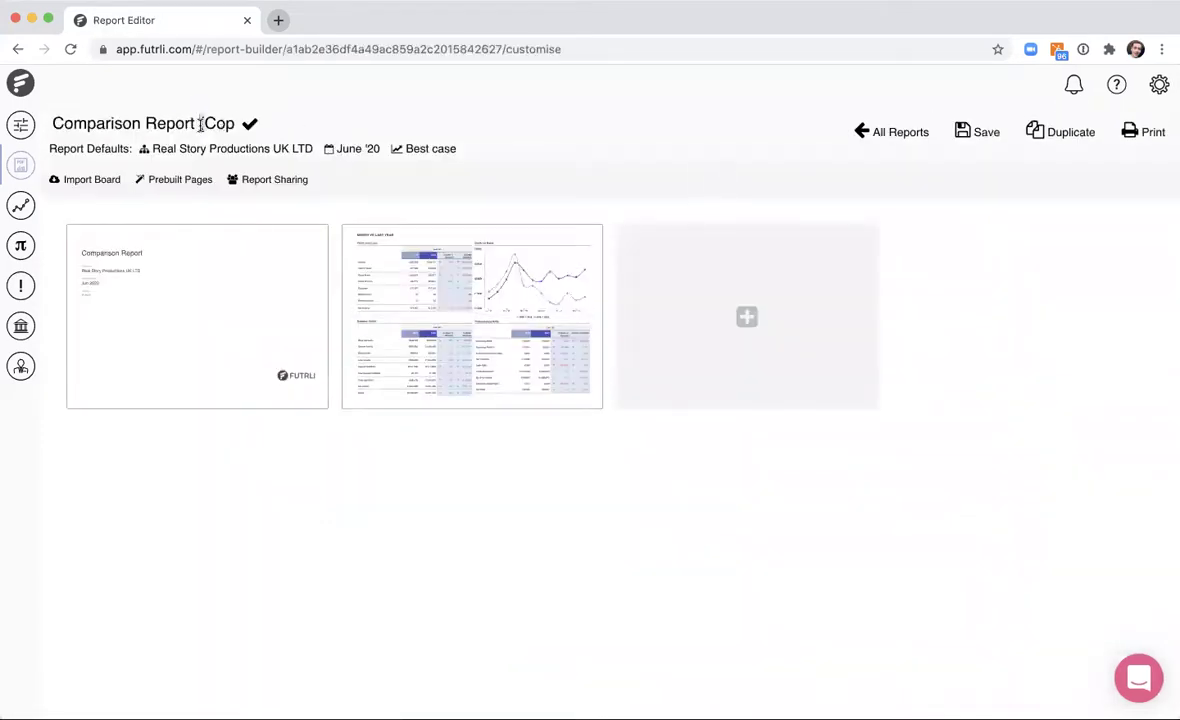
{"action": "double_click", "coordinate": [225, 131]}
{"action": "key", "text": "BackSpace"}
{"action": "key", "text": "Delete"}
{"action": "key", "text": "BackSpace"}
{"action": "left_click", "coordinate": [249, 123]}
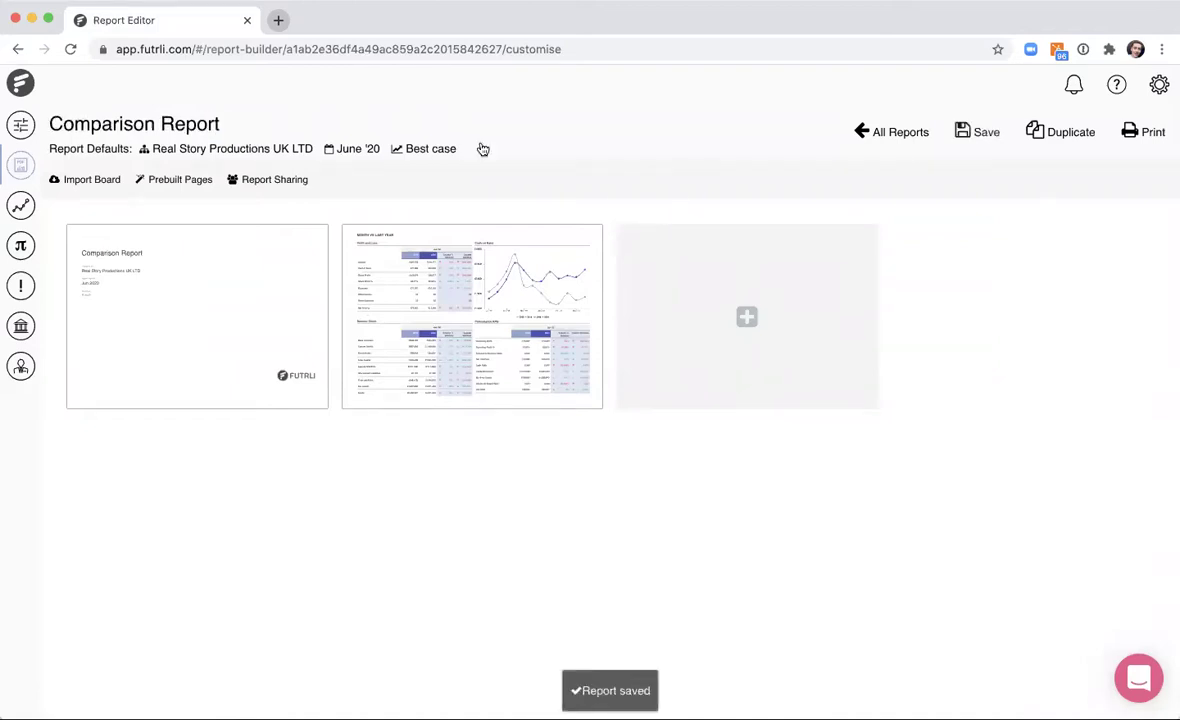
Duplicate the Comparison Report and rename the new report Comparison - Duplicate
{"action": "left_click", "coordinate": [1057, 138]}
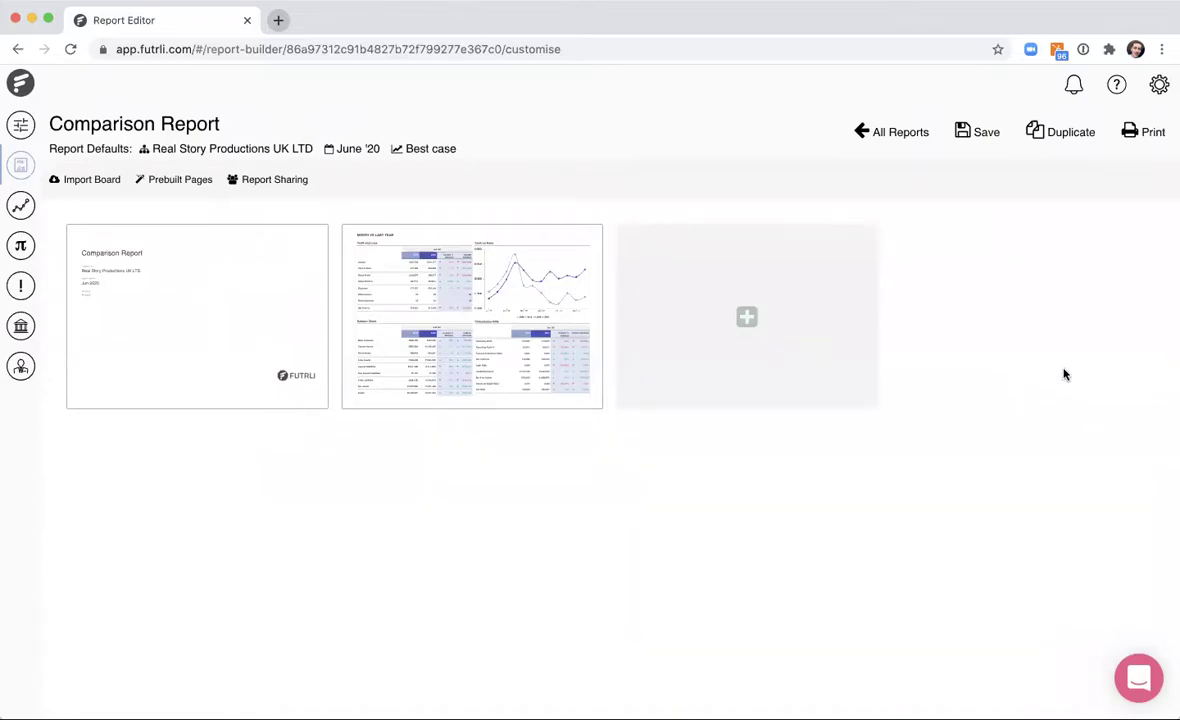
{"action": "left_click", "coordinate": [160, 121]}
{"action": "double_click", "coordinate": [170, 121]}
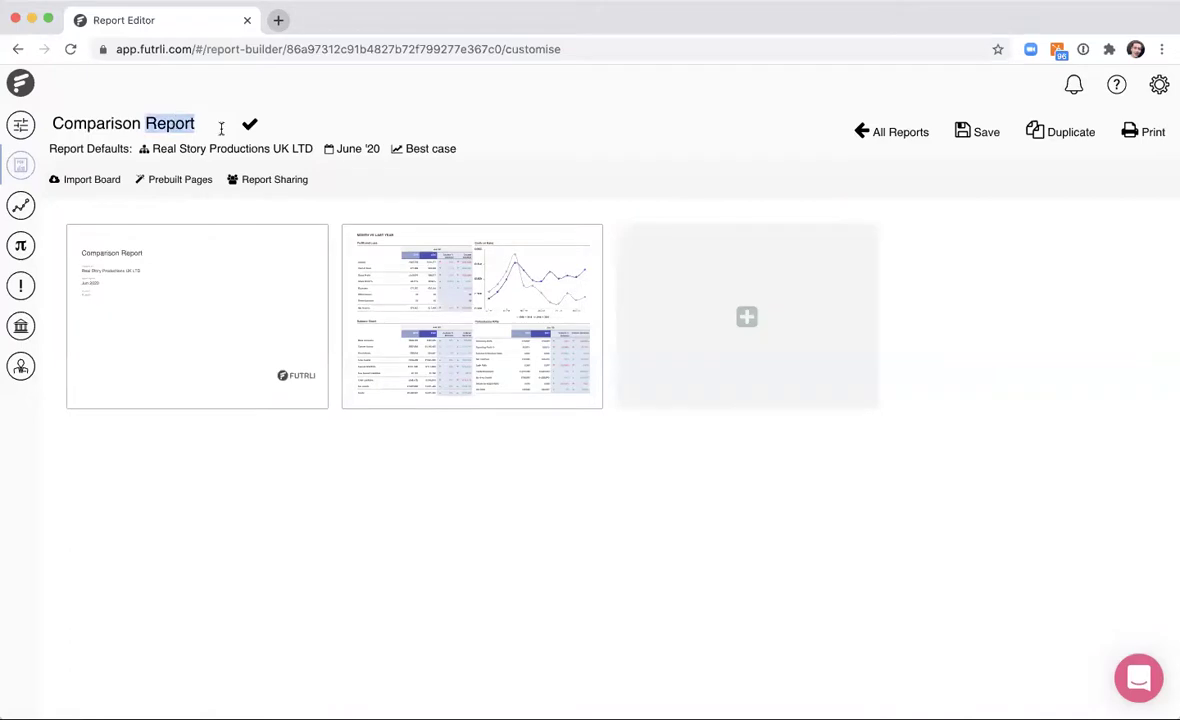
{"action": "type", "text": "- Duplicate"}
{"action": "key", "text": "Return"}
Change the duplicate's report defaults to the Accountancy Example organisation with the 4 year Scenario
{"action": "mouse_move", "coordinate": [466, 230]}
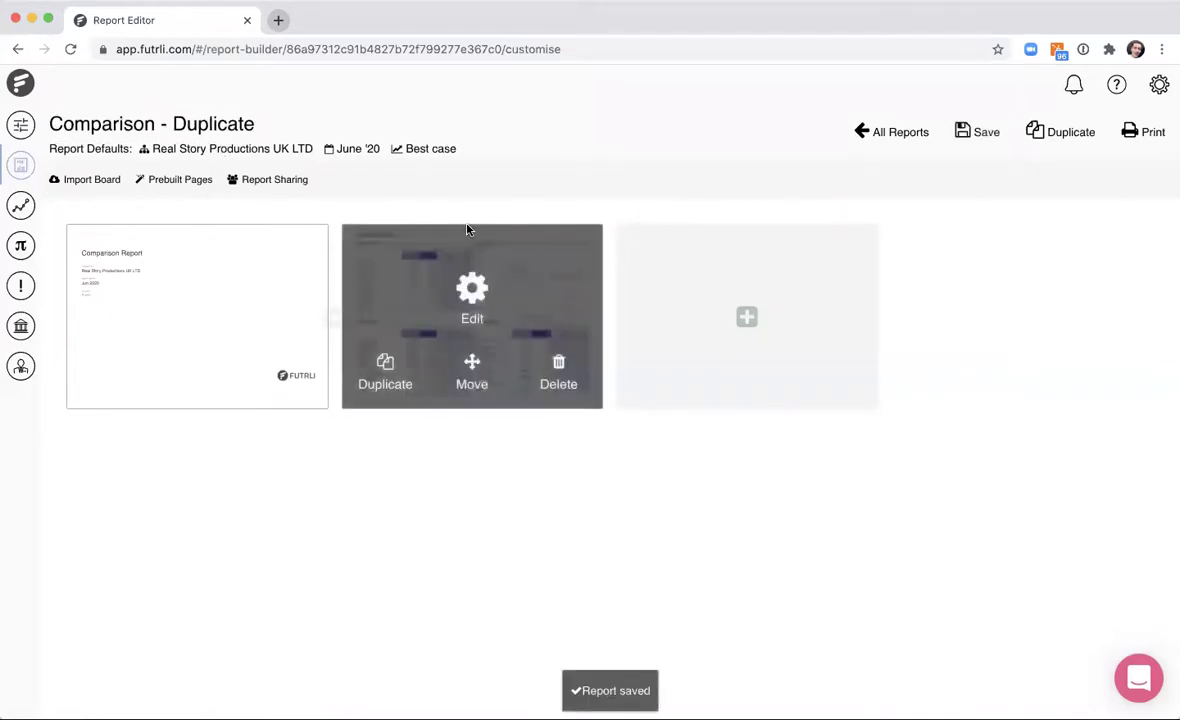
{"action": "left_click", "coordinate": [257, 150]}
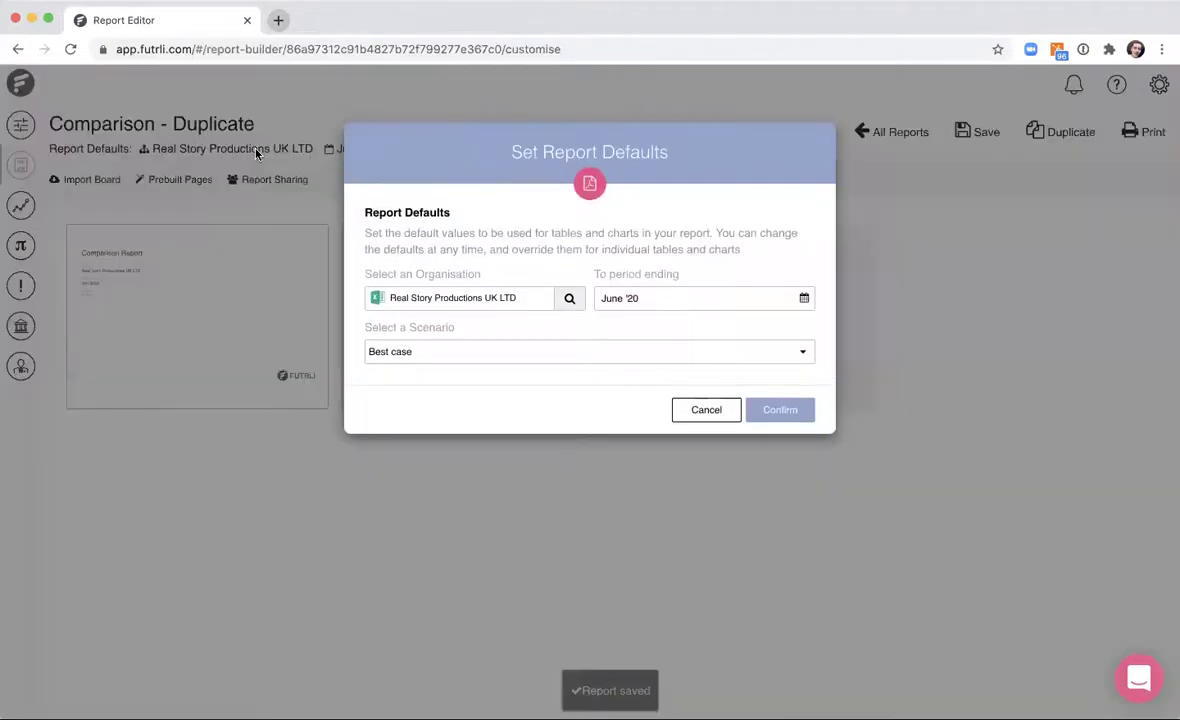
{"action": "left_click", "coordinate": [502, 299]}
{"action": "left_click", "coordinate": [484, 382]}
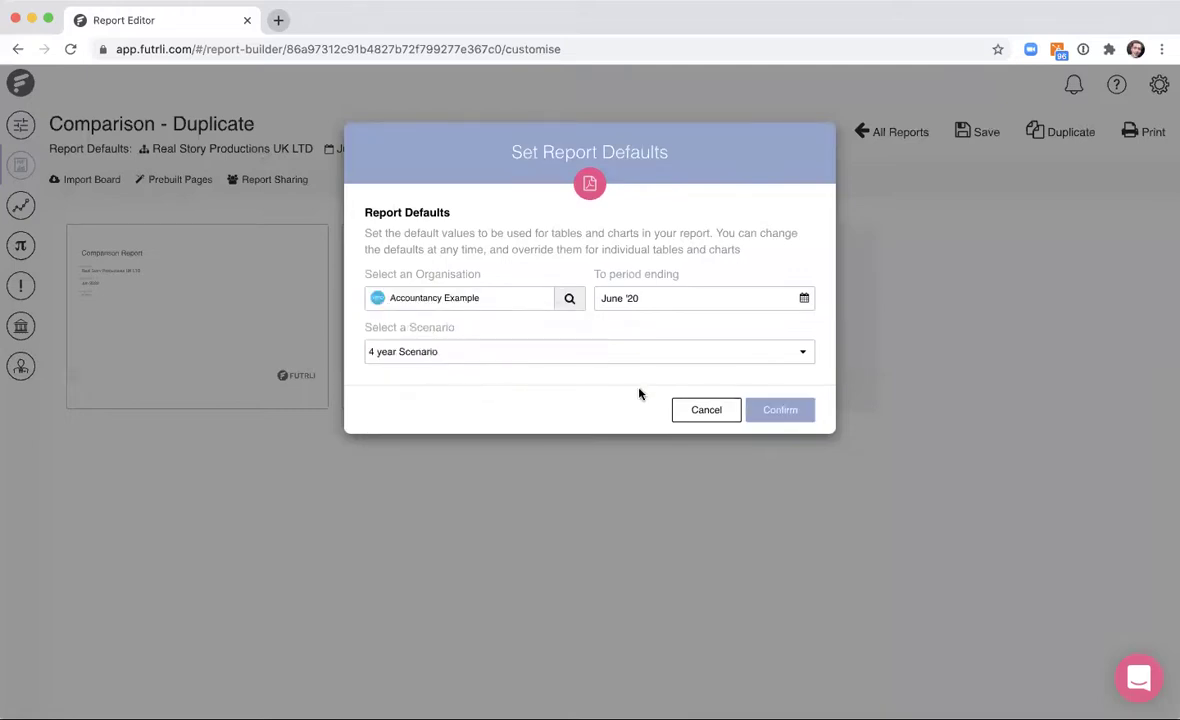
{"action": "left_click", "coordinate": [780, 411]}
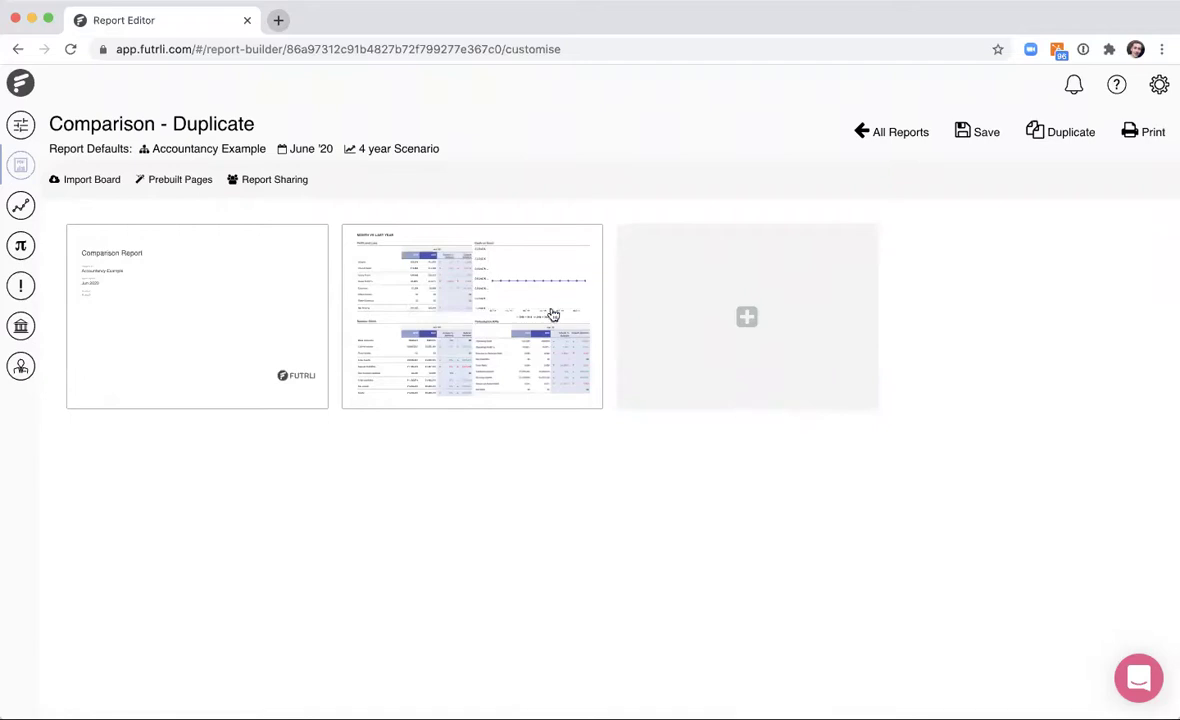
Delete the Cash on Hand chart from the Month vs Last Year page of the duplicate report
{"action": "left_click", "coordinate": [540, 256]}
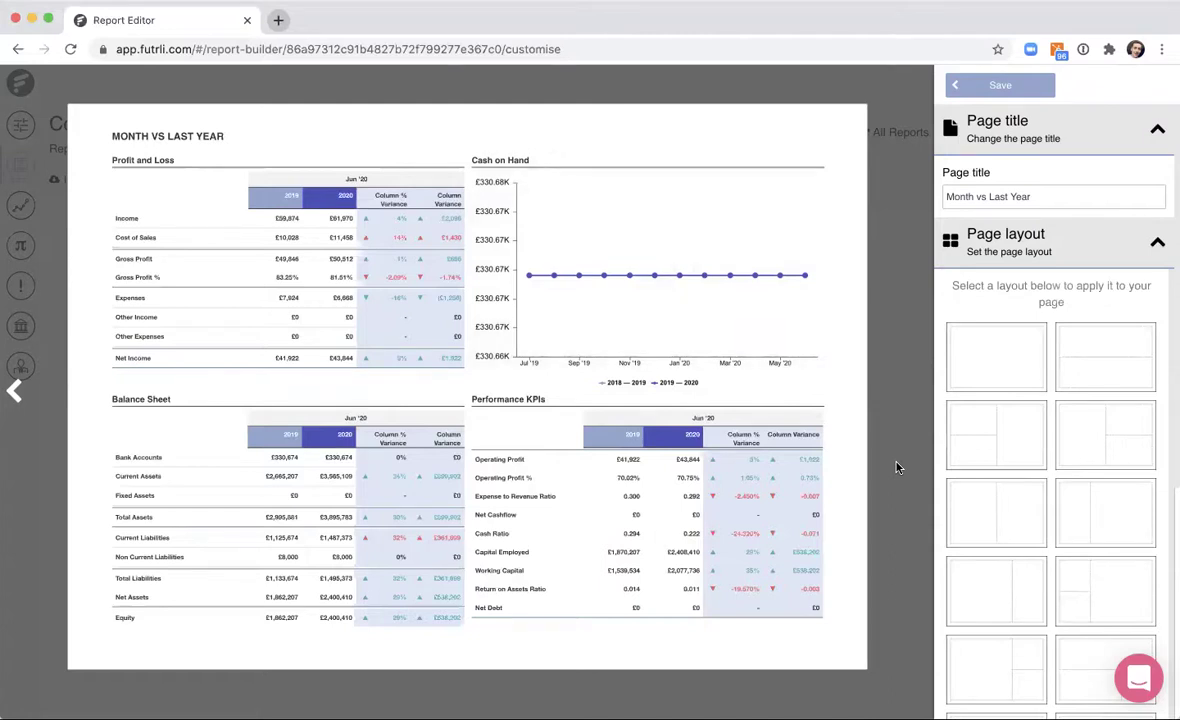
{"action": "mouse_move", "coordinate": [595, 270]}
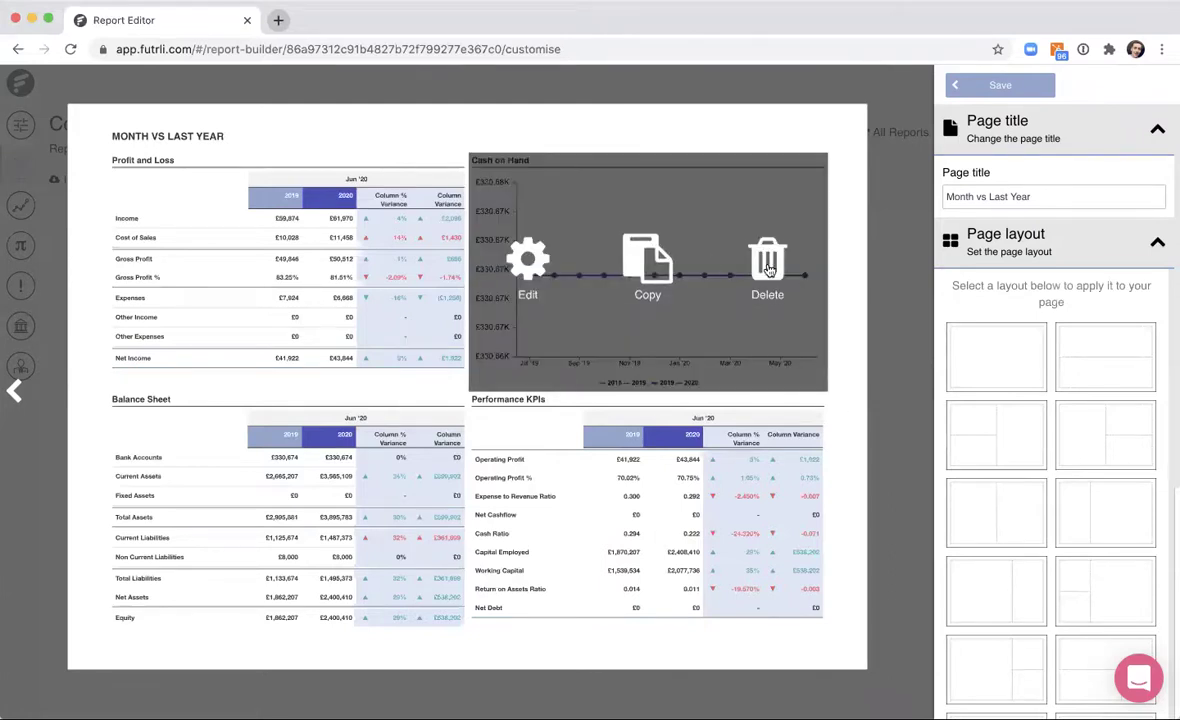
{"action": "left_click", "coordinate": [767, 262]}
{"action": "left_click", "coordinate": [776, 263]}
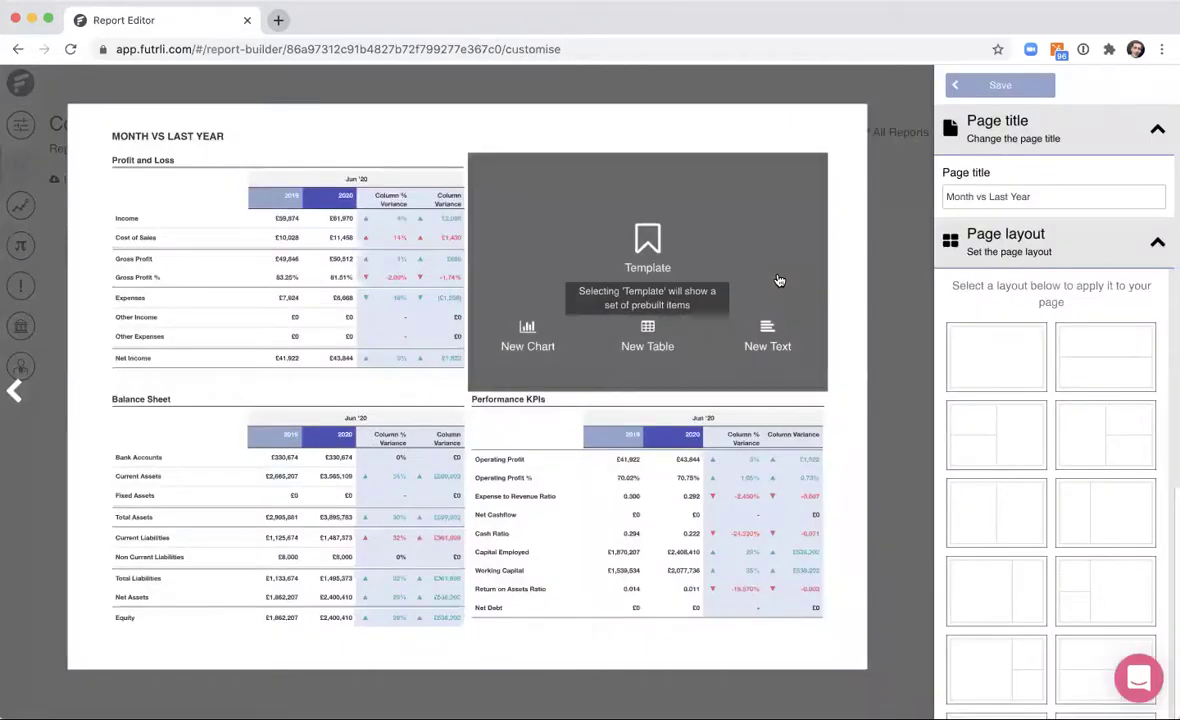
Add a new comparison chart in the empty slot of the Month vs Last Year page and title it Income
{"action": "left_click", "coordinate": [528, 333]}
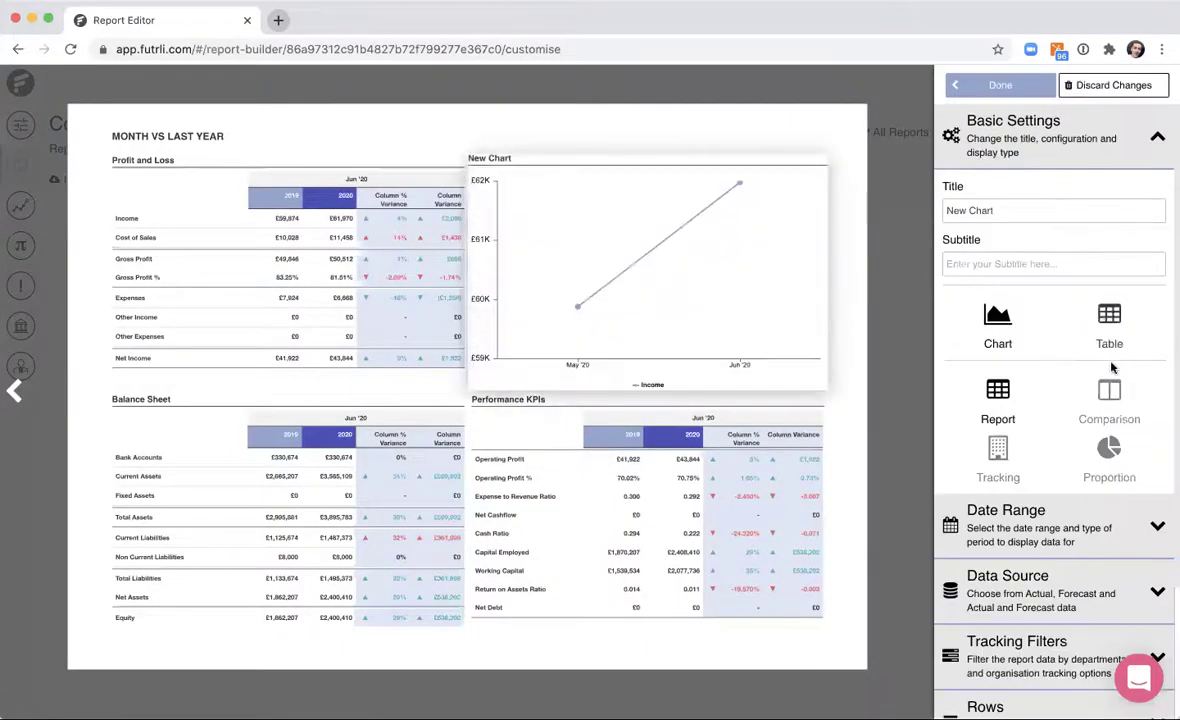
{"action": "left_click", "coordinate": [1110, 392]}
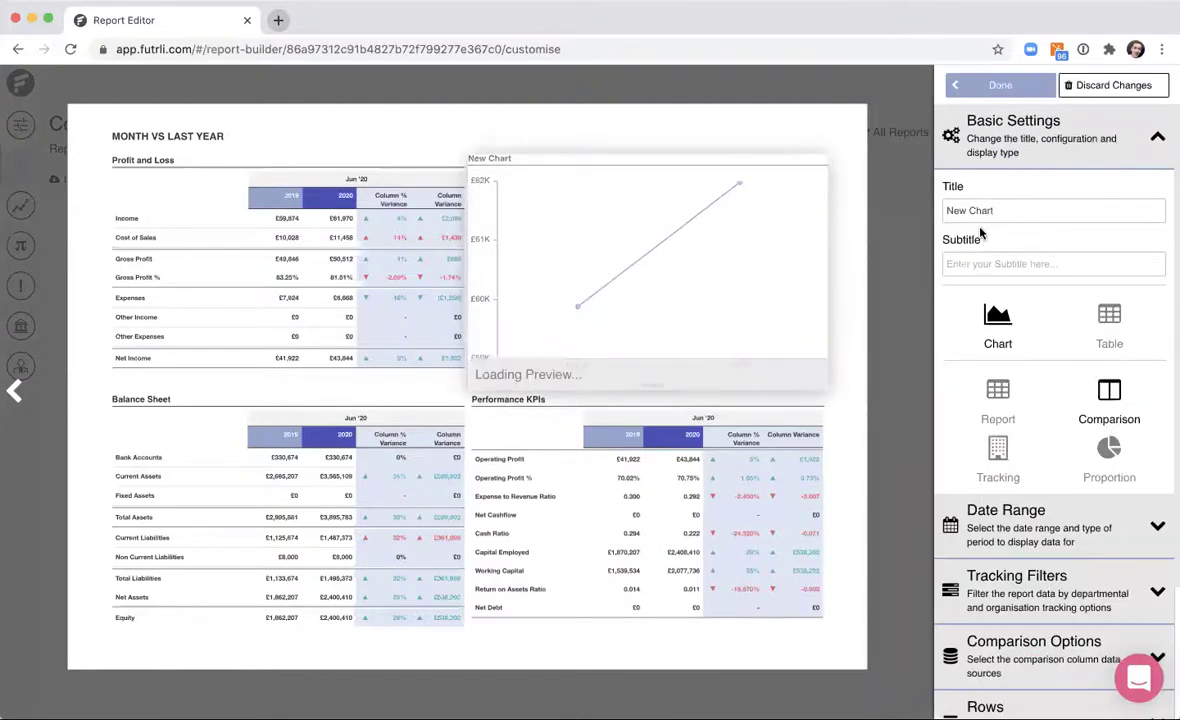
{"action": "left_click", "coordinate": [1020, 210]}
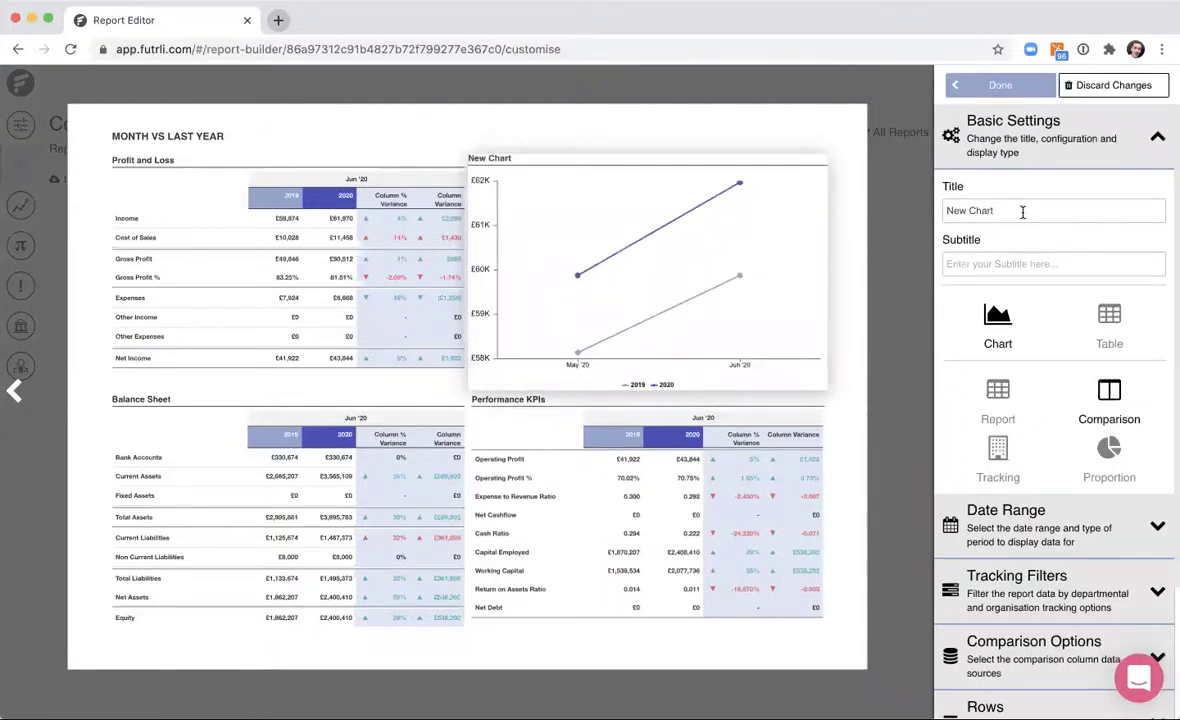
{"action": "key", "text": "super+a"}
{"action": "key", "text": "BackSpace"}
{"action": "type", "text": "Income"}
Set the Income chart's date range to include the previous 11 months
{"action": "scroll", "coordinate": [1066, 503], "scroll_direction": "down", "scroll_amount": 2}
{"action": "left_click", "coordinate": [1070, 457]}
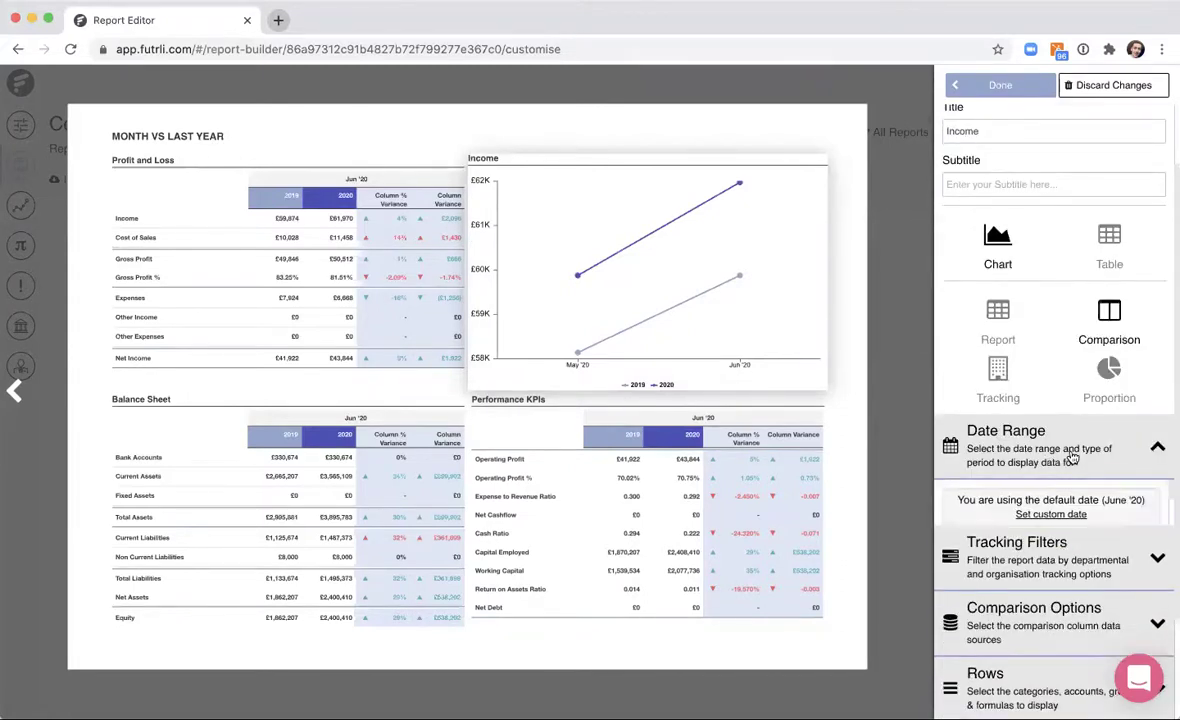
{"action": "scroll", "coordinate": [1062, 472], "scroll_direction": "down", "scroll_amount": 2}
{"action": "left_click", "coordinate": [1053, 485]}
{"action": "type", "text": "11"}
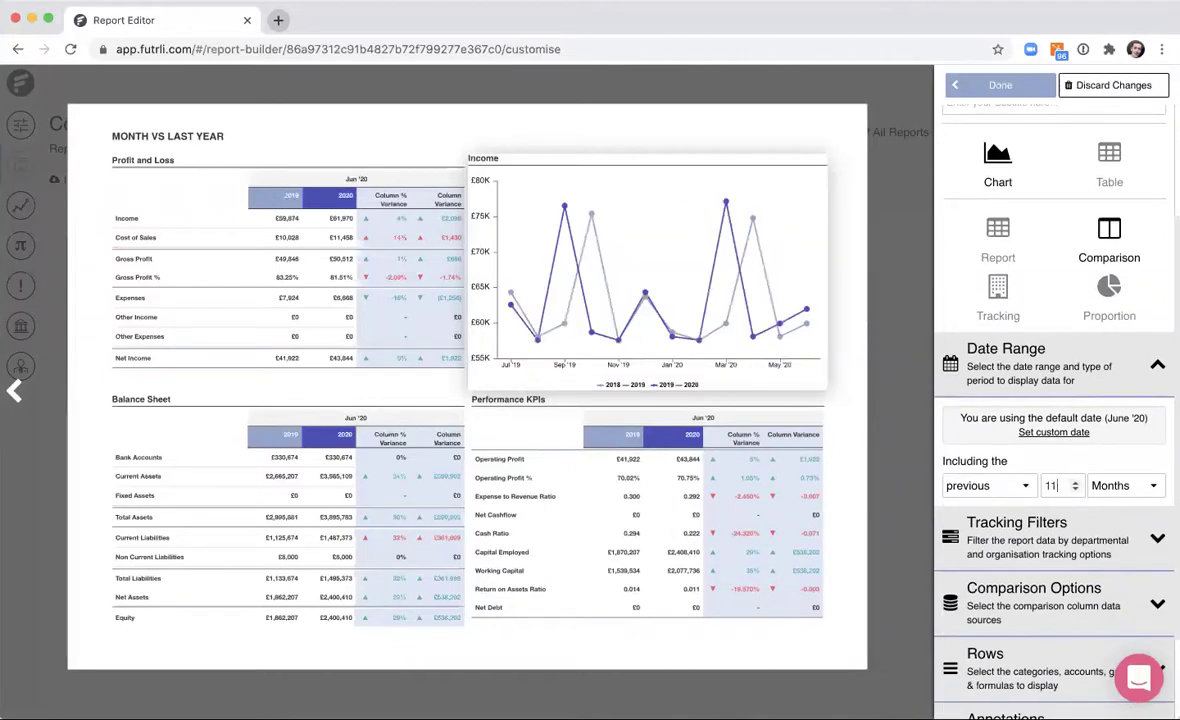
Change the Income chart's default row display to the Column chart type
{"action": "scroll", "coordinate": [1054, 550], "scroll_direction": "down", "scroll_amount": 3}
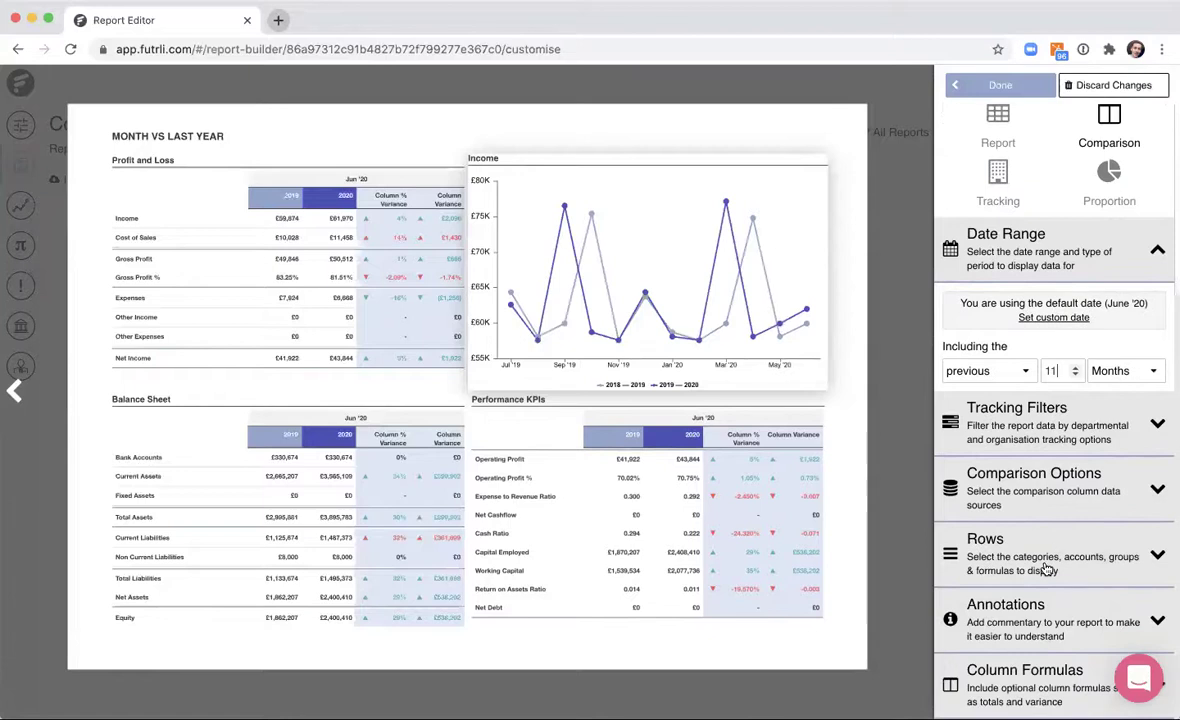
{"action": "left_click", "coordinate": [1046, 569]}
{"action": "scroll", "coordinate": [1046, 569], "scroll_direction": "down", "scroll_amount": 6}
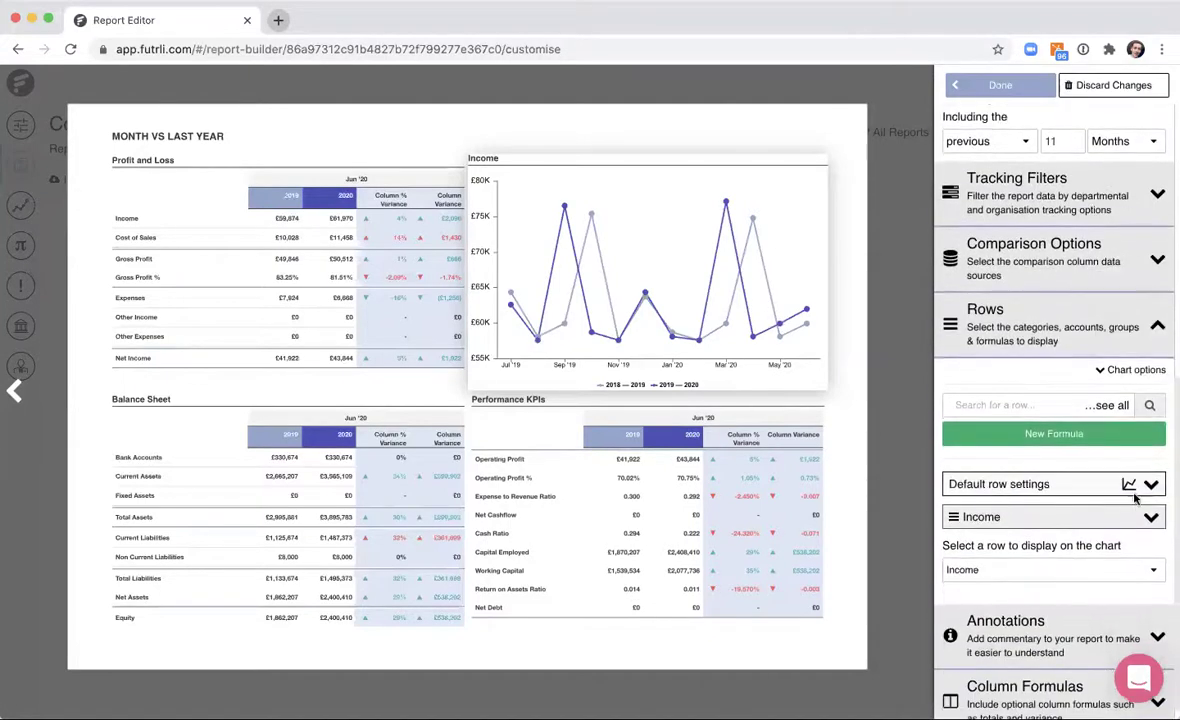
{"action": "left_click", "coordinate": [1131, 486]}
{"action": "scroll", "coordinate": [1048, 527], "scroll_direction": "down", "scroll_amount": 5}
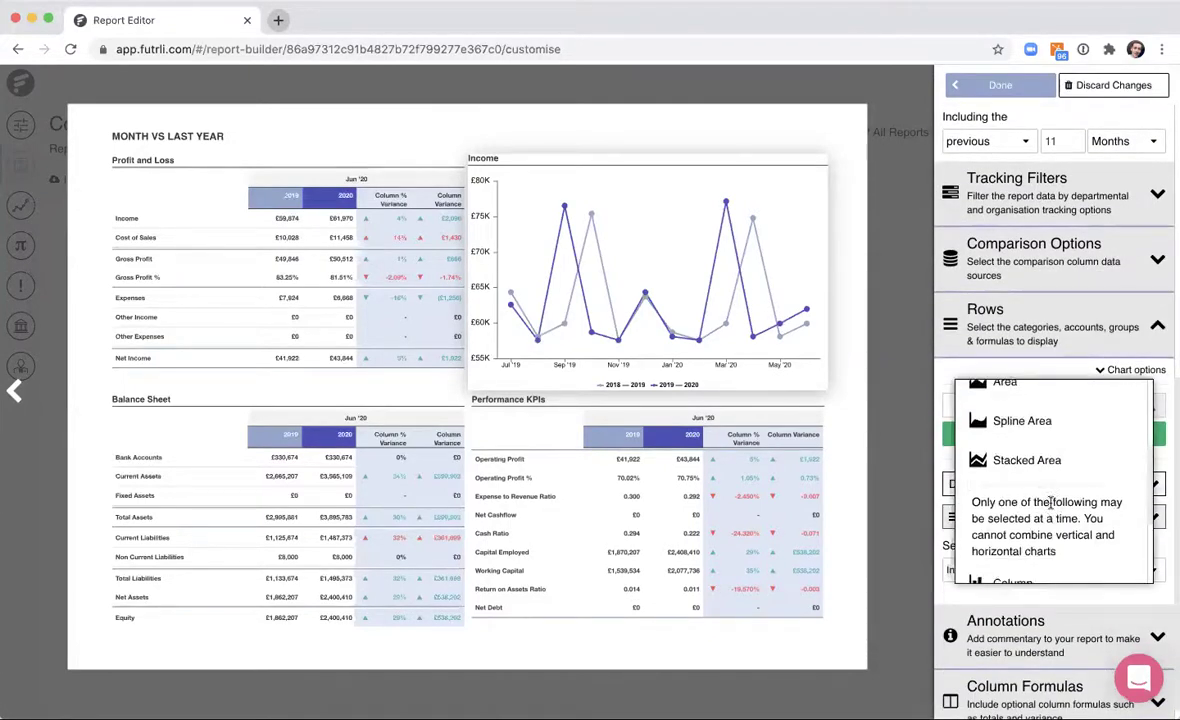
{"action": "left_click", "coordinate": [1038, 508]}
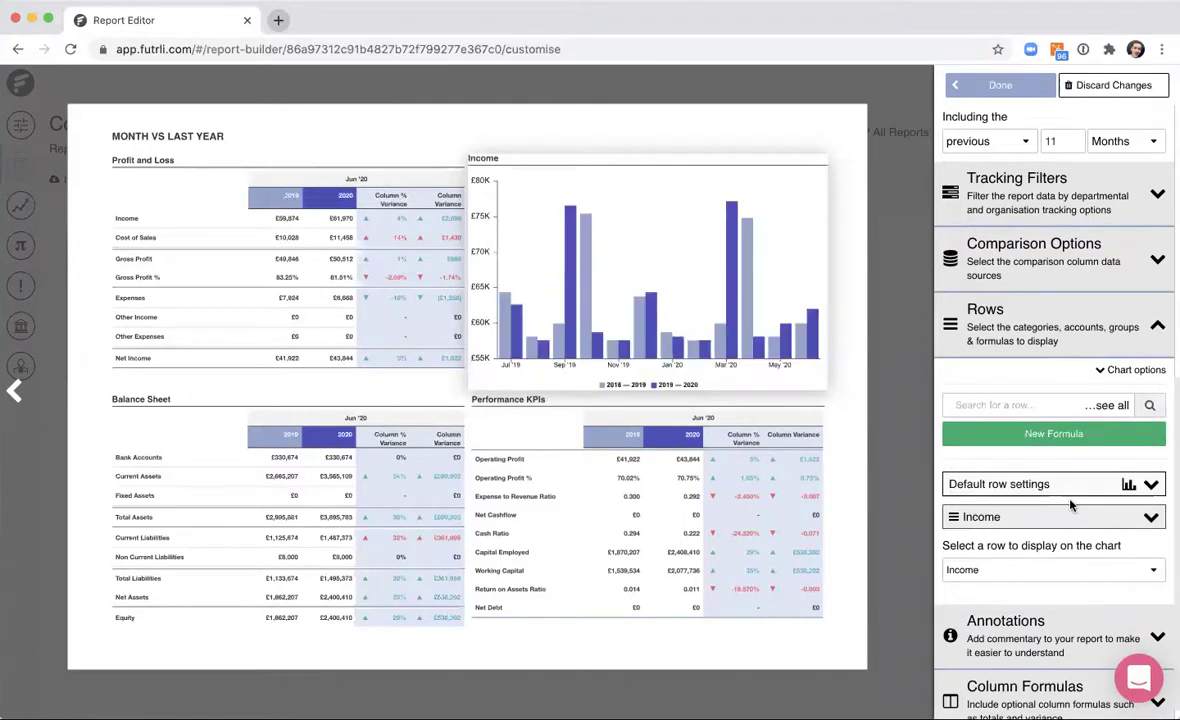
{"action": "scroll", "coordinate": [1070, 505], "scroll_direction": "up", "scroll_amount": 5}
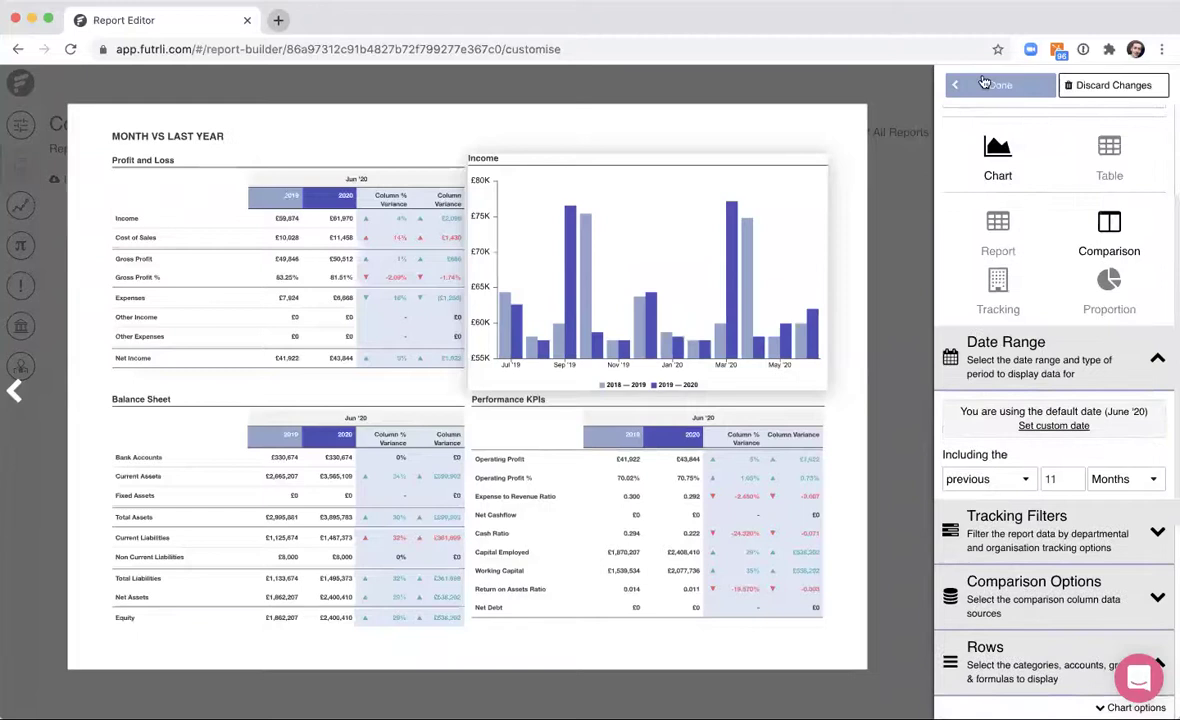
Finish editing the Income chart and its page, and save the duplicate Comparison report
{"action": "left_click", "coordinate": [905, 437]}
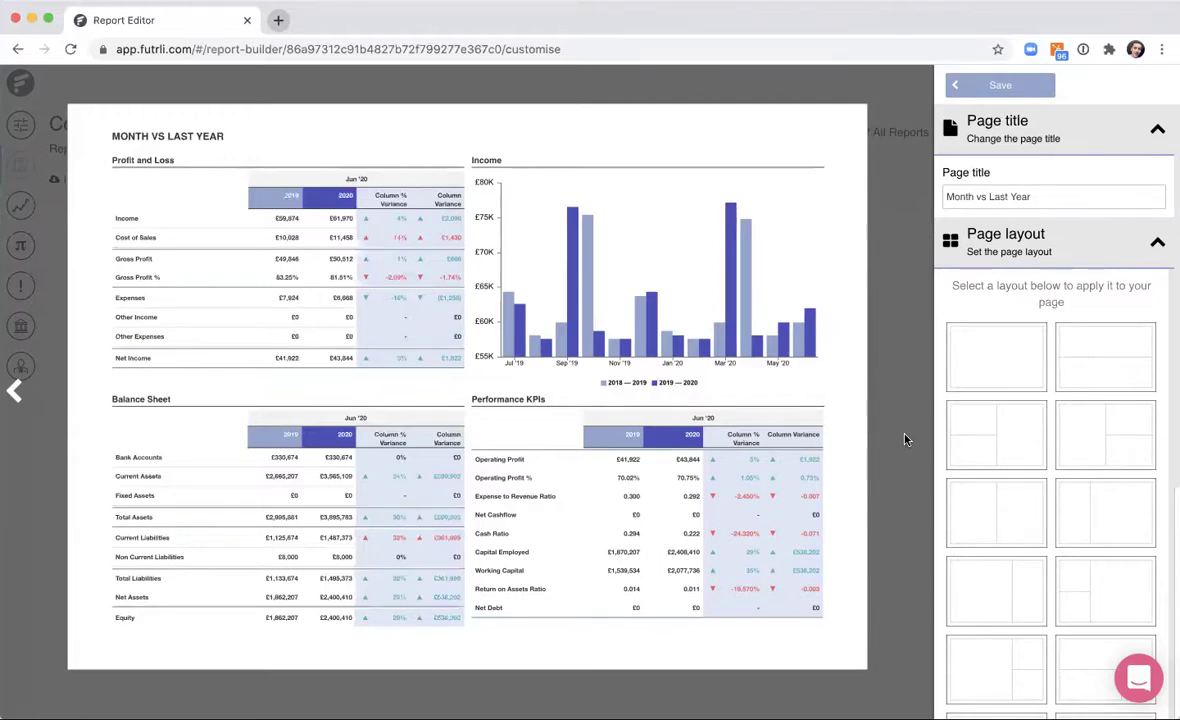
{"action": "left_click", "coordinate": [905, 440]}
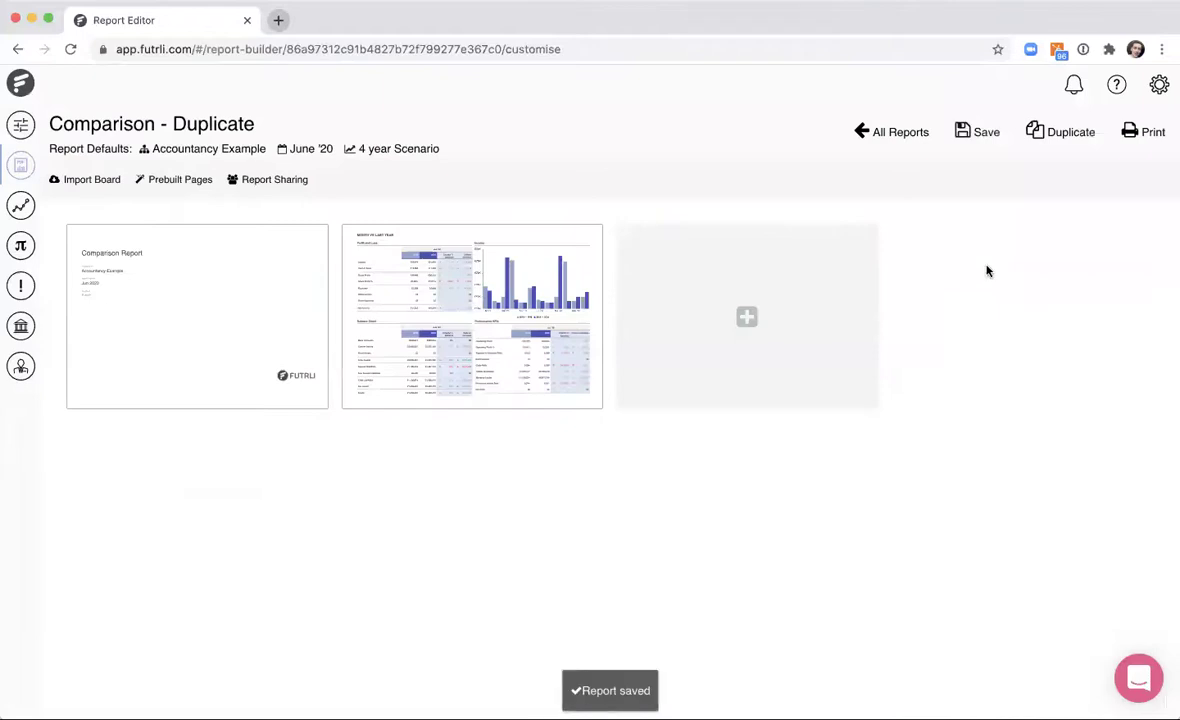
{"action": "left_click", "coordinate": [979, 134]}
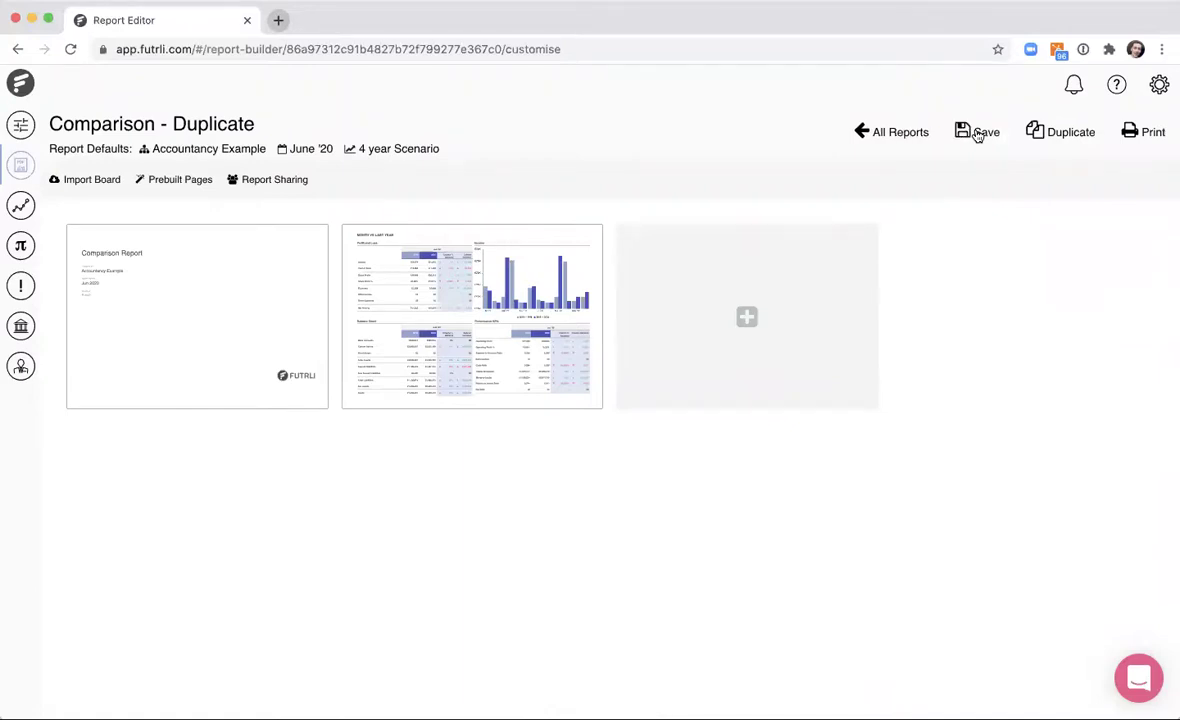
Export the duplicate Comparison report as a PDF and review the generated document's pages
{"action": "left_click", "coordinate": [1147, 134]}
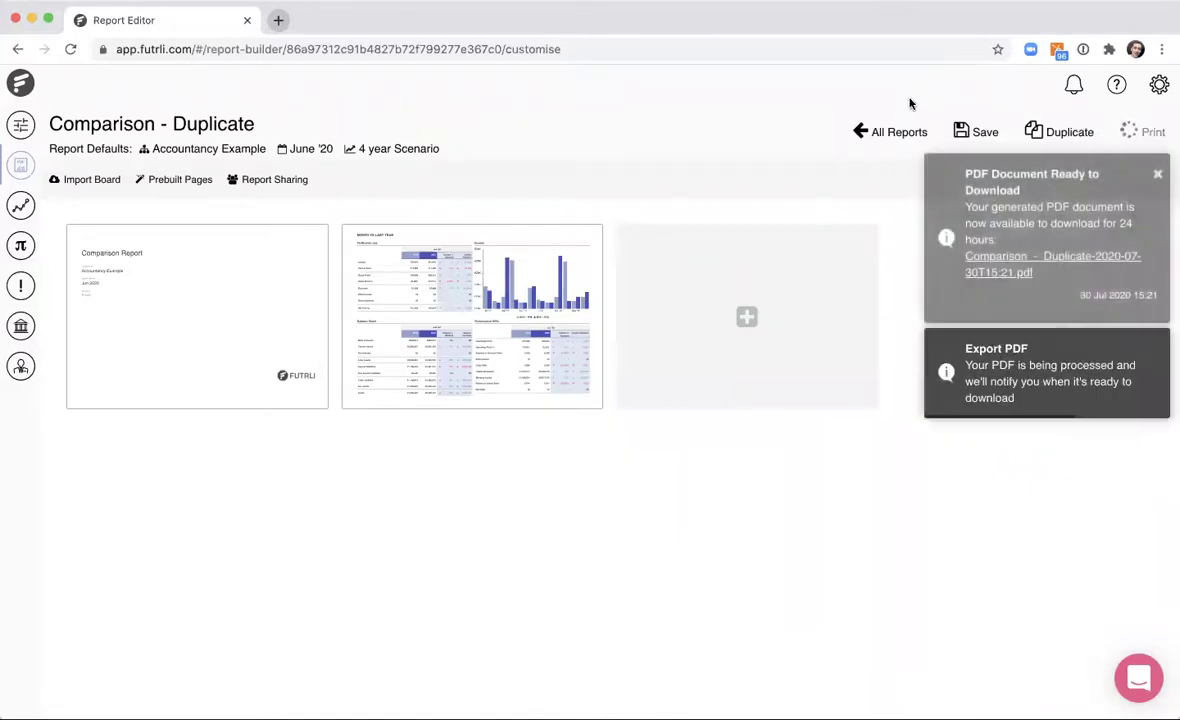
{"action": "left_click", "coordinate": [1046, 258]}
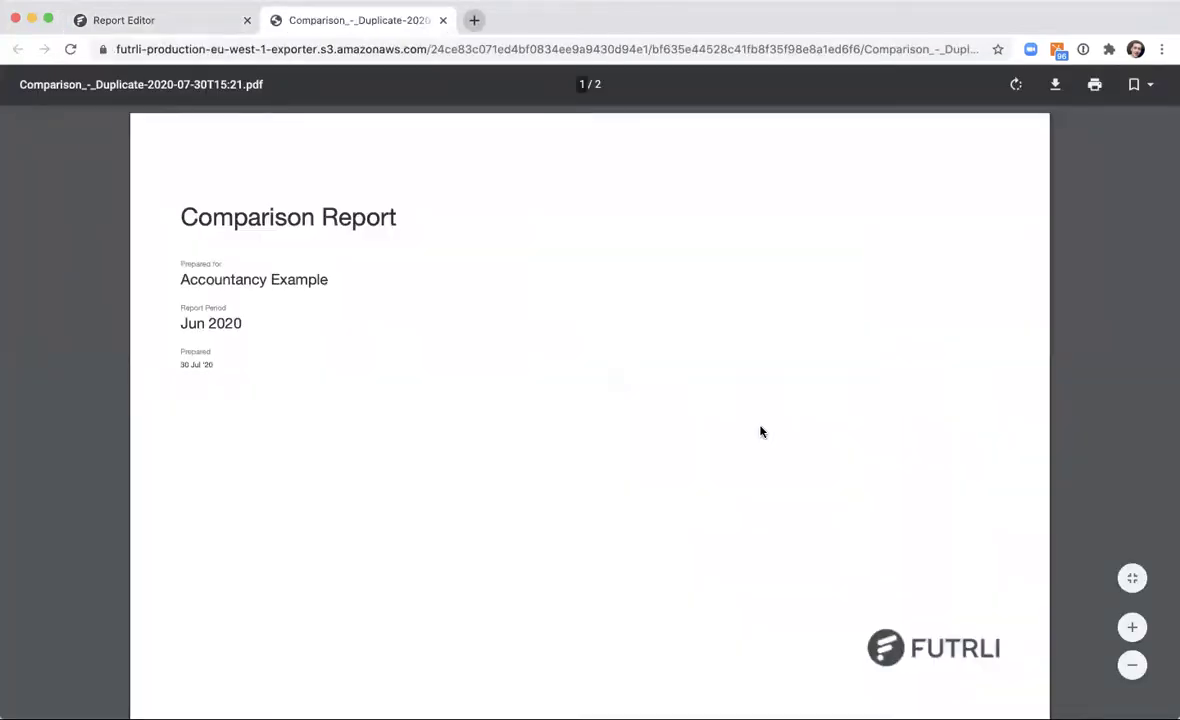
{"action": "scroll", "coordinate": [760, 432], "scroll_direction": "down", "scroll_amount": 10}
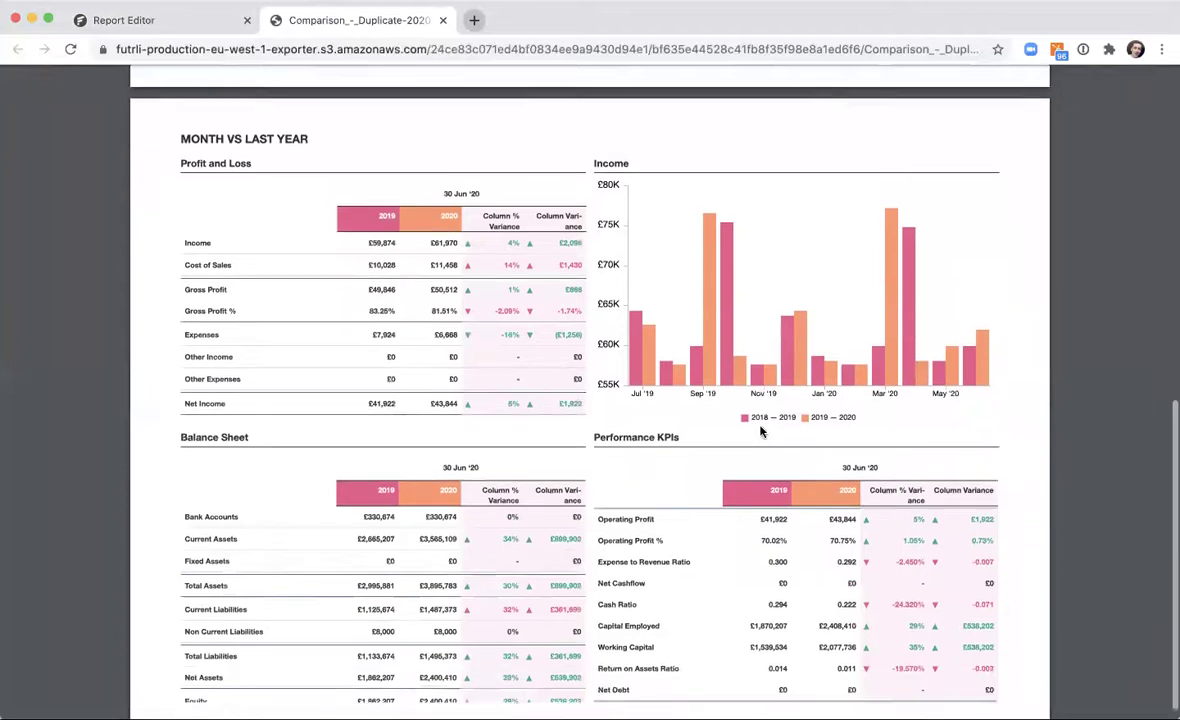
{"action": "scroll", "coordinate": [760, 432], "scroll_direction": "down", "scroll_amount": 1}
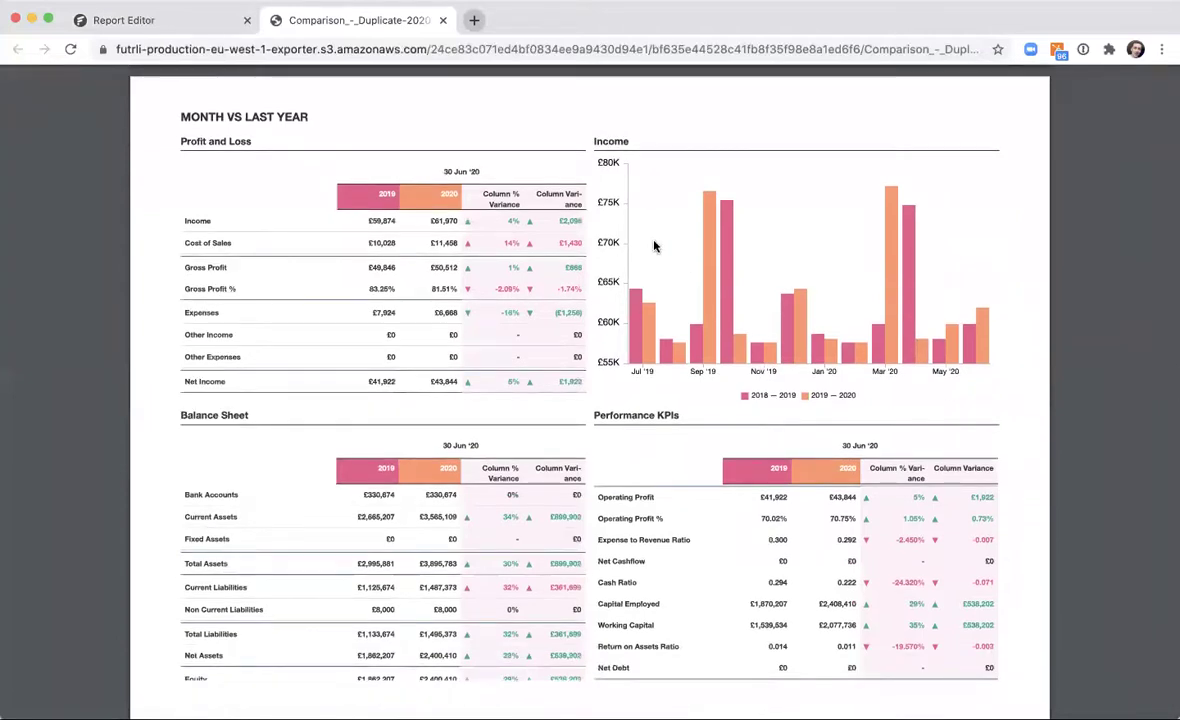
{"action": "key", "text": "super+w"}
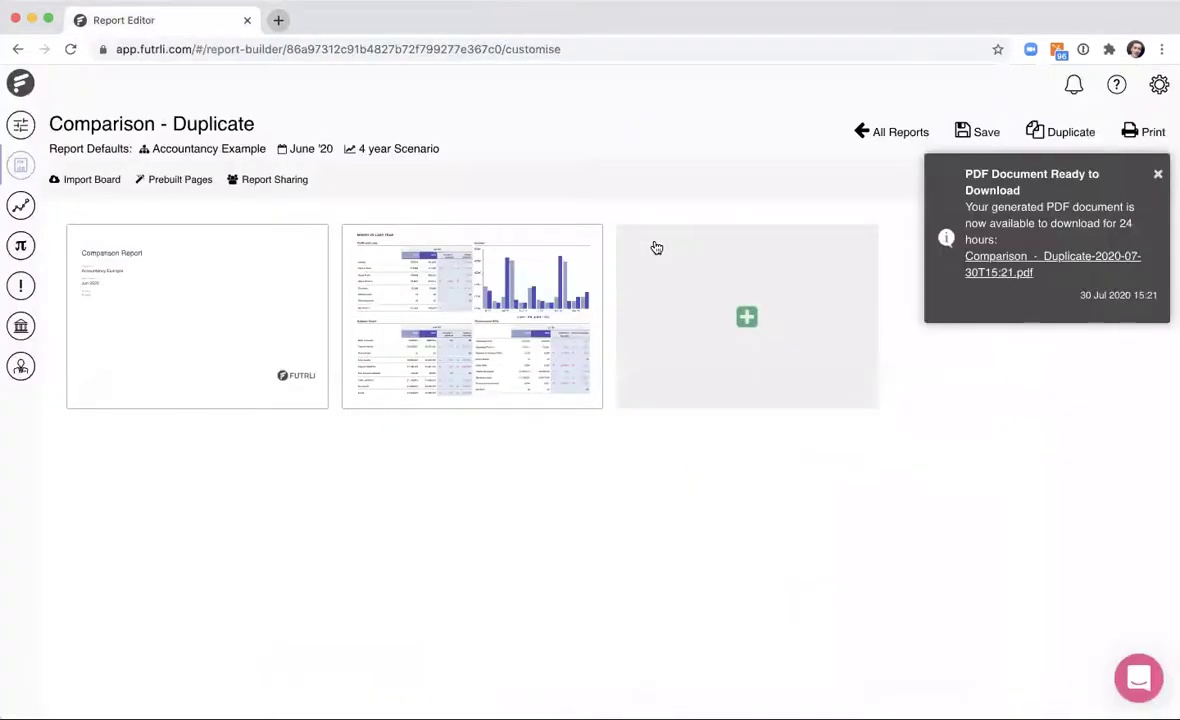
{"action": "left_click", "coordinate": [1161, 178]}
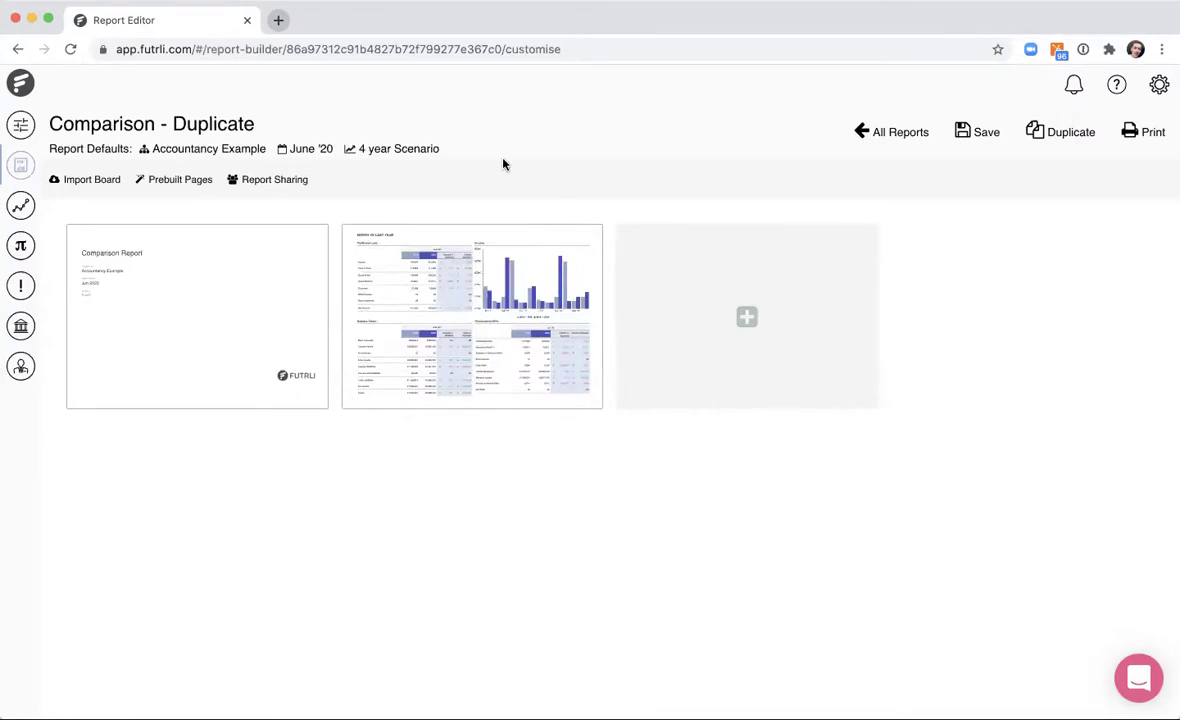
Set the period ending in the report defaults to July 2020
{"action": "left_click", "coordinate": [306, 152]}
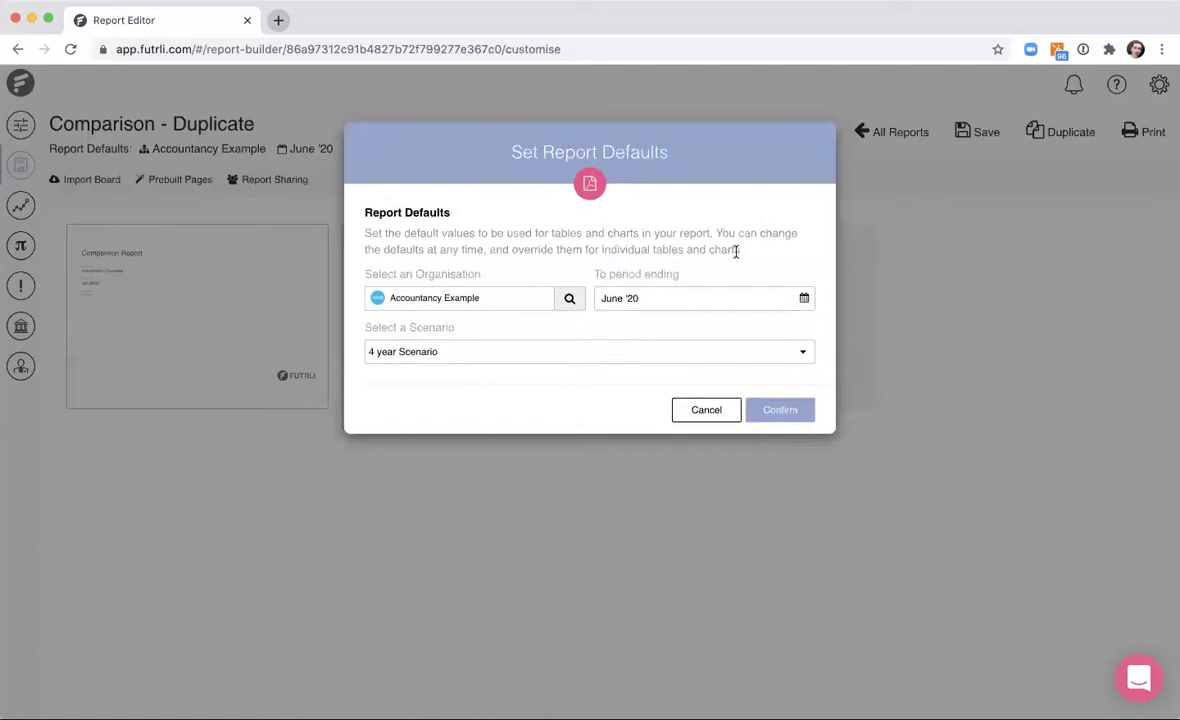
{"action": "left_click", "coordinate": [745, 303]}
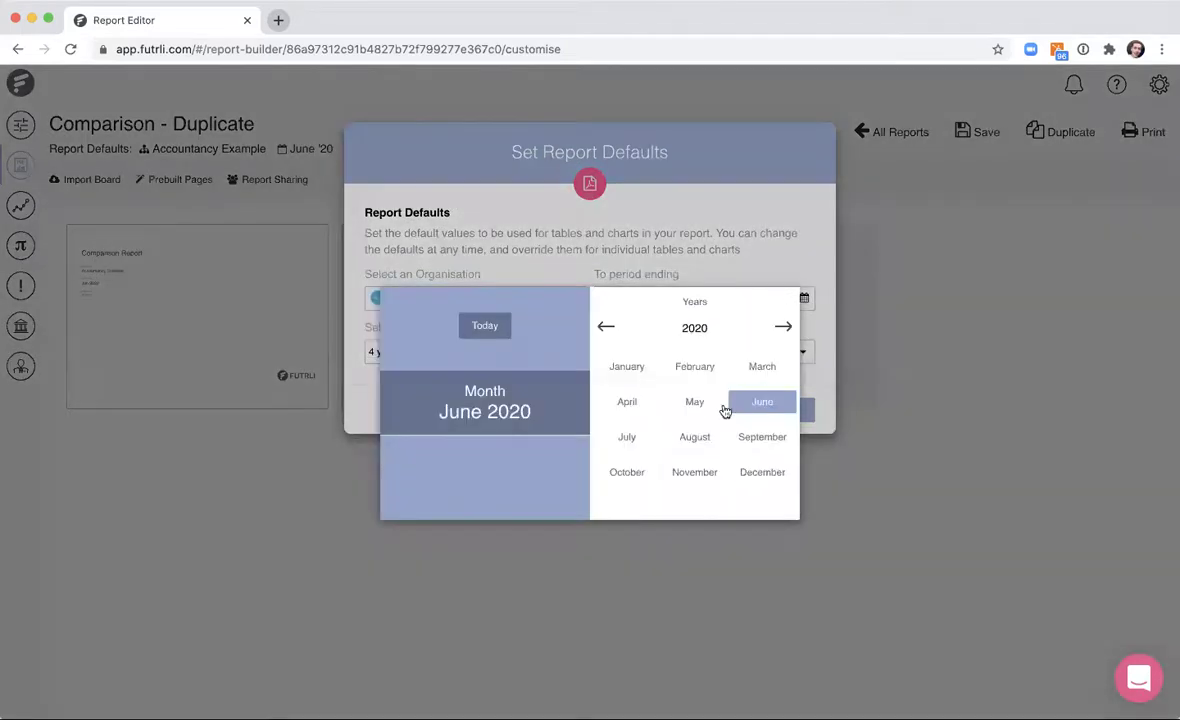
{"action": "left_click", "coordinate": [633, 440]}
{"action": "left_click", "coordinate": [785, 408]}
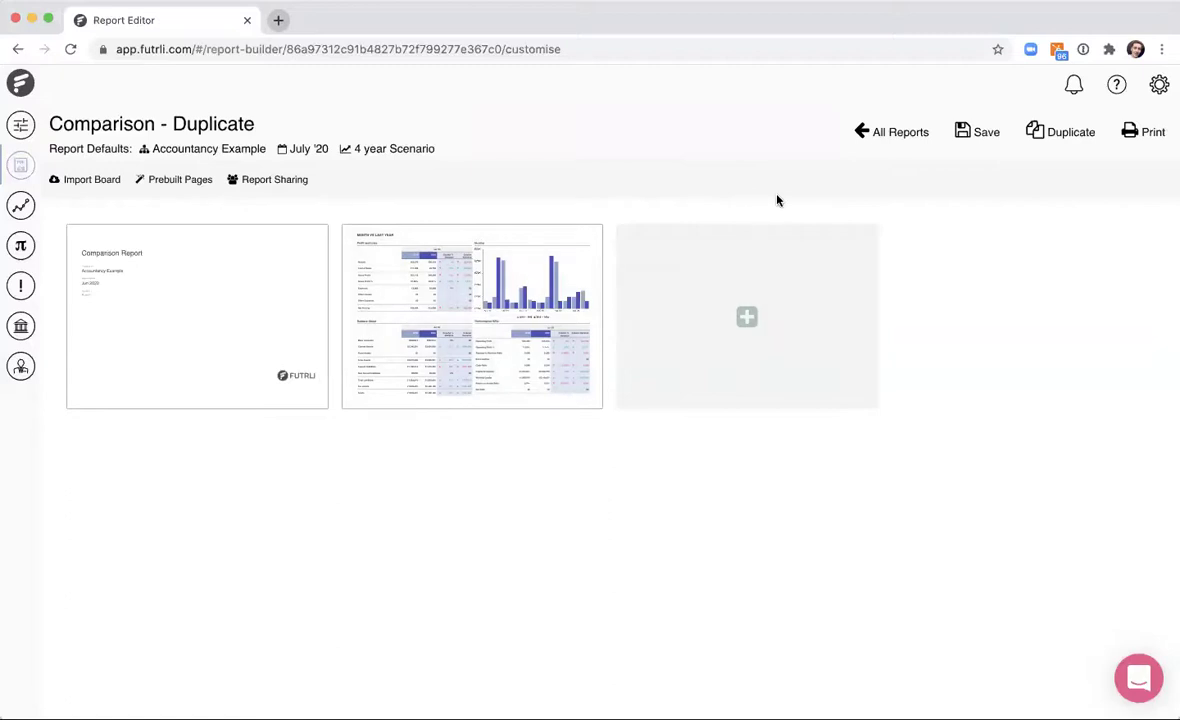
Give the Performance KPIs table on the Month vs Last Year page a custom period end date of 30 September 2020
{"action": "left_click", "coordinate": [497, 284]}
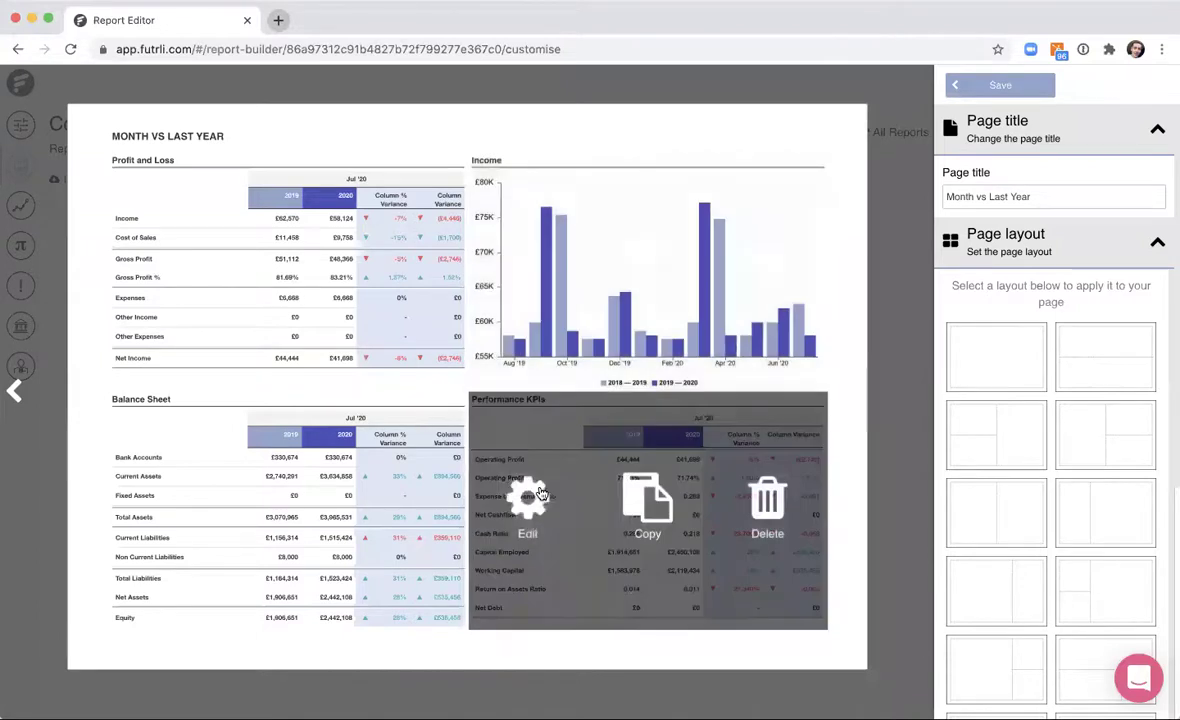
{"action": "left_click", "coordinate": [527, 505]}
{"action": "left_click", "coordinate": [1067, 531]}
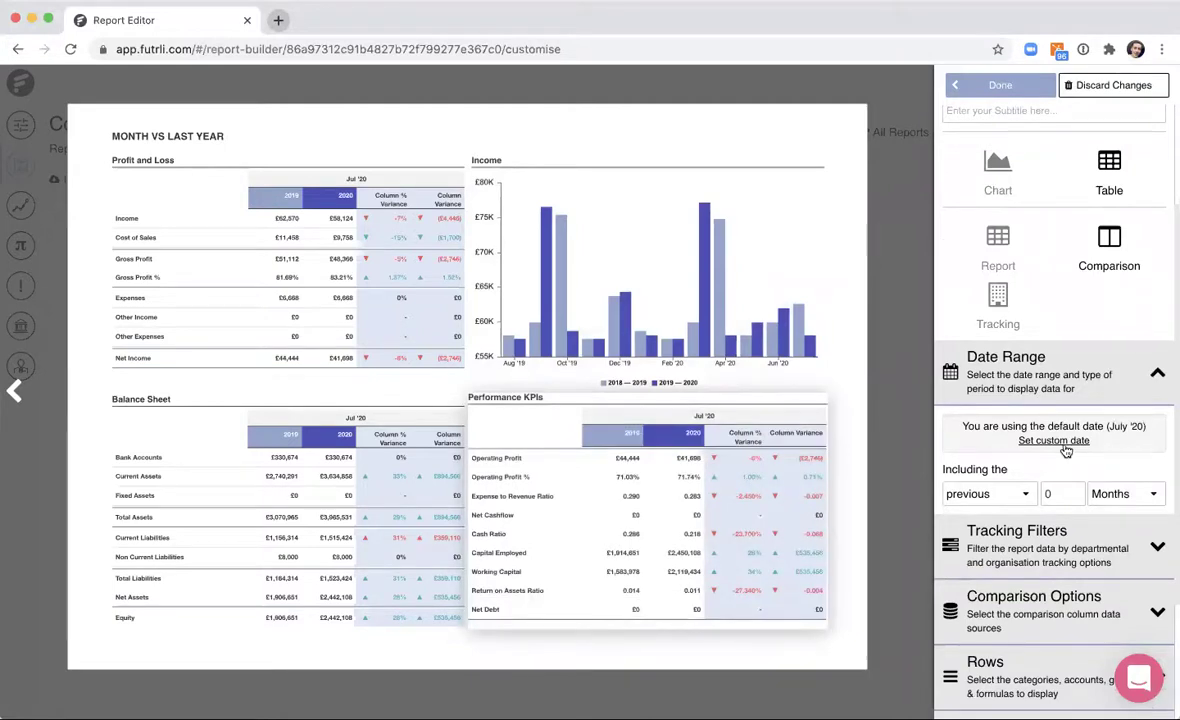
{"action": "left_click", "coordinate": [1054, 441]}
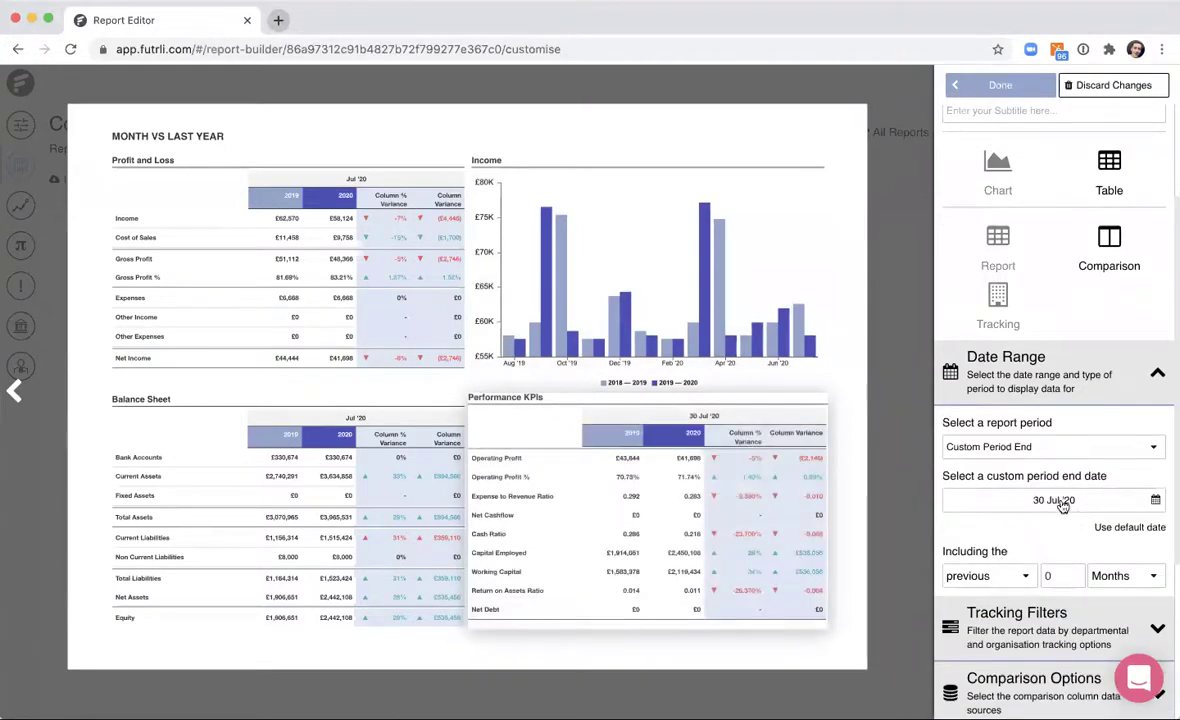
{"action": "left_click", "coordinate": [1062, 507]}
{"action": "left_click", "coordinate": [783, 326]}
{"action": "left_click", "coordinate": [783, 326]}
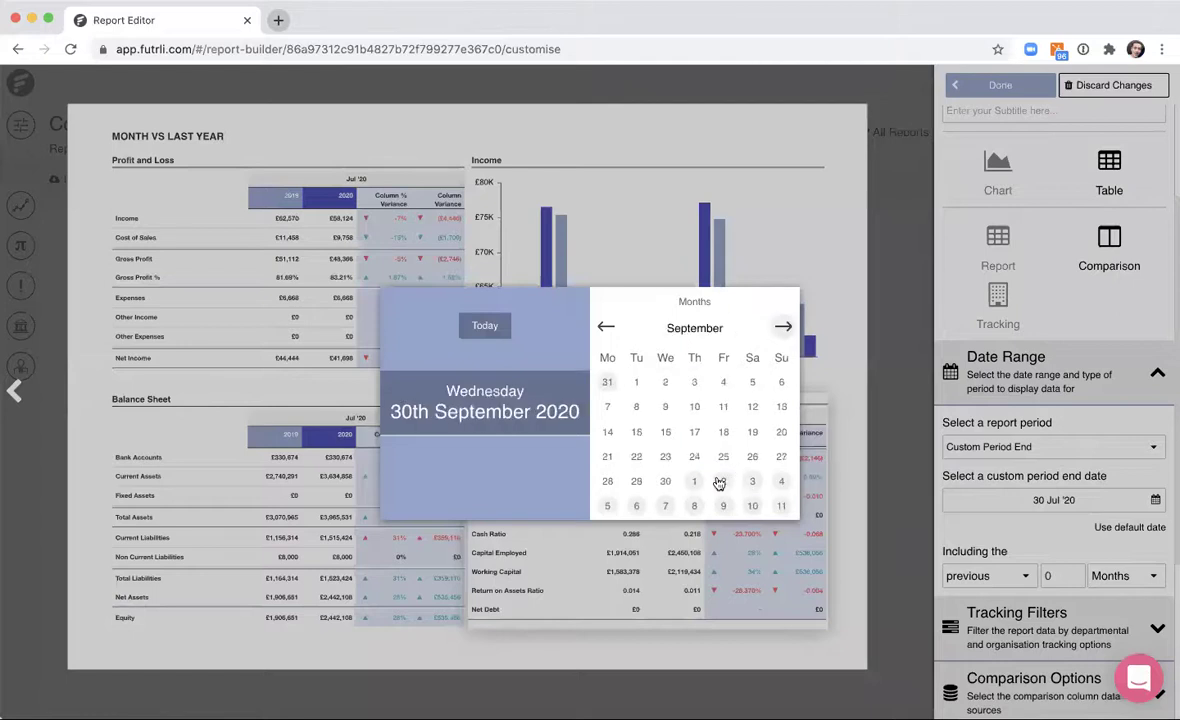
{"action": "left_click", "coordinate": [665, 481]}
Try the This week report period on the Performance KPIs table, return it to the default date and save the page
{"action": "left_click", "coordinate": [1035, 447]}
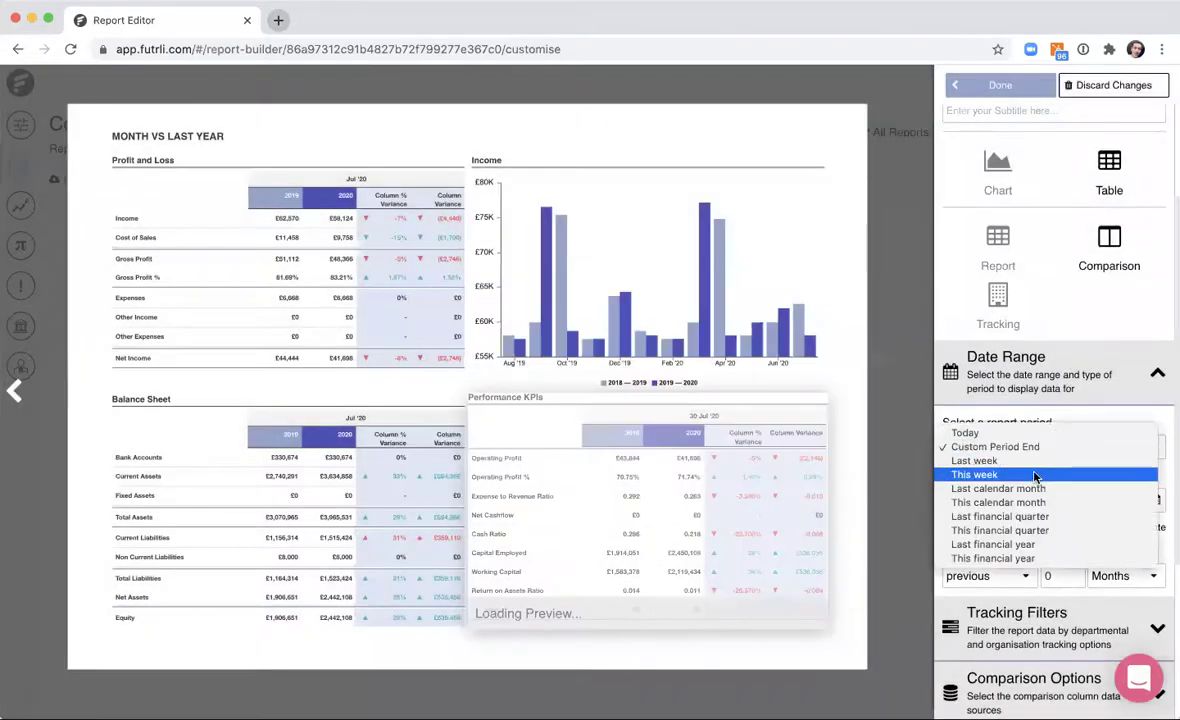
{"action": "left_click", "coordinate": [1035, 475]}
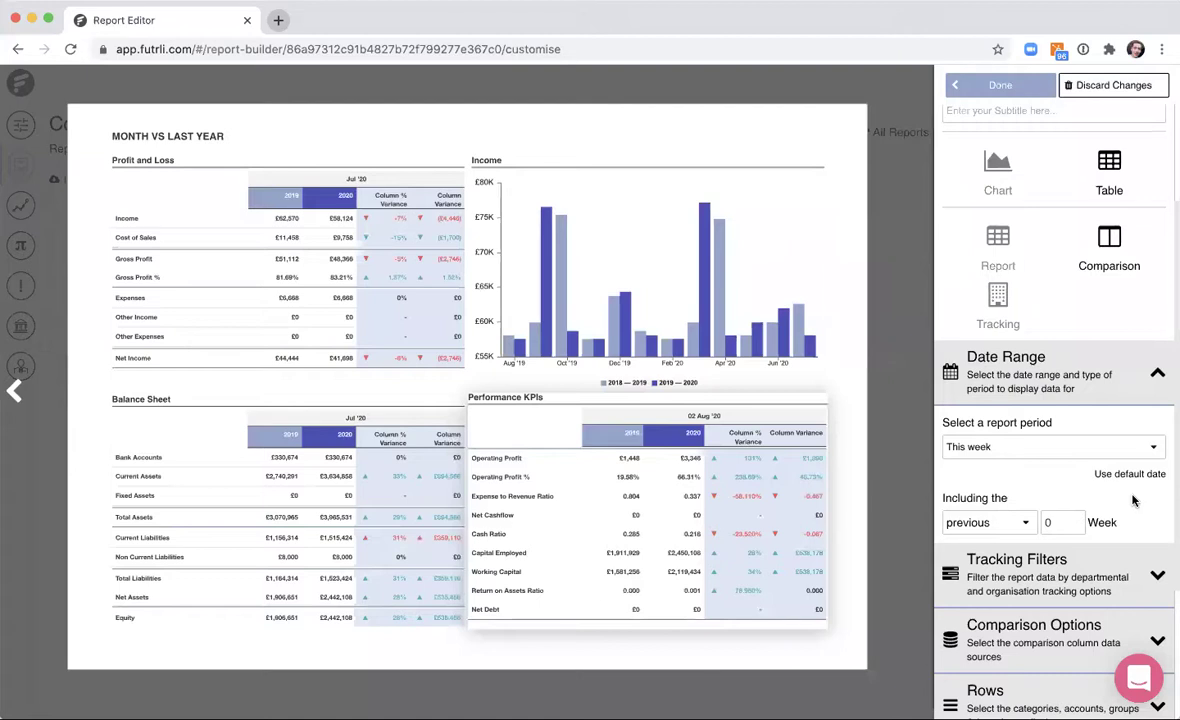
{"action": "left_click", "coordinate": [1140, 474]}
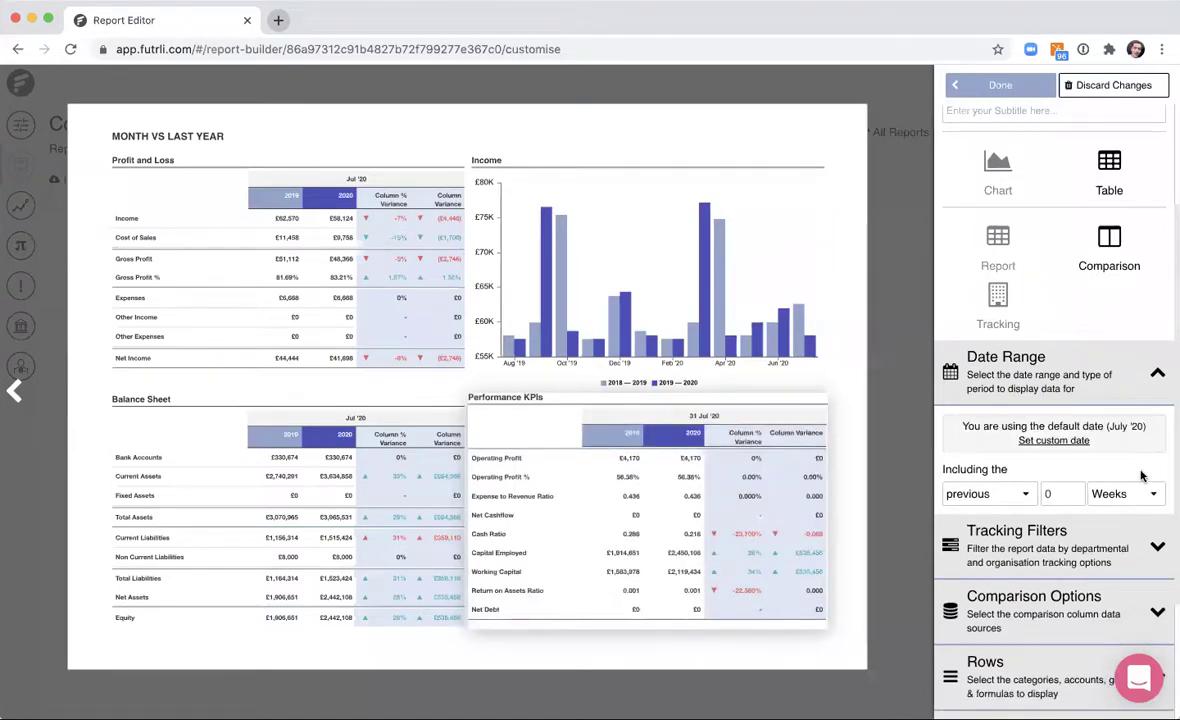
{"action": "left_click", "coordinate": [914, 479]}
{"action": "left_click", "coordinate": [914, 479]}
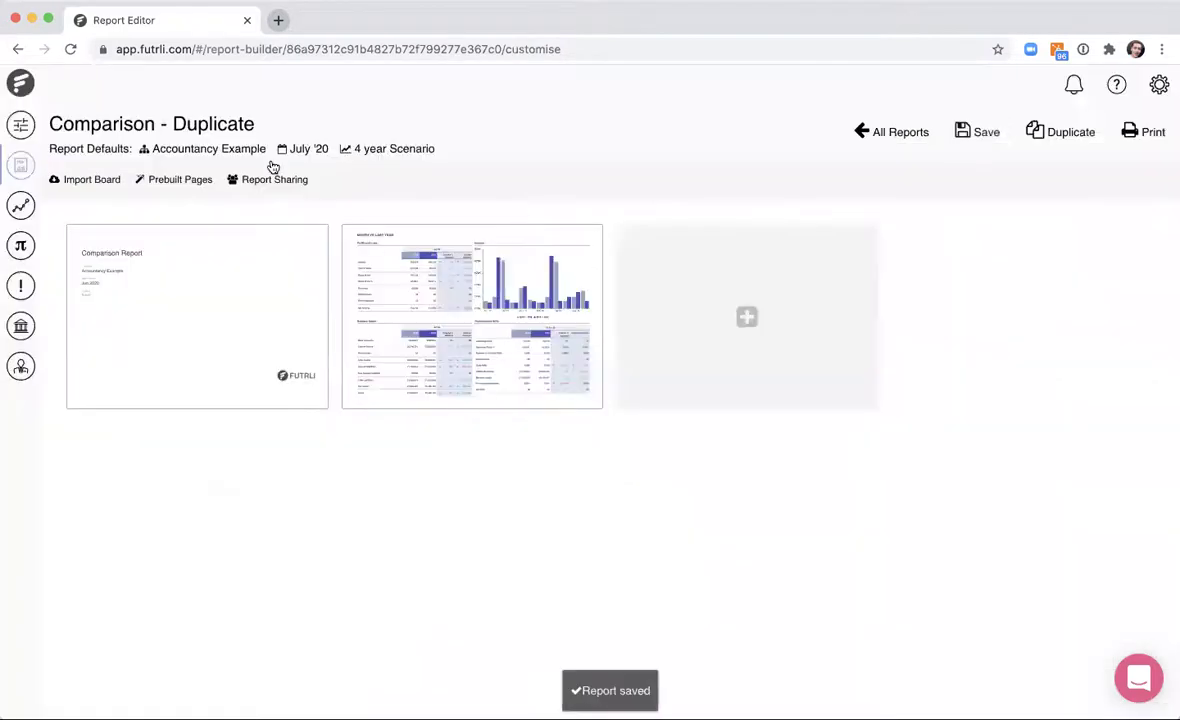
Start a new report from the Forecast Cashflow Analysis template
{"action": "mouse_move", "coordinate": [402, 248]}
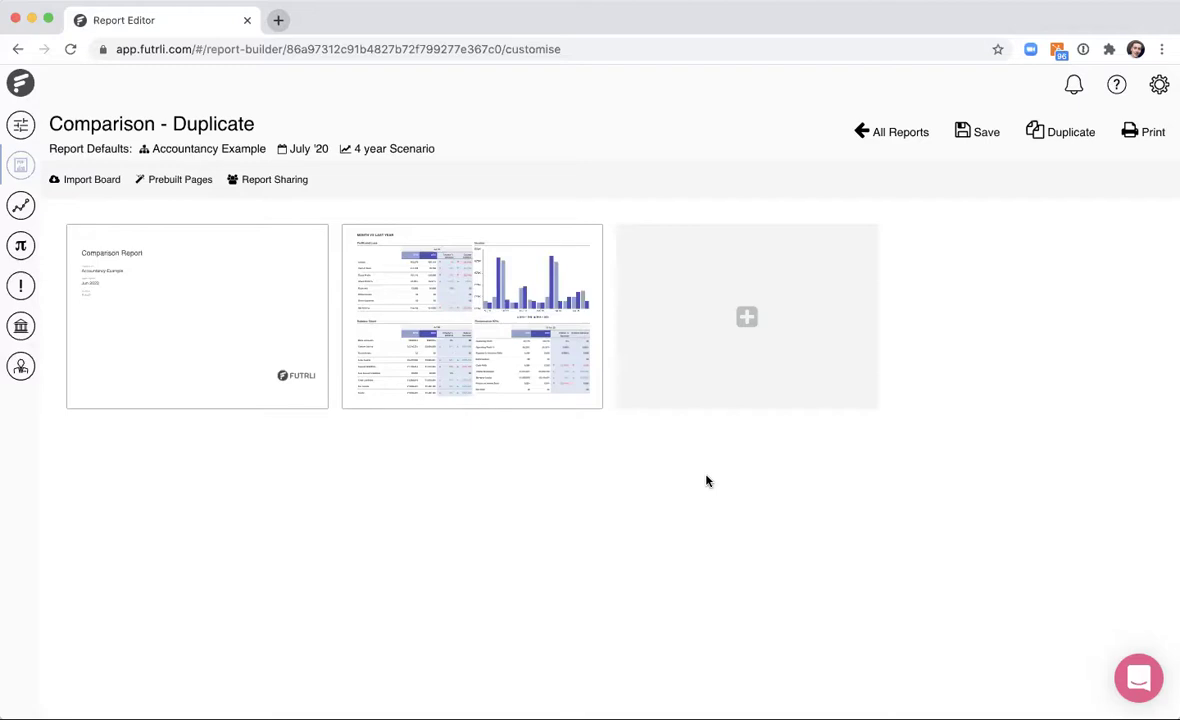
{"action": "left_click", "coordinate": [877, 133]}
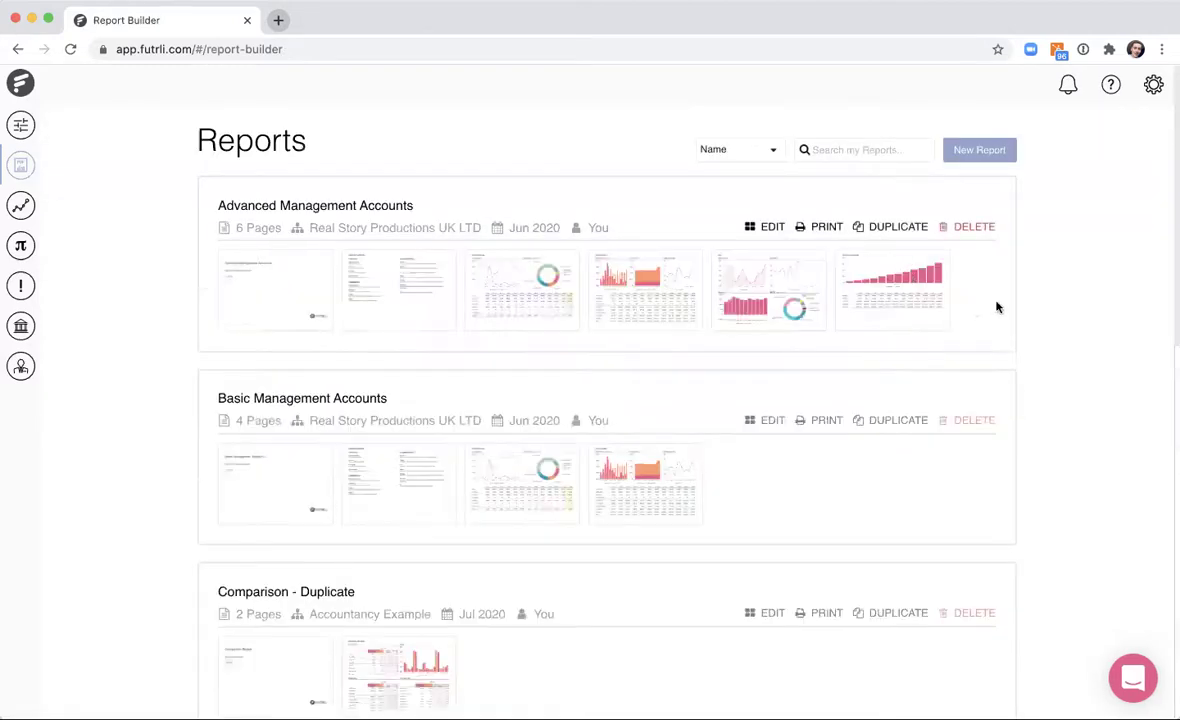
{"action": "left_click", "coordinate": [976, 150]}
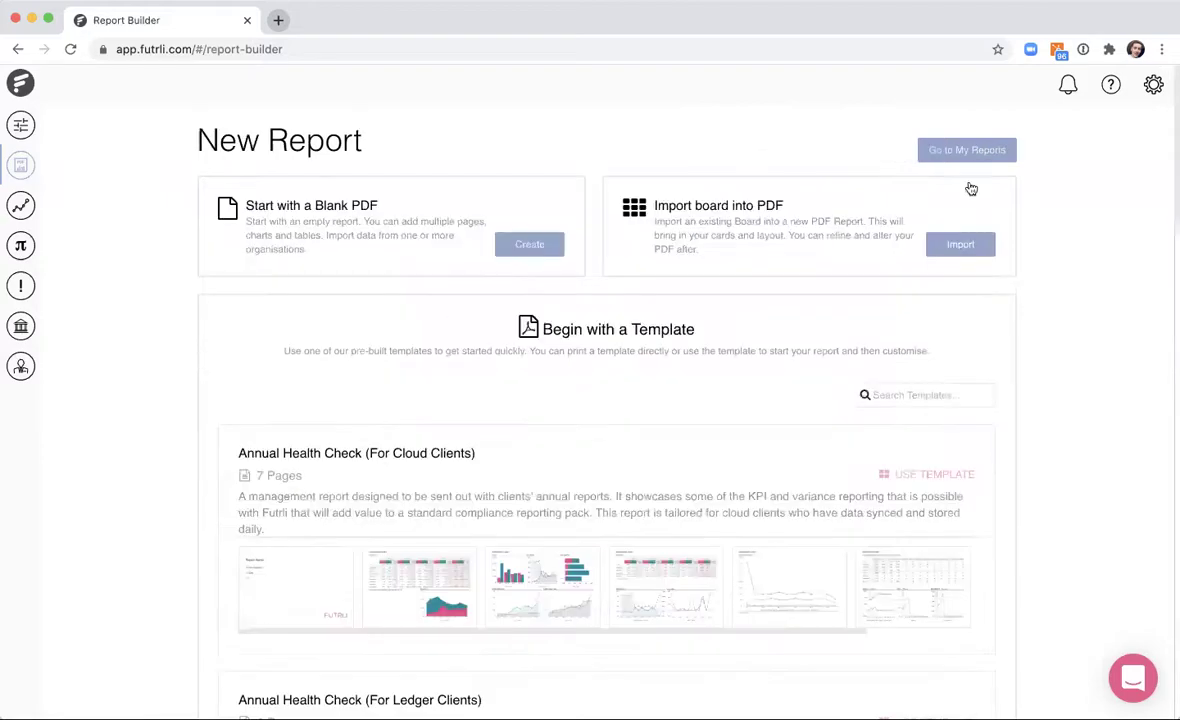
{"action": "scroll", "coordinate": [911, 419], "scroll_direction": "down", "scroll_amount": 5}
{"action": "scroll", "coordinate": [911, 419], "scroll_direction": "down", "scroll_amount": 10}
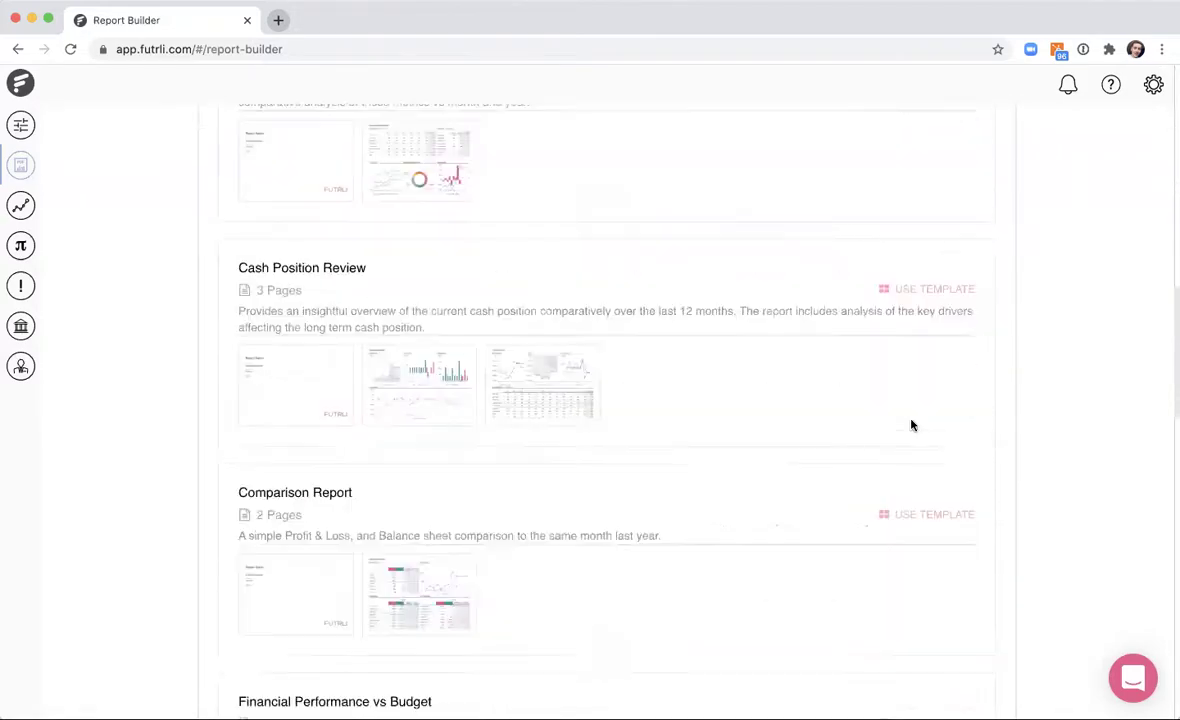
{"action": "scroll", "coordinate": [911, 425], "scroll_direction": "down", "scroll_amount": 8}
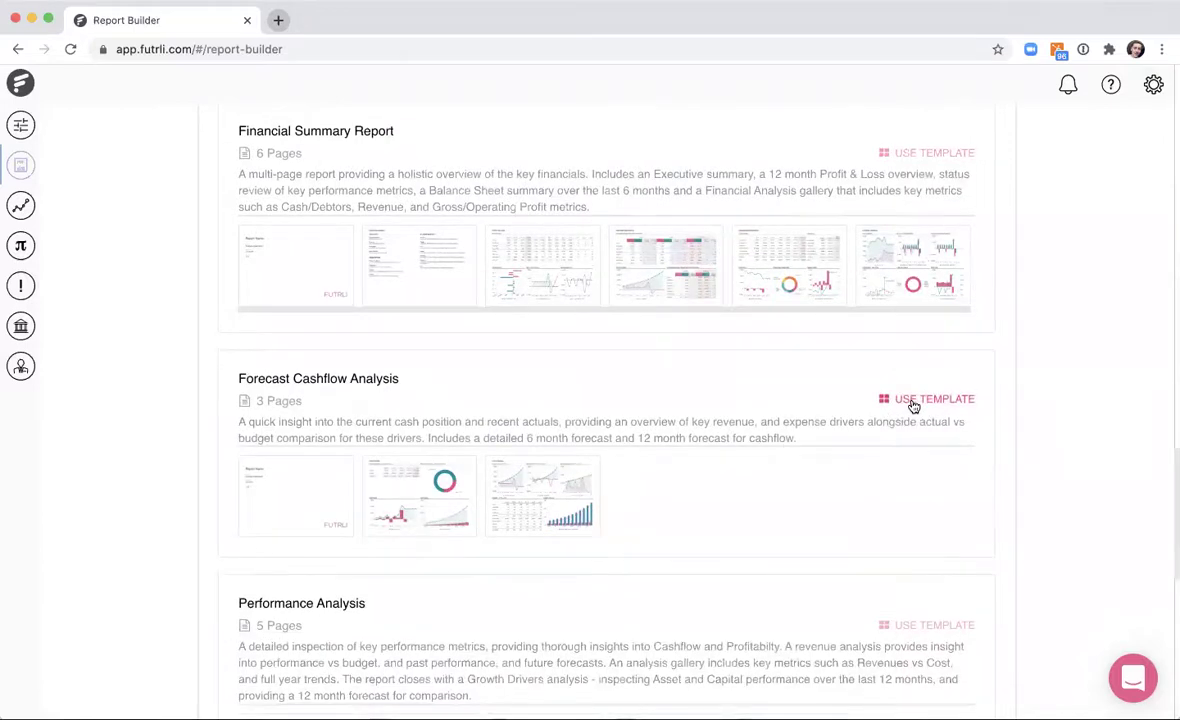
{"action": "left_click", "coordinate": [913, 404]}
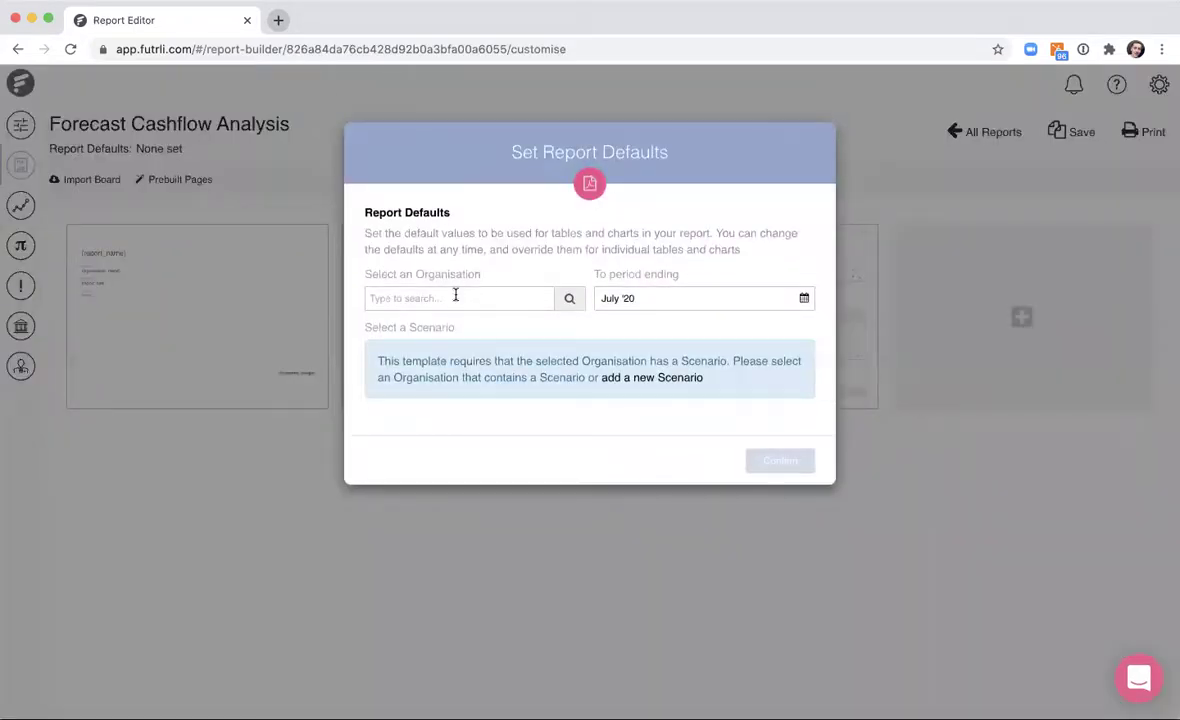
Set the report defaults to the organisation Real Story Productions UK LTD, keeping the Best case scenario
{"action": "left_click", "coordinate": [455, 298]}
{"action": "type", "text": "real"}
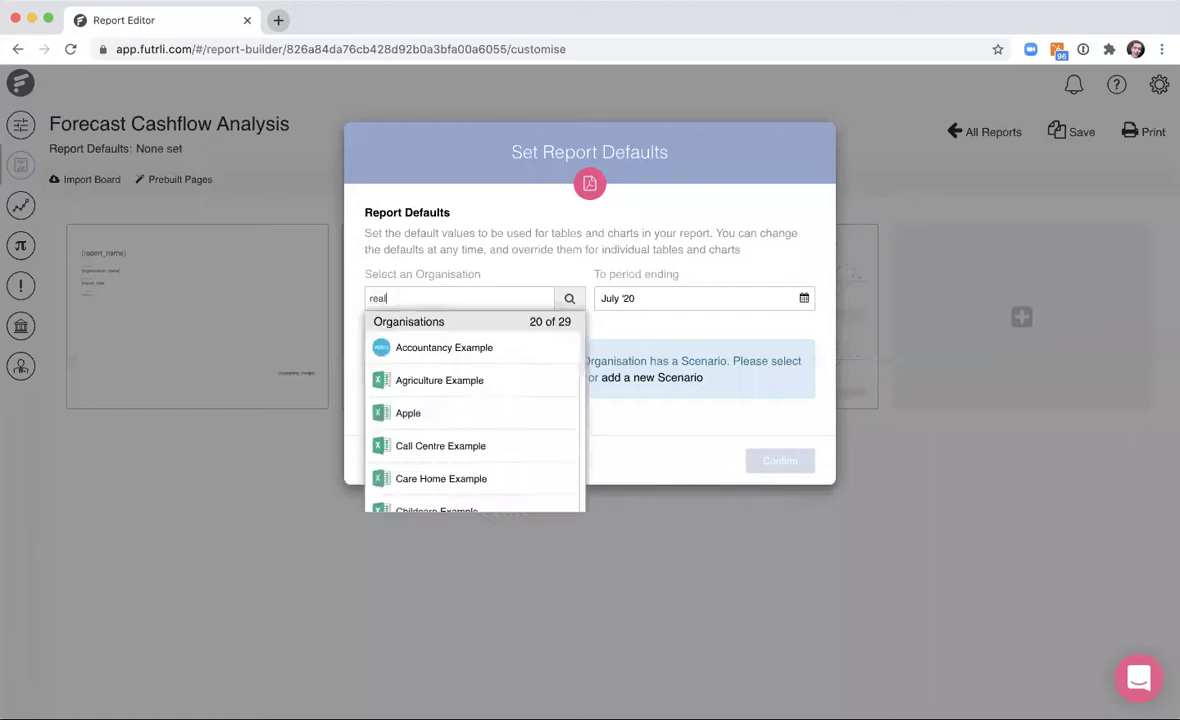
{"action": "left_click", "coordinate": [477, 385]}
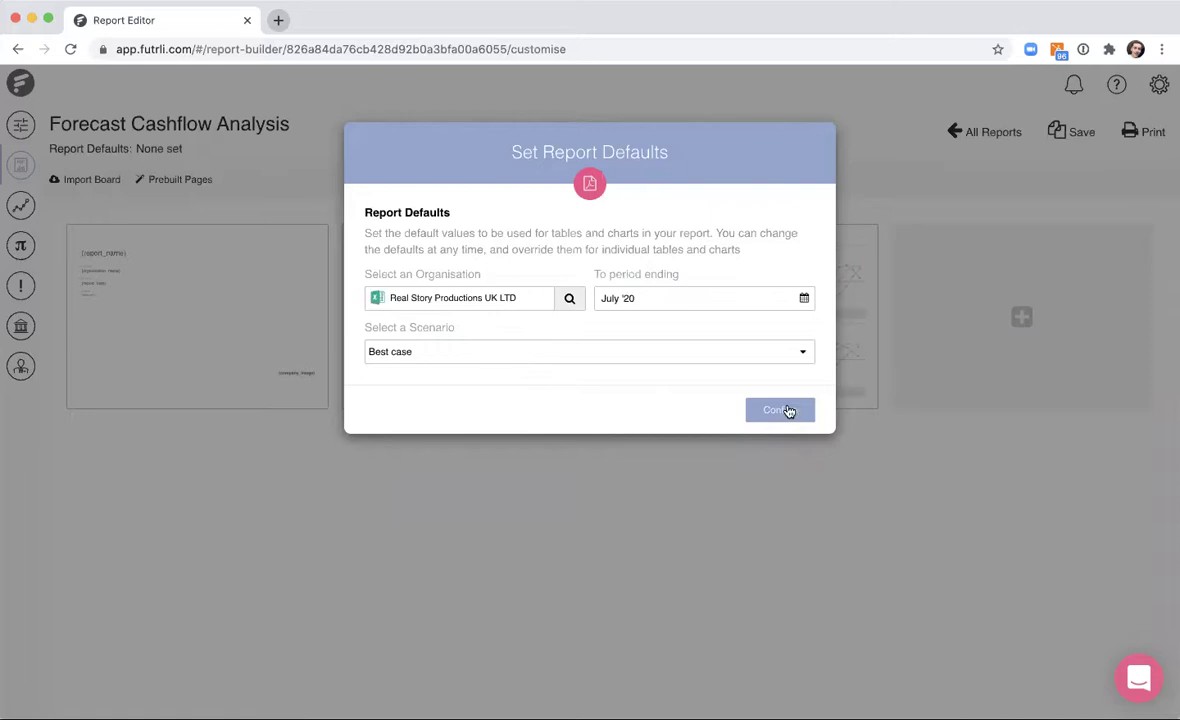
{"action": "left_click", "coordinate": [693, 350]}
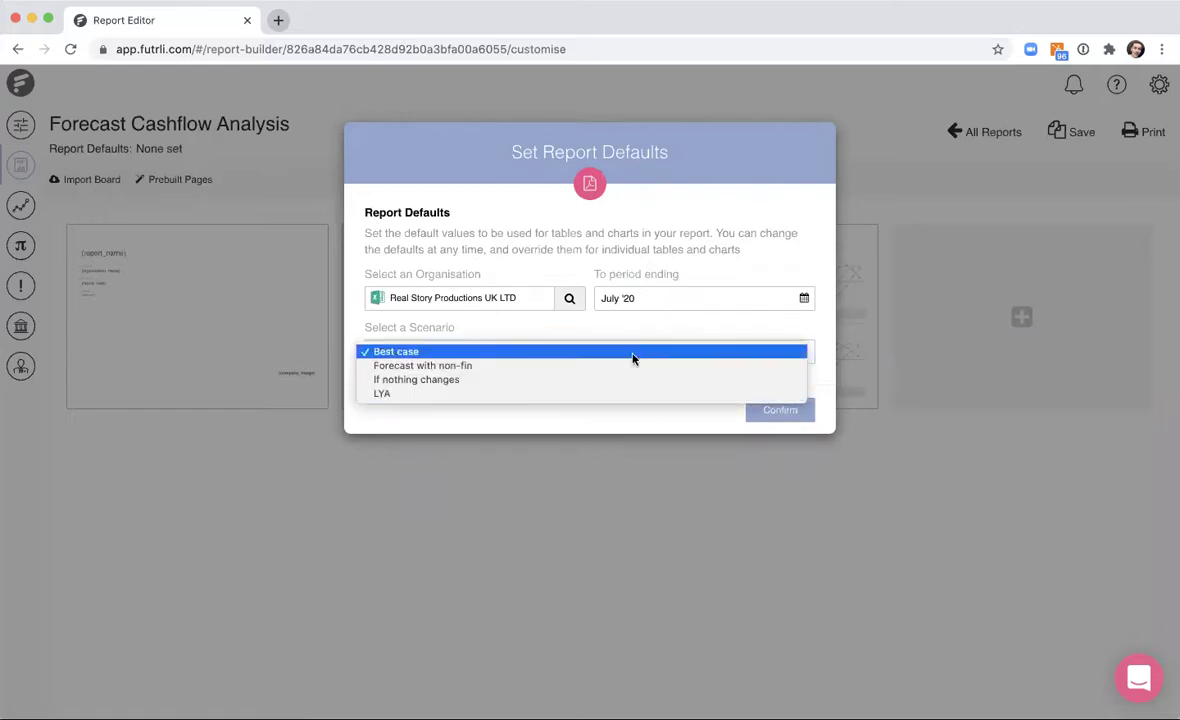
{"action": "left_click", "coordinate": [628, 430]}
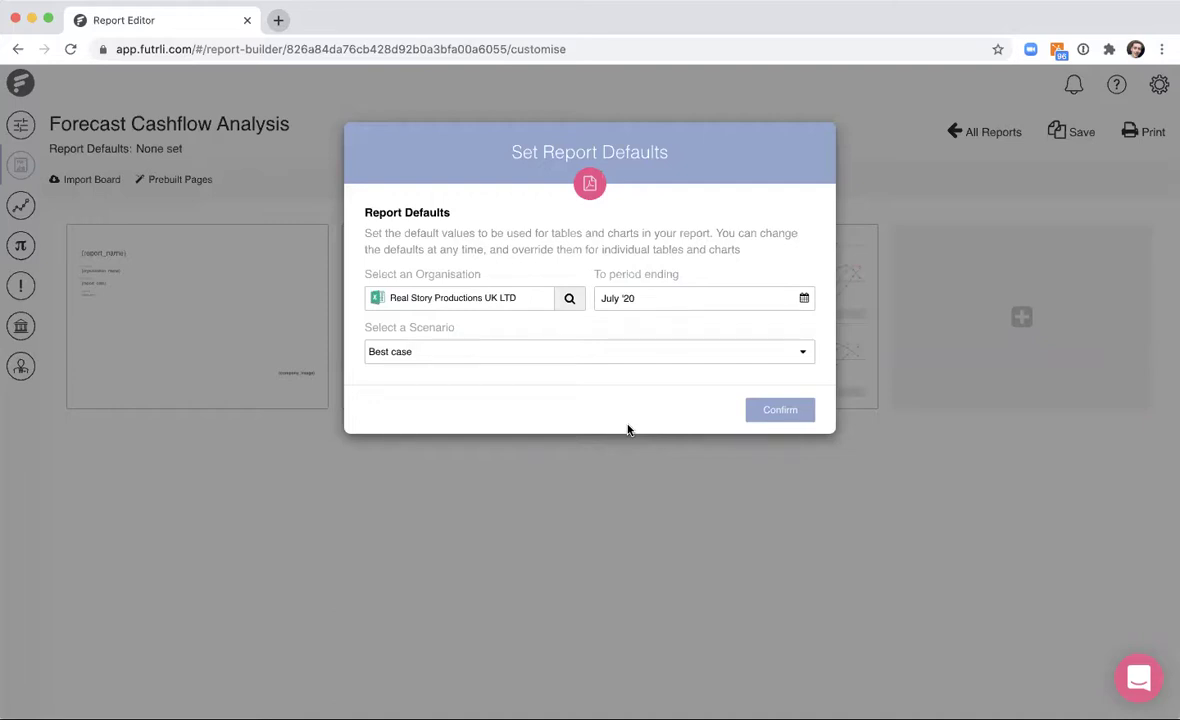
{"action": "left_click", "coordinate": [788, 418]}
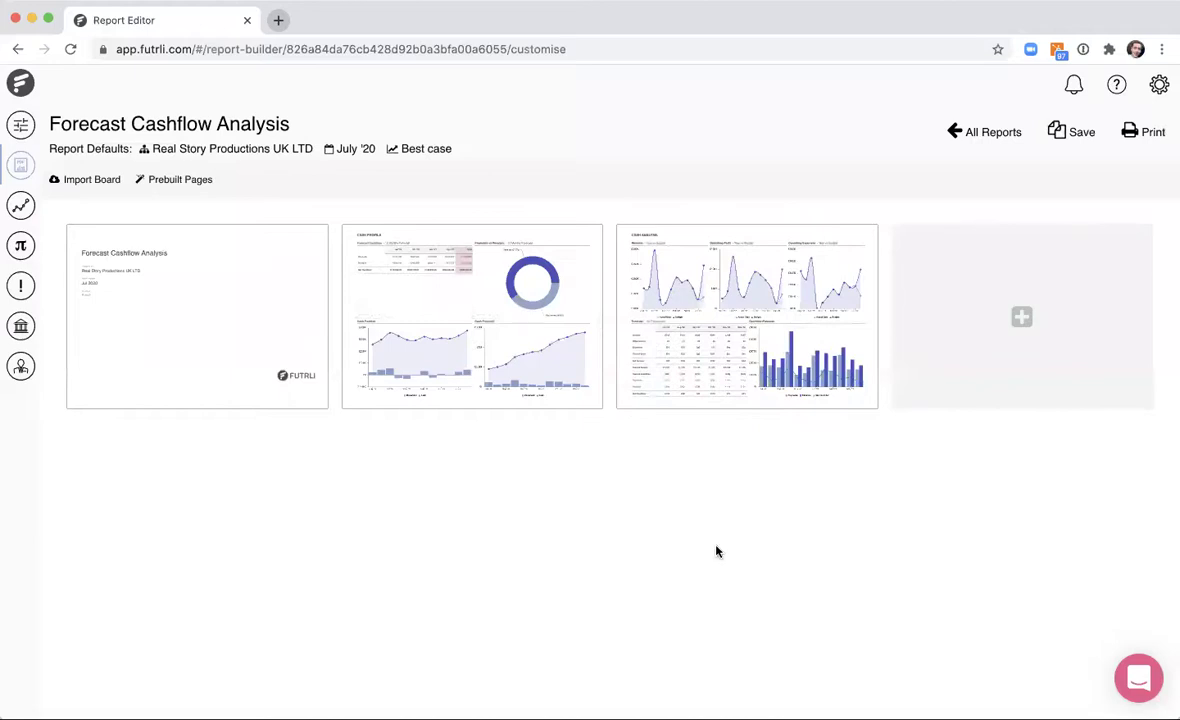
Set the Forecast table on the Cash Analysis page to include the following 6 months
{"action": "left_click", "coordinate": [471, 284]}
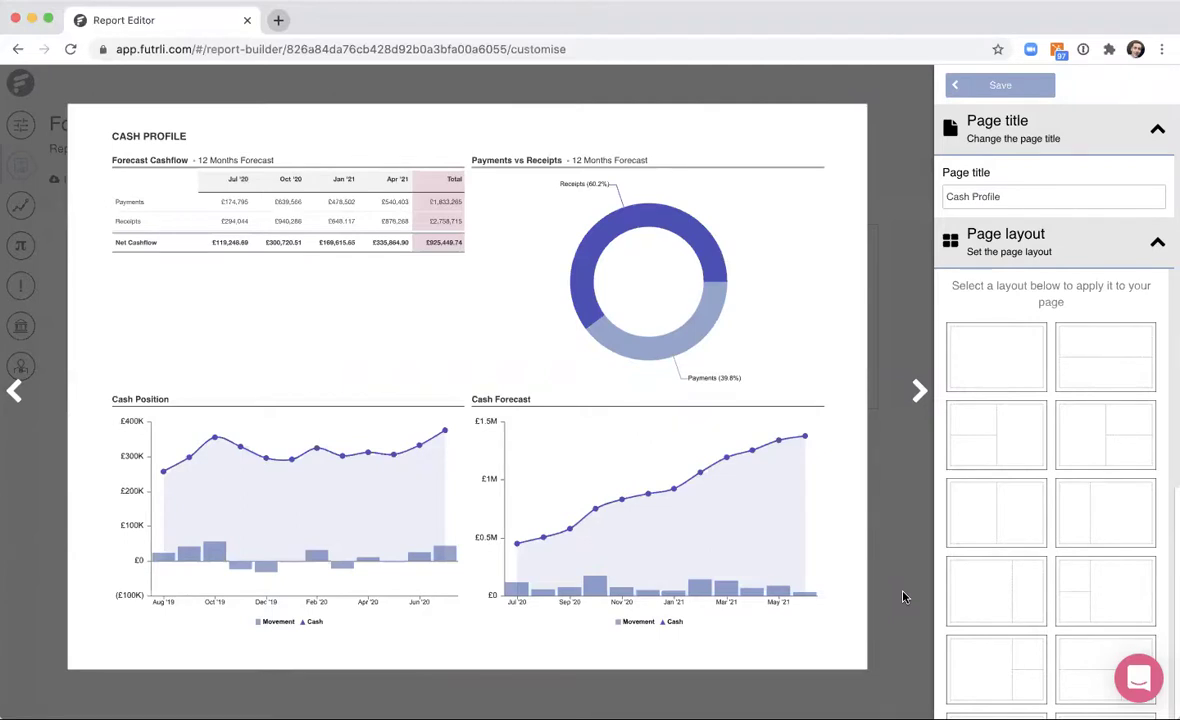
{"action": "key", "text": "Right"}
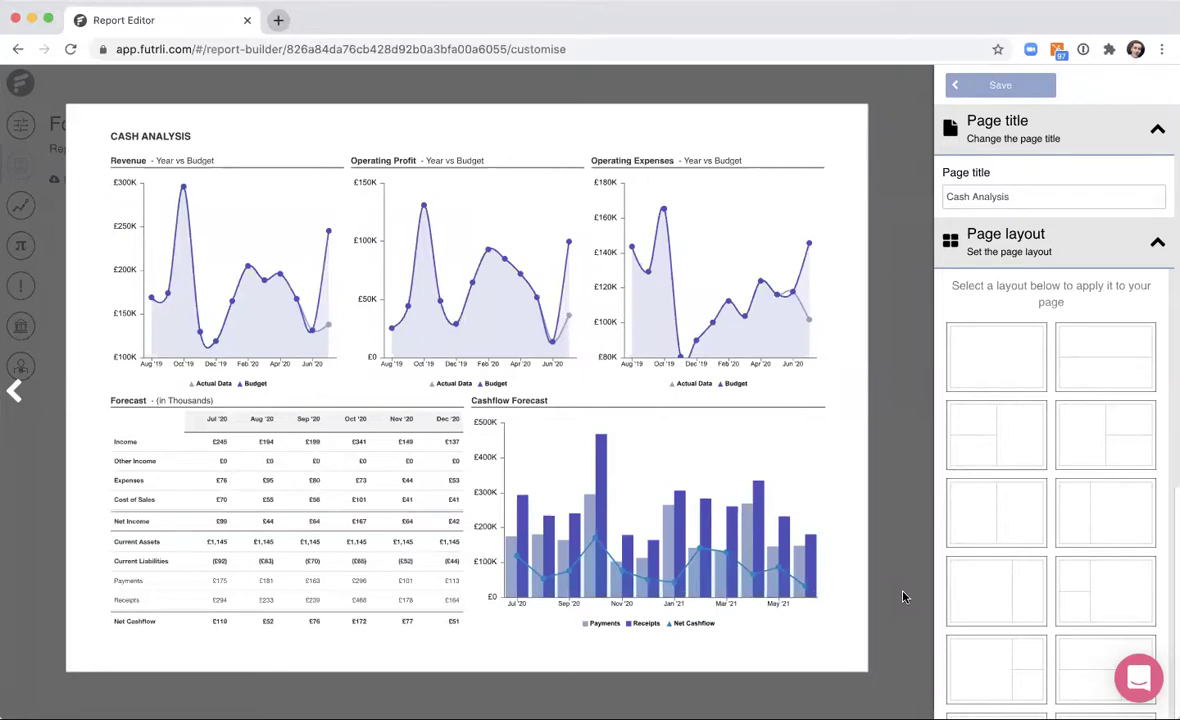
{"action": "mouse_move", "coordinate": [167, 515]}
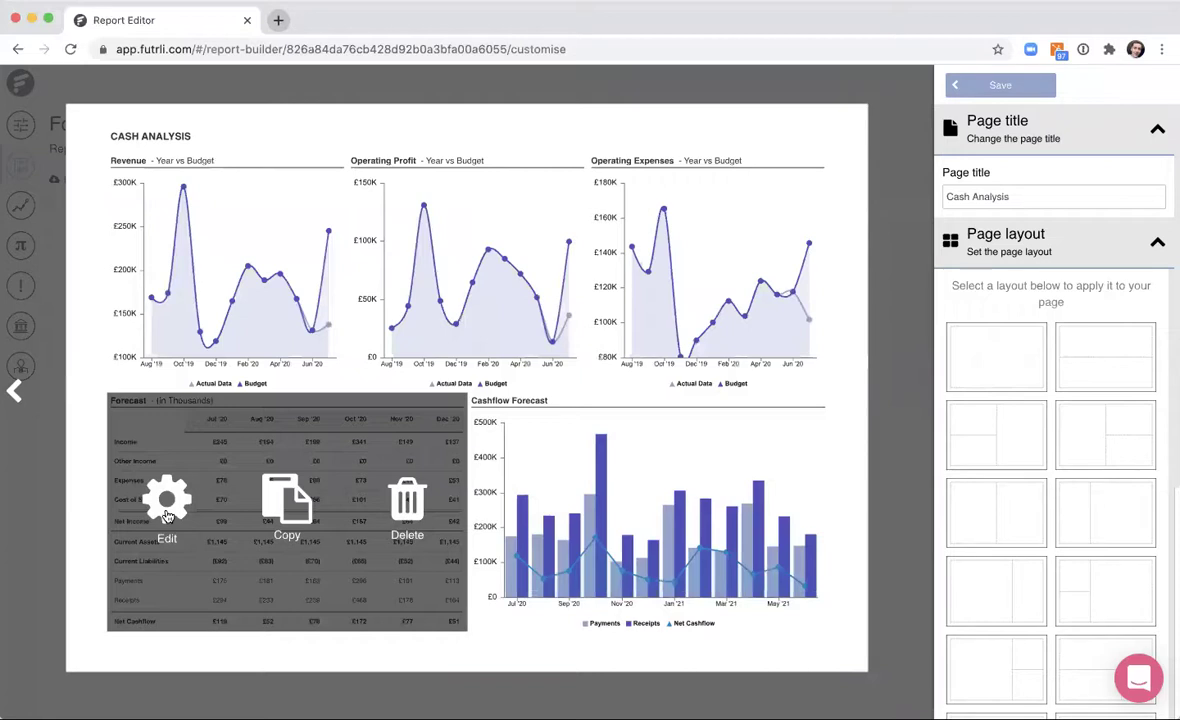
{"action": "left_click", "coordinate": [167, 515]}
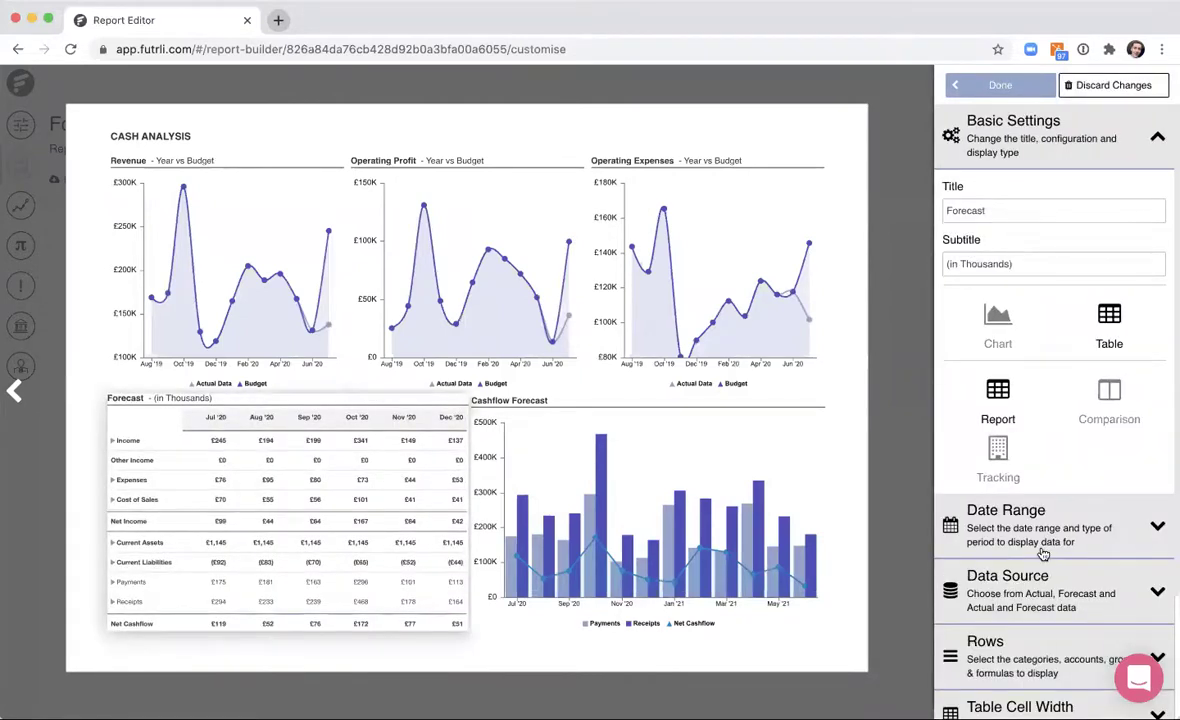
{"action": "scroll", "coordinate": [1045, 500], "scroll_direction": "down", "scroll_amount": 3}
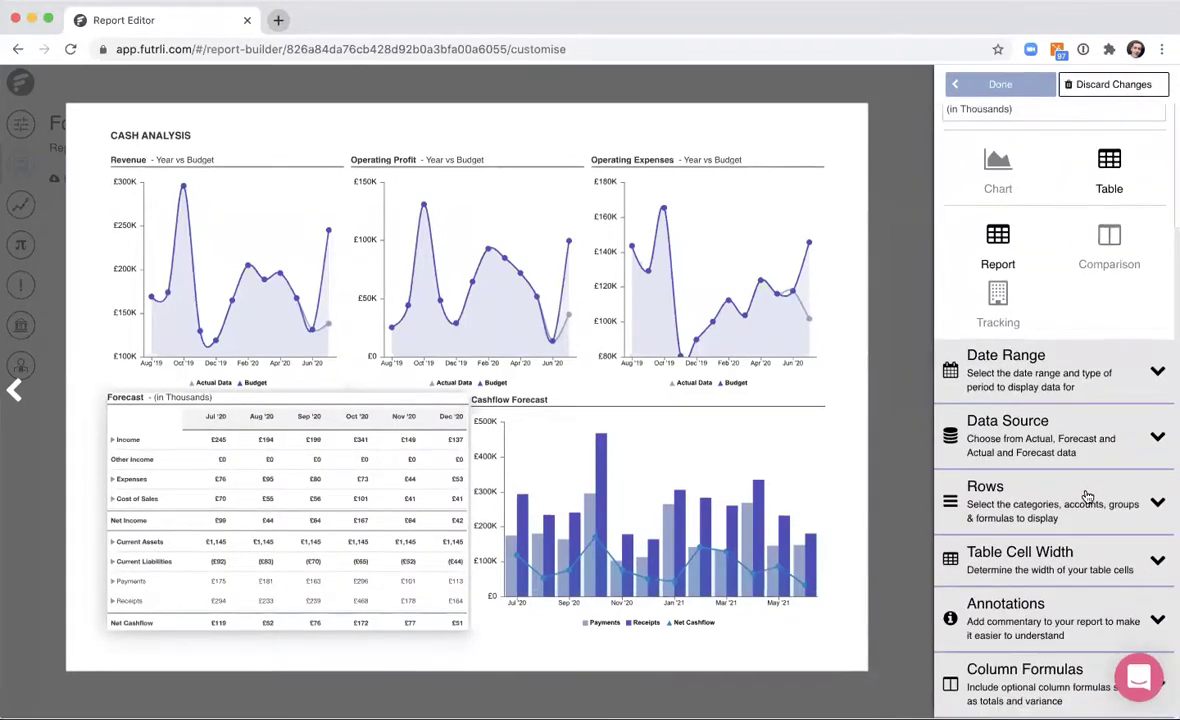
{"action": "left_click", "coordinate": [1080, 385]}
{"action": "left_click", "coordinate": [1062, 440]}
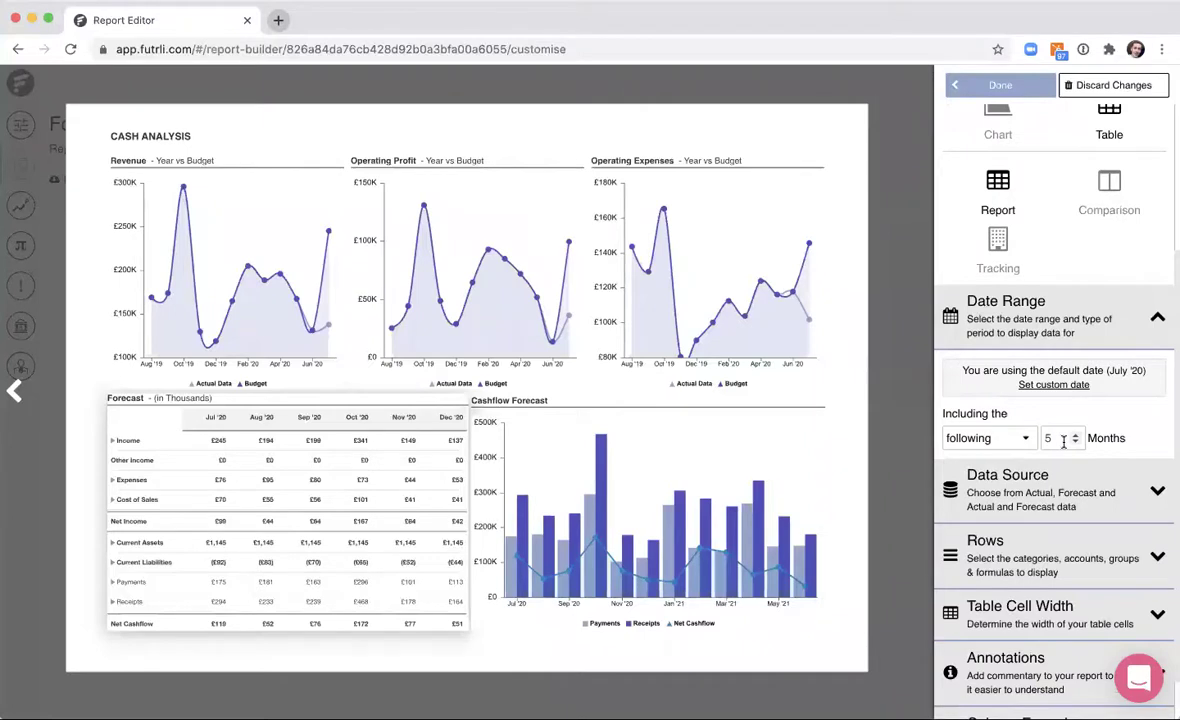
{"action": "key", "text": "BackSpace"}
{"action": "type", "text": "6"}
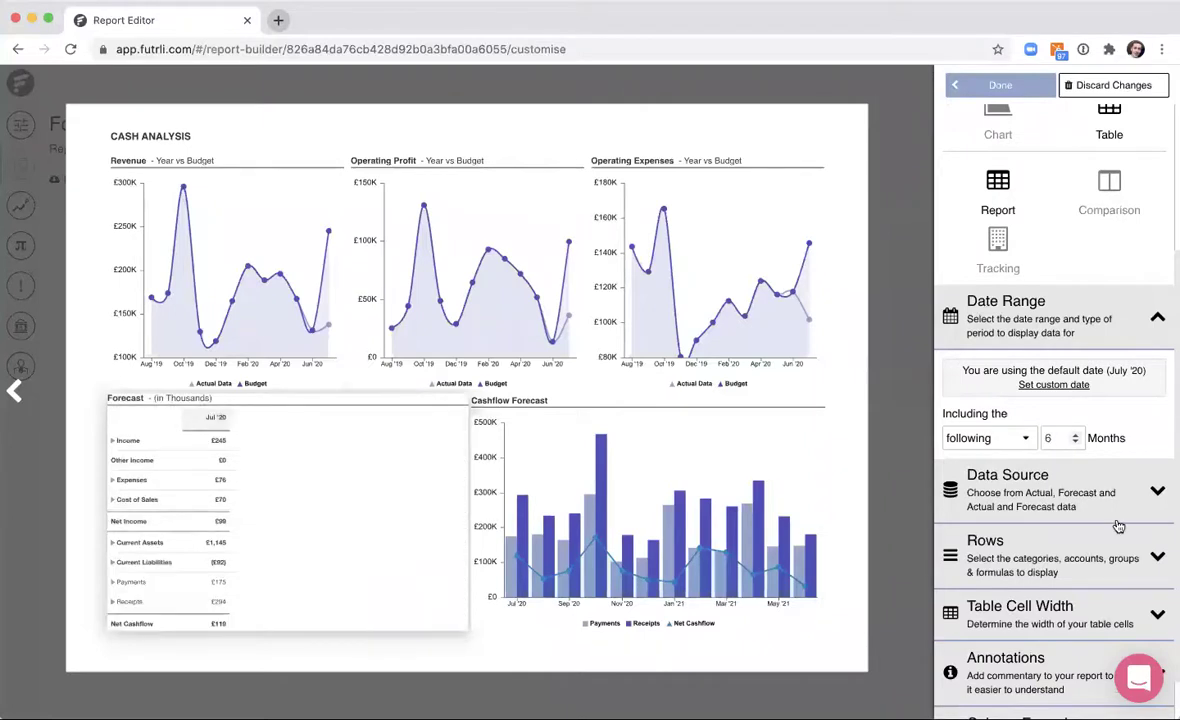
Narrow the Forecast table's first column and data columns to fit the extra month
{"action": "scroll", "coordinate": [1118, 526], "scroll_direction": "down", "scroll_amount": 1}
{"action": "left_click", "coordinate": [980, 568]}
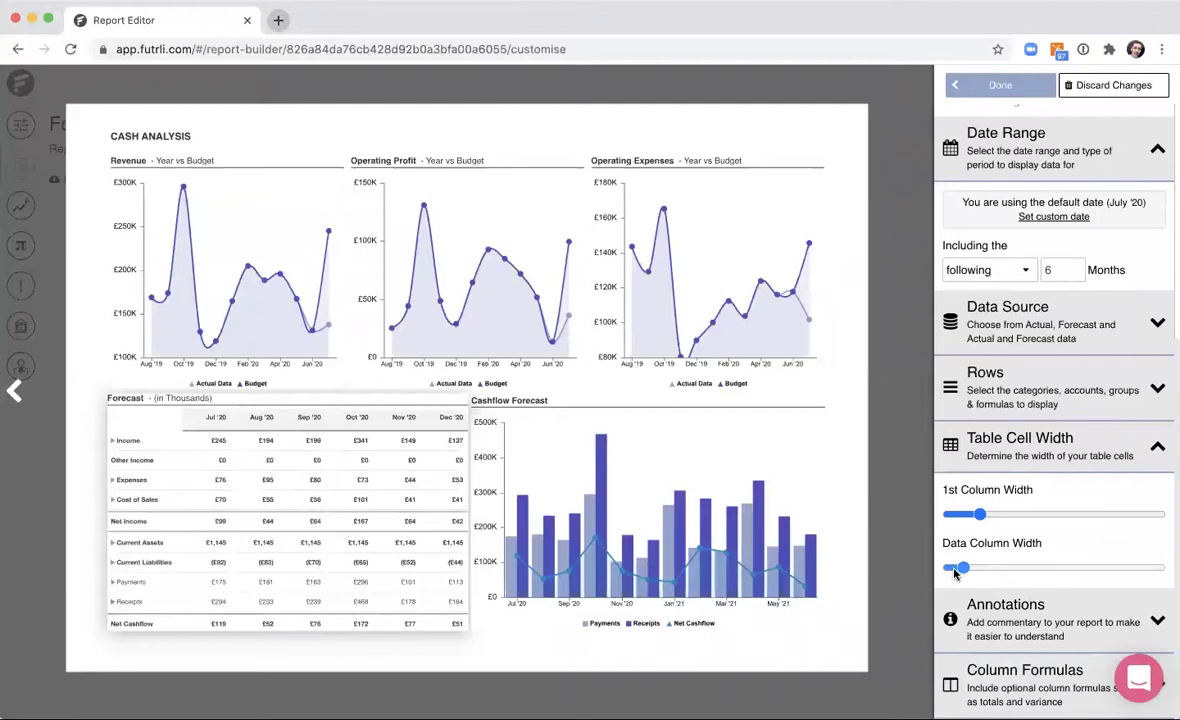
{"action": "left_click_drag", "start_coordinate": [955, 572], "coordinate": [946, 570]}
{"action": "left_click_drag", "start_coordinate": [979, 514], "coordinate": [951, 515]}
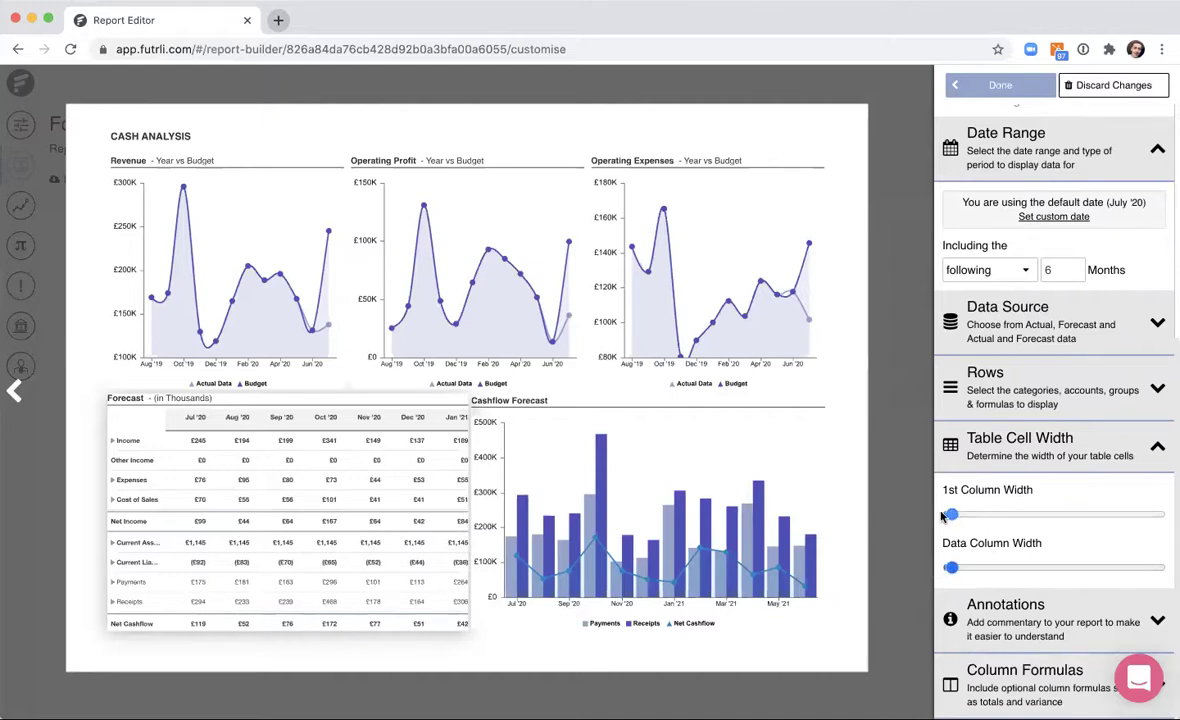
Finish editing the Forecast table, close the page and save the template report as a copy
{"action": "left_click", "coordinate": [965, 85]}
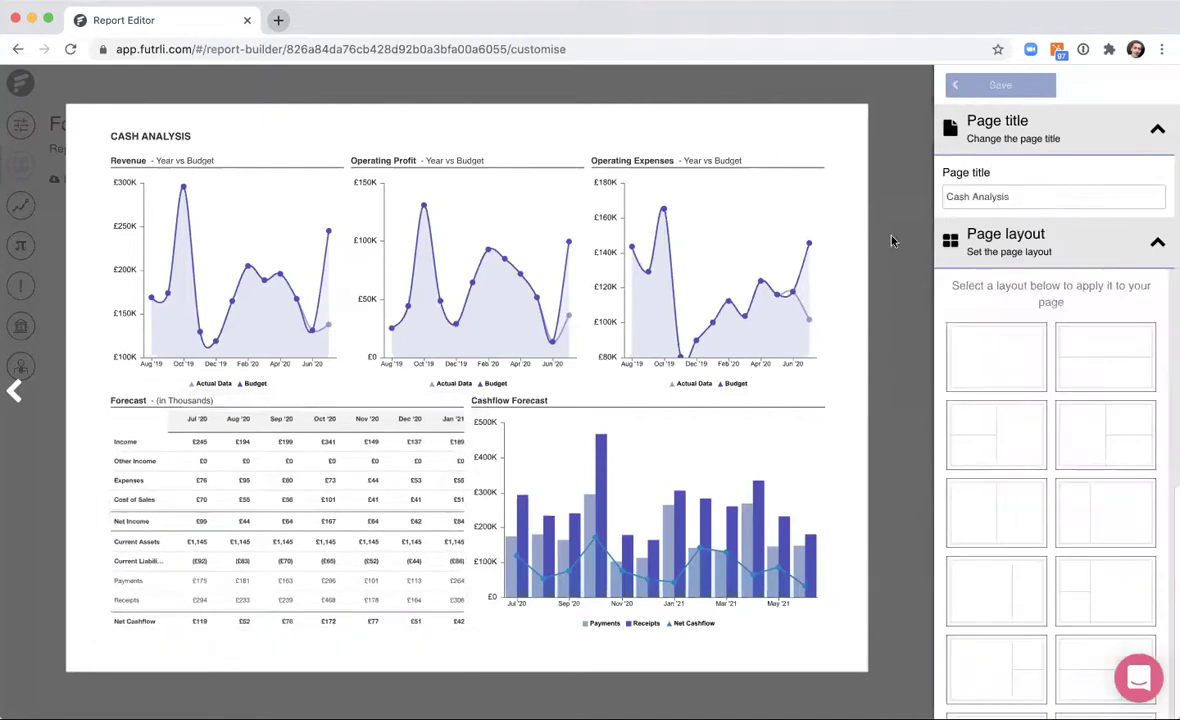
{"action": "left_click", "coordinate": [882, 390]}
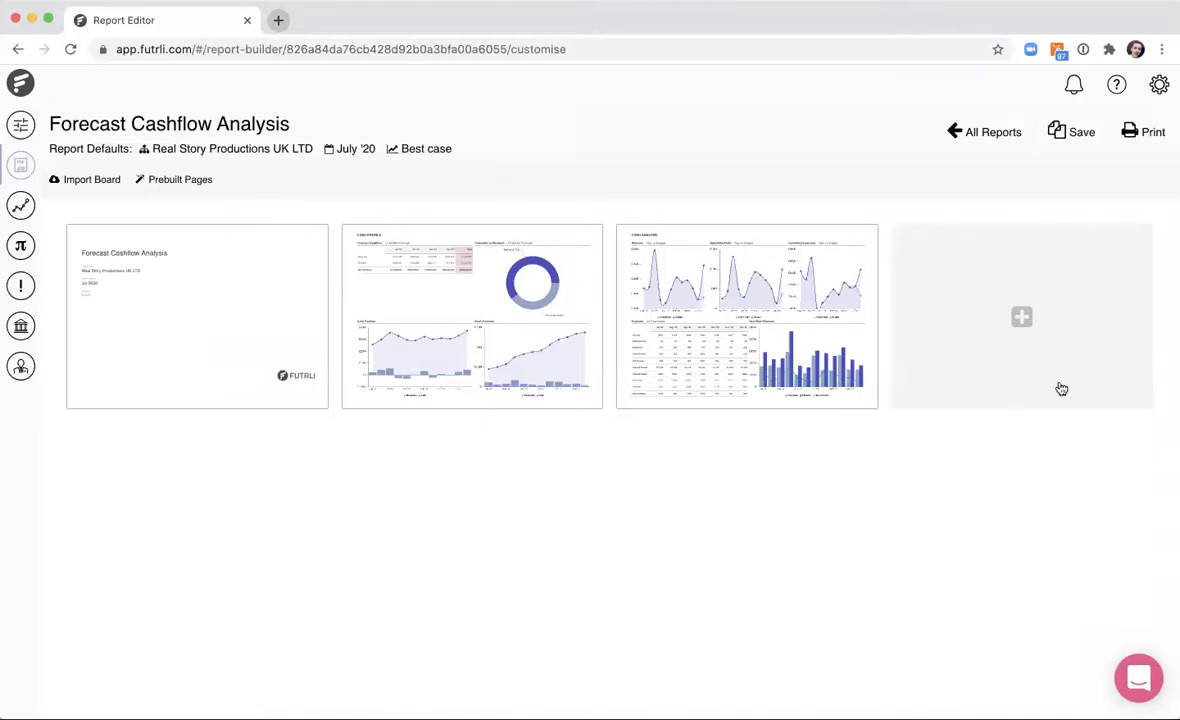
{"action": "left_click", "coordinate": [1072, 134]}
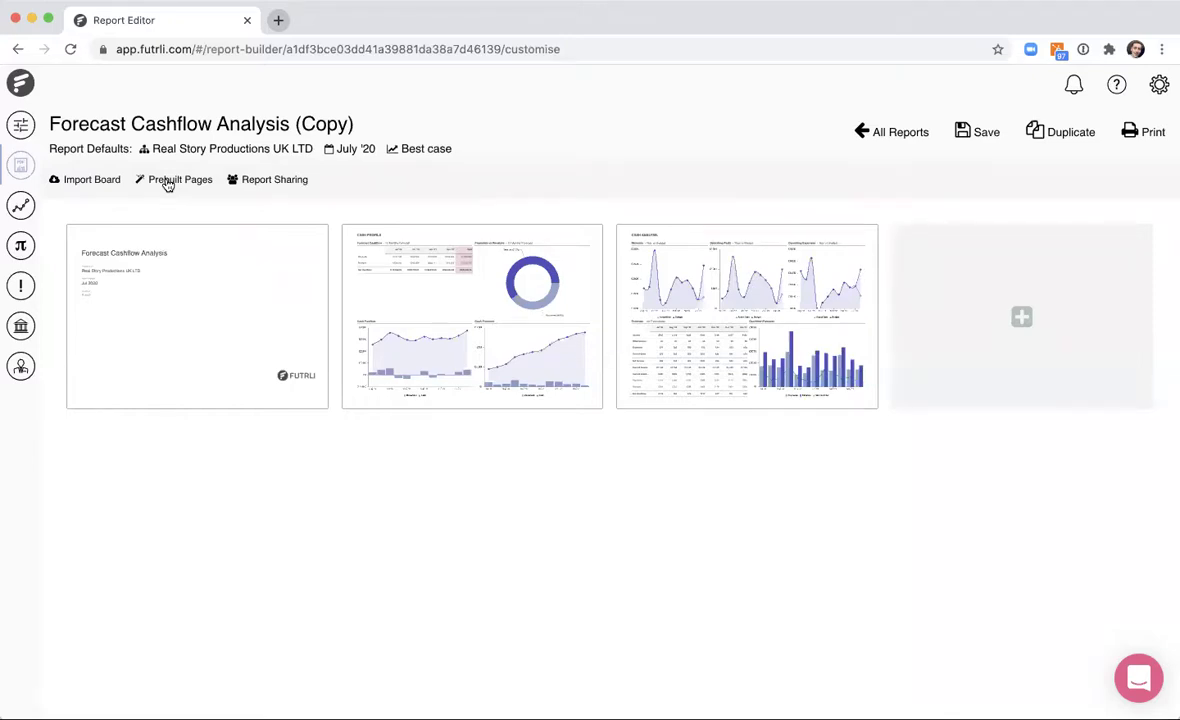
Browse the prebuilt pages in the Balance Sheet, Profit & Loss, Operational, Cash and KPI categories without adding one
{"action": "left_click", "coordinate": [167, 182]}
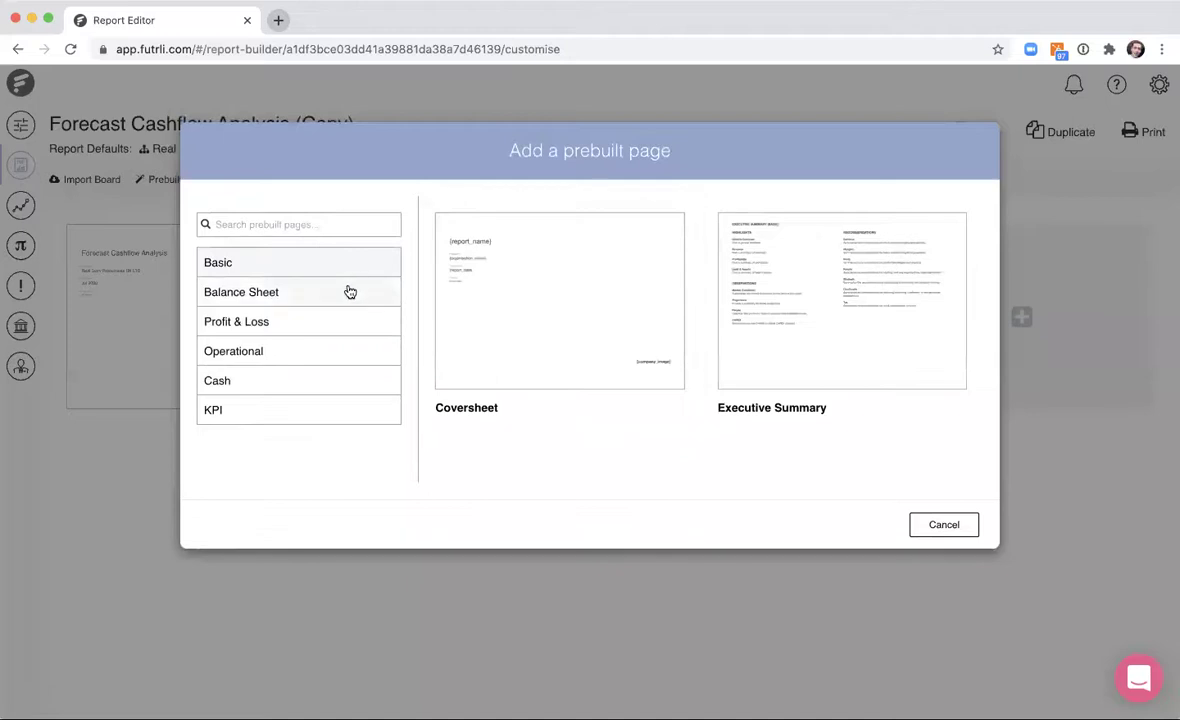
{"action": "left_click", "coordinate": [350, 291]}
{"action": "left_click", "coordinate": [331, 327]}
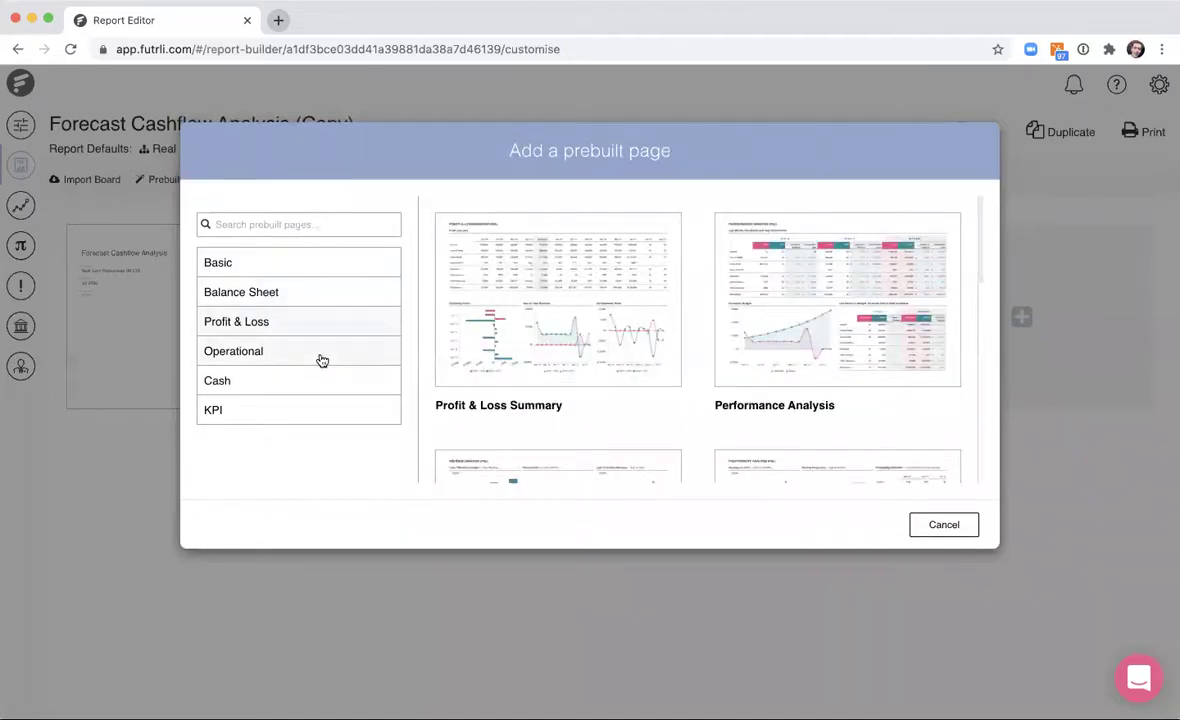
{"action": "left_click", "coordinate": [322, 360]}
{"action": "left_click", "coordinate": [322, 387]}
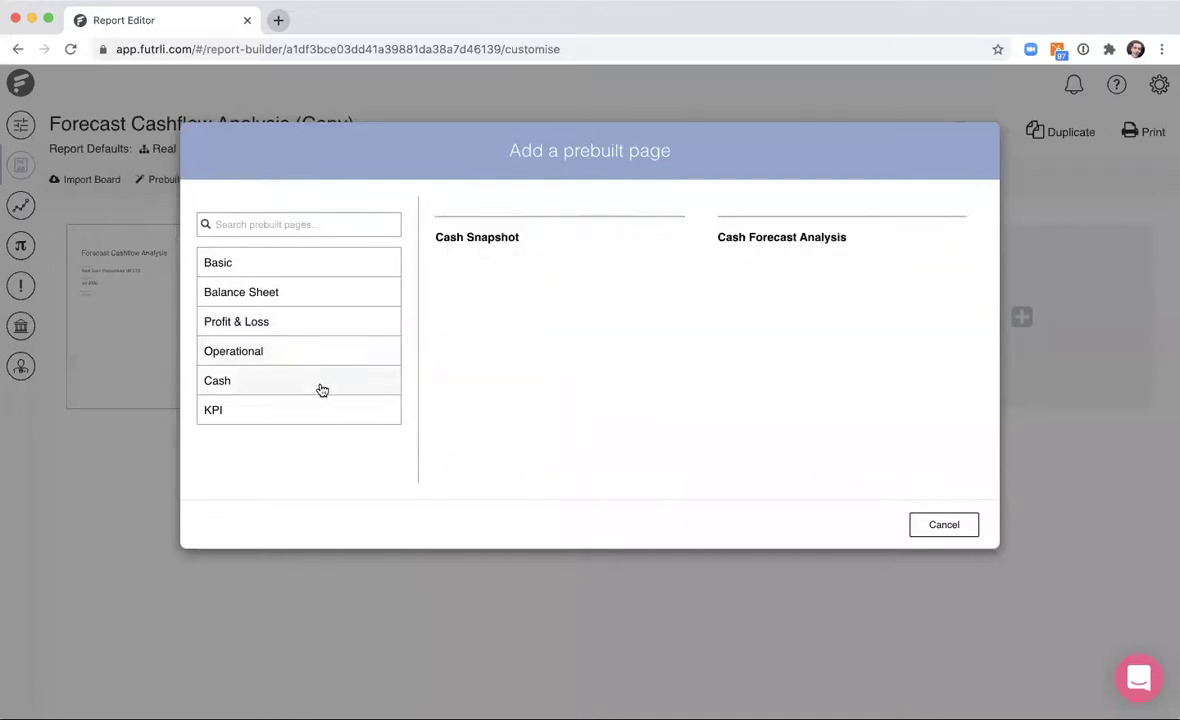
{"action": "left_click", "coordinate": [297, 421]}
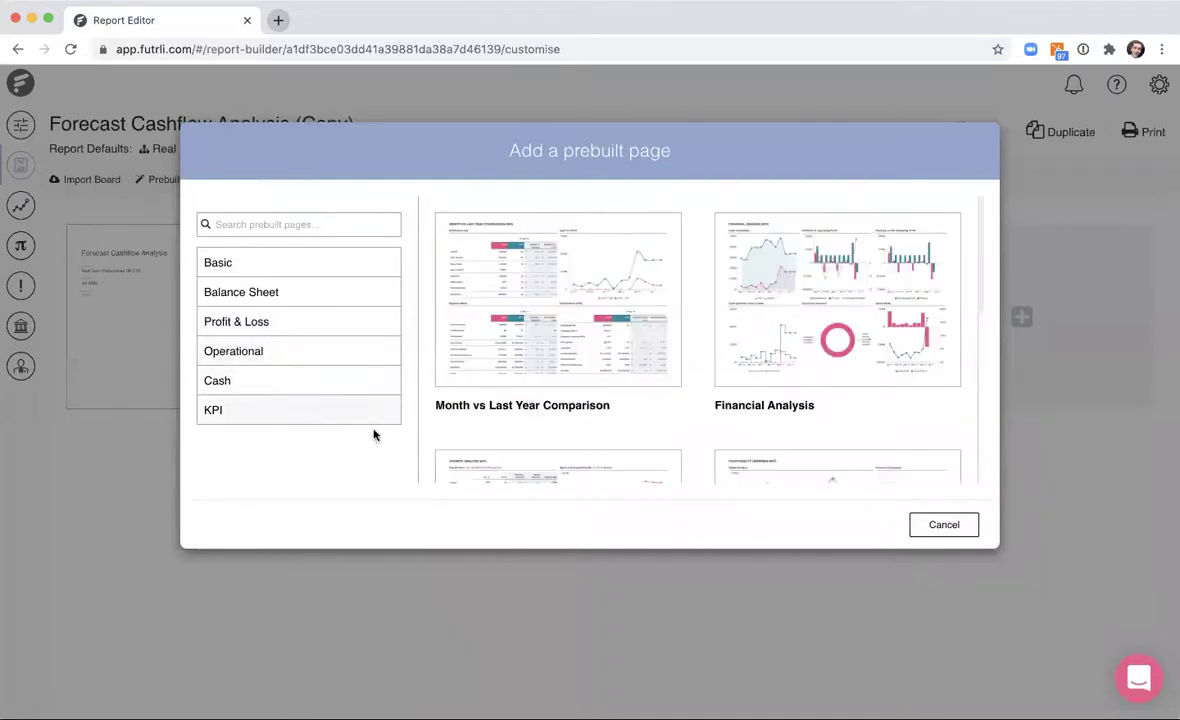
{"action": "scroll", "coordinate": [780, 362], "scroll_direction": "down", "scroll_amount": 5}
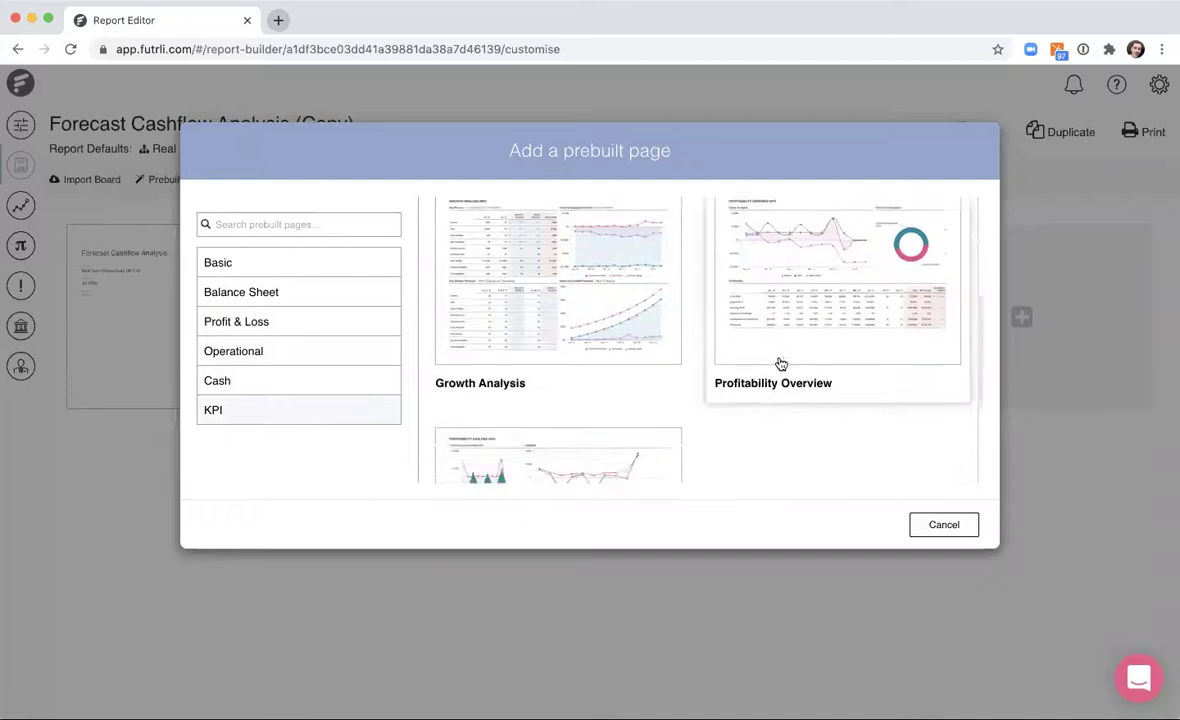
{"action": "scroll", "coordinate": [780, 362], "scroll_direction": "down", "scroll_amount": 3}
{"action": "scroll", "coordinate": [780, 362], "scroll_direction": "up", "scroll_amount": 5}
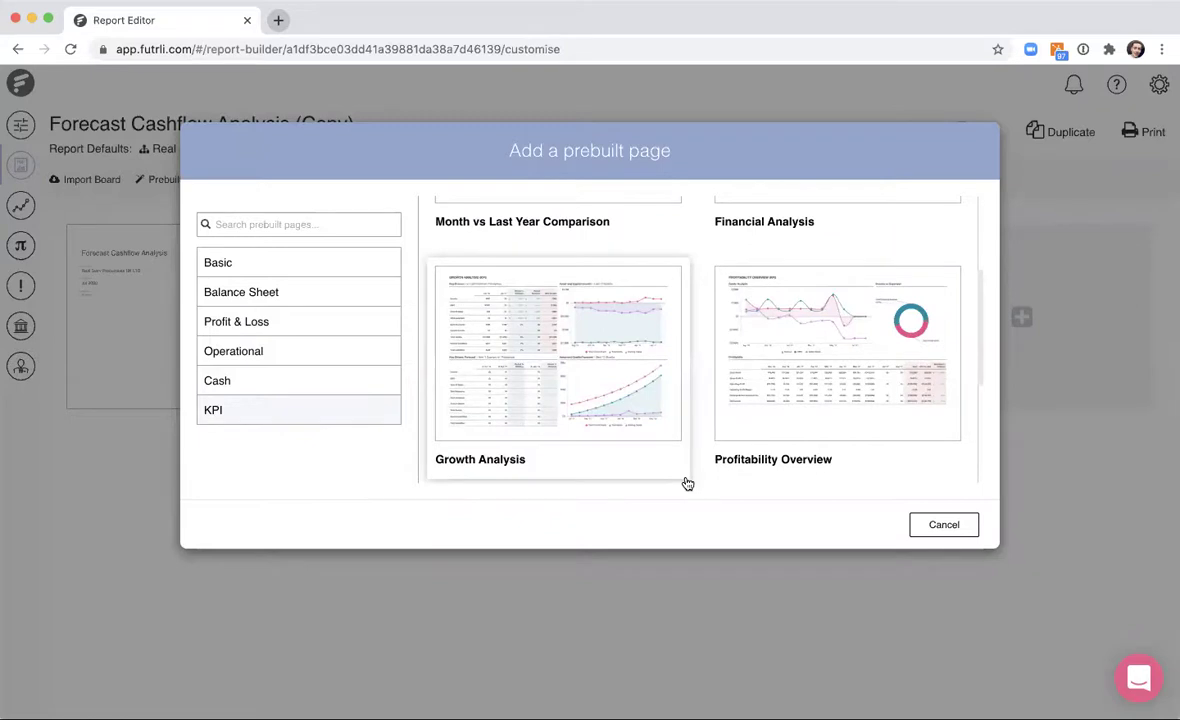
{"action": "left_click", "coordinate": [952, 525]}
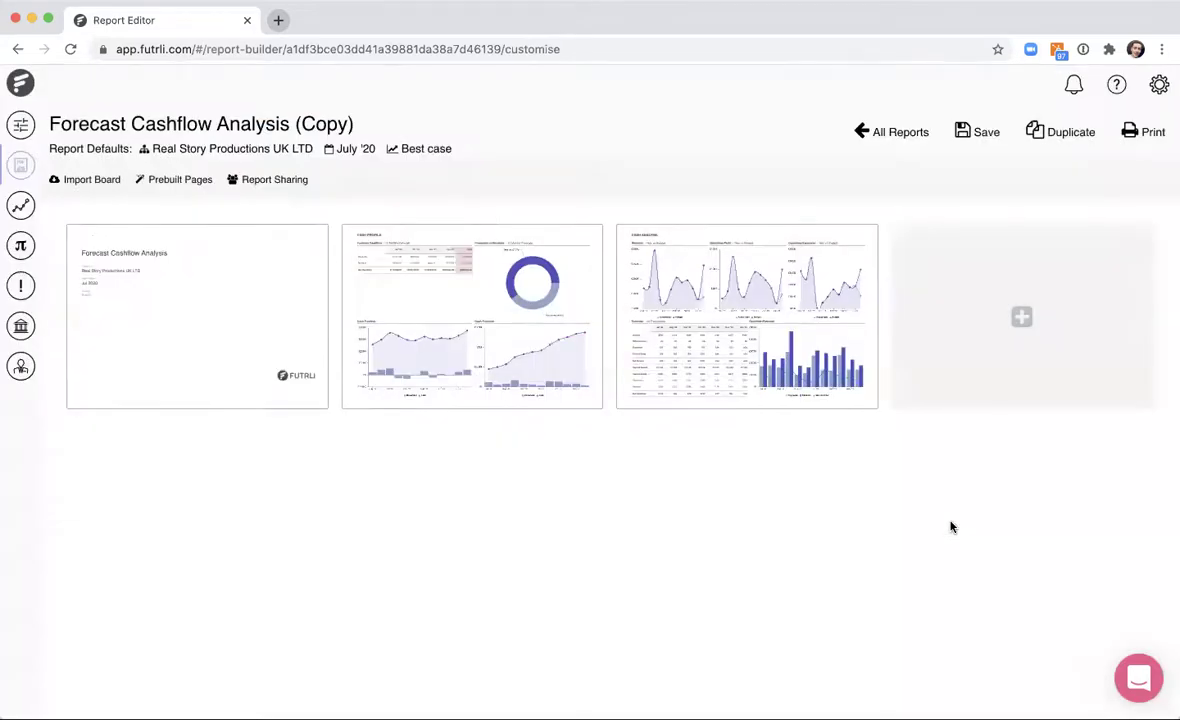
View the Basic Management Accounts report from the reports list and return to the list
{"action": "left_click", "coordinate": [20, 165]}
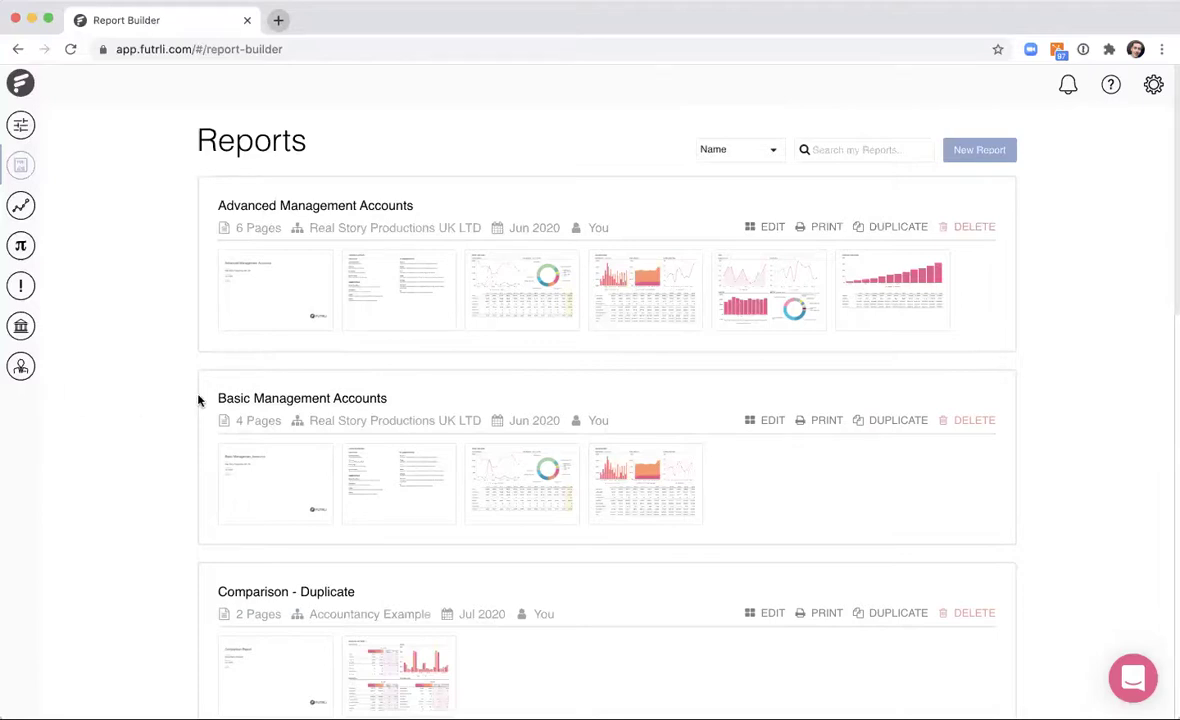
{"action": "left_click", "coordinate": [311, 399]}
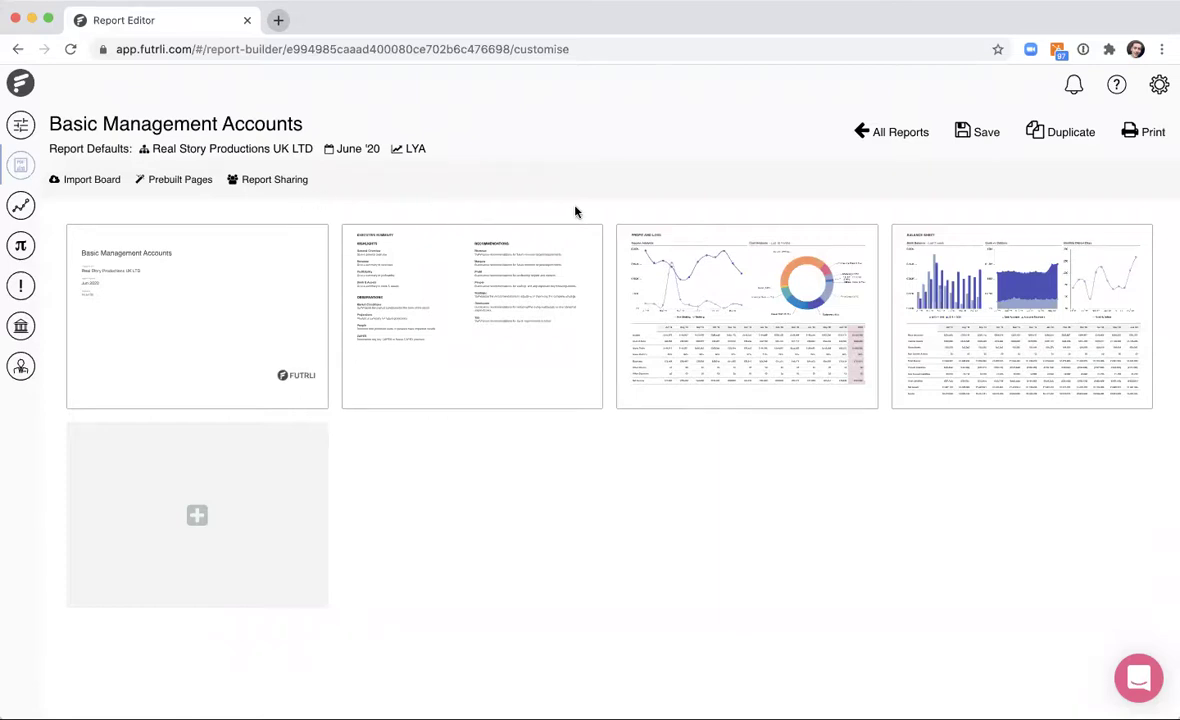
{"action": "left_click", "coordinate": [864, 132]}
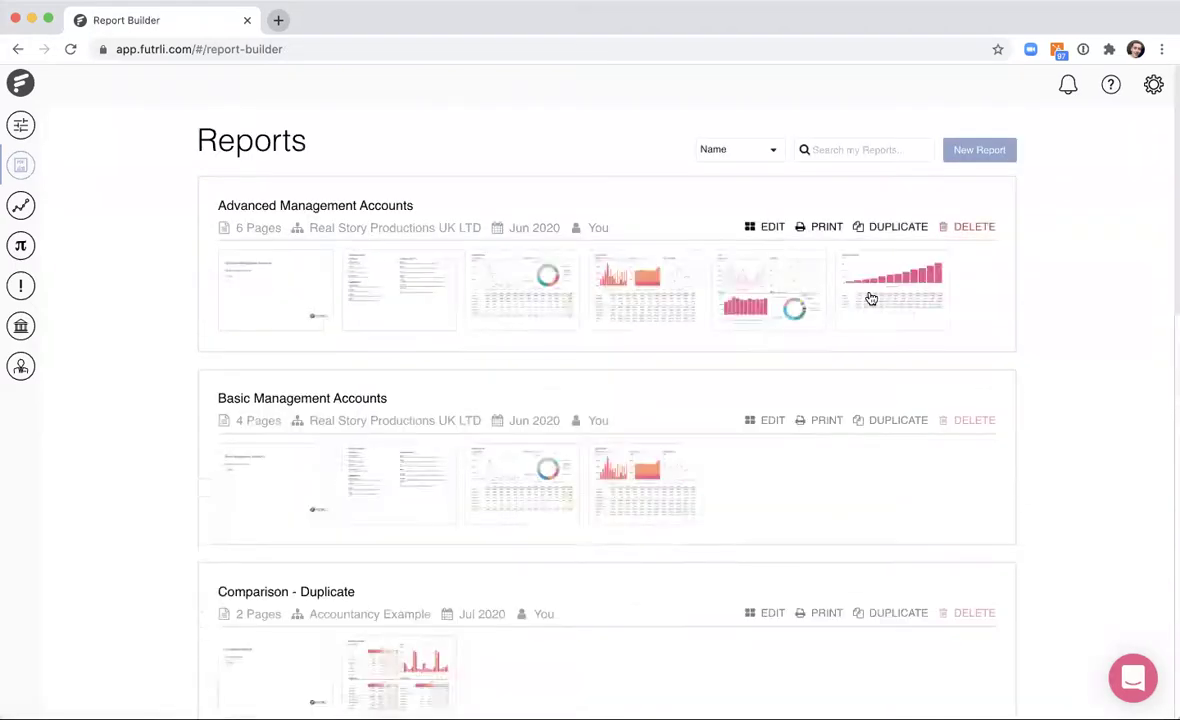